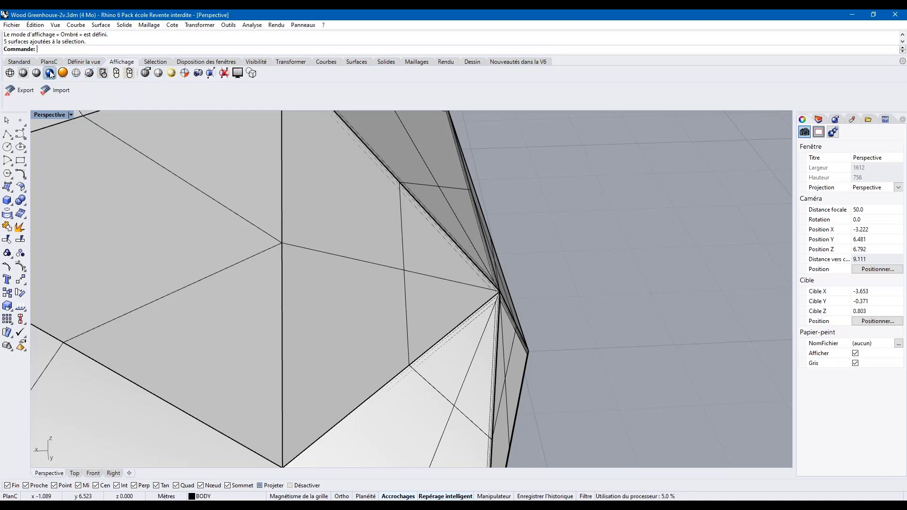
- Display the greenhouse dome in rendered mode and bring the whole frame into view
left_click(63, 72)
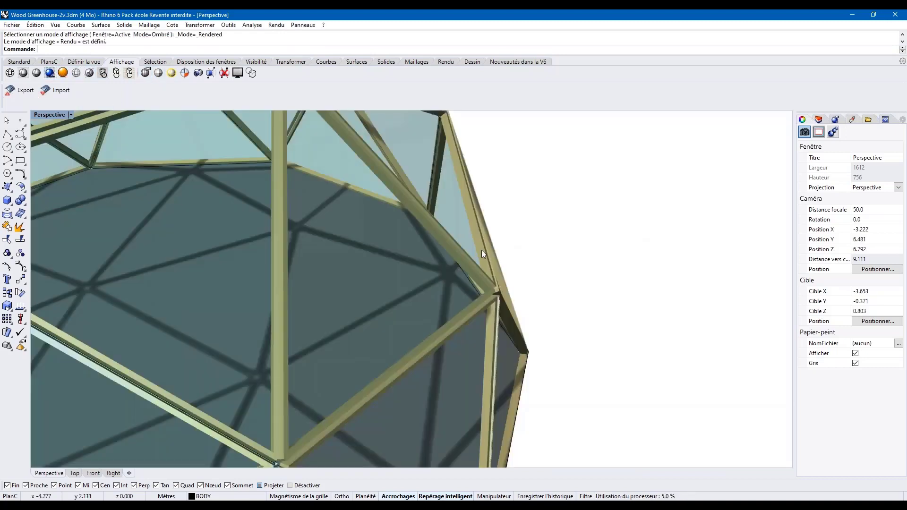
left_click(494, 259)
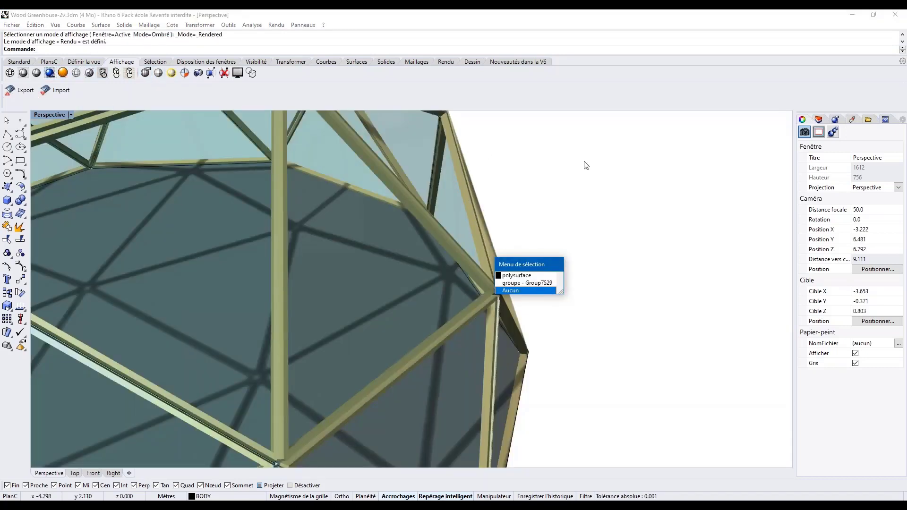
left_click(612, 173)
middle_click(590, 192)
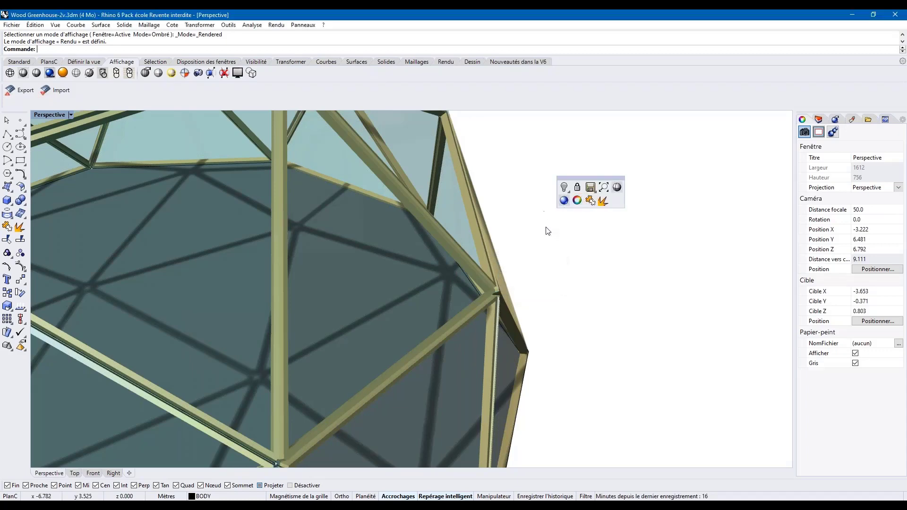
middle_click(581, 267)
left_click(568, 276)
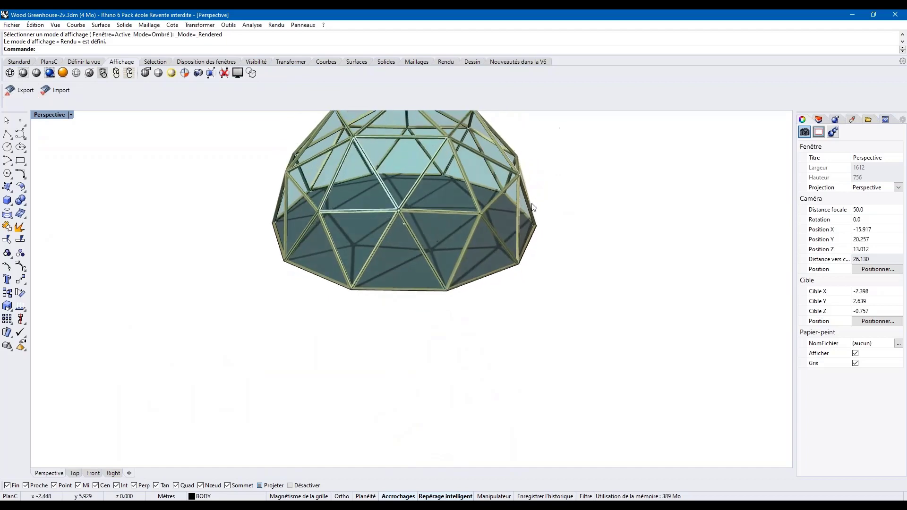
scroll(521, 126, "up", 6)
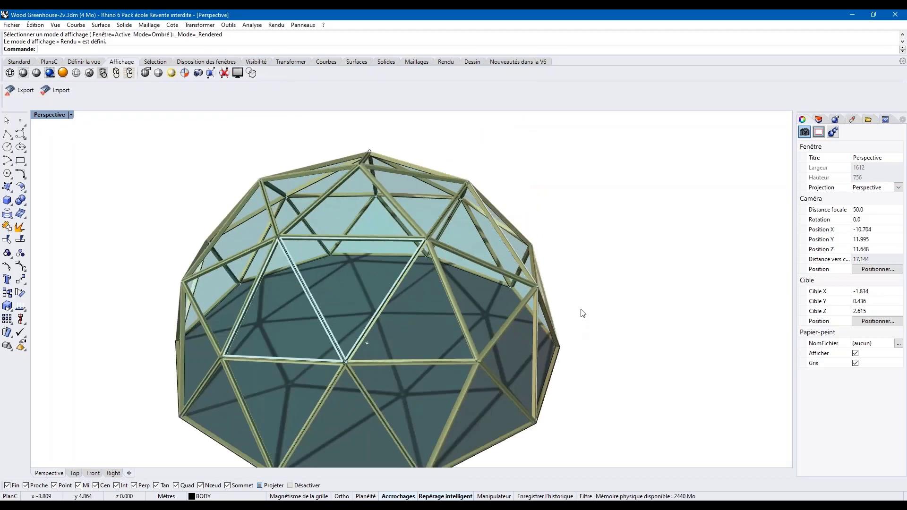
scroll(581, 298, "down", 3)
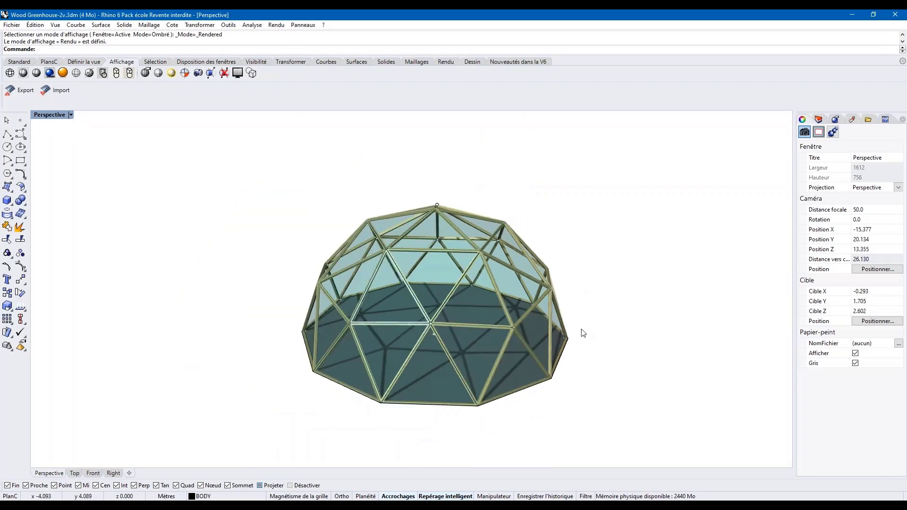
scroll(582, 352, "up", 1)
right_click_drag(324, 356, 581, 298)
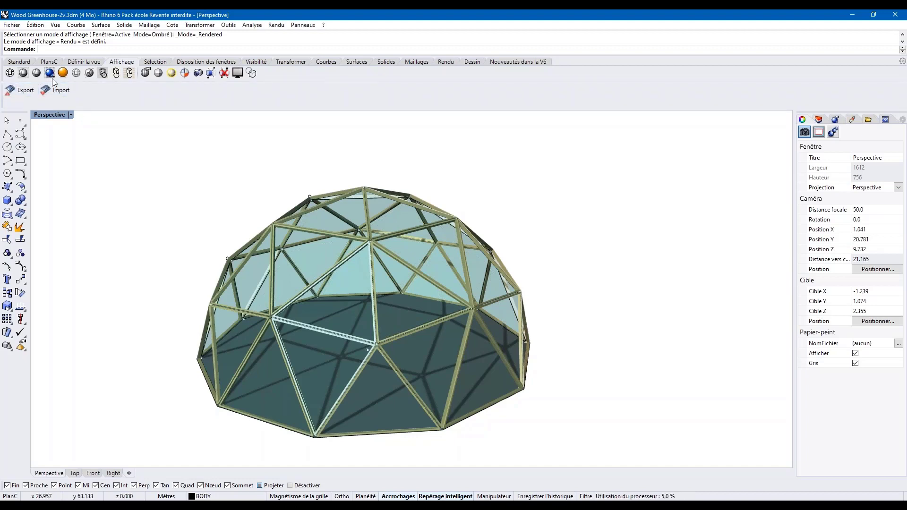
- Switch to the PowerPoint slide show and reveal the last line of the Rhino features slide
mouse_move(557, 501)
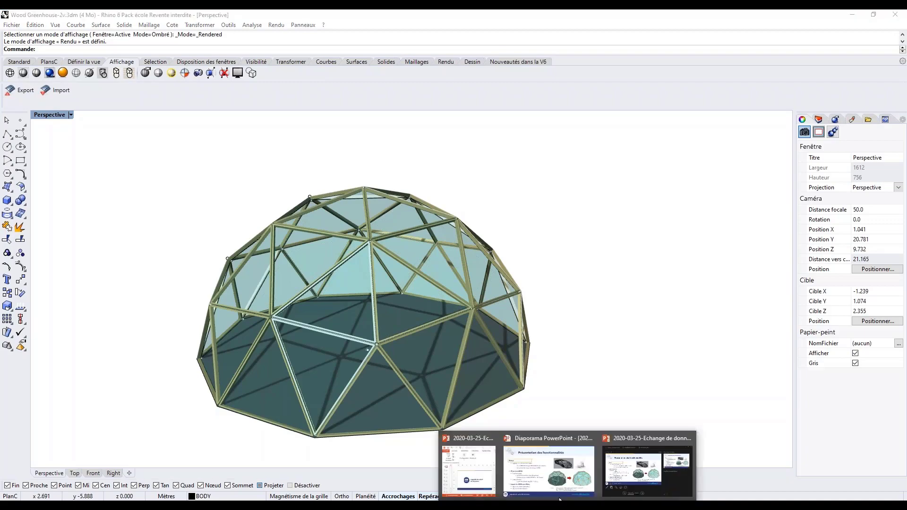
left_click(557, 477)
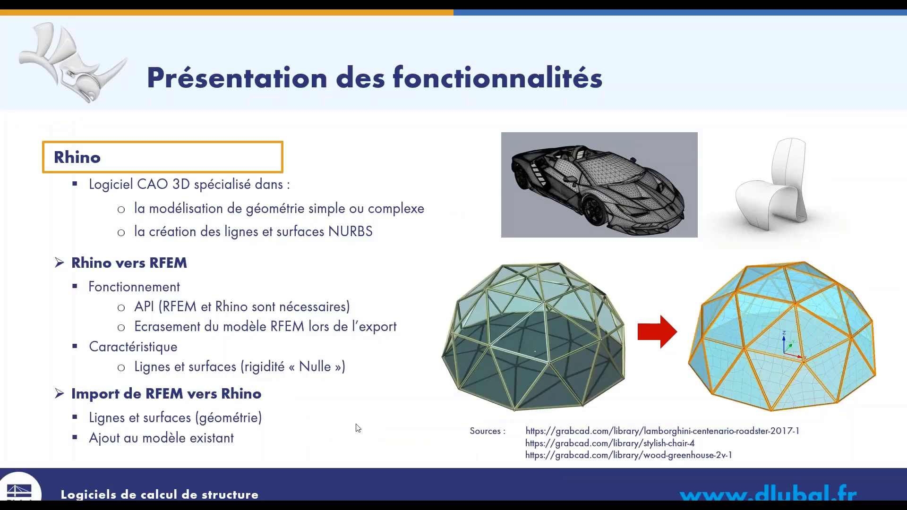
left_click(317, 427)
key("Left")
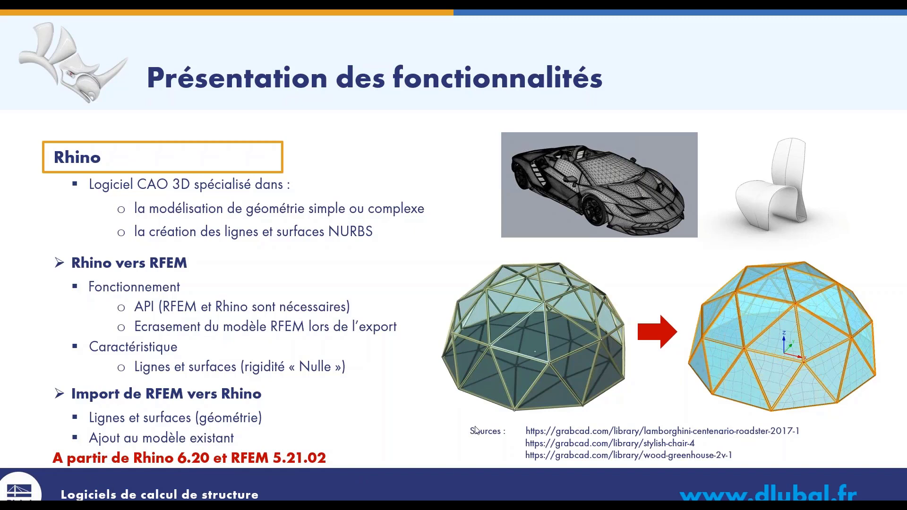
- Switch back to Rhino and arrange its window side by side with RFEM
key("super")
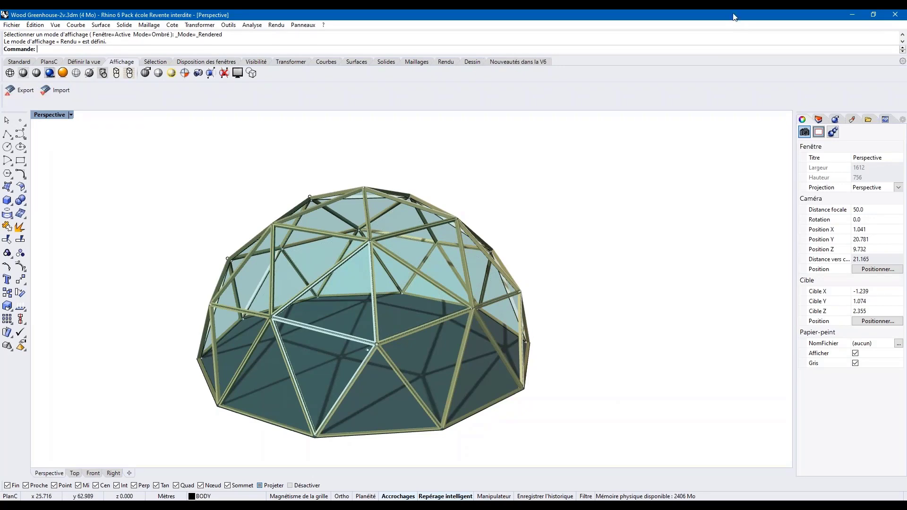
left_click(874, 17)
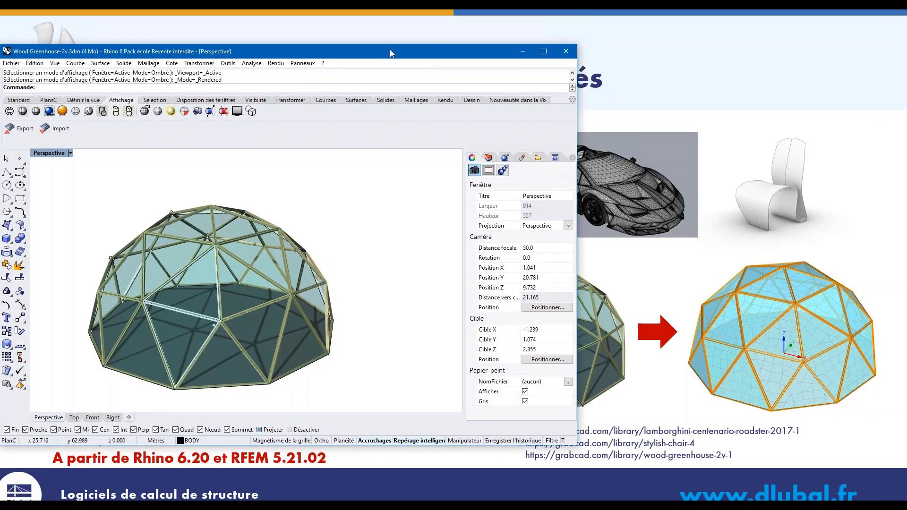
left_click_drag(390, 49, 0, 90)
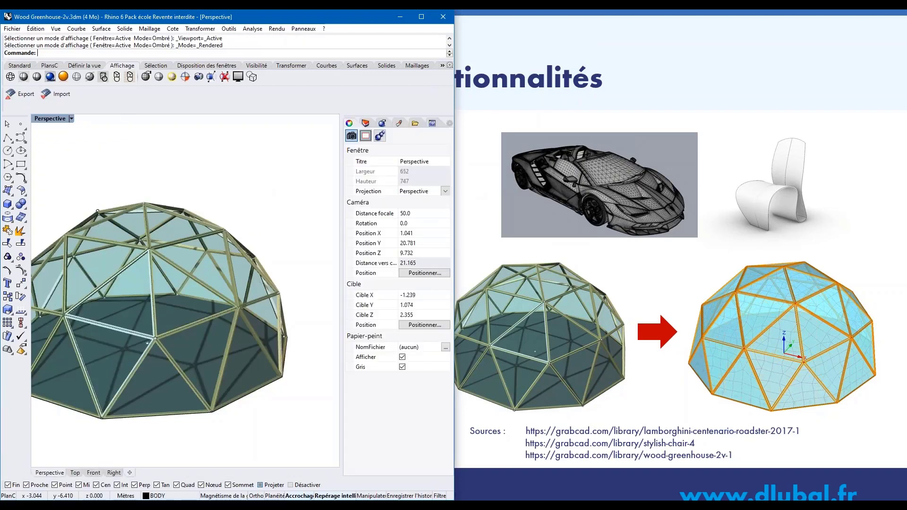
left_click(548, 505)
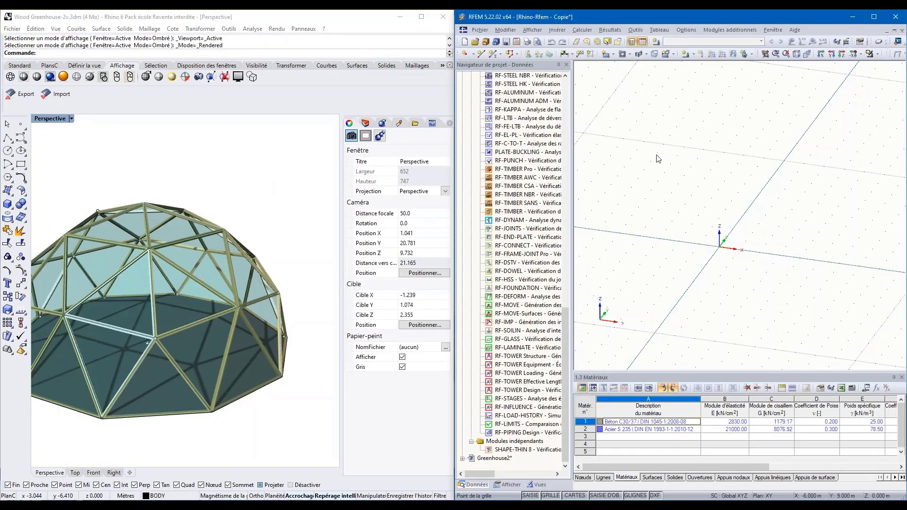
- Examine the Rhino-Rfem - Copie model's data tree and work plane in RFEM before the export
scroll(615, 136, "down", 1)
scroll(615, 136, "down", 1)
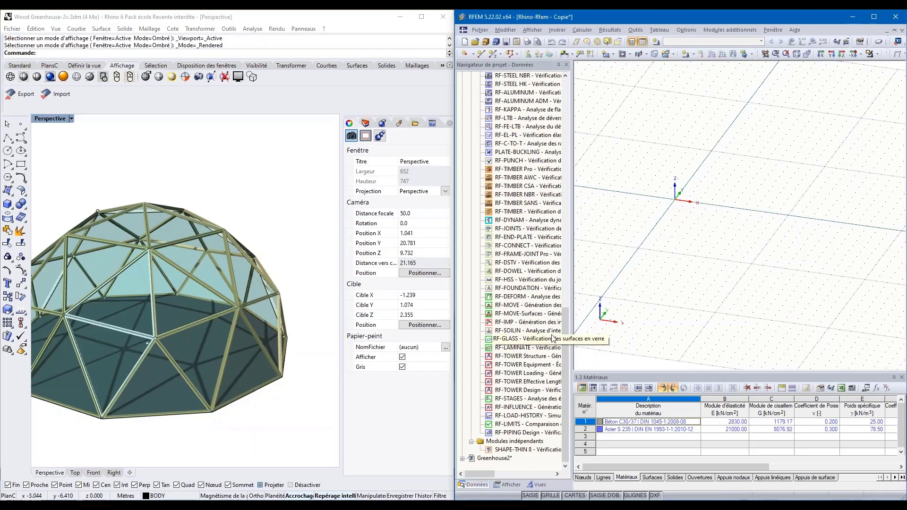
scroll(521, 341, "up", 15)
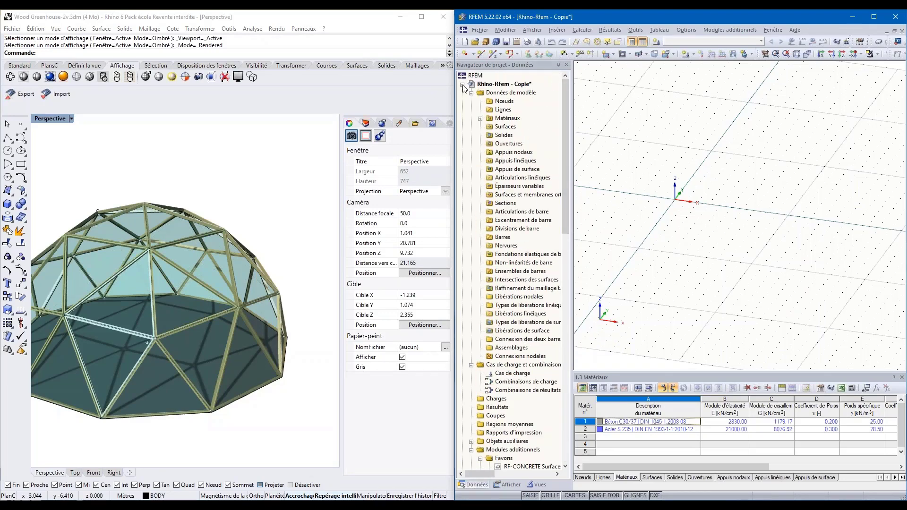
scroll(723, 206, "down", 1)
scroll(722, 204, "down", 3)
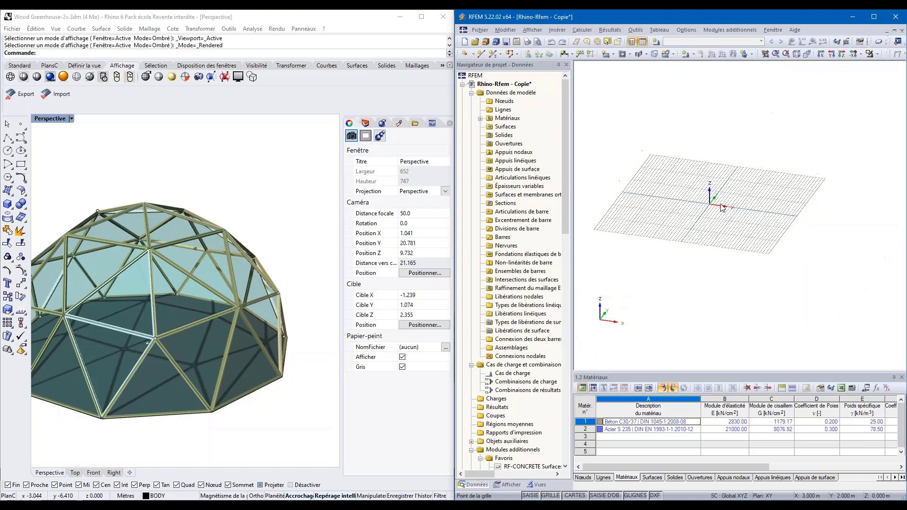
right_click(724, 238)
left_click(721, 197)
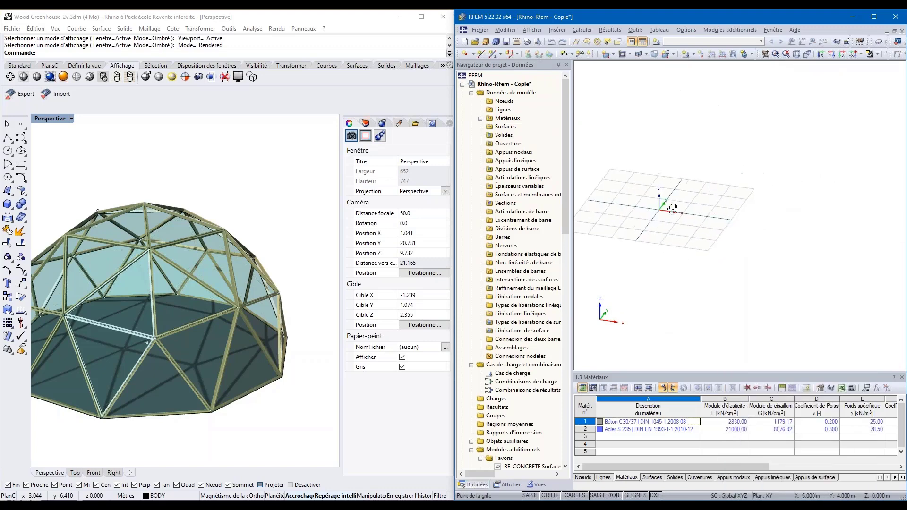
scroll(751, 241, "up", 3)
middle_click_drag(757, 250, 777, 261, "ctrl")
scroll(727, 227, "up", 3)
scroll(726, 195, "down", 1)
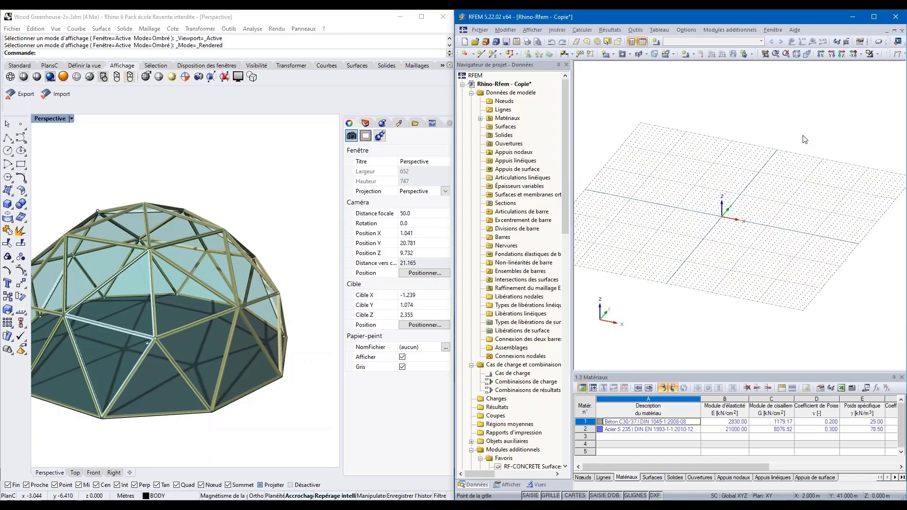
middle_click_drag(785, 199, 767, 178, "ctrl")
- Export the greenhouse dome from Rhino to the open RFEM model
left_click(226, 177)
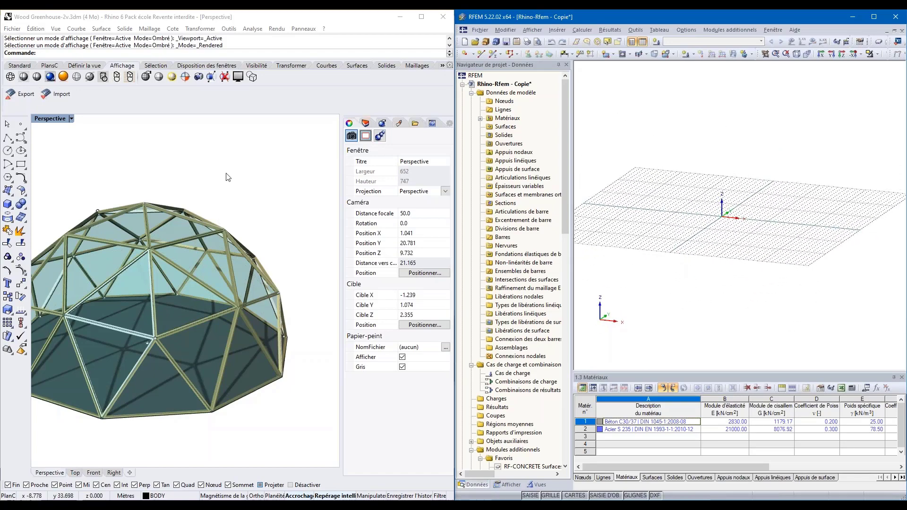
scroll(224, 205, "down", 3)
scroll(107, 266, "up", 3)
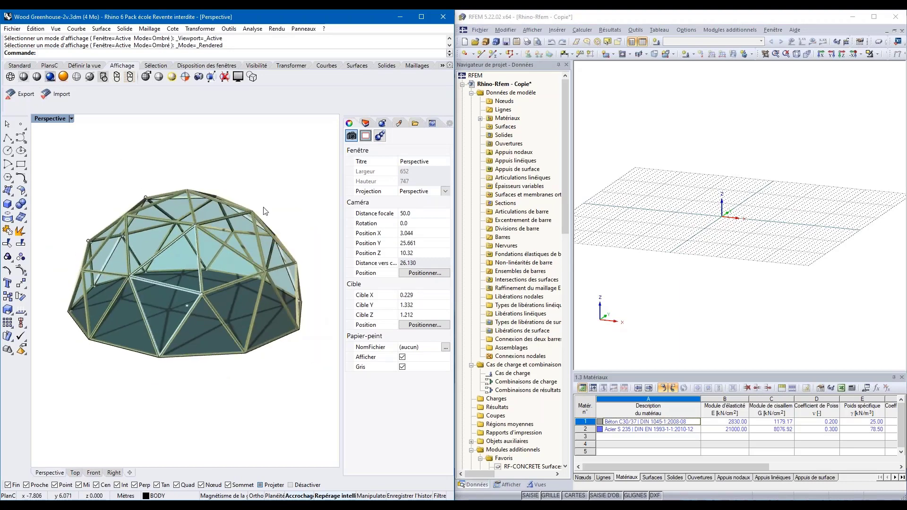
left_click(22, 96)
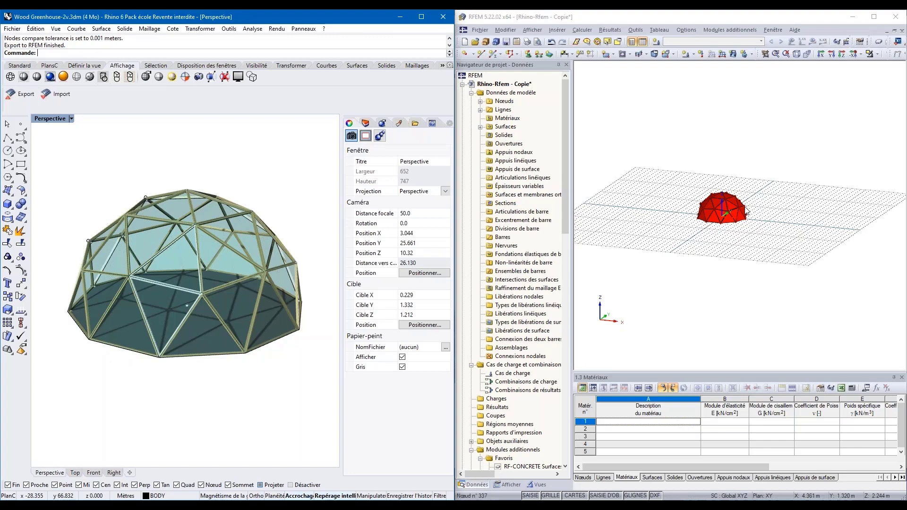
- Examine the exported dome in RFEM from the front, with the RFEM window maximized
scroll(746, 208, "up", 5)
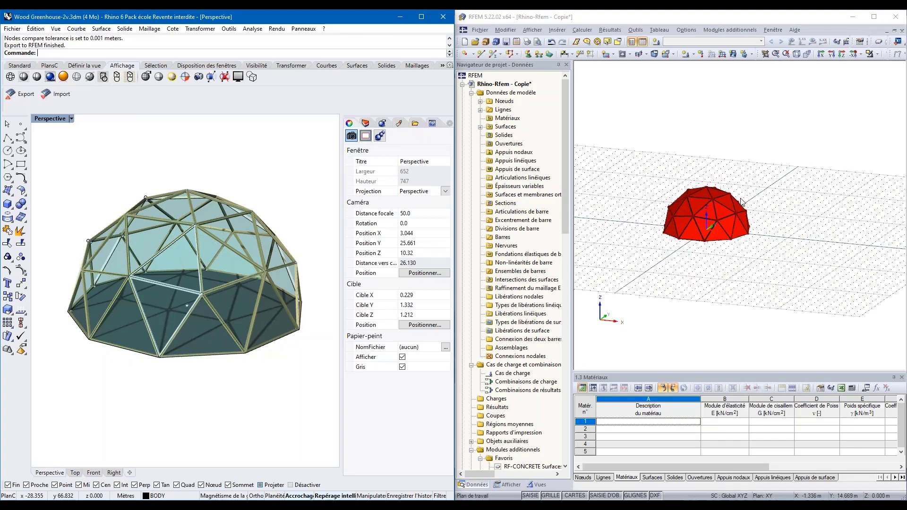
scroll(740, 202, "up", 2)
right_click(659, 161)
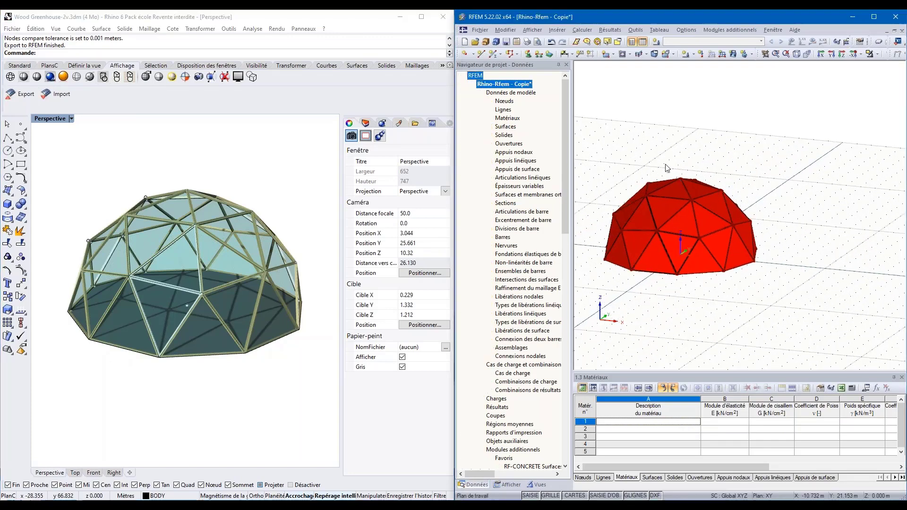
left_click(635, 152)
middle_click_drag(638, 151, 689, 158)
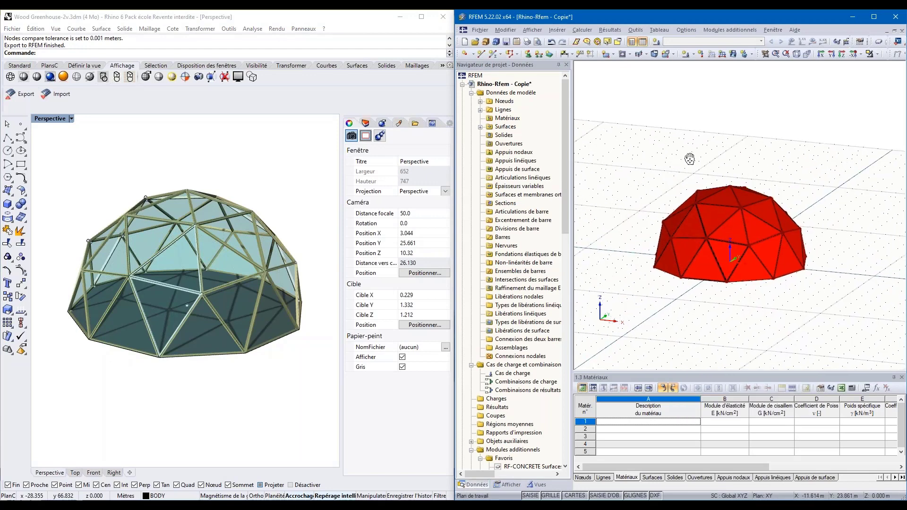
scroll(772, 212, "up", 3)
middle_click_drag(806, 166, 864, 188, "ctrl")
left_click(874, 17)
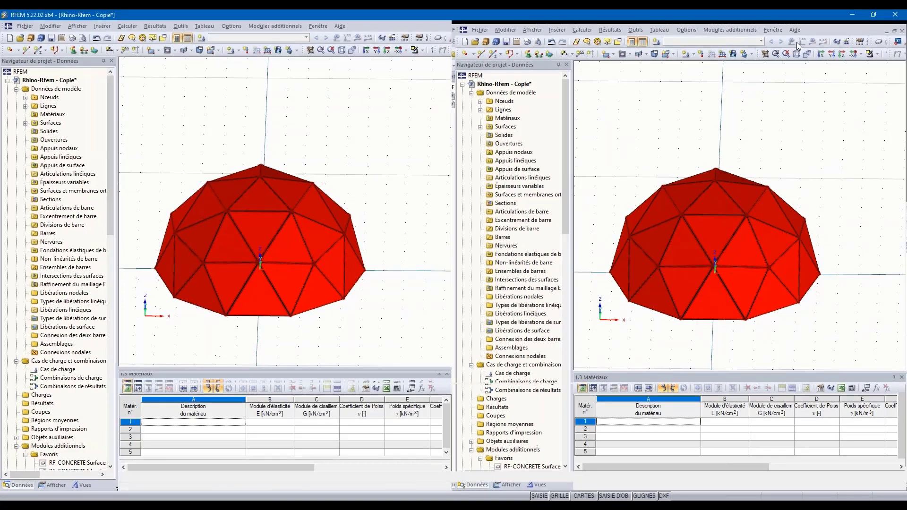
scroll(398, 194, "up", 4)
middle_click_drag(383, 220, 667, 169)
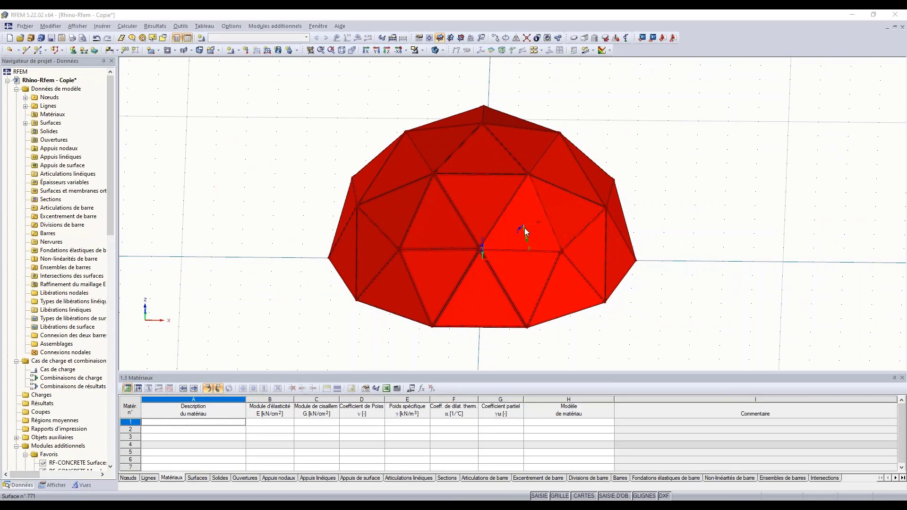
- Check the geometry and stiffness type of a triangular surface on the dome's front, and close its properties
double_click(507, 264)
left_click_drag(468, 145, 668, 105)
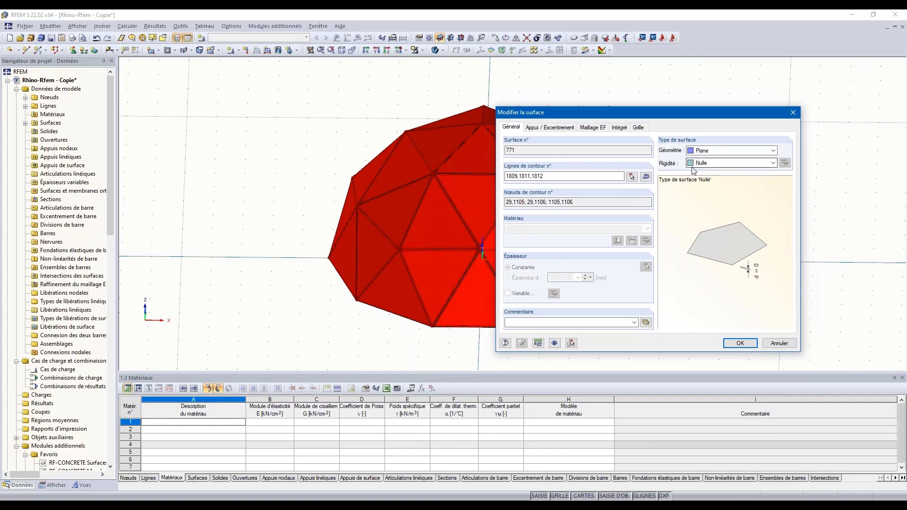
left_click(740, 344)
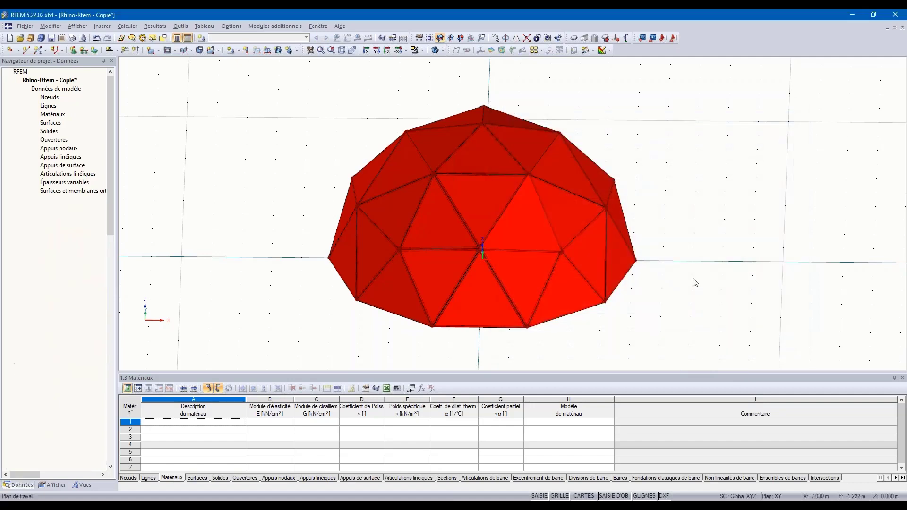
- Display the dome model in wireframe from a raised viewpoint
middle_click_drag(587, 105, 625, 140)
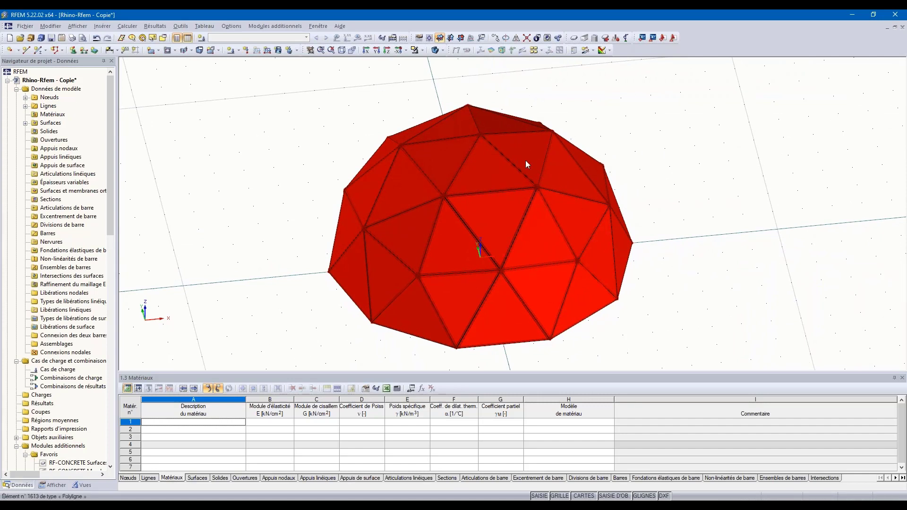
left_click(435, 51)
left_click(435, 51)
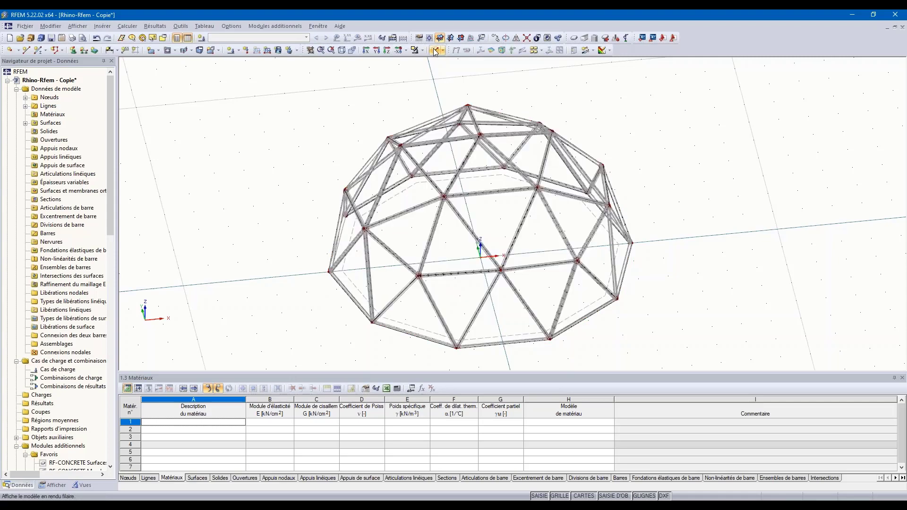
- Examine up close the lines and surface edges where the dome's struts meet at a joint
scroll(559, 222, "up", 2)
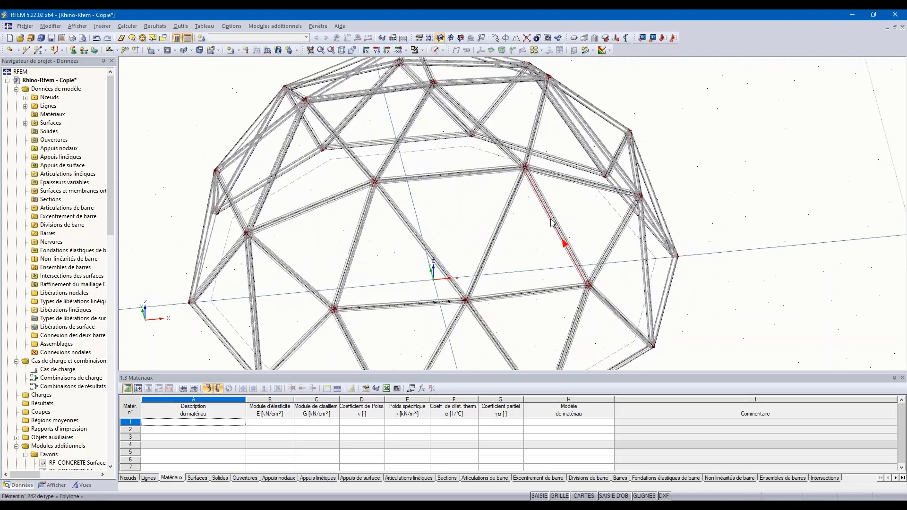
scroll(561, 221, "up", 5)
middle_click_drag(655, 218, 577, 253, "ctrl")
scroll(554, 226, "down", 3)
scroll(403, 101, "up", 4)
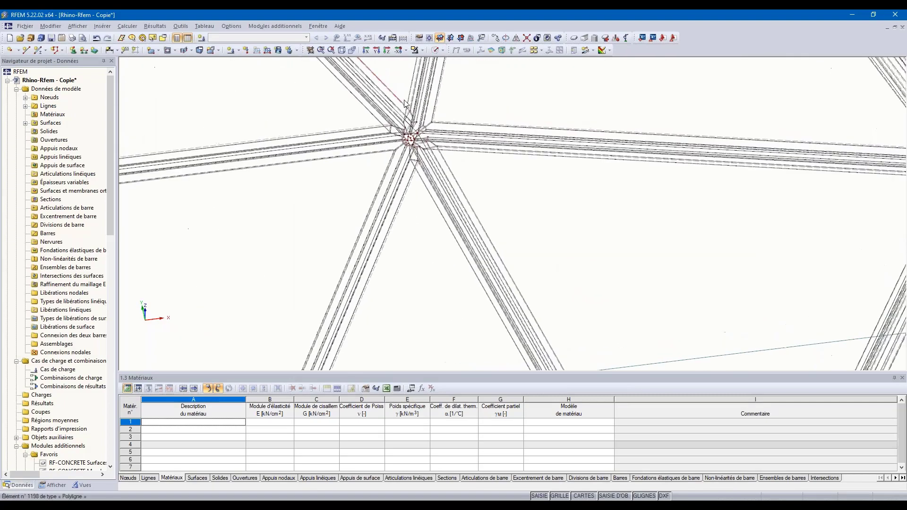
scroll(399, 103, "up", 4)
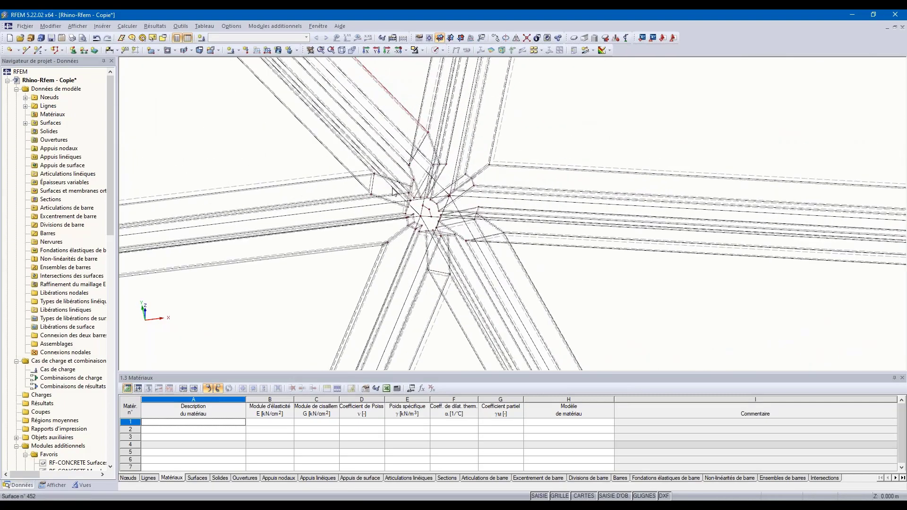
scroll(331, 176, "up", 1)
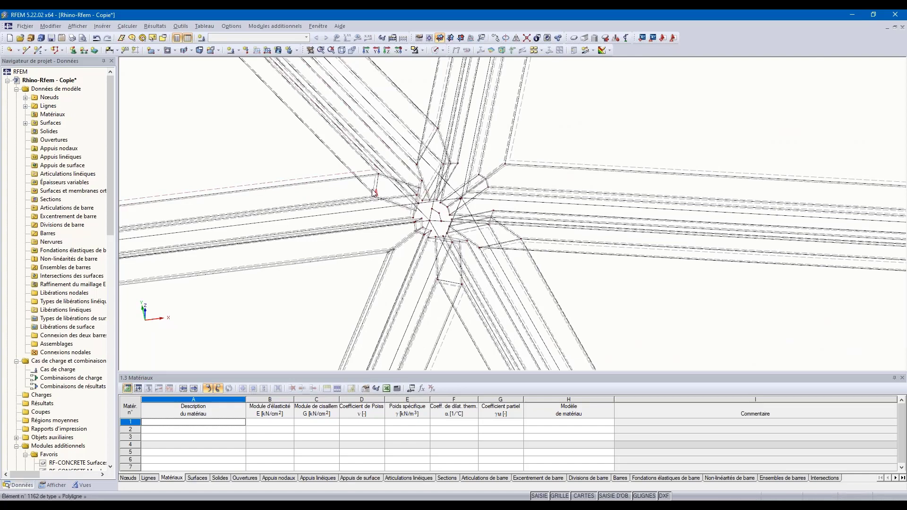
- Select the surfaces of the strut running right from the joint and show only these selected objects in visibility mode
scroll(510, 173, "up", 1)
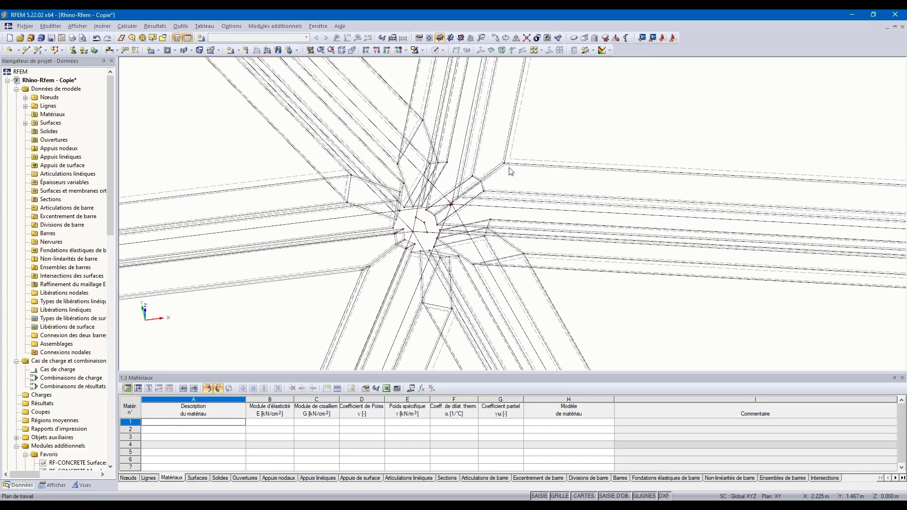
scroll(508, 172, "down", 2)
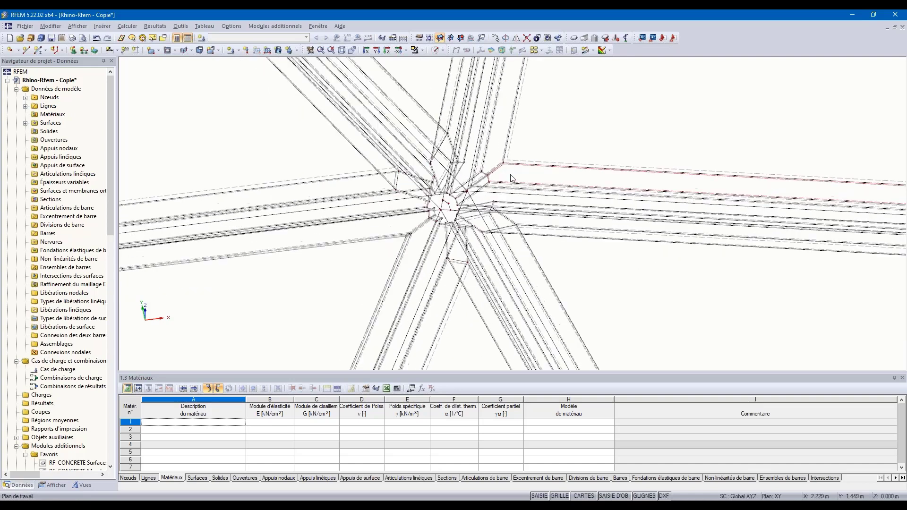
left_click_drag(631, 250, 594, 132)
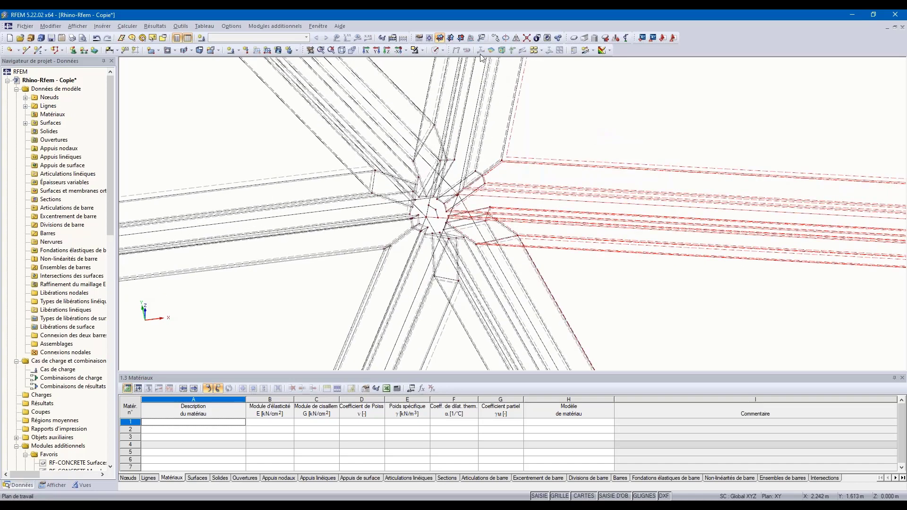
left_click(441, 51)
left_click(427, 65)
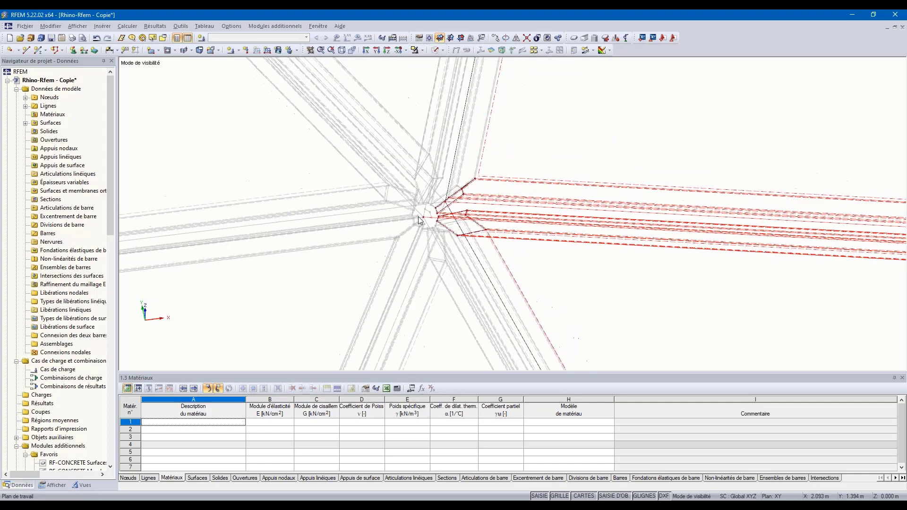
- Turn off the background display of hidden objects around the isolated strut and its two adjoining panels
scroll(419, 218, "down", 10)
middle_click_drag(523, 265, 418, 247, "ctrl")
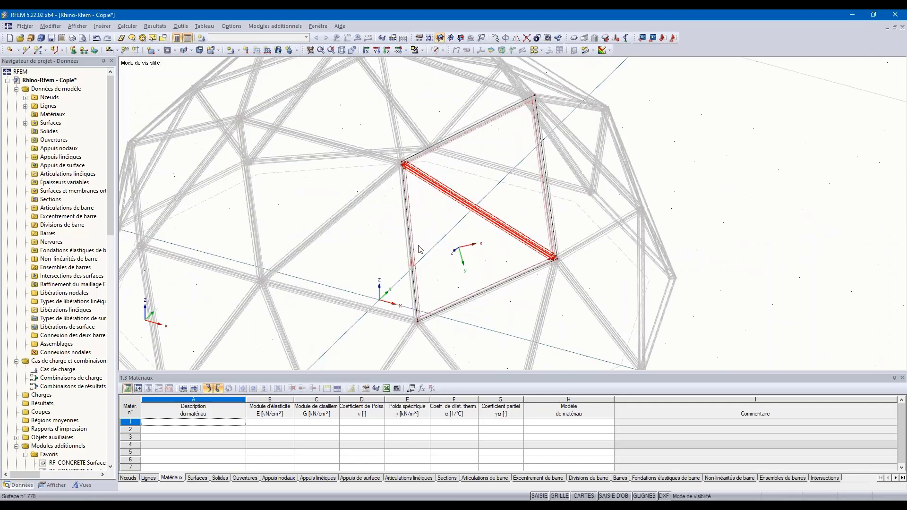
right_click(433, 246)
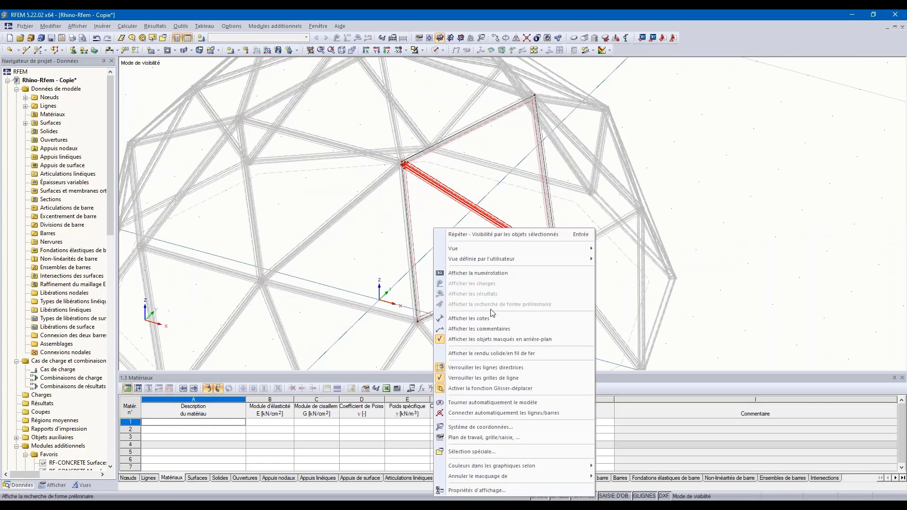
left_click(478, 340)
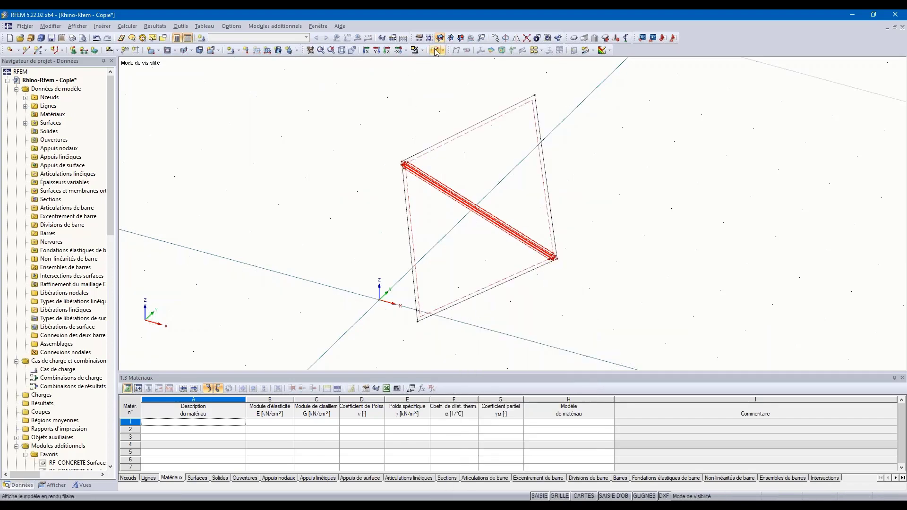
- Display the isolated strut and panels in solid rendering and examine the strut's end surfaces up close
left_click(435, 50)
middle_click_drag(326, 177, 614, 176, "ctrl")
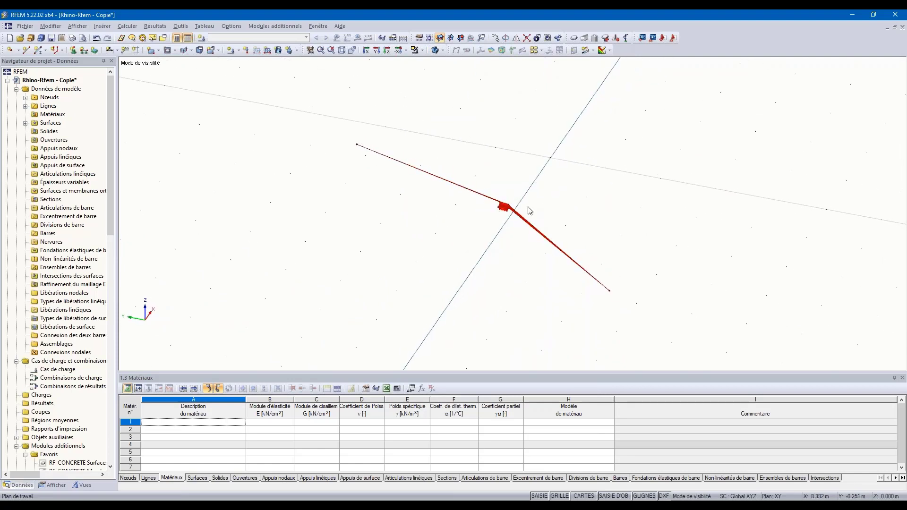
scroll(526, 208, "up", 5)
mouse_move(480, 254)
middle_mouse_down("ctrl")
mouse_move(489, 263)
mouse_move(484, 257)
middle_mouse_up("ctrl")
scroll(491, 206, "up", 3)
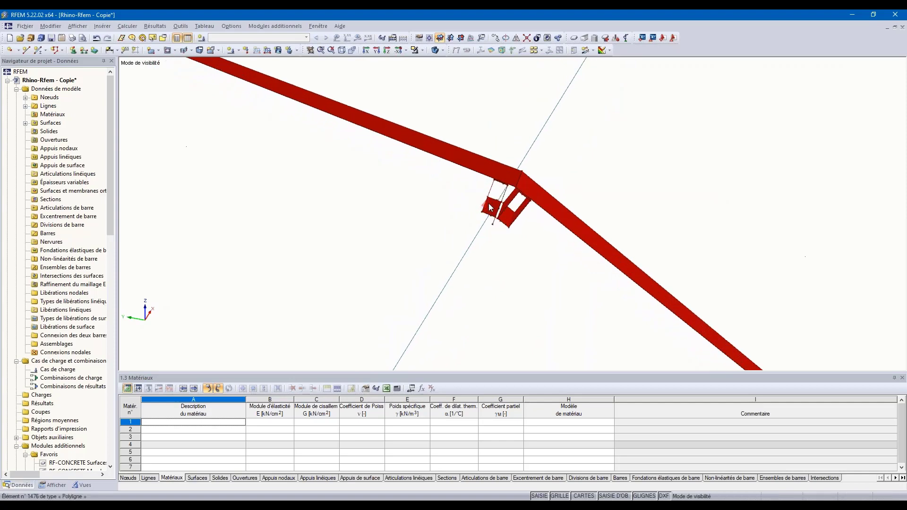
scroll(531, 267, "down", 6)
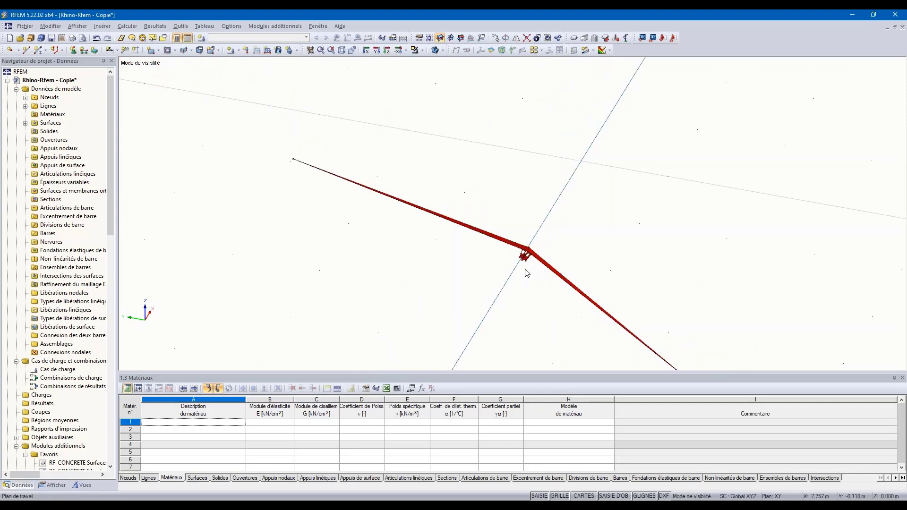
middle_click_drag(579, 259, 302, 181, "ctrl")
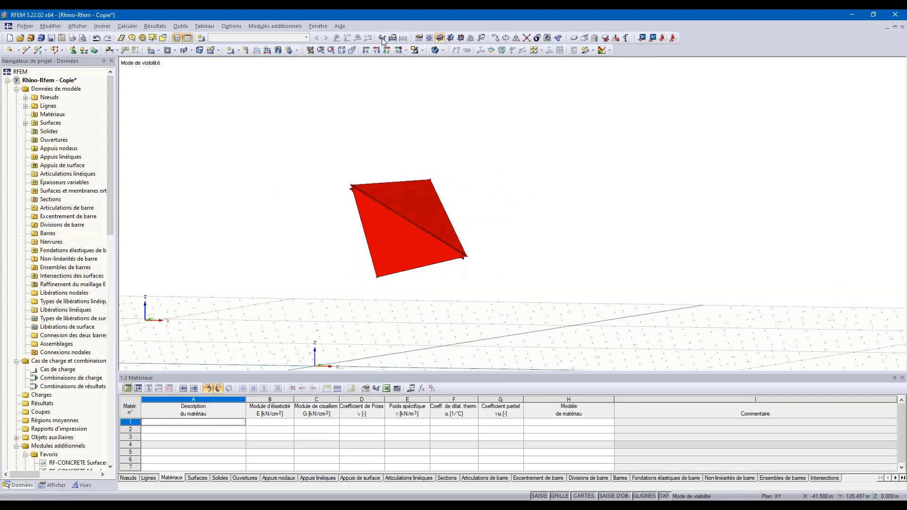
- Cancel visibility mode and view the whole dome in solid rendering from a raised viewpoint
left_click(422, 50)
left_click(432, 131)
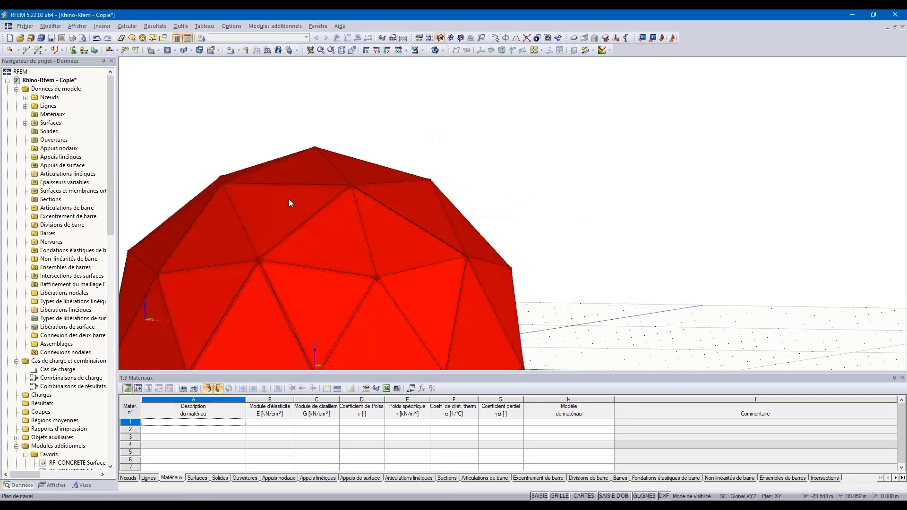
scroll(174, 266, "down", 3)
scroll(174, 266, "up", 4)
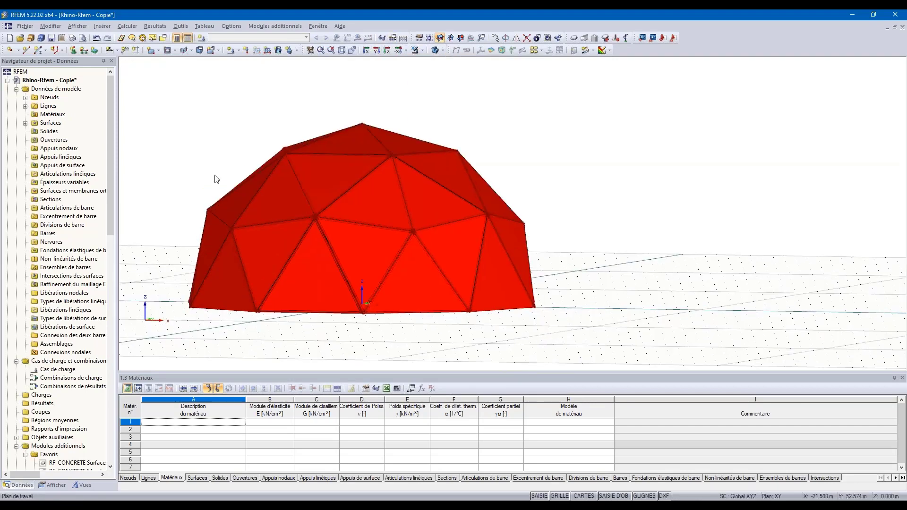
middle_click_drag(222, 162, 313, 230, "ctrl")
scroll(152, 255, "down", 2)
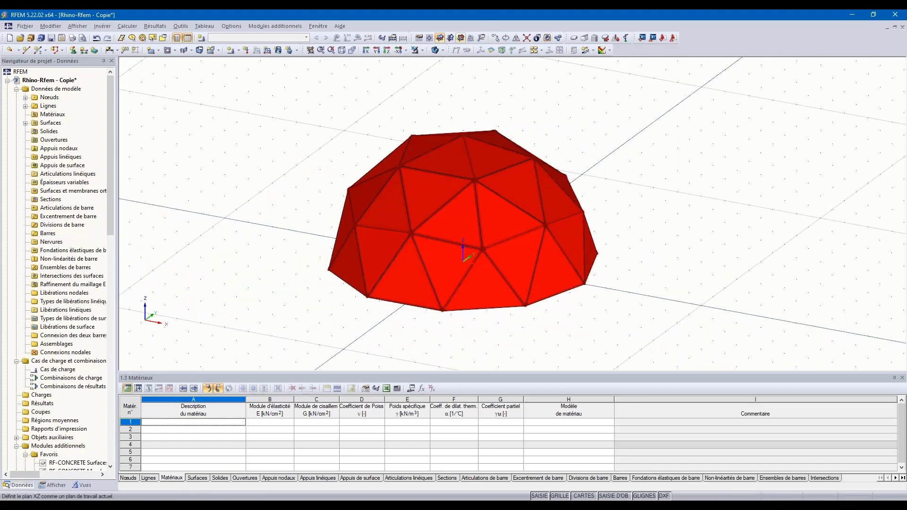
- Place the RFEM window beside Rhino on the right half of the screen, with the dome centred in its view
left_click_drag(434, 16, 906, 128)
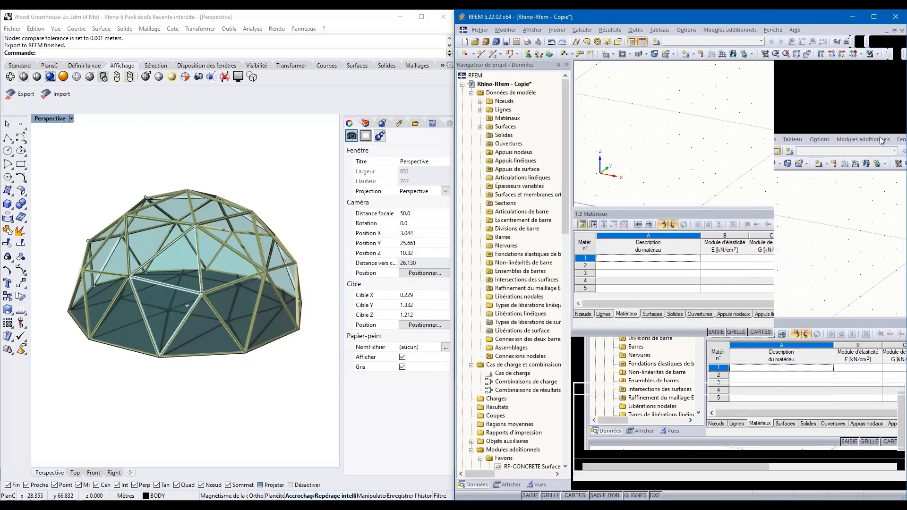
scroll(726, 235, "down", 1)
scroll(725, 232, "down", 2)
middle_click_drag(749, 217, 598, 218)
scroll(707, 263, "up", 1)
scroll(707, 263, "up", 1)
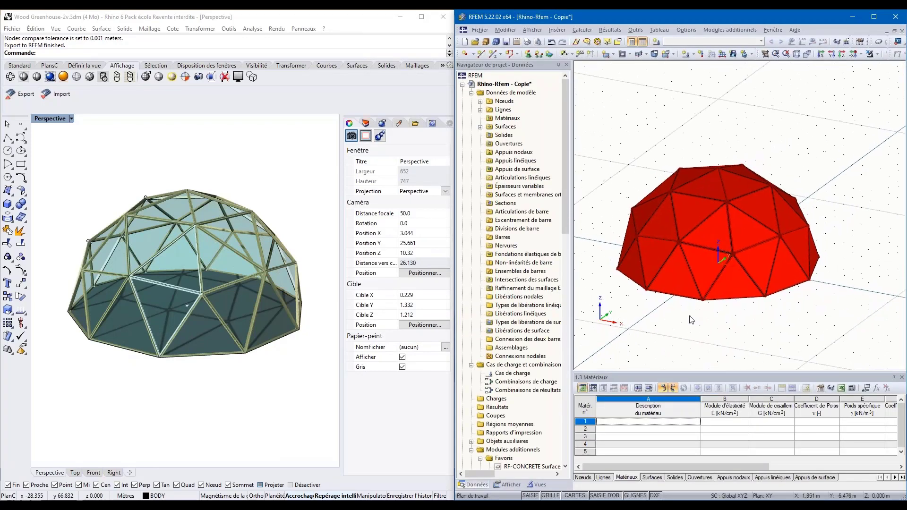
left_click(222, 162)
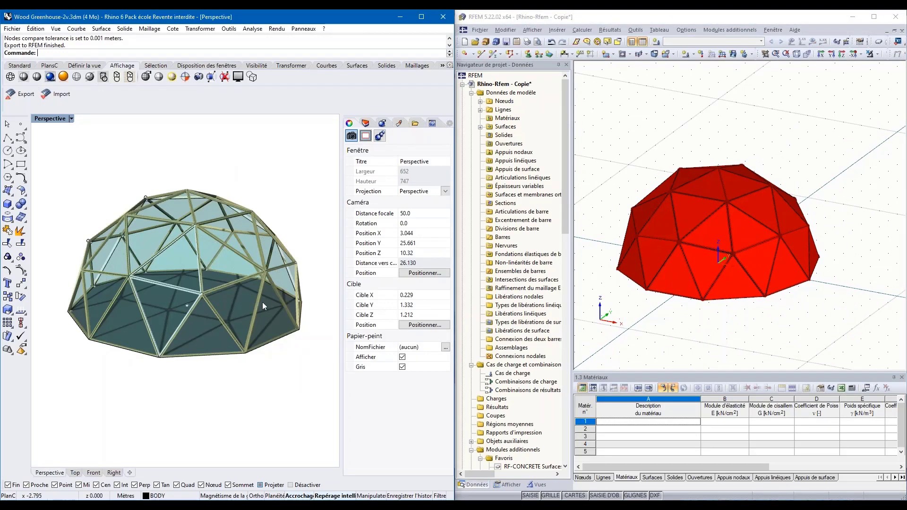
left_click_drag(289, 321, 200, 178)
key("Escape")
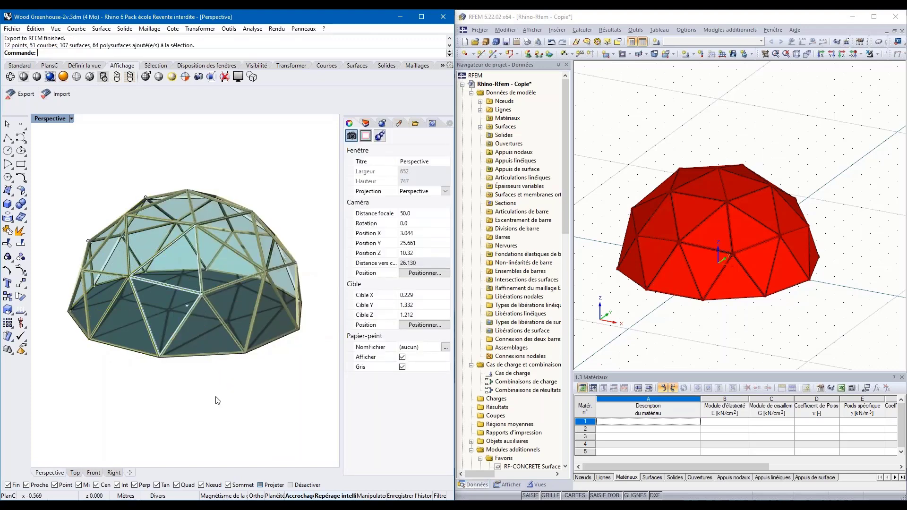
- In Rhino, select the objects on the right-hand side of the dome and export only that selection to RFEM
right_click_drag(218, 401, 243, 381)
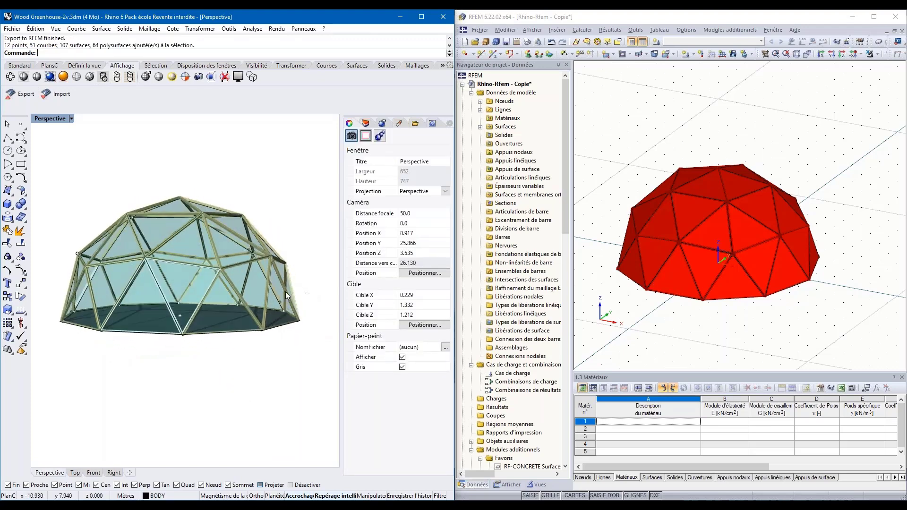
left_click_drag(227, 253, 192, 190)
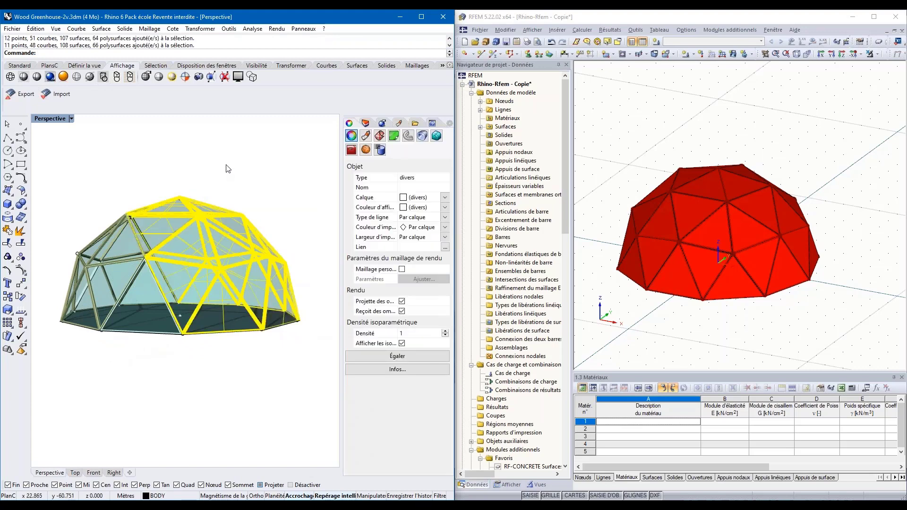
right_click_drag(233, 180, 226, 180)
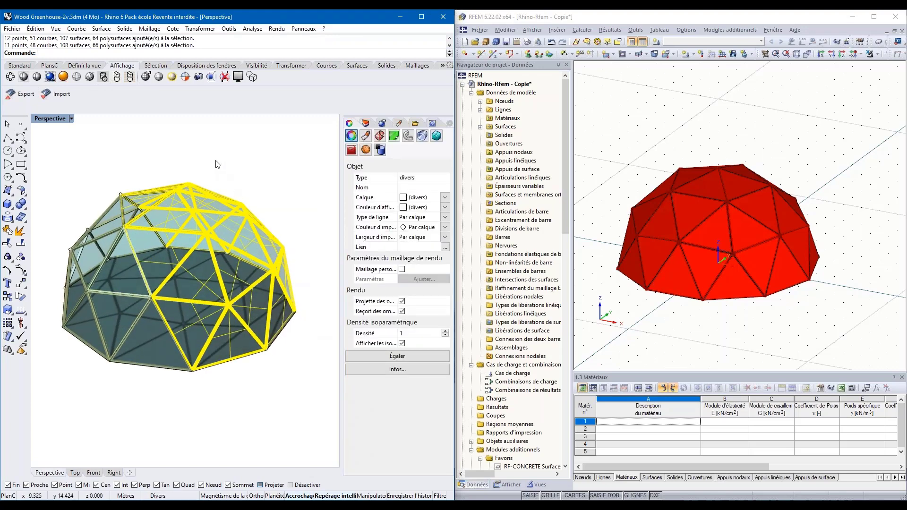
left_click(23, 94)
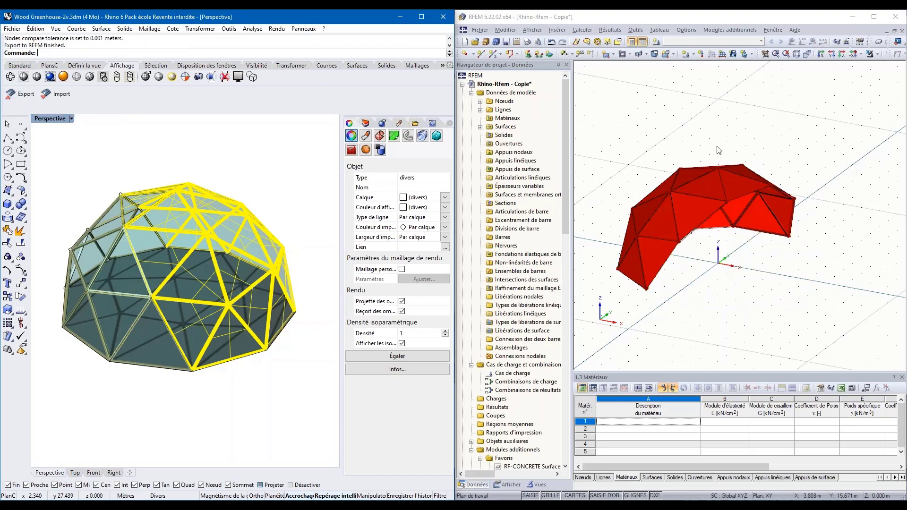
- Examine the partially exported dome in RFEM from several sides to compare it with the Rhino selection
middle_click_drag(744, 175, 520, 108, "ctrl")
right_click(520, 108)
left_click(790, 172)
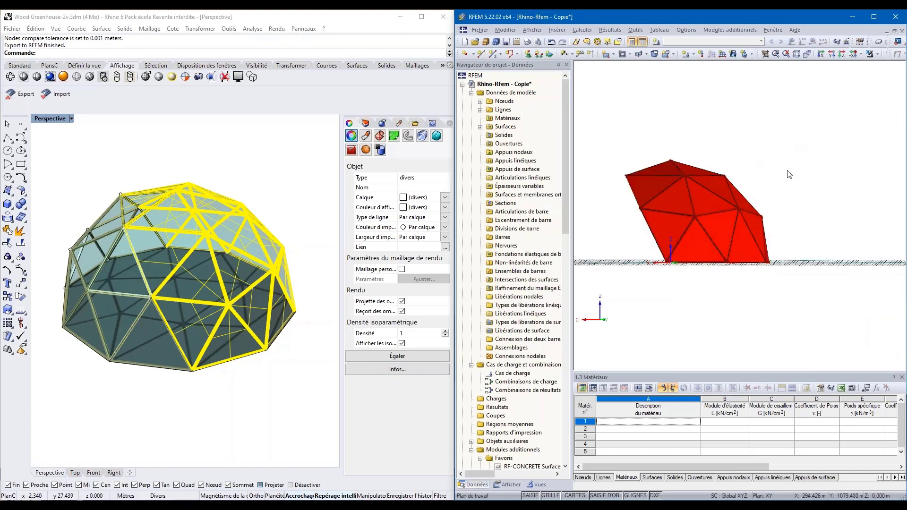
middle_click_drag(789, 171, 893, 212)
scroll(669, 241, "up", 3)
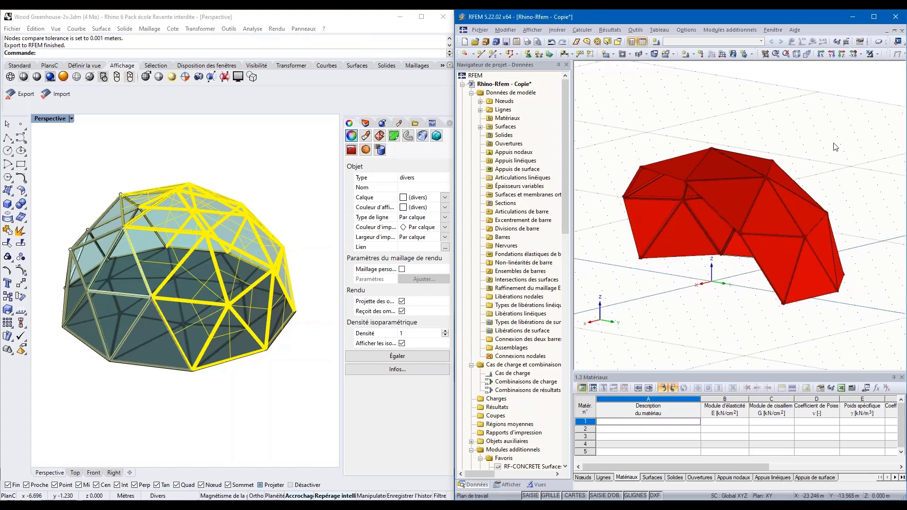
middle_click_drag(749, 205, 732, 139, "ctrl")
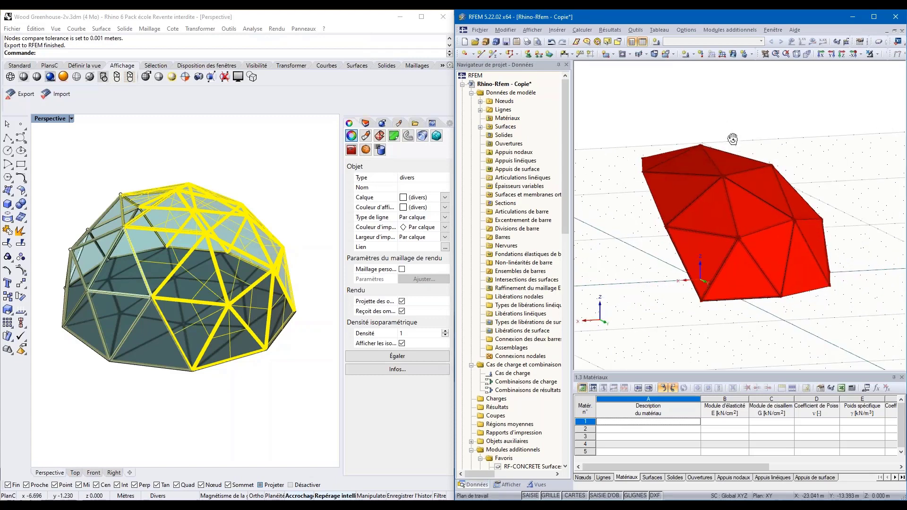
- Switch back to Rhino, clear the selection and display the dome in wireframe mode
left_click(126, 169)
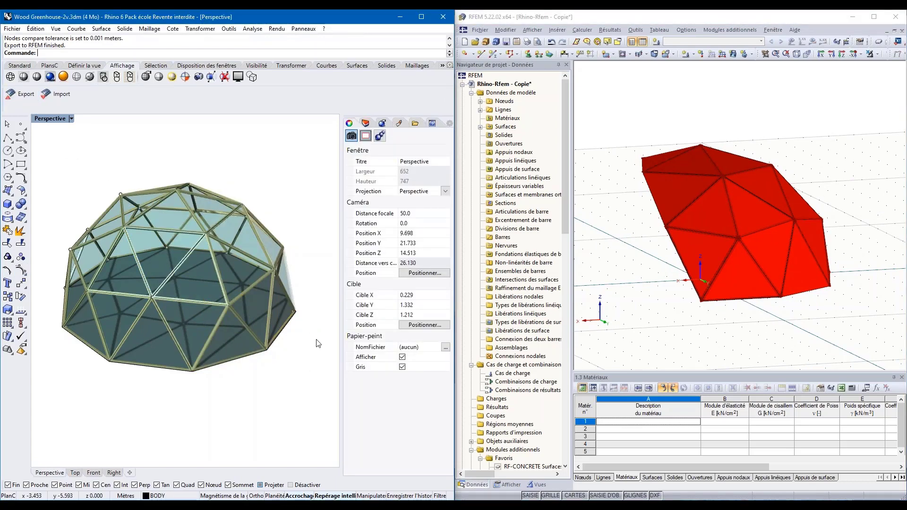
key("ctrl+alt+w")
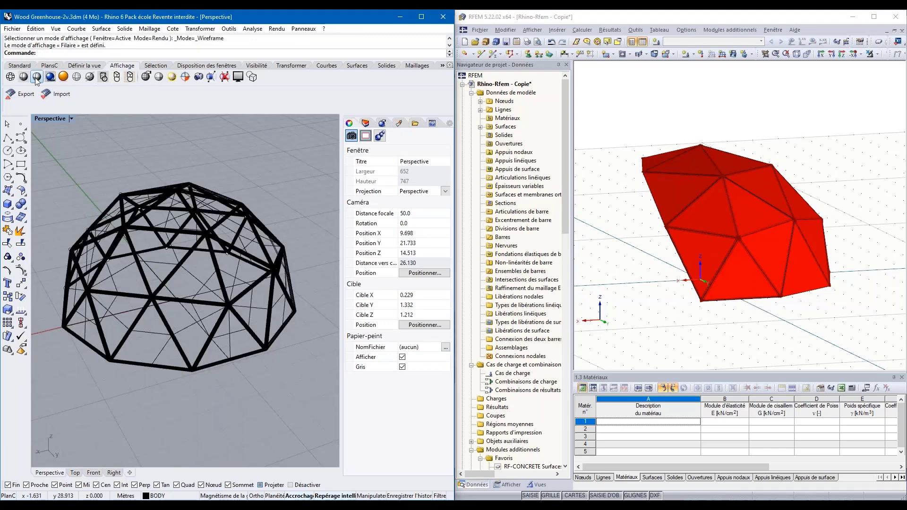
left_click(50, 76)
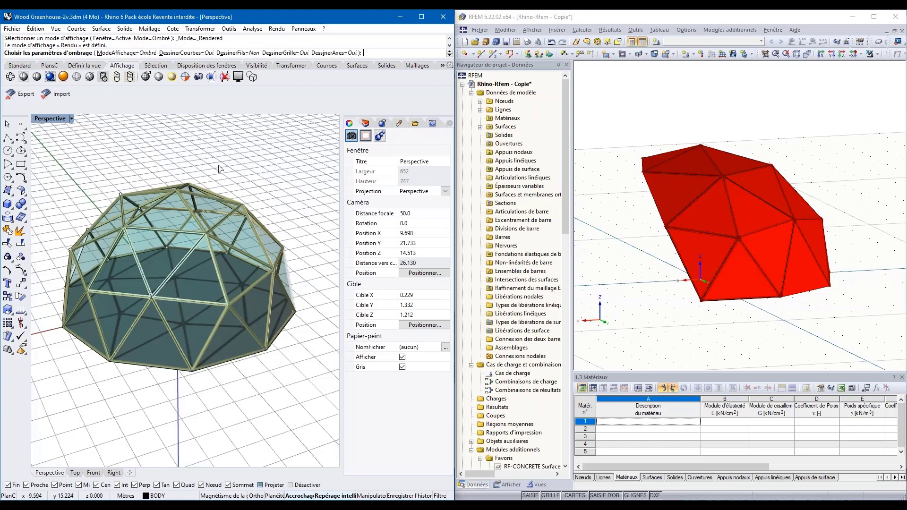
right_click_drag(219, 169, 253, 180)
key("Escape")
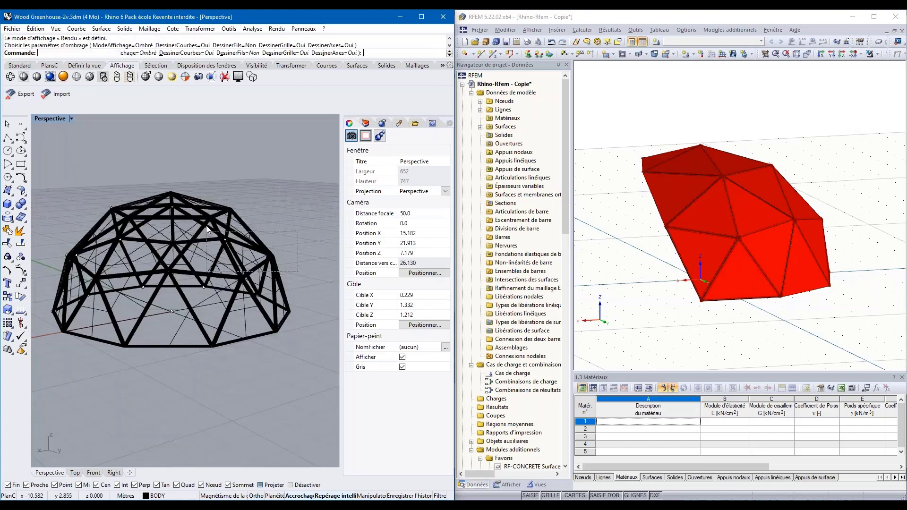
- Select the upper right portion of the wireframe dome with a selection window and hide the selected objects
left_click(198, 190)
scroll(174, 269, "up", 4)
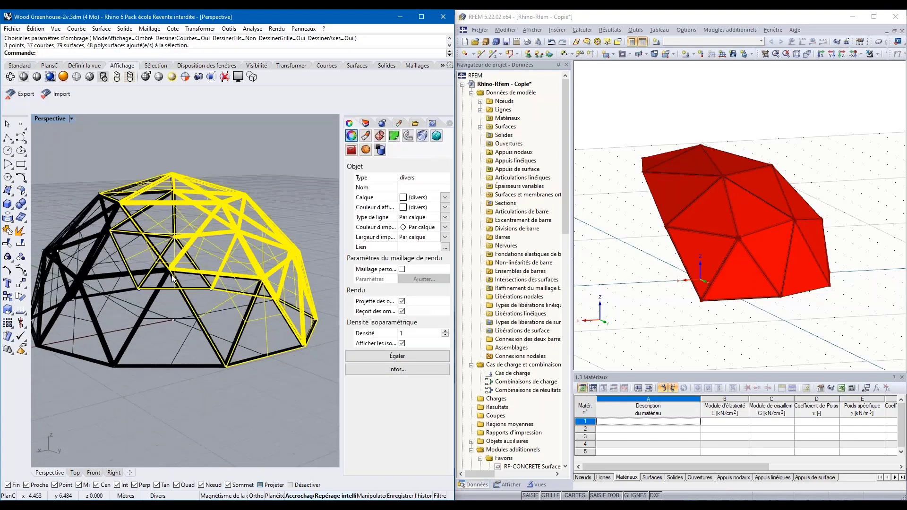
scroll(175, 269, "down", 4)
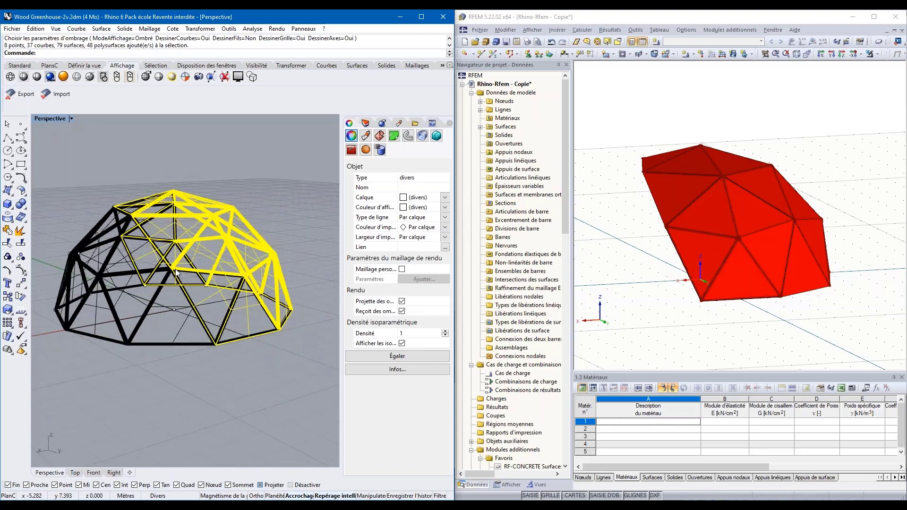
scroll(174, 268, "down", 2)
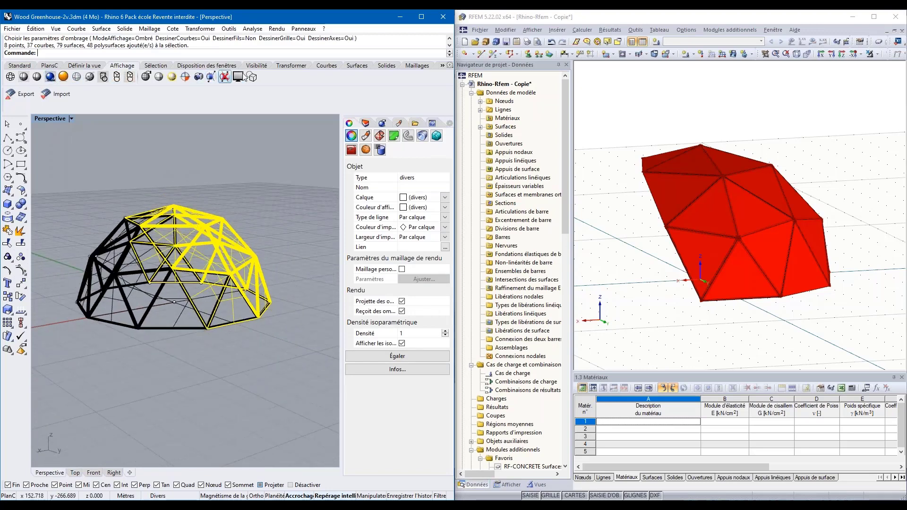
left_click(258, 67)
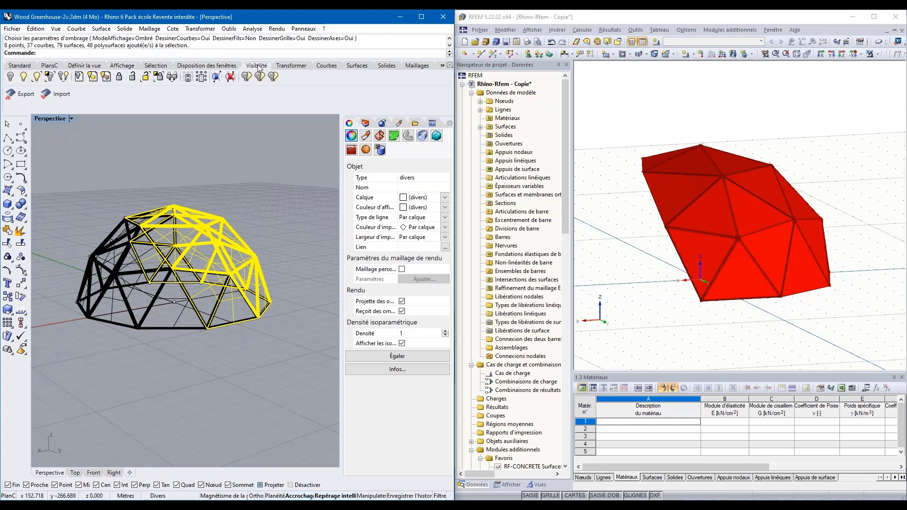
left_click(11, 77)
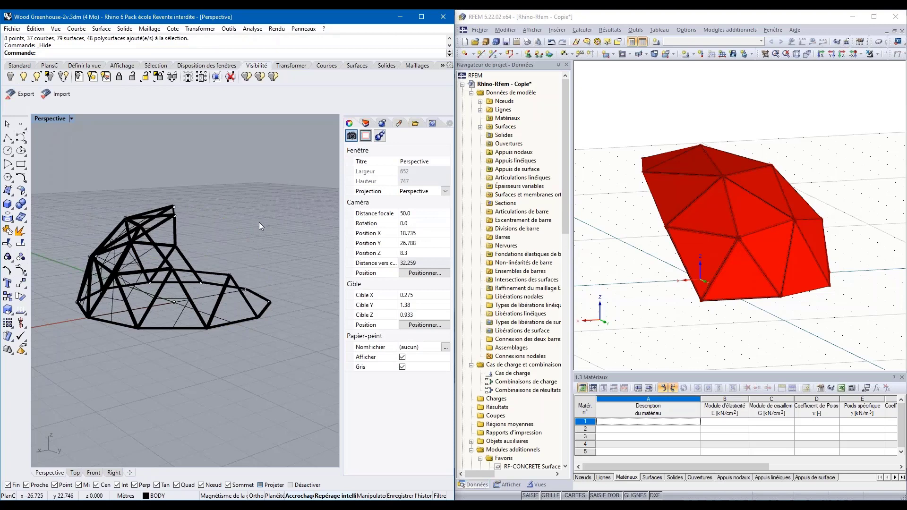
right_click_drag(255, 204, 248, 214)
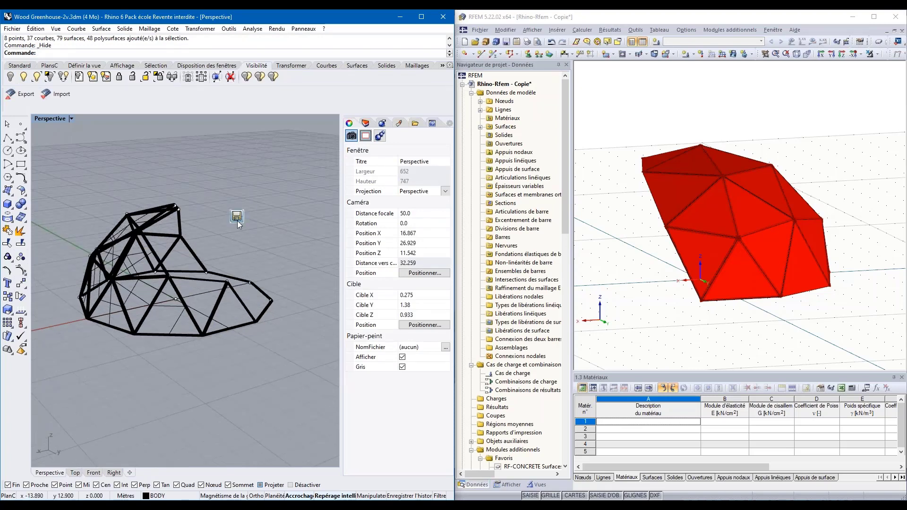
- Display the remaining part of the dome in shaded mode and export the visible objects to RFEM
middle_click(237, 220)
left_click(261, 217)
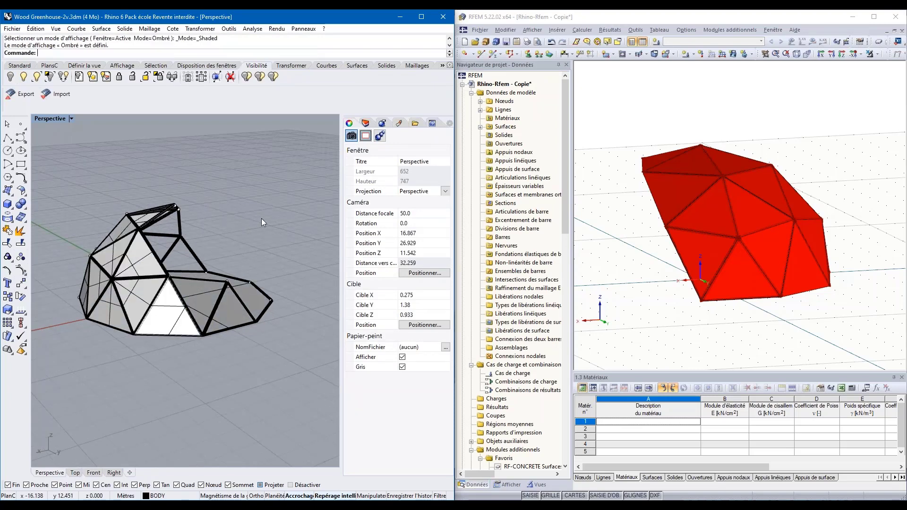
middle_click(245, 195)
right_click_drag(290, 246, 253, 249)
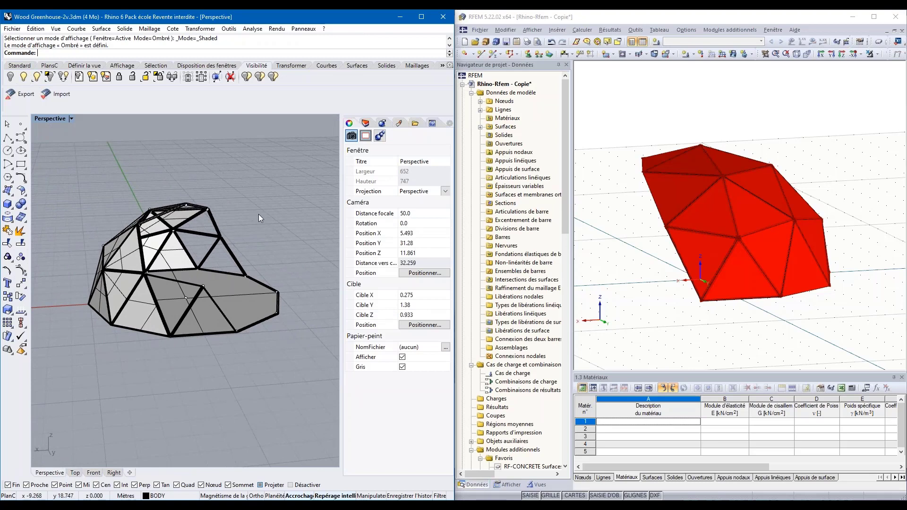
right_click_drag(259, 214, 270, 205)
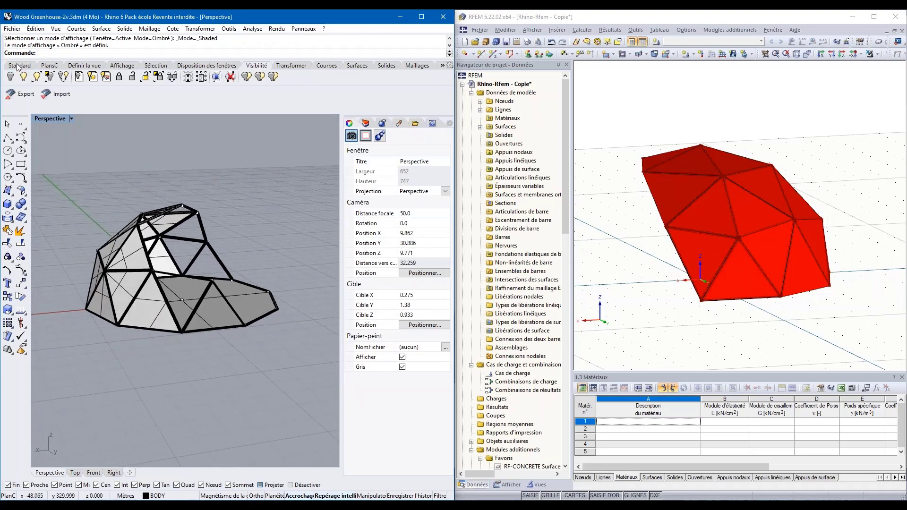
left_click(21, 94)
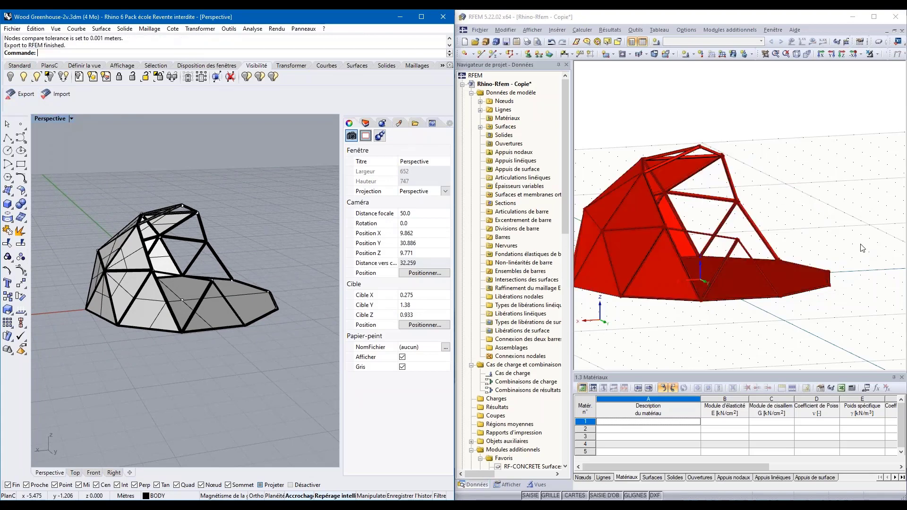
- Compare the exported partial dome in RFEM with the remaining visible geometry in Rhino from several angles
right_click(810, 217)
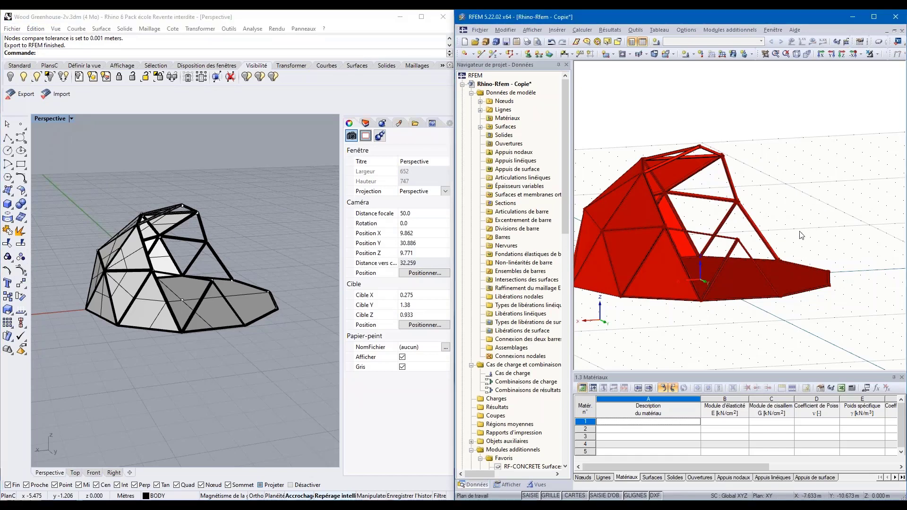
left_click(765, 178)
mouse_move(774, 183)
middle_mouse_down()
mouse_move(768, 196)
mouse_move(810, 168)
mouse_move(790, 192)
middle_mouse_up()
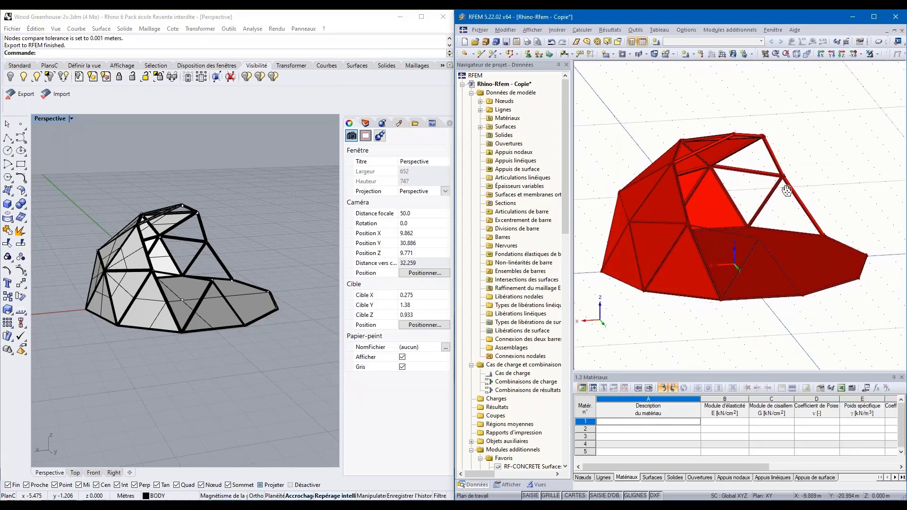
left_click(245, 241)
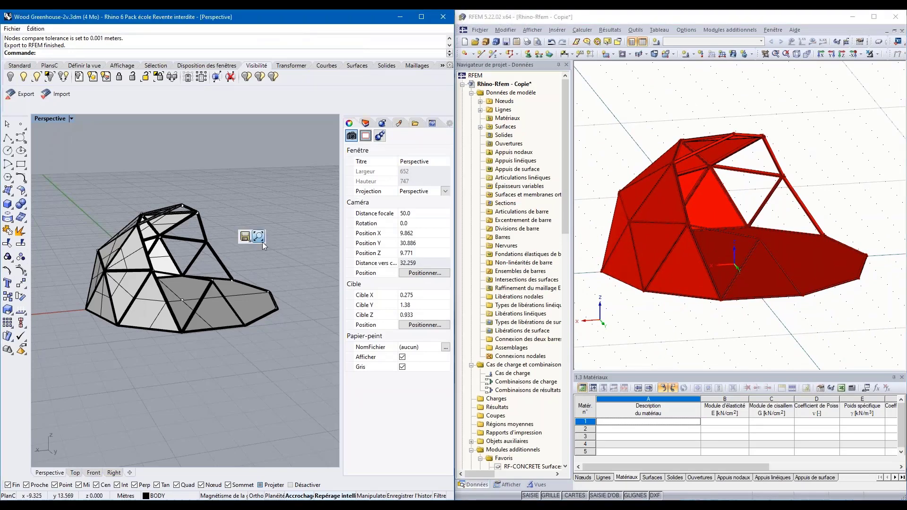
right_click_drag(246, 229, 234, 263)
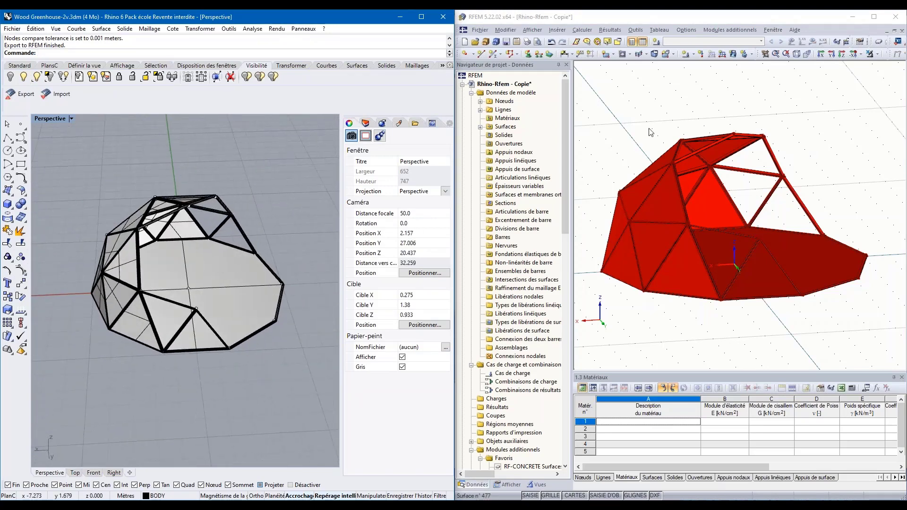
left_click(613, 140)
middle_click_drag(794, 119, 786, 137)
middle_click_drag(804, 174, 799, 192)
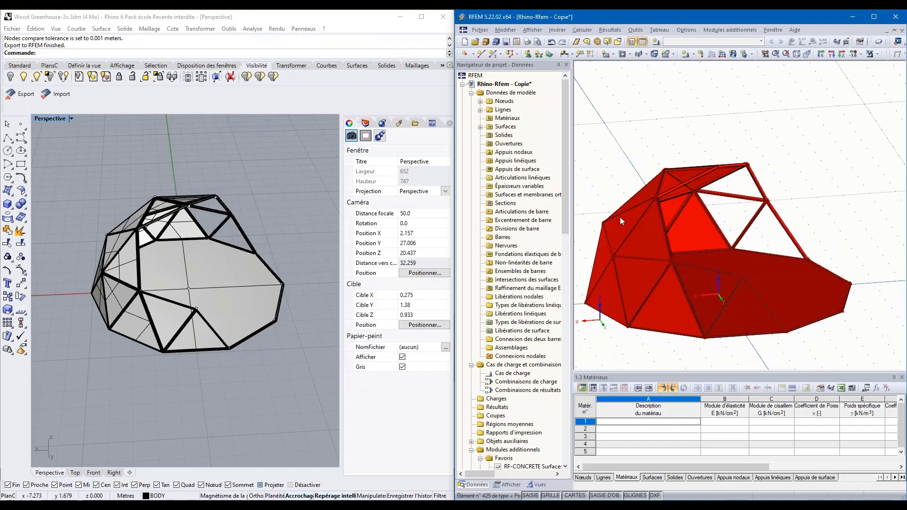
- Switch back to Rhino and show all hidden objects so that the dome is complete
left_click(184, 184)
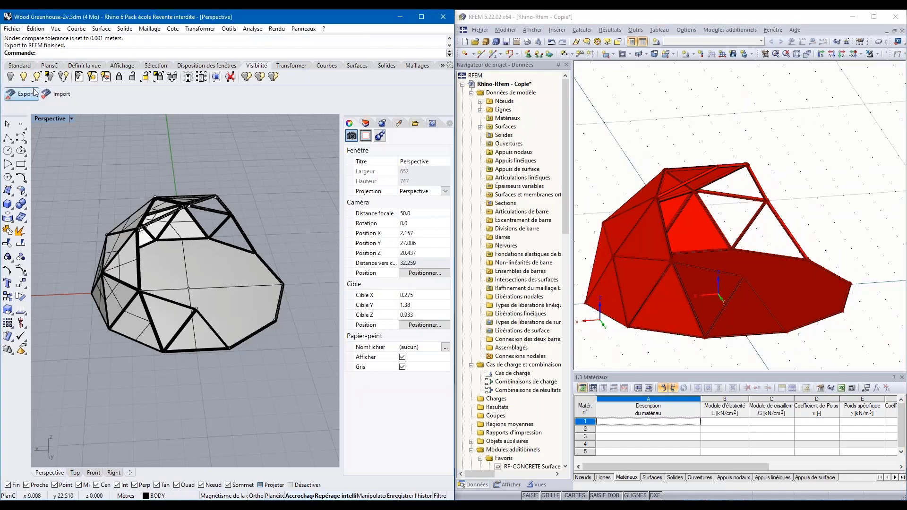
key("ctrl+alt+h")
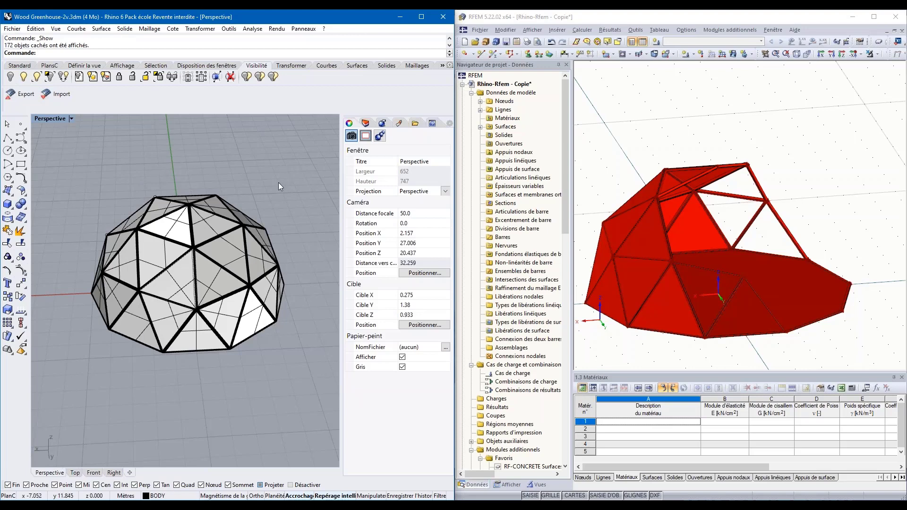
scroll(278, 185, "down", 5)
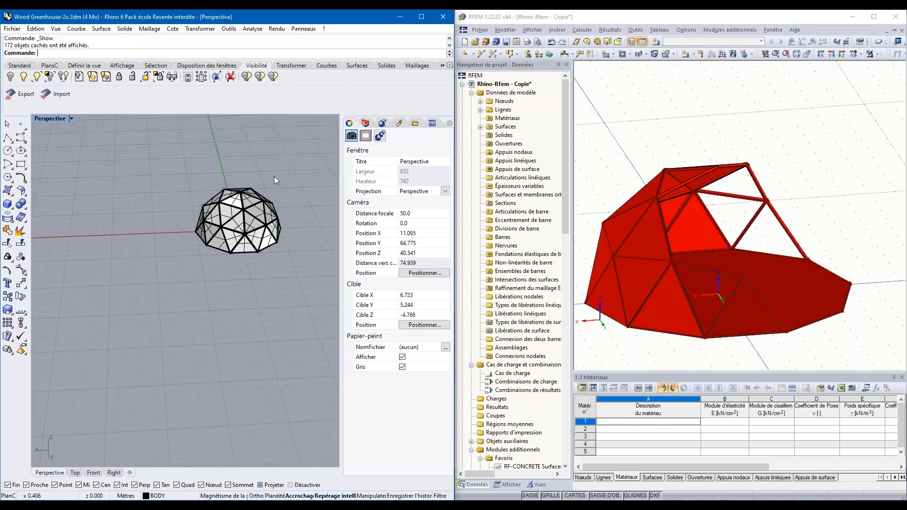
- Switch to RFEM, activate the Greenhouse2 model and set its display-factors panel to hide automatically
left_click(648, 184)
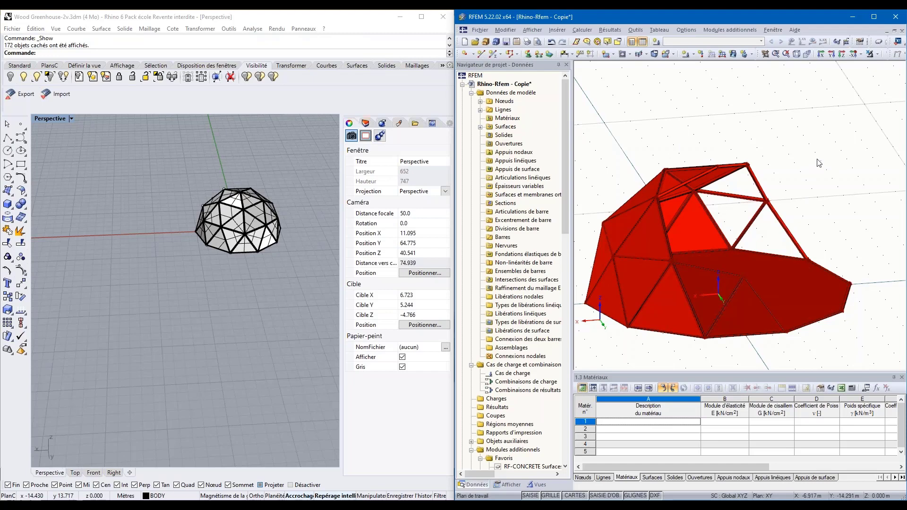
scroll(820, 162, "down", 1)
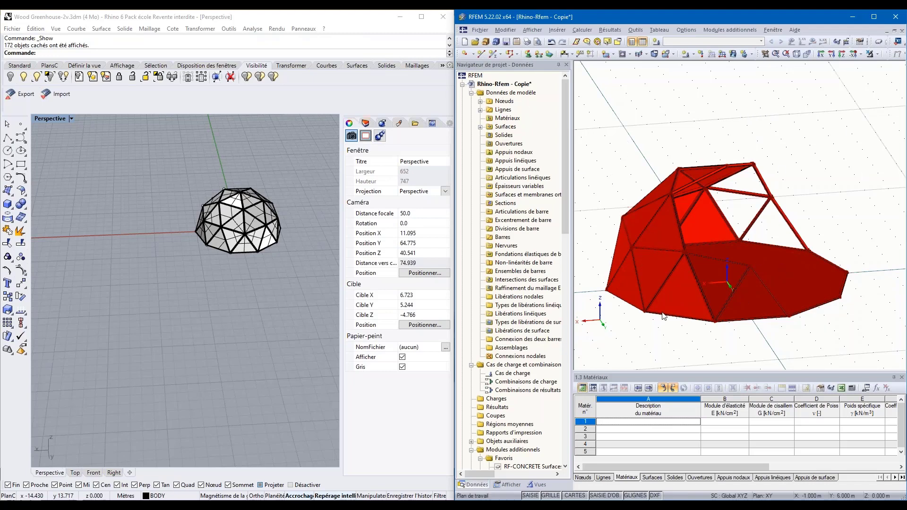
left_click(463, 85)
double_click(485, 93)
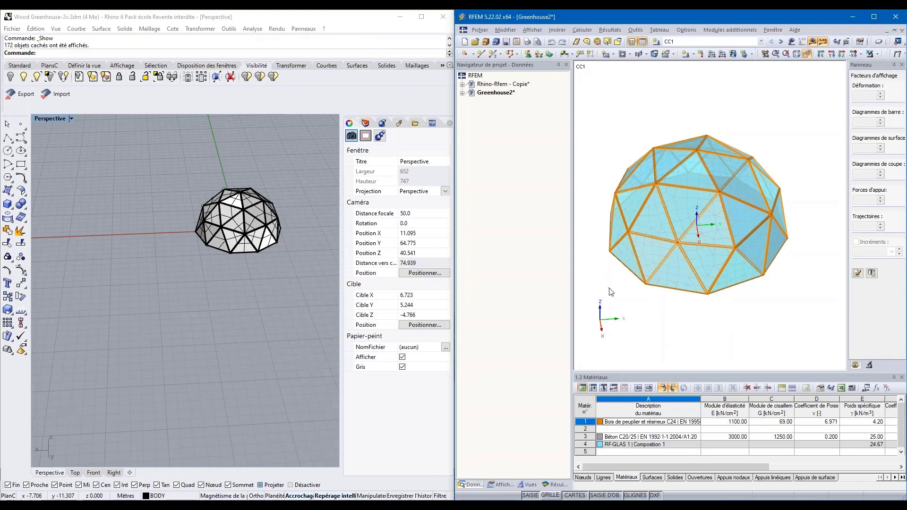
middle_click_drag(675, 326, 725, 271)
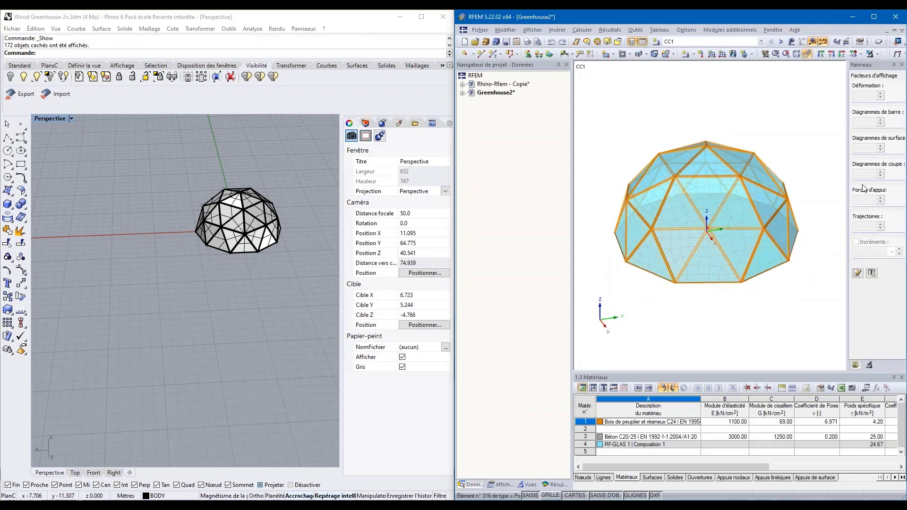
left_click(894, 65)
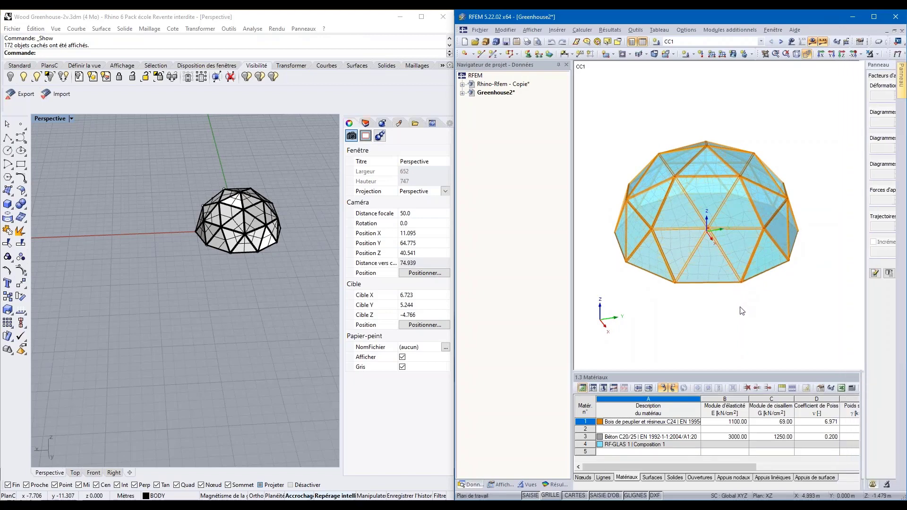
middle_click_drag(721, 305, 660, 231, "ctrl")
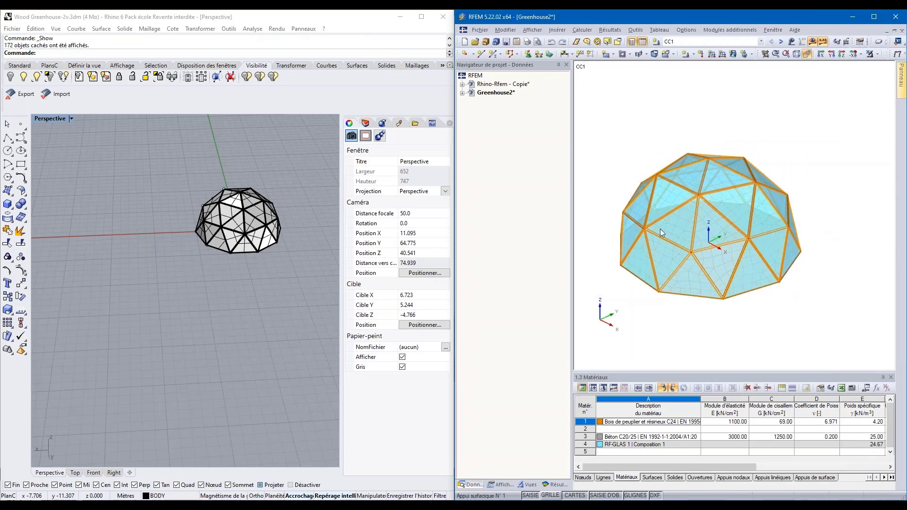
- Expand the Greenhouse2 model data and review the properties of a bar and of a triangular glass surface on the dome without changing them
left_click(462, 93)
scroll(756, 206, "up", 2)
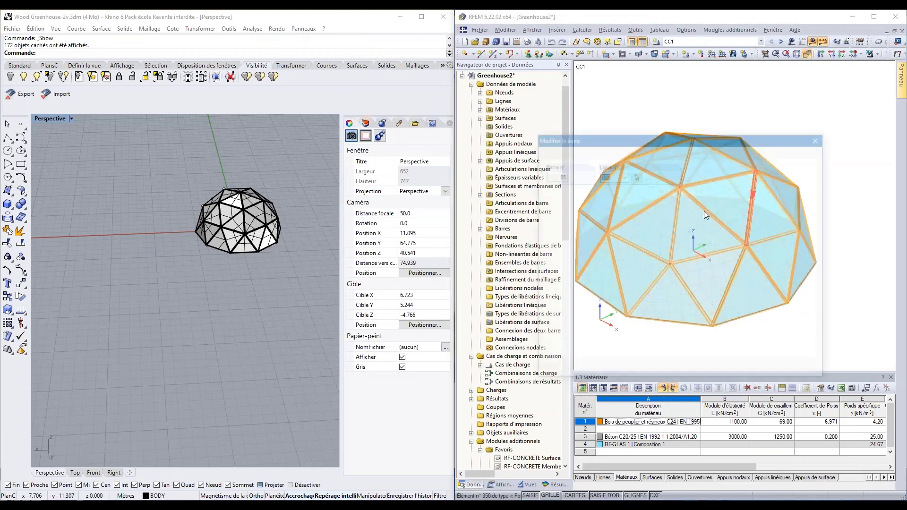
double_click(704, 210)
left_click(820, 137)
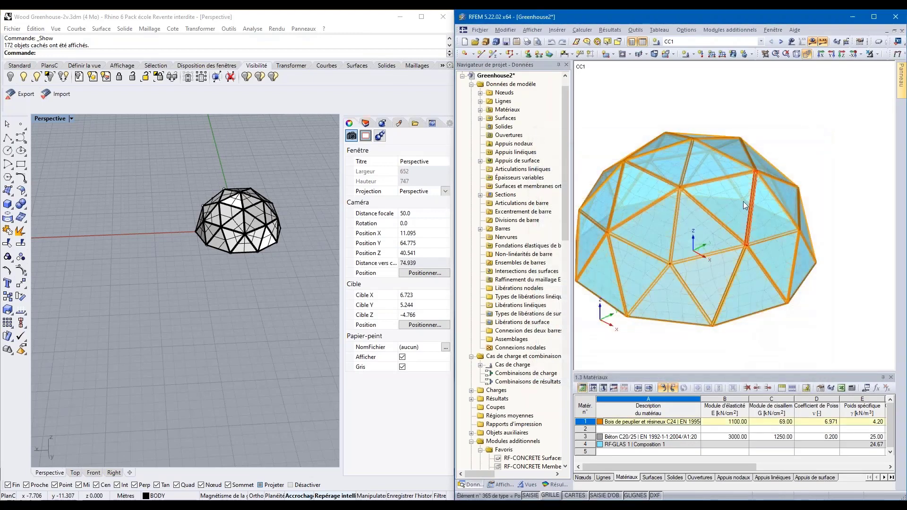
left_click(715, 189)
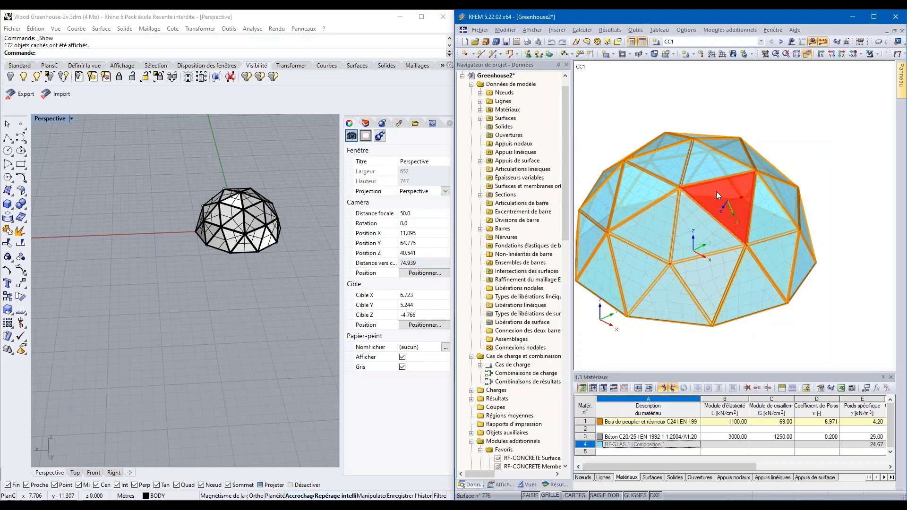
double_click(721, 195)
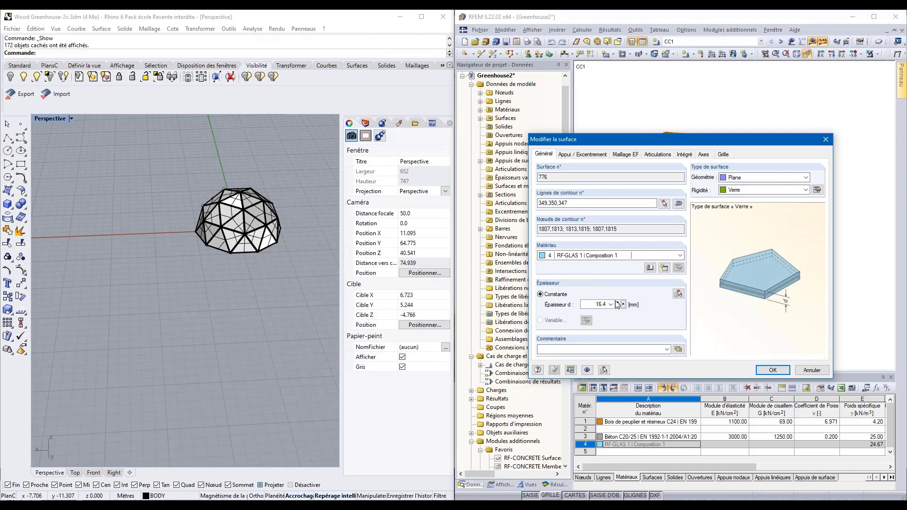
left_click(826, 139)
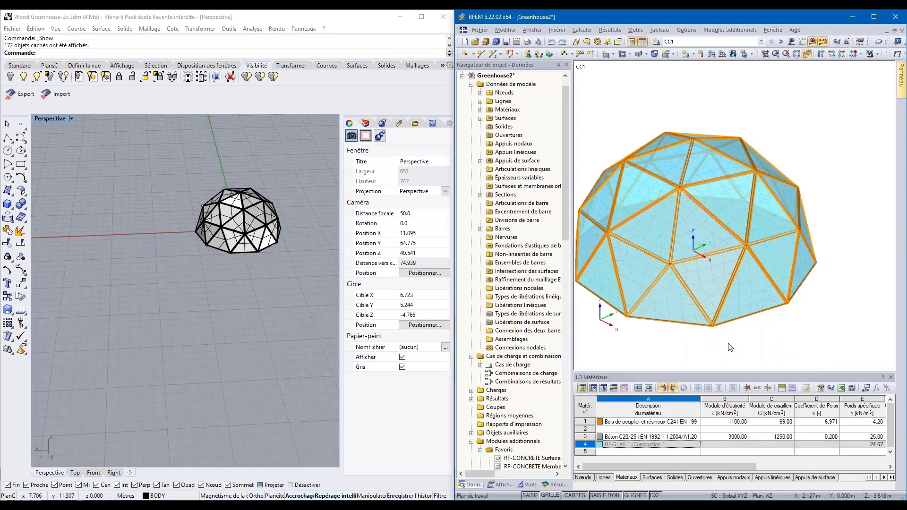
- Display the CC1 loads and the global deformation results on the Greenhouse2 dome
middle_click_drag(716, 120, 753, 106)
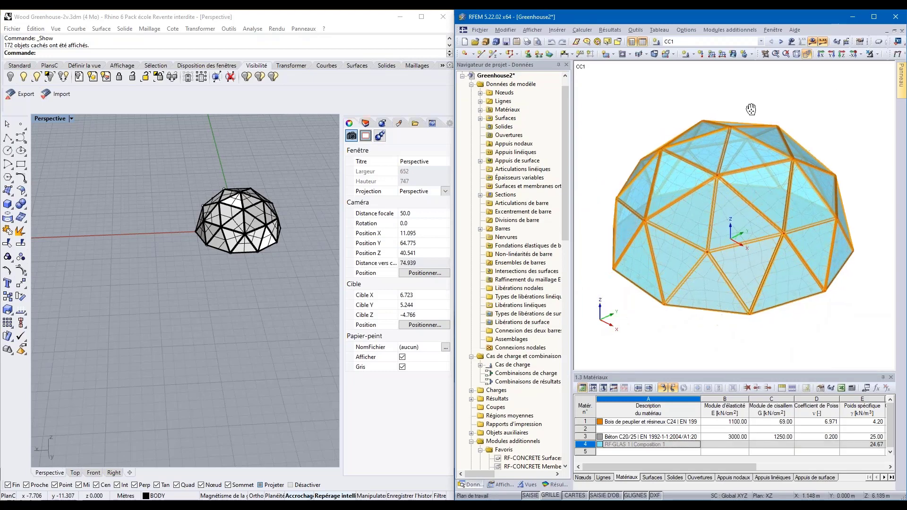
left_click(791, 42)
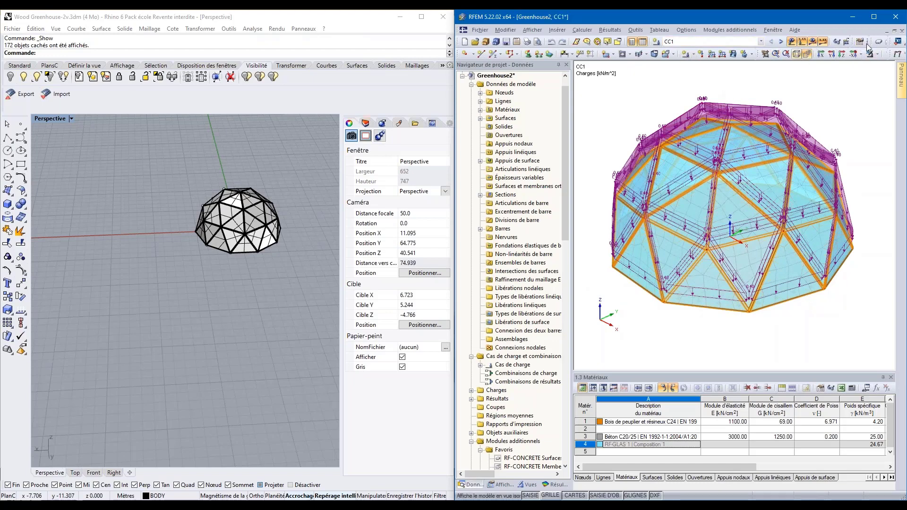
left_click(898, 54)
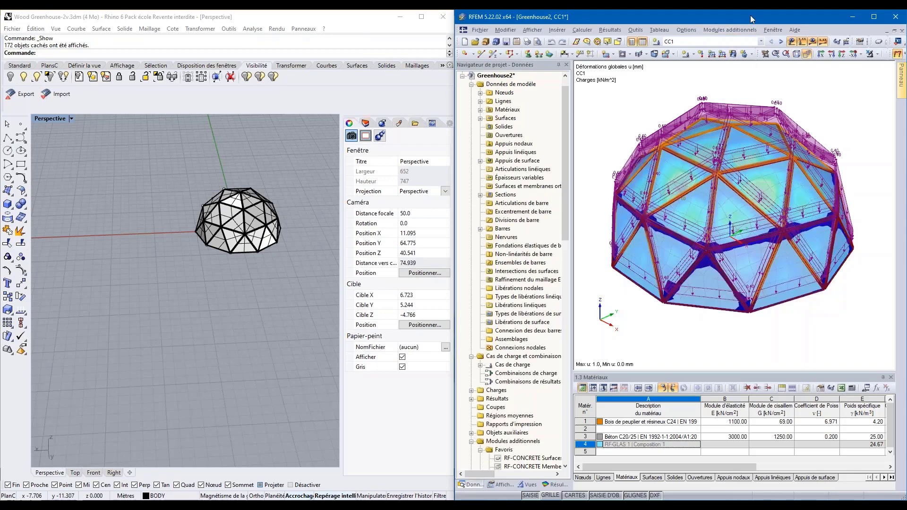
- Maximise the RFEM window to view the deformed dome and the materials table at full size
key("super+Left")
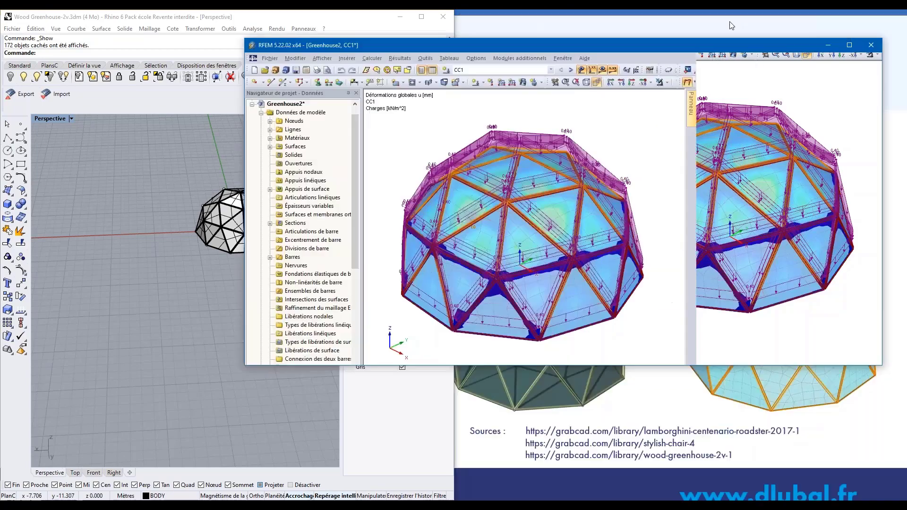
double_click(707, 41)
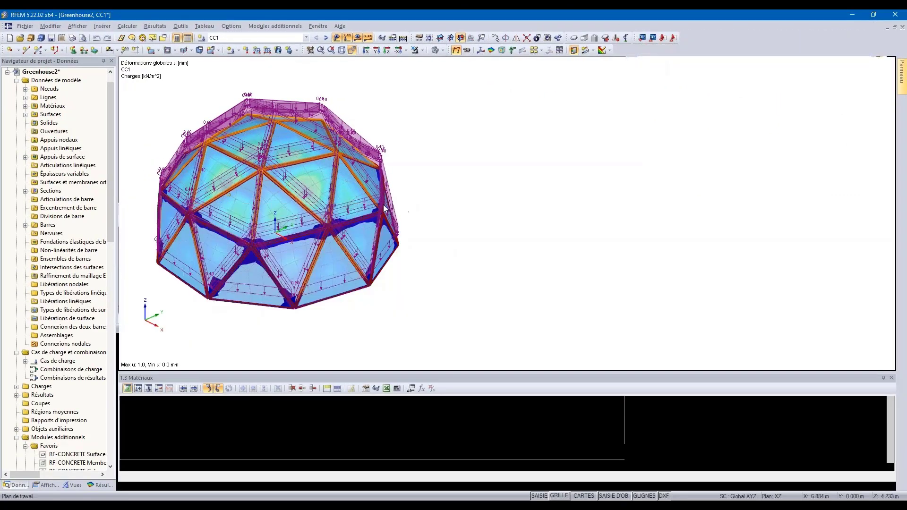
scroll(174, 191, "up", 1)
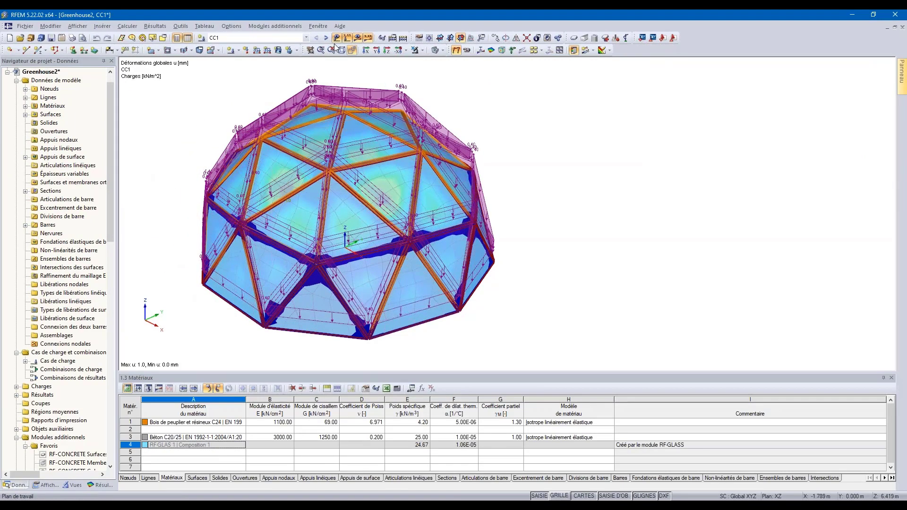
- Hide the loads and display the coloured deformation results with the mesh on the dome's surfaces
mouse_move(903, 78)
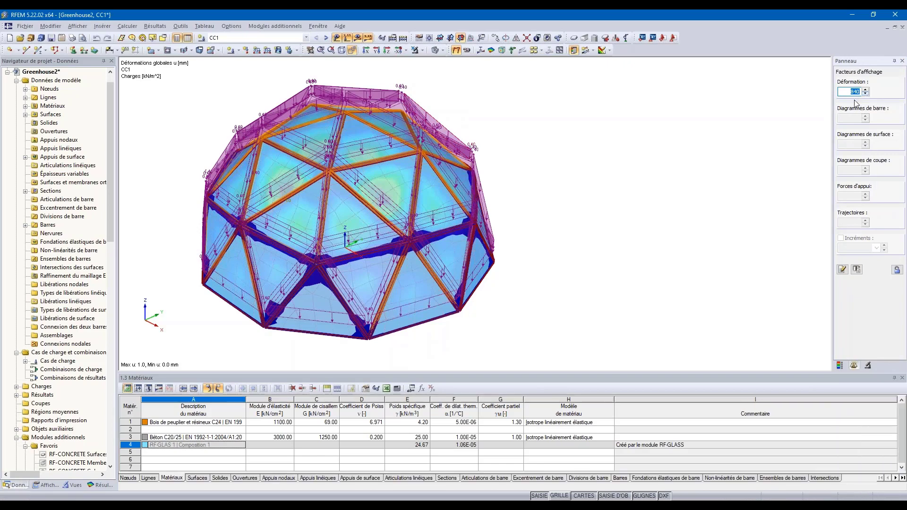
left_click(337, 39)
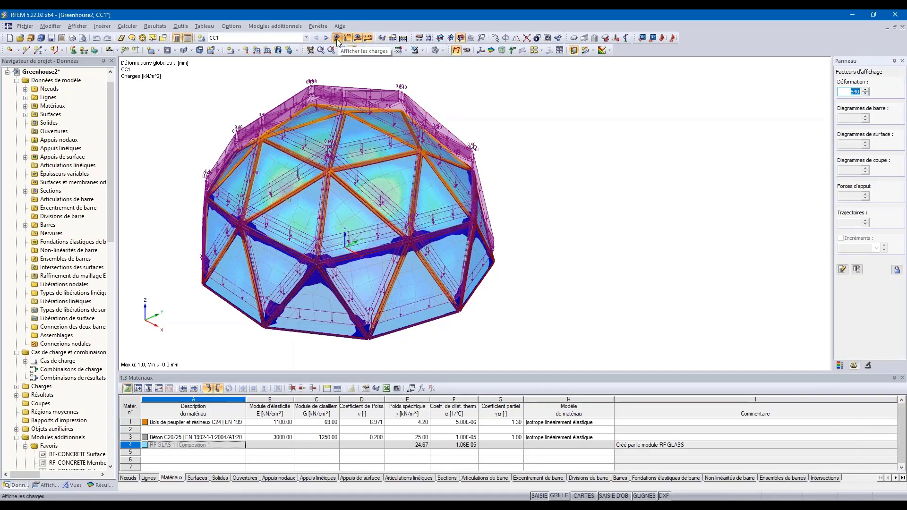
left_click(435, 50)
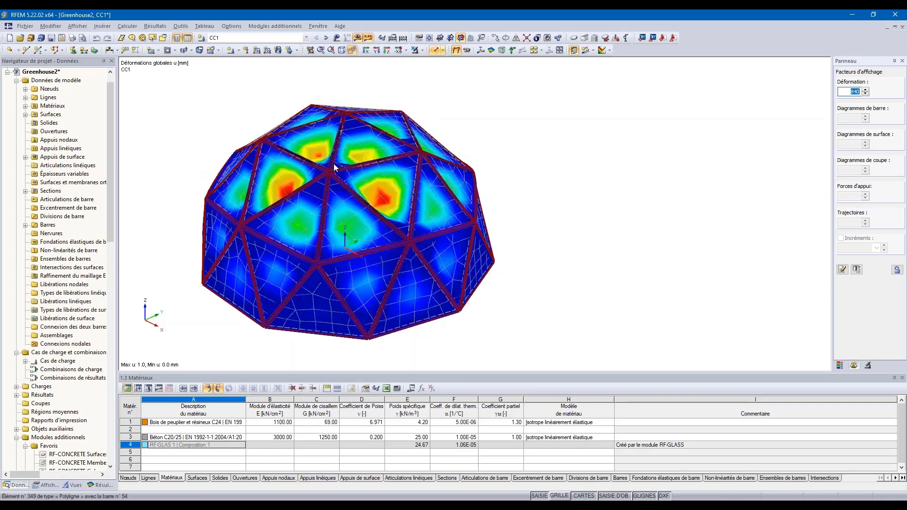
- Set the display factor of the global deformations to 100 and inspect the dome with the new scale
left_click(865, 94)
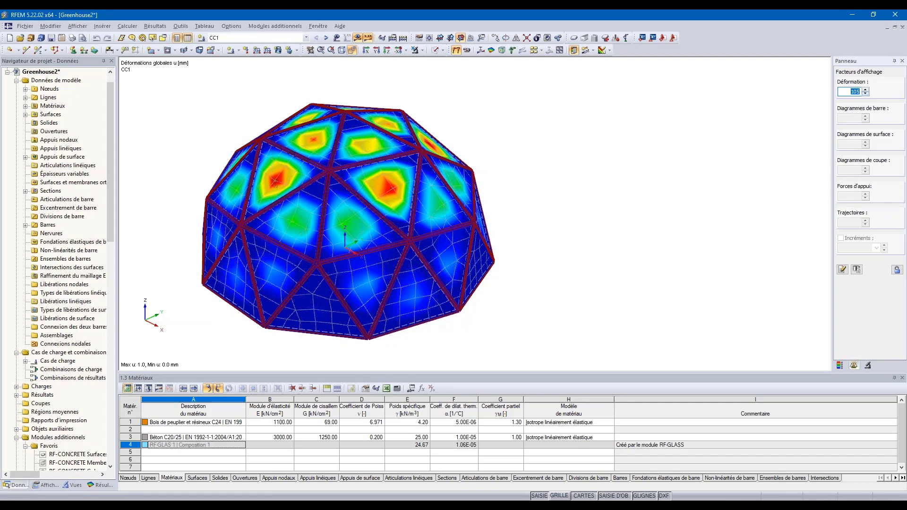
left_click(865, 94)
type("10052.5")
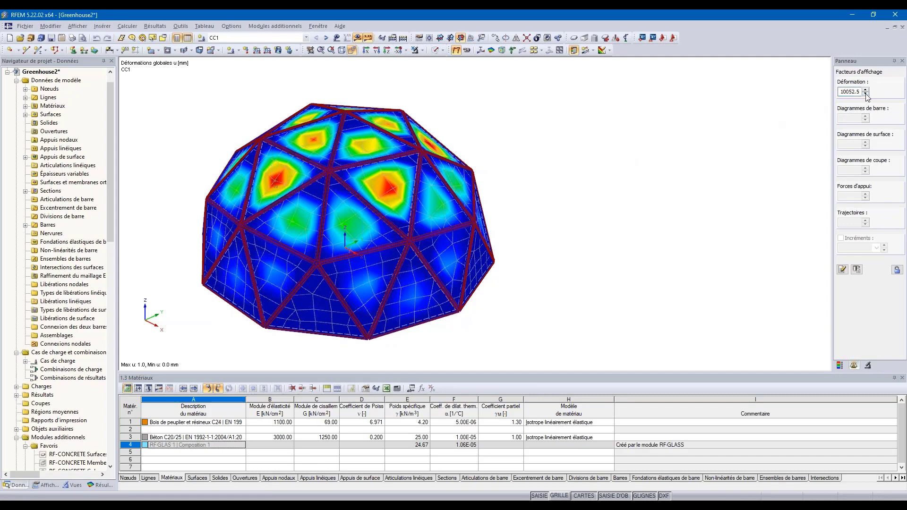
double_click(850, 93)
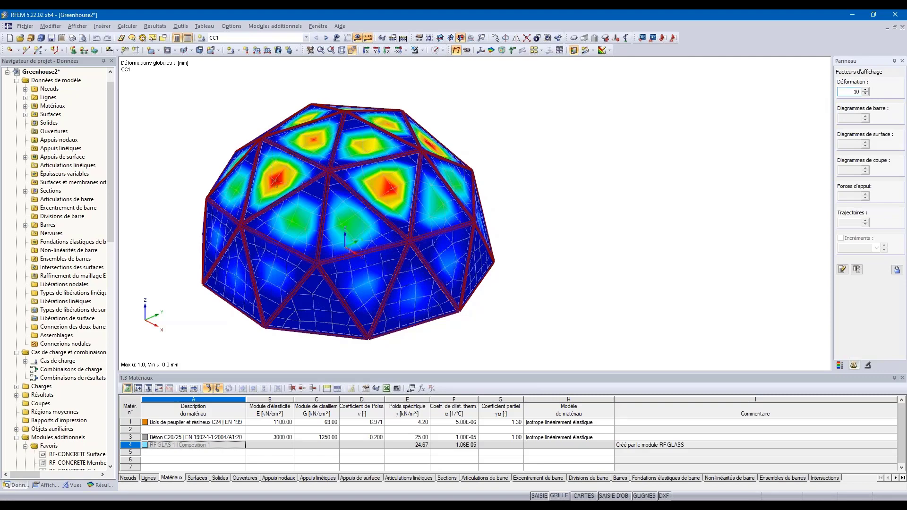
key("Return")
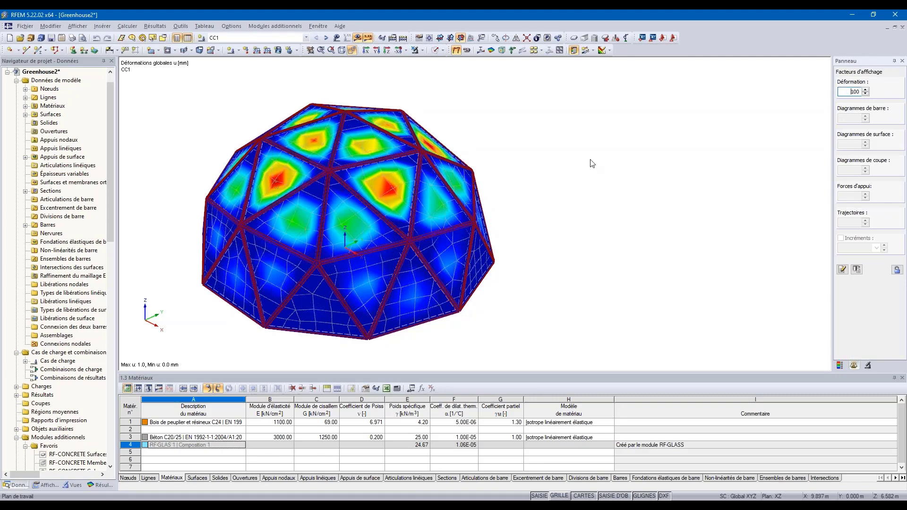
middle_click_drag(505, 142, 690, 153, "ctrl")
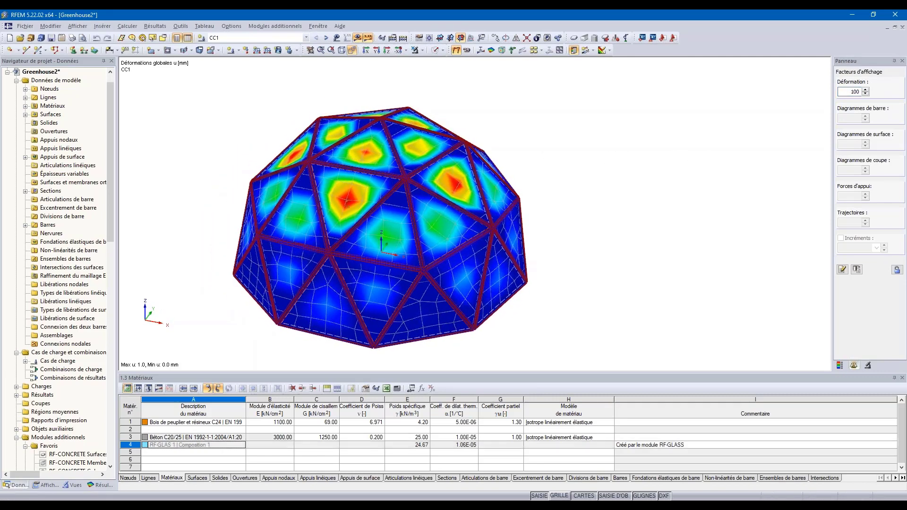
- Restrict the visibility to the generated "Poutre" group of bars by type and examine the deformations of the bar frame alone
left_click(53, 487)
scroll(57, 326, "down", 14)
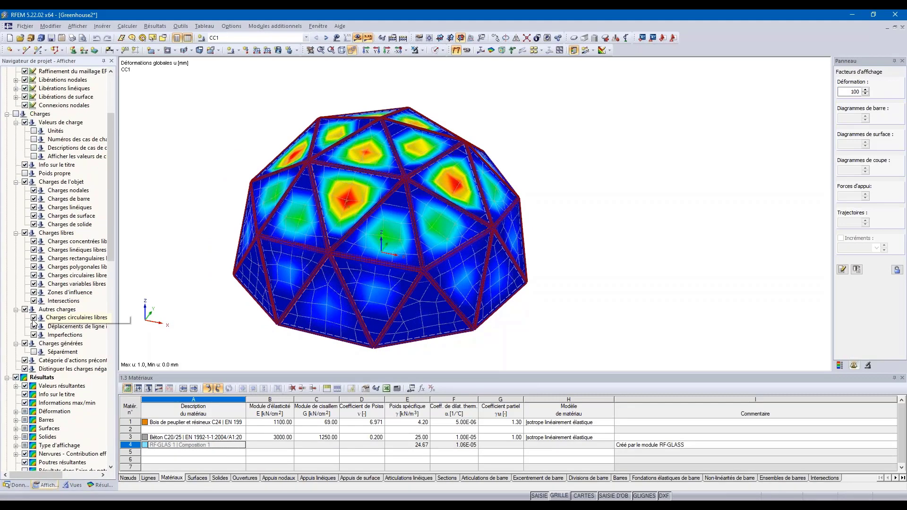
left_click(73, 485)
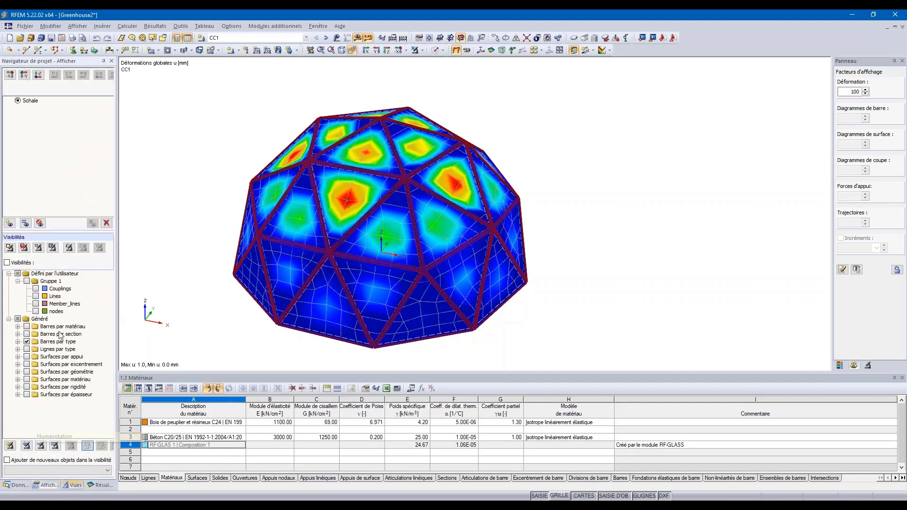
left_click(18, 343)
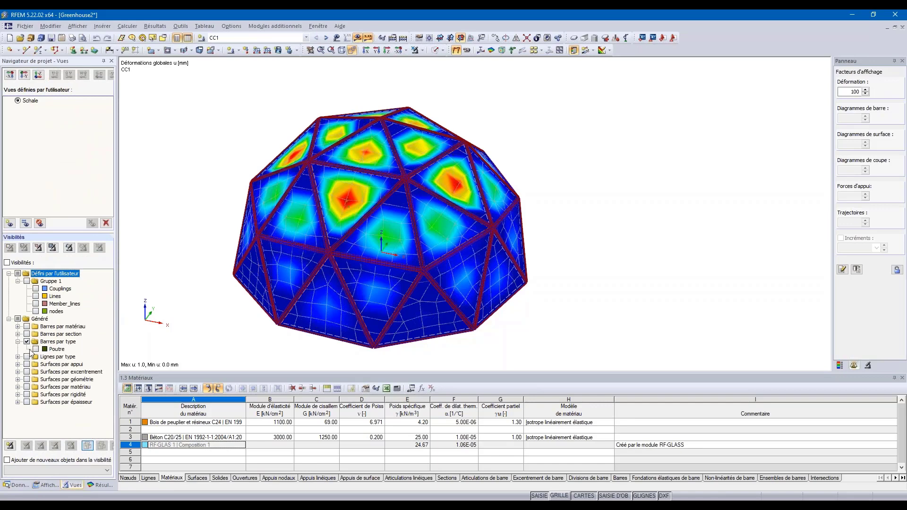
left_click(35, 350)
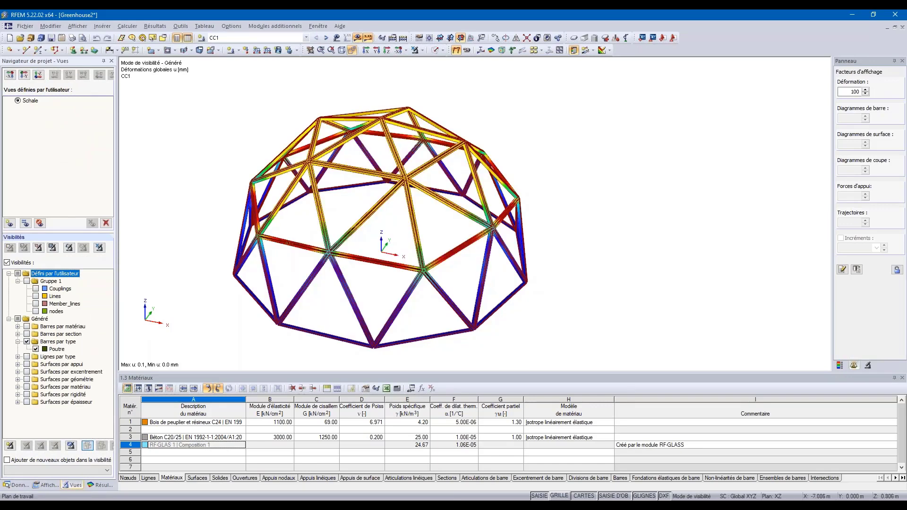
middle_click_drag(299, 230, 316, 227, "ctrl")
middle_click_drag(550, 260, 654, 251)
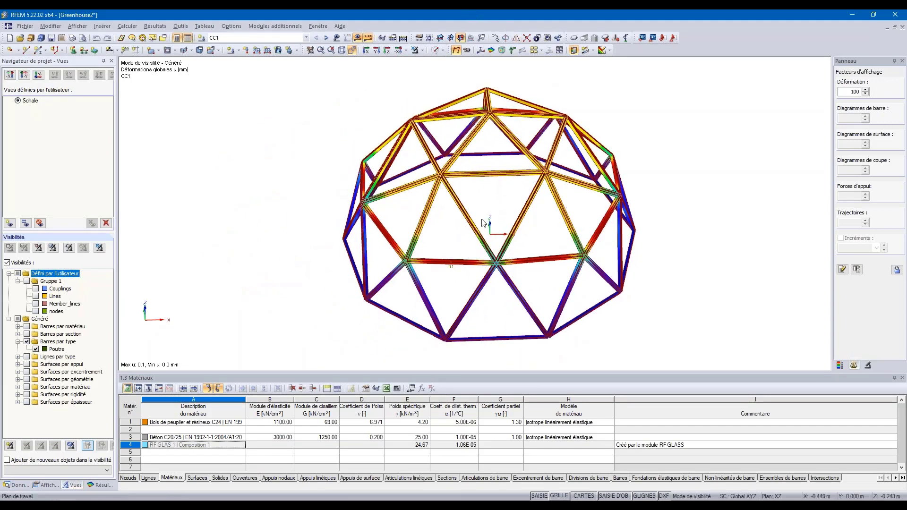
- Display the axial force N diagrams on the bars for CC1 and examine them around the dome
left_click(423, 51)
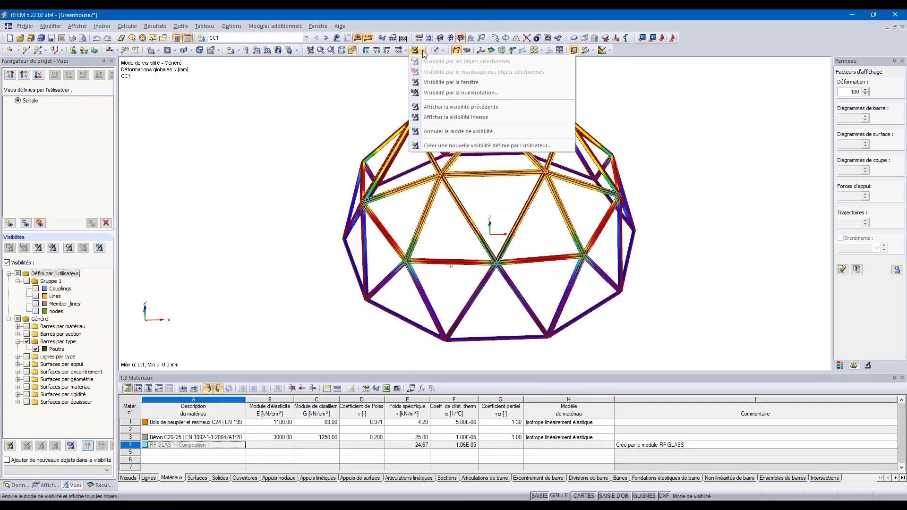
left_click(396, 80)
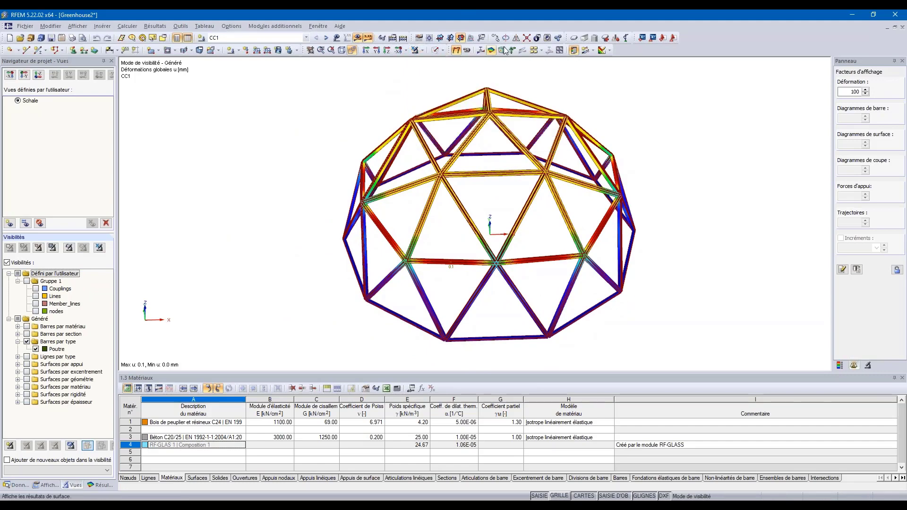
left_click(481, 51)
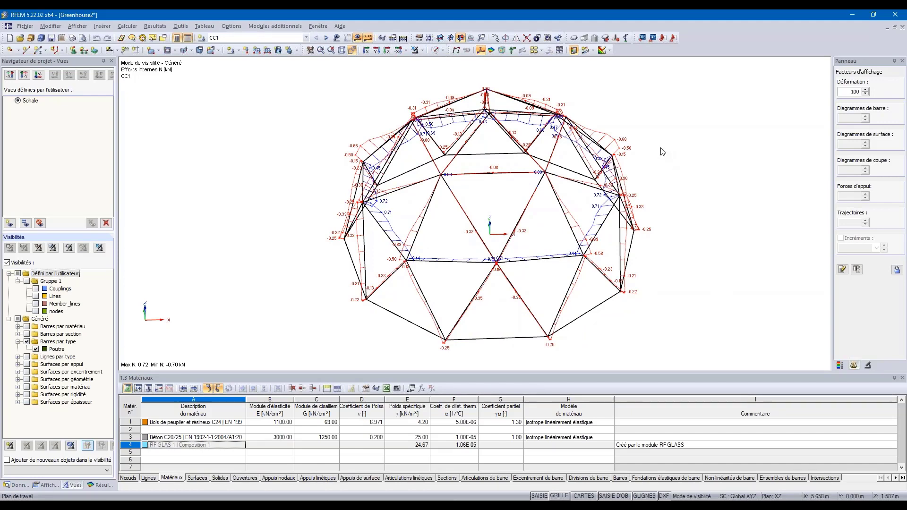
middle_click_drag(641, 134, 687, 132, "ctrl")
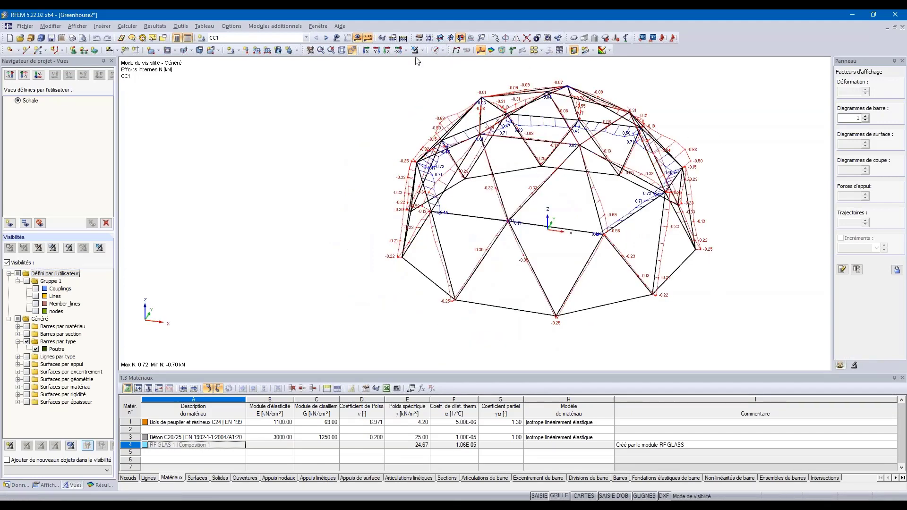
- Restore the RFEM window and dock it beside Rhino with the dome enlarged in its view
double_click(401, 17)
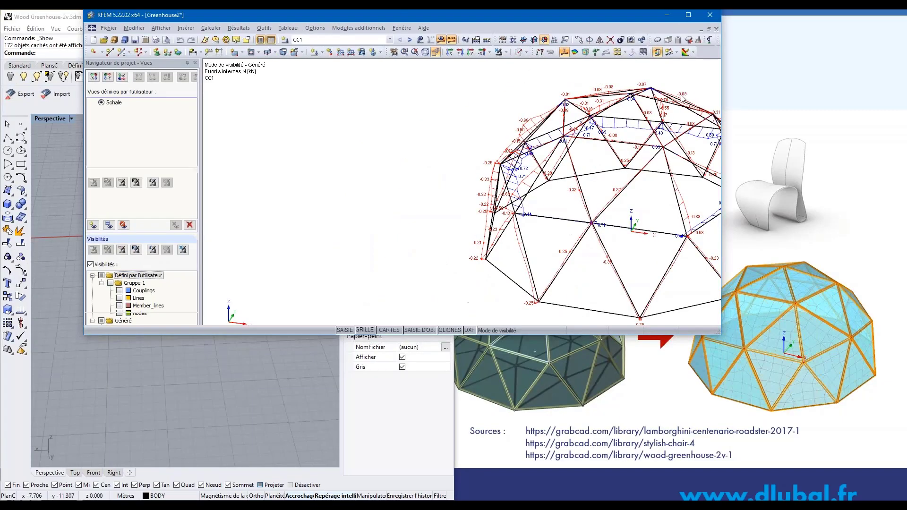
left_click_drag(401, 17, 900, 146)
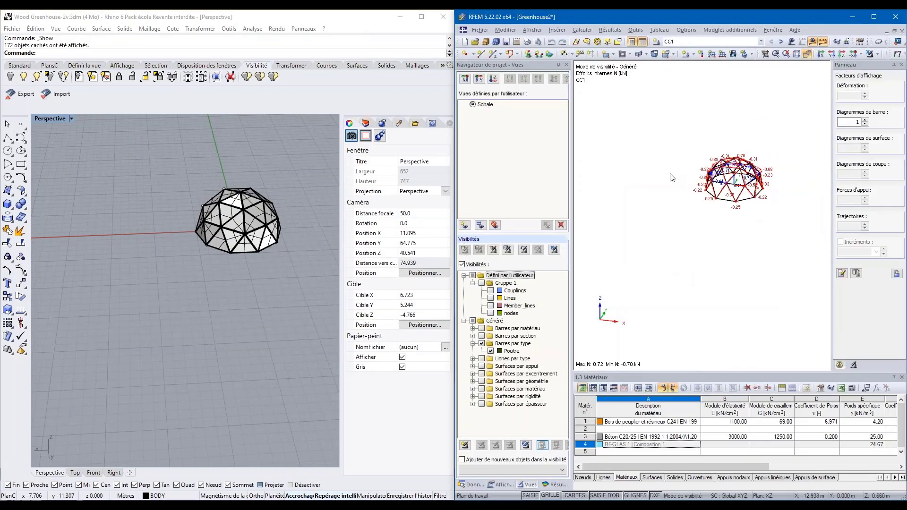
scroll(744, 169, "up", 3)
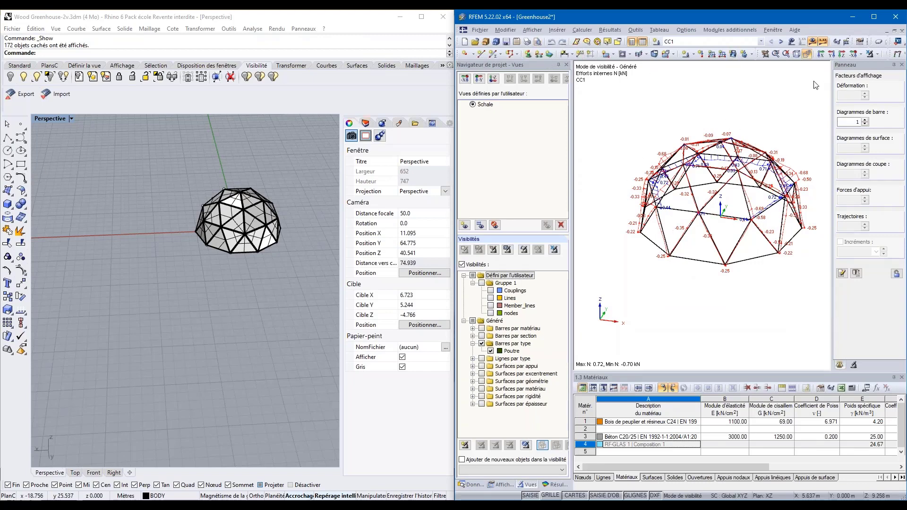
- Cancel the visibility mode, display the whole dome as a rendered solid model and hide the results
left_click(780, 57)
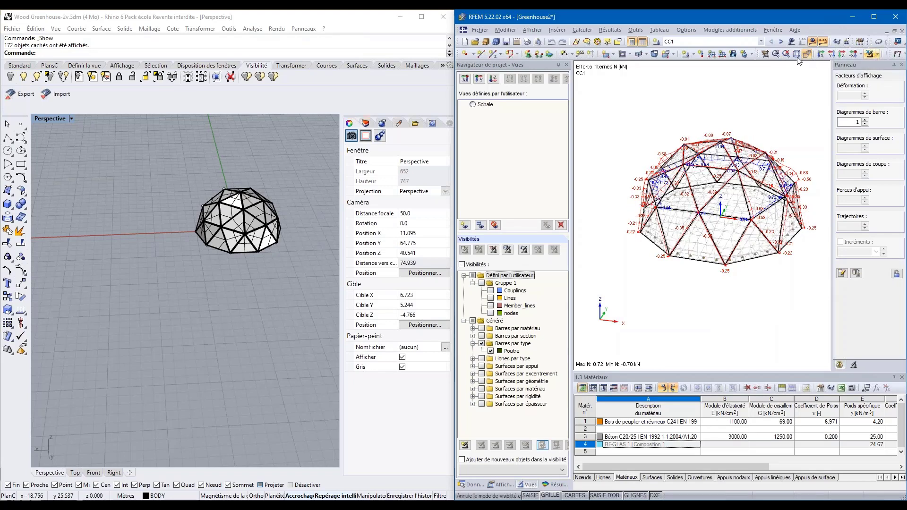
left_click(886, 55)
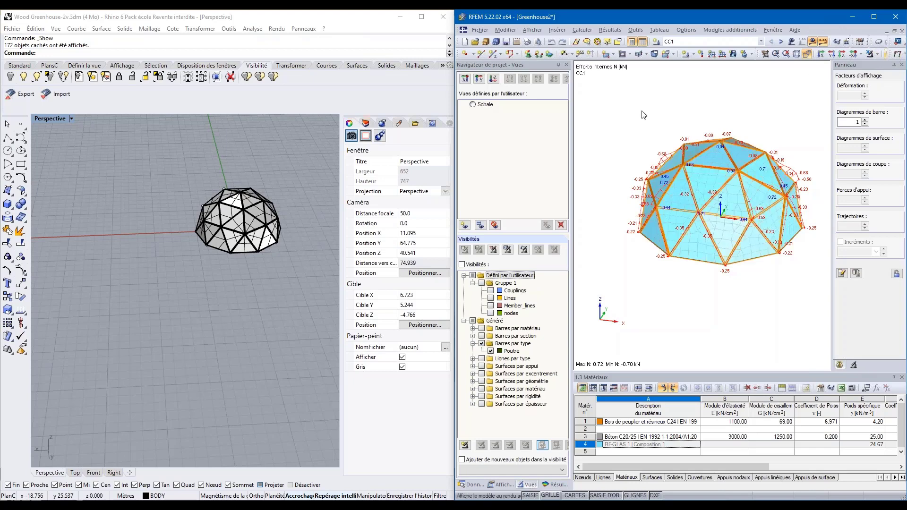
left_click(812, 42)
- Switch to Rhino and move the entire greenhouse dome about 20 m along the green axis, away from the origin
left_click(202, 297)
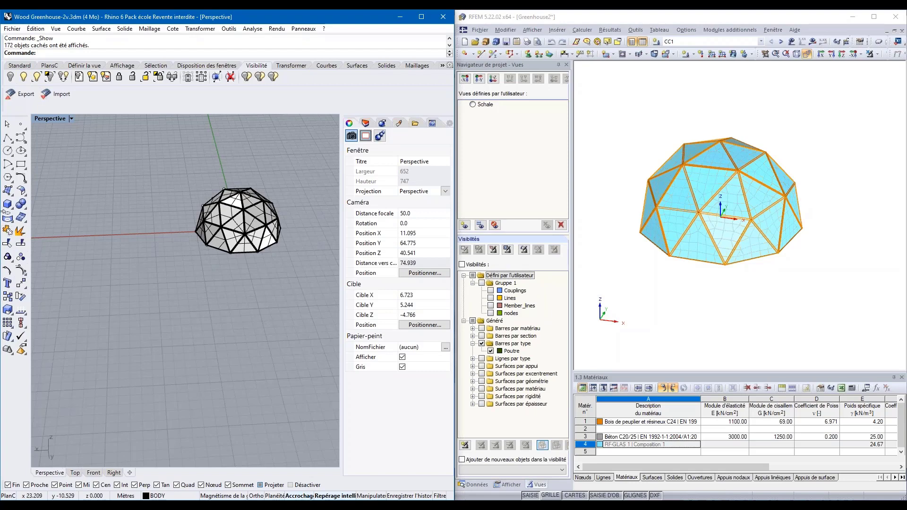
left_click_drag(155, 155, 321, 286)
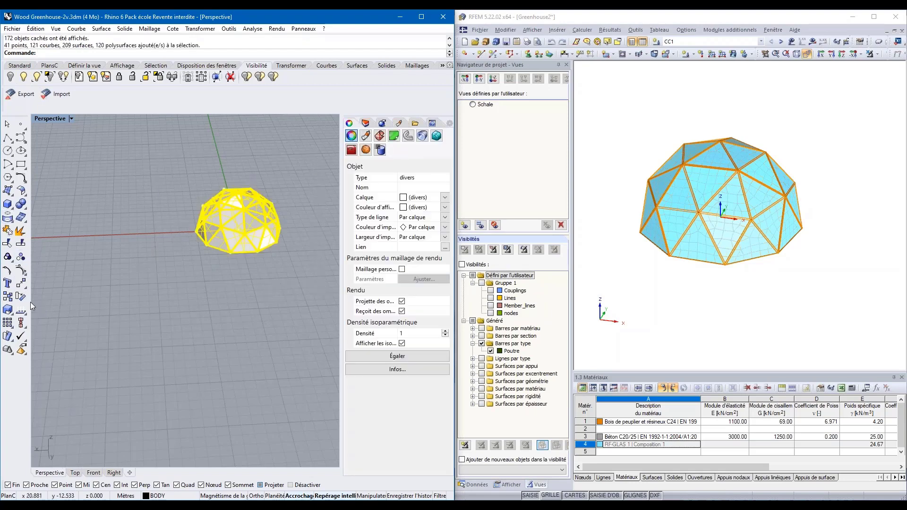
left_click(20, 284)
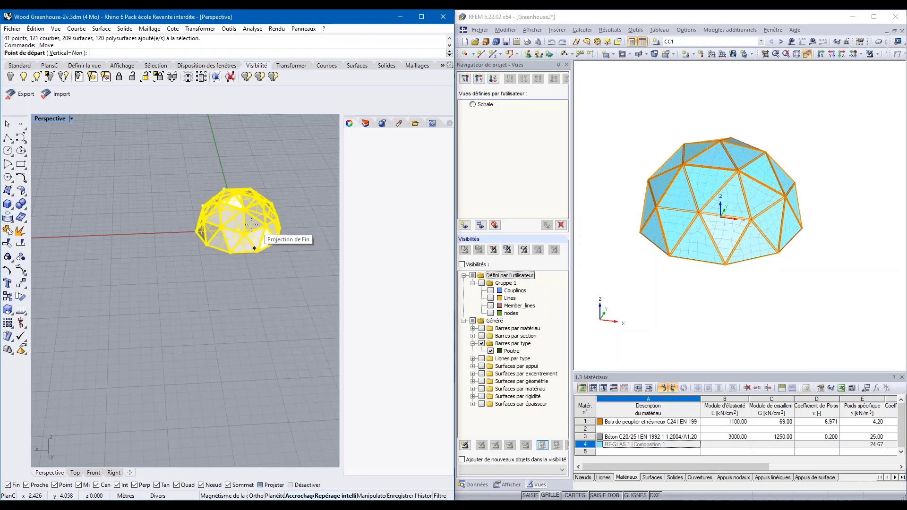
left_click(243, 246)
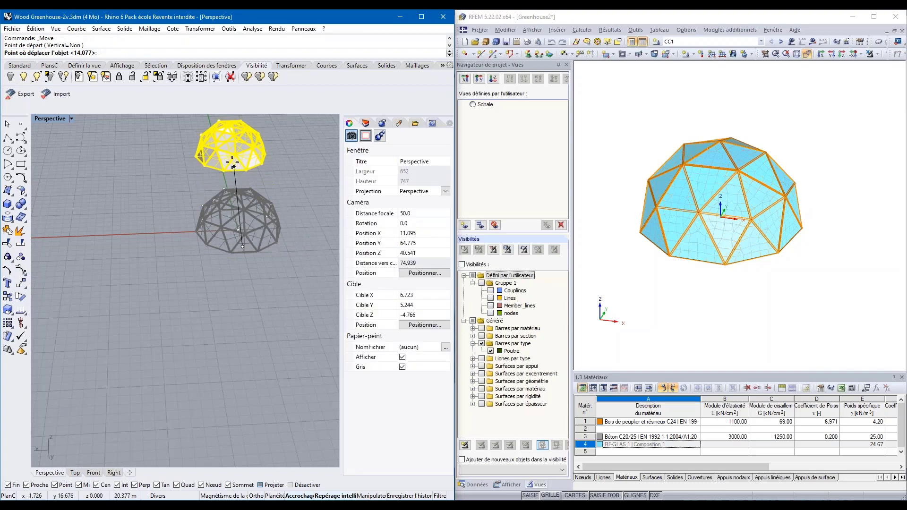
left_click(234, 169)
scroll(260, 218, "down", 3)
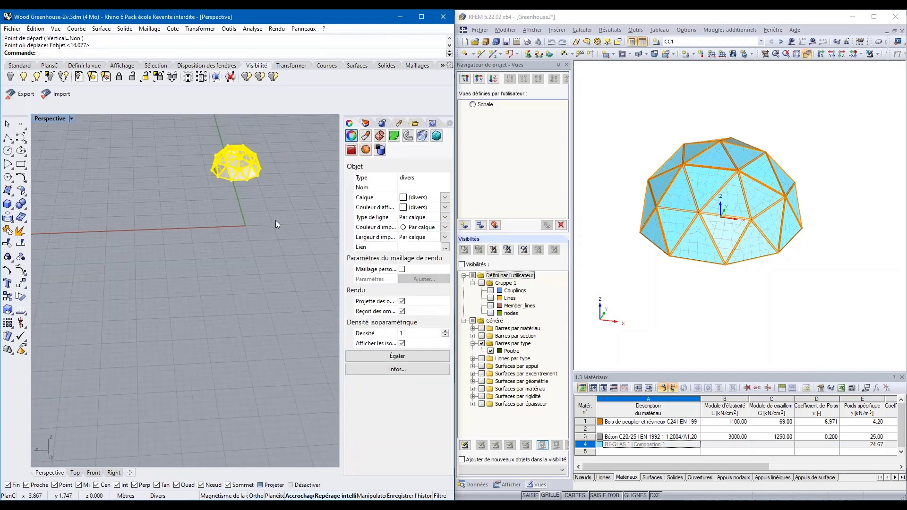
right_click_drag(276, 220, 218, 223)
scroll(219, 223, "down", 8)
scroll(297, 226, "up", 5)
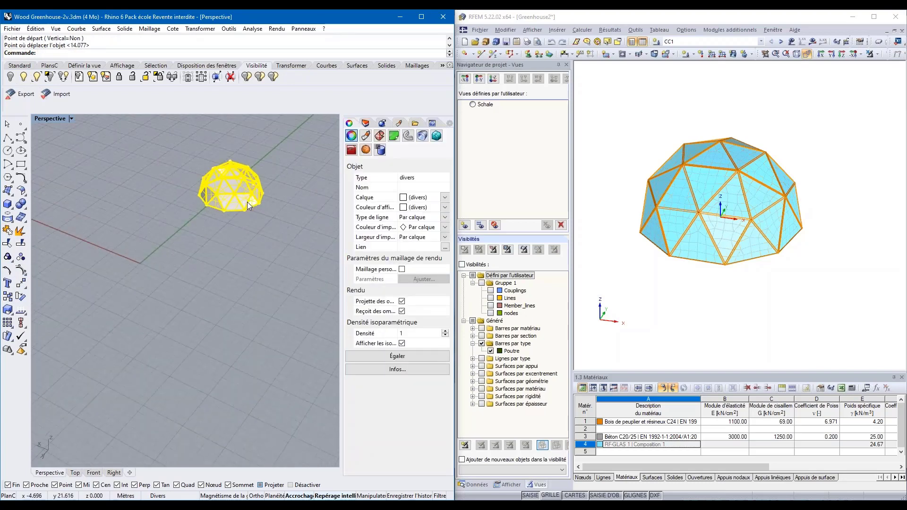
left_click(154, 222)
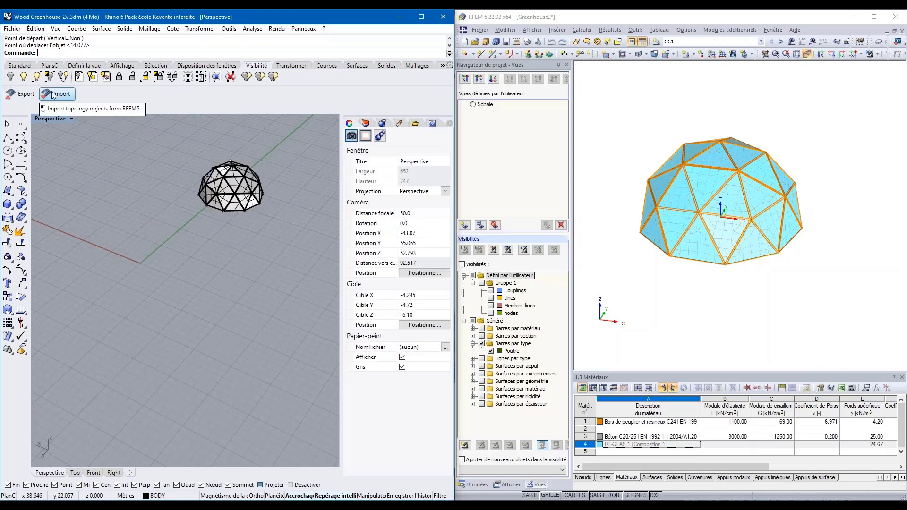
- Import the Greenhouse2 topology objects from RFEM into the Rhino model and inspect the imported dome
left_click(50, 94)
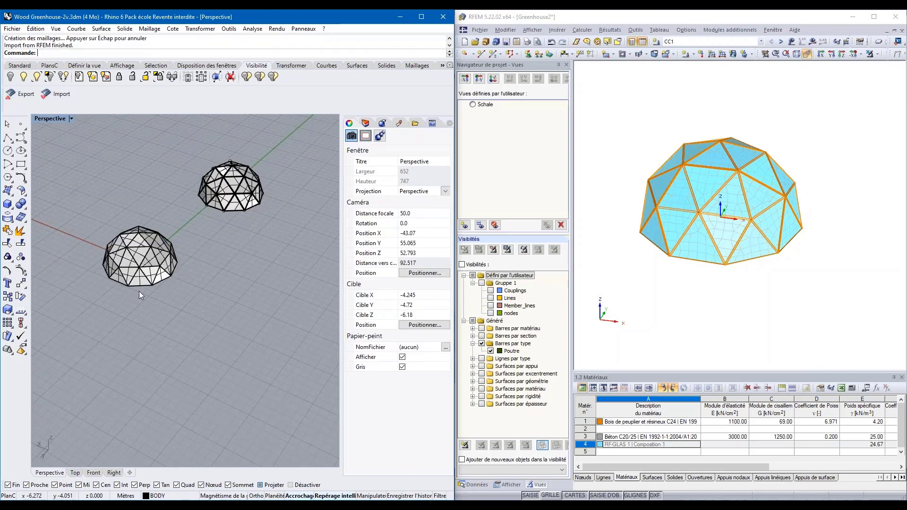
scroll(104, 247, "up", 4)
scroll(104, 247, "up", 2)
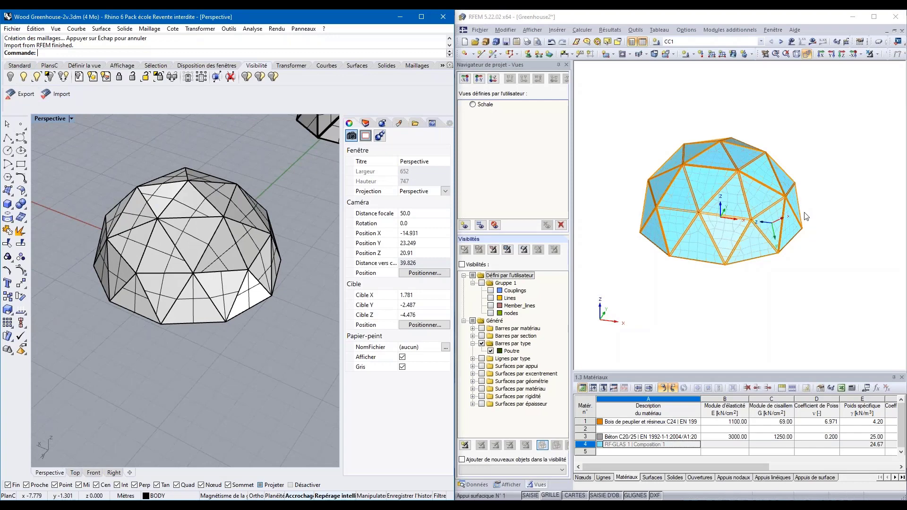
- Set the Perspective view to wireframe display and compare the imported dome with the original one
left_click(19, 65)
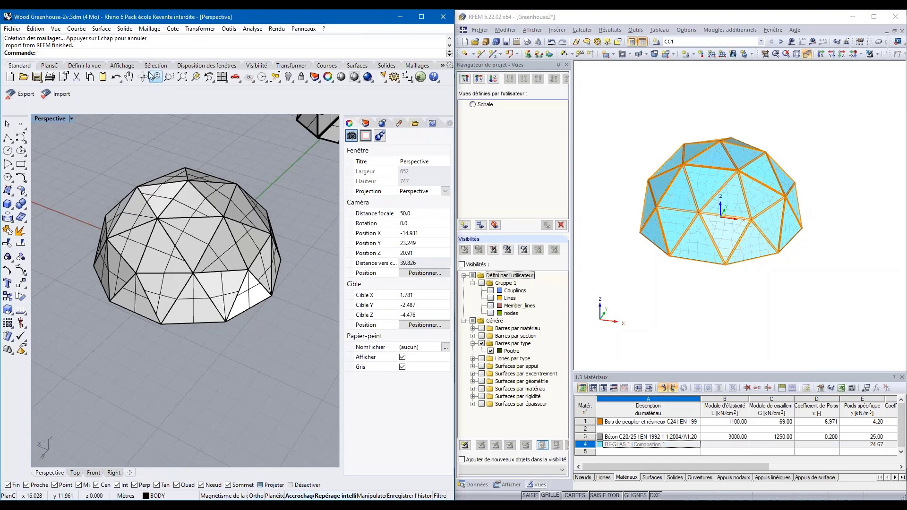
left_click(121, 66)
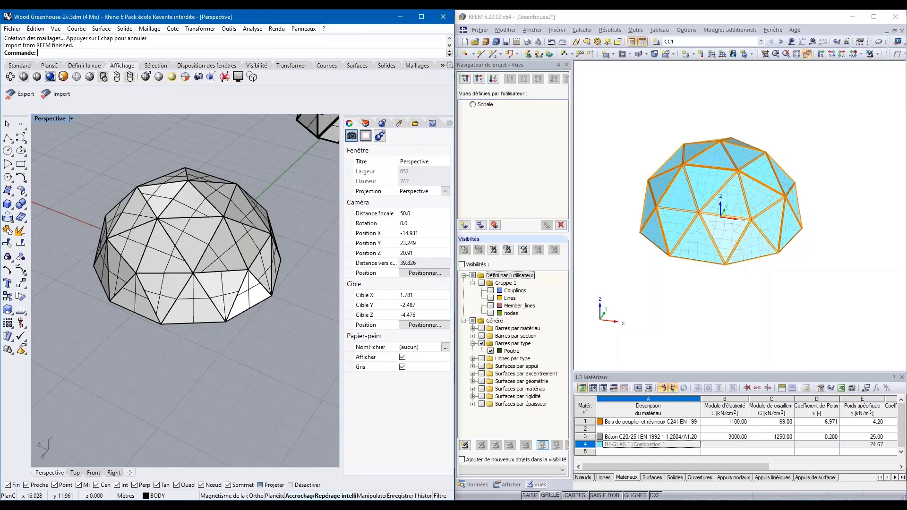
left_click(10, 77)
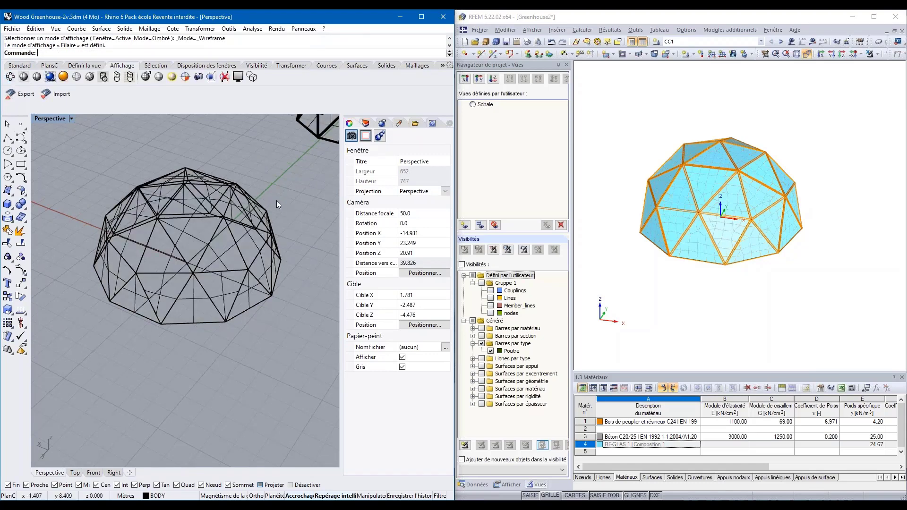
scroll(276, 200, "down", 10)
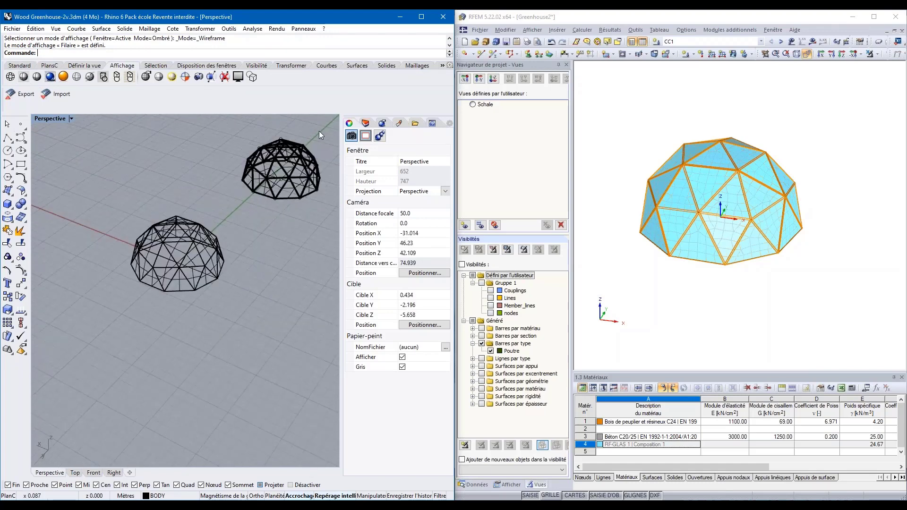
scroll(319, 132, "up", 7)
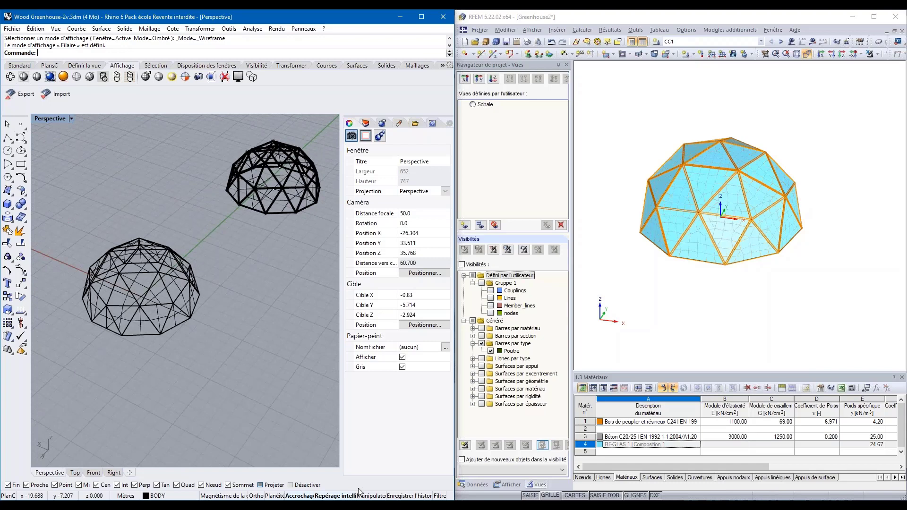
- Switch to the PowerPoint slide show on the Rhino features
mouse_move(567, 506)
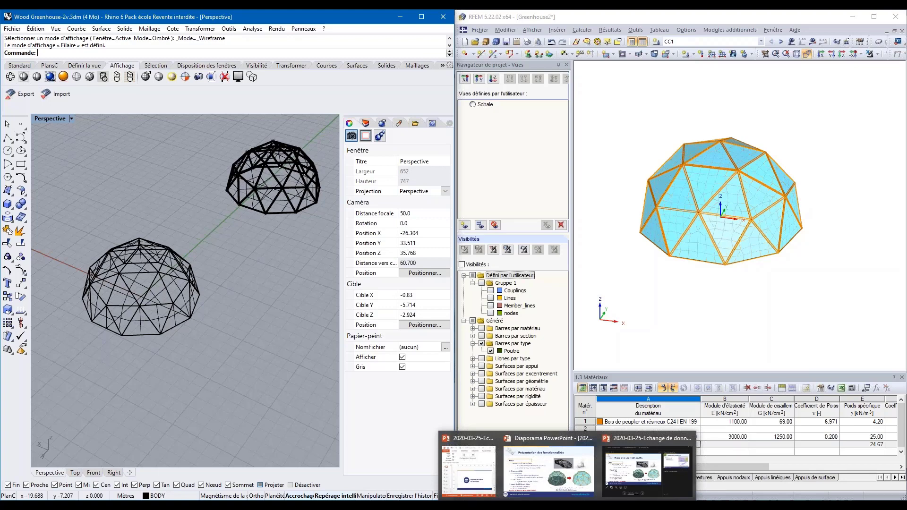
left_click(565, 486)
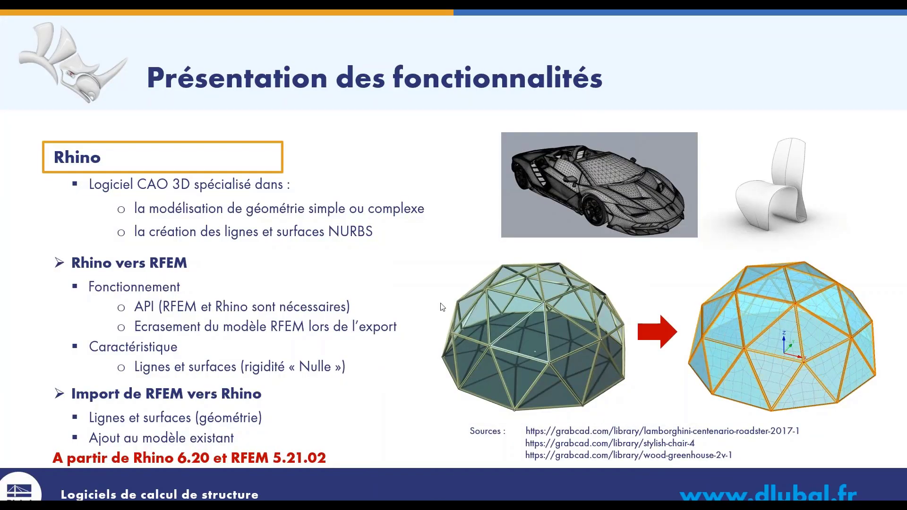
- Advance the slide show to the Grasshopper features slide
left_click(440, 275)
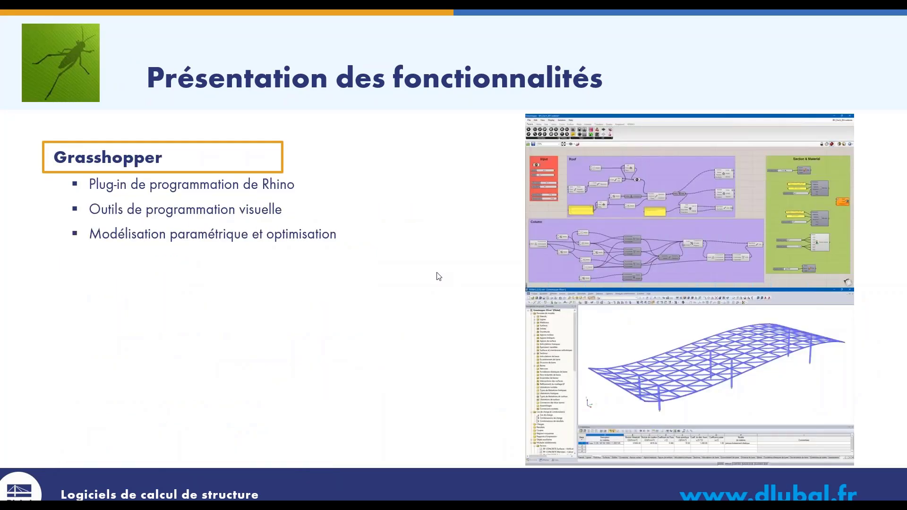
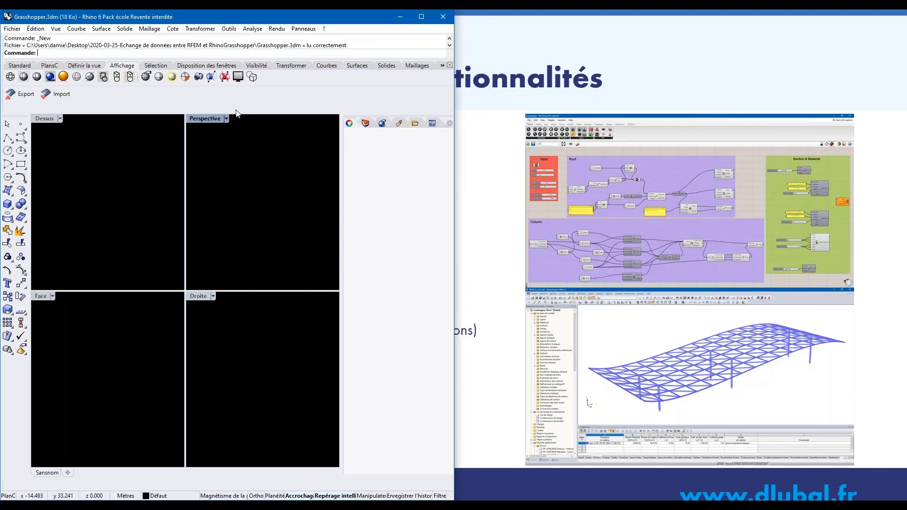
- Switch to Rhino with Grasshopper.3dm and maximize the Perspective viewport
left_click(227, 119)
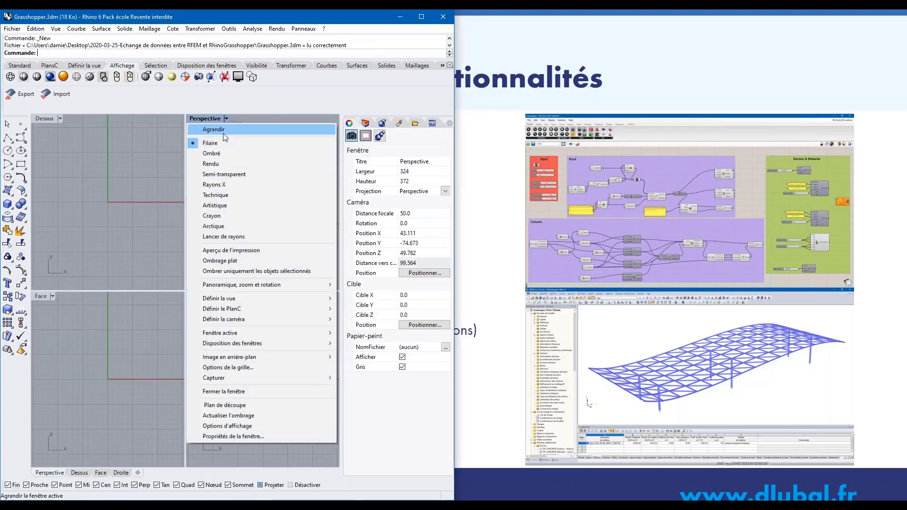
left_click(223, 133)
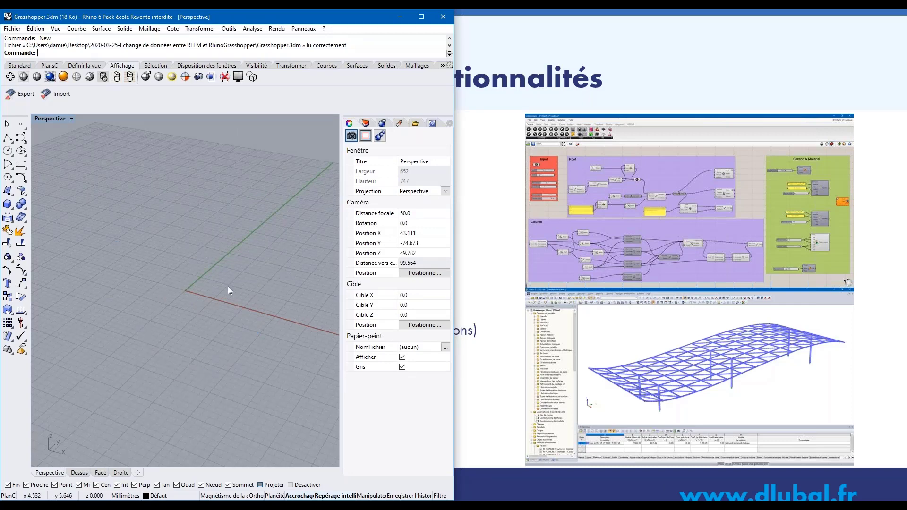
scroll(227, 286, "down", 2)
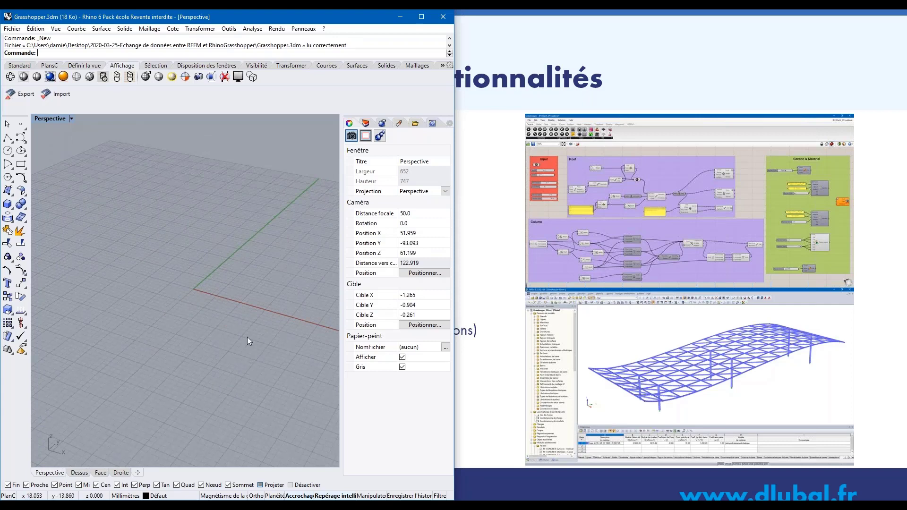
- Launch Grasshopper from Rhino and bring its empty canvas into focus
left_click(25, 66)
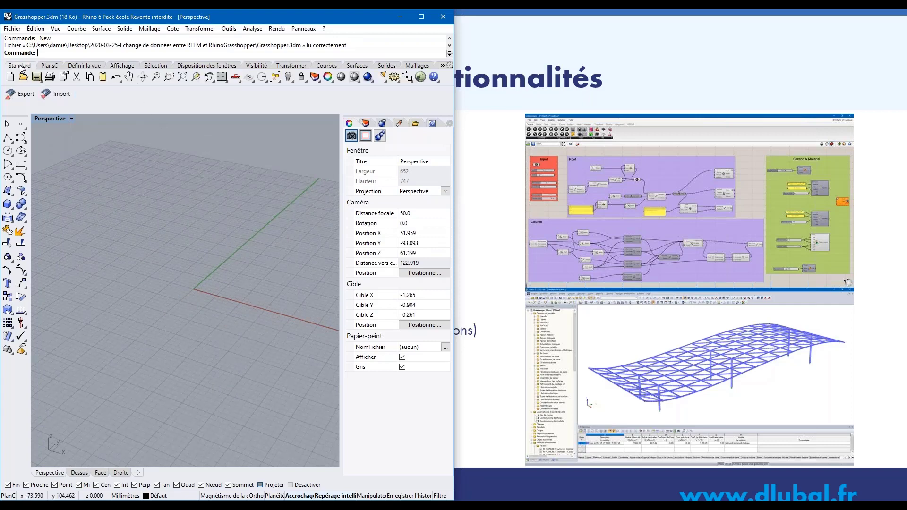
left_click(419, 76)
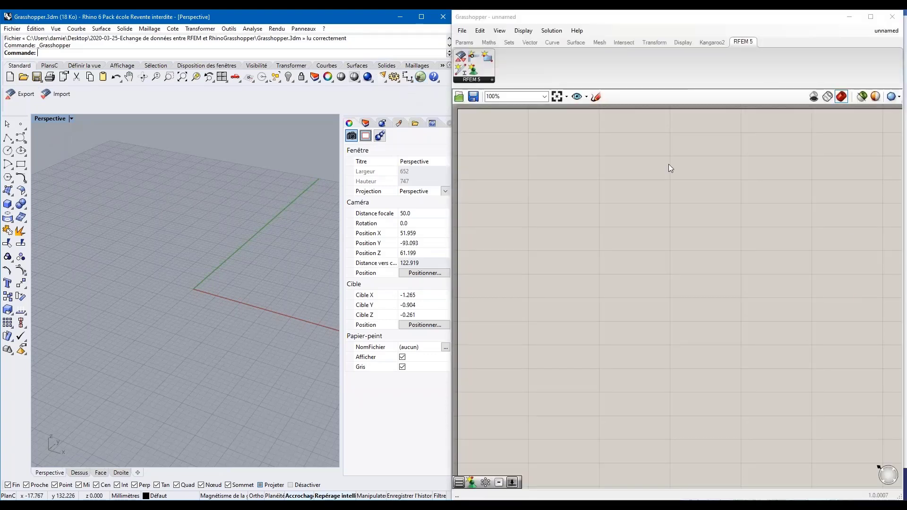
scroll(658, 256, "down", 5)
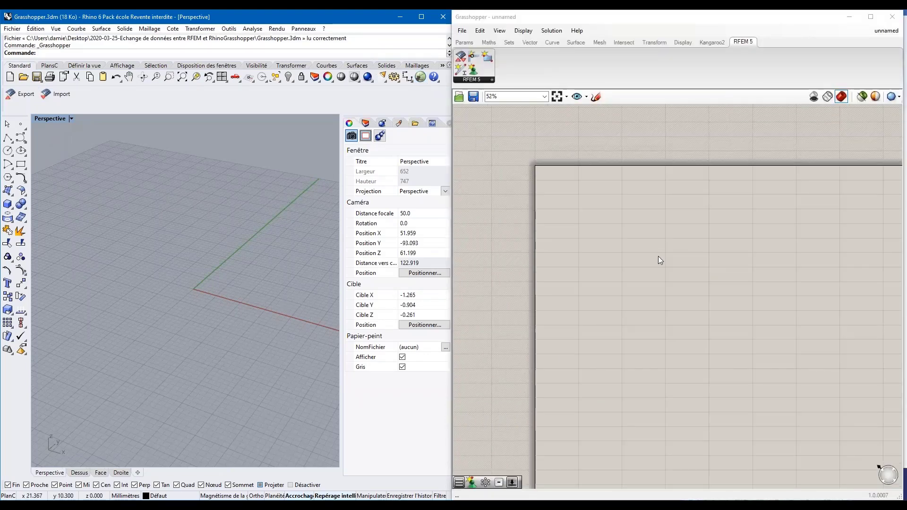
scroll(764, 264, "down", 1)
scroll(758, 278, "up", 2)
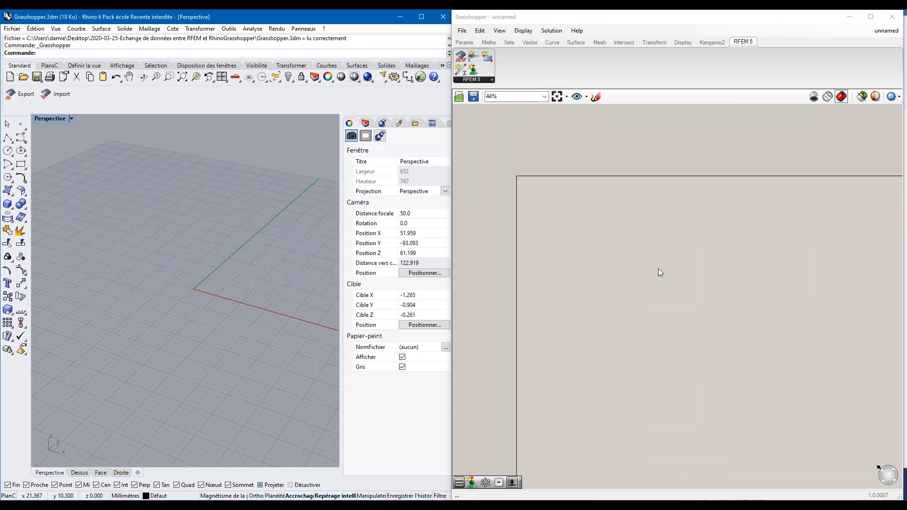
scroll(660, 273, "down", 1)
scroll(639, 246, "up", 3)
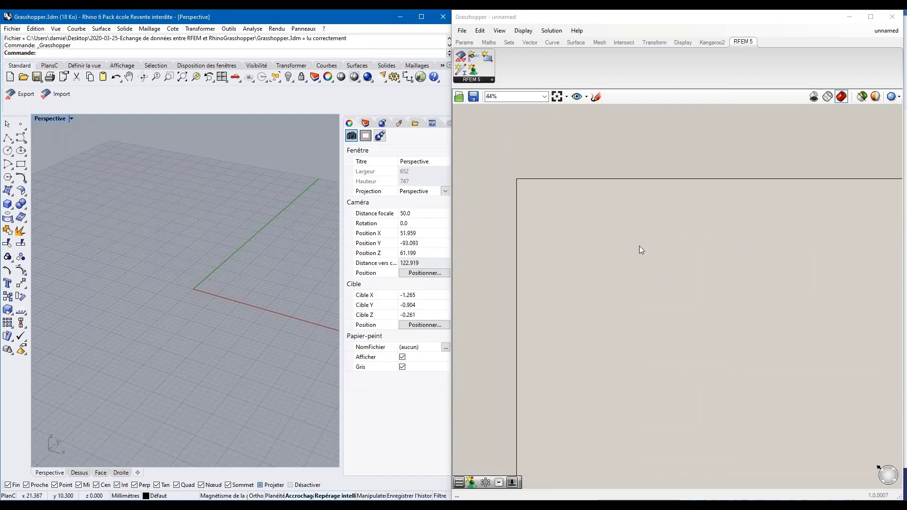
left_click(616, 107)
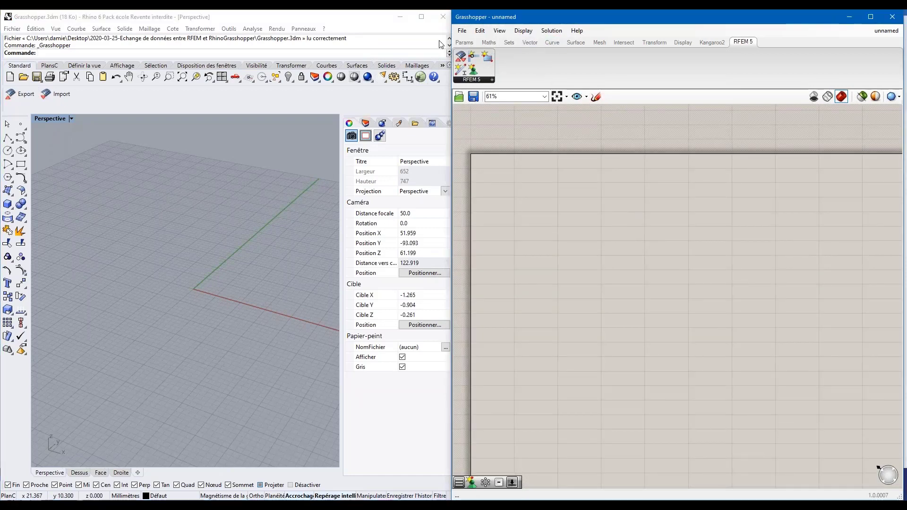
- Review the Grasshopper component categories from Params through Kangaroo2 to RFEM 5
left_click(466, 42)
left_click(488, 43)
left_click(510, 42)
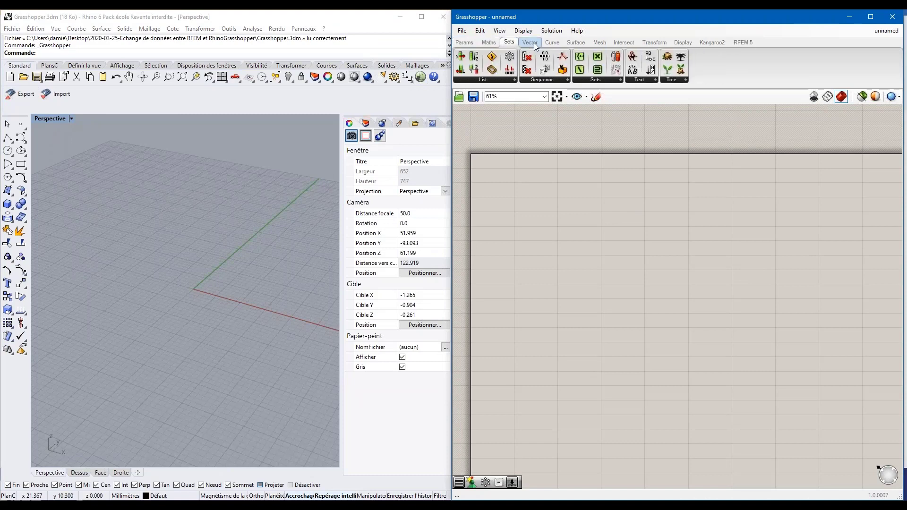
left_click(530, 43)
left_click(551, 43)
left_click(576, 43)
left_click(599, 43)
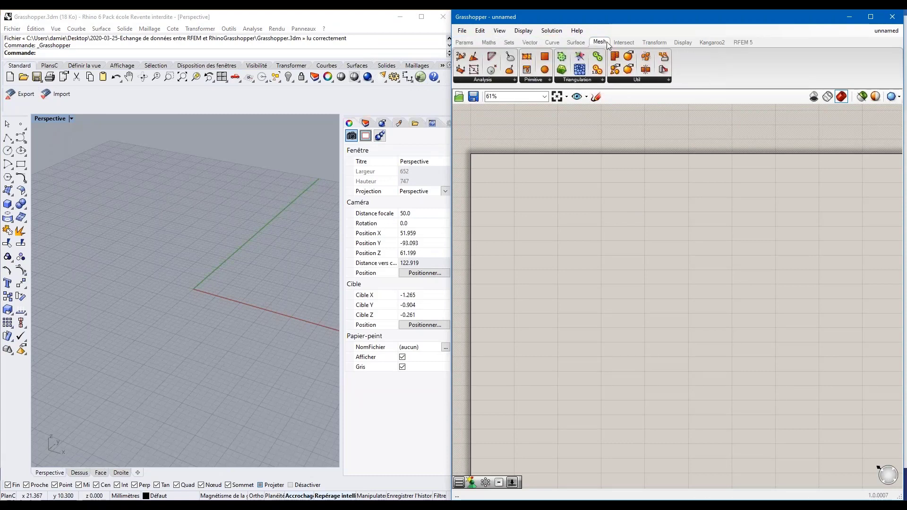
left_click(624, 43)
left_click(654, 42)
left_click(683, 43)
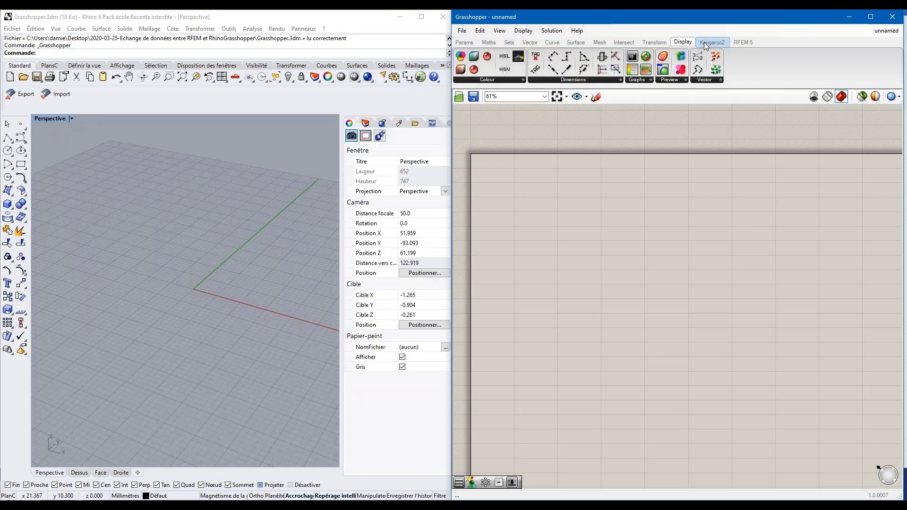
left_click(711, 42)
left_click(741, 42)
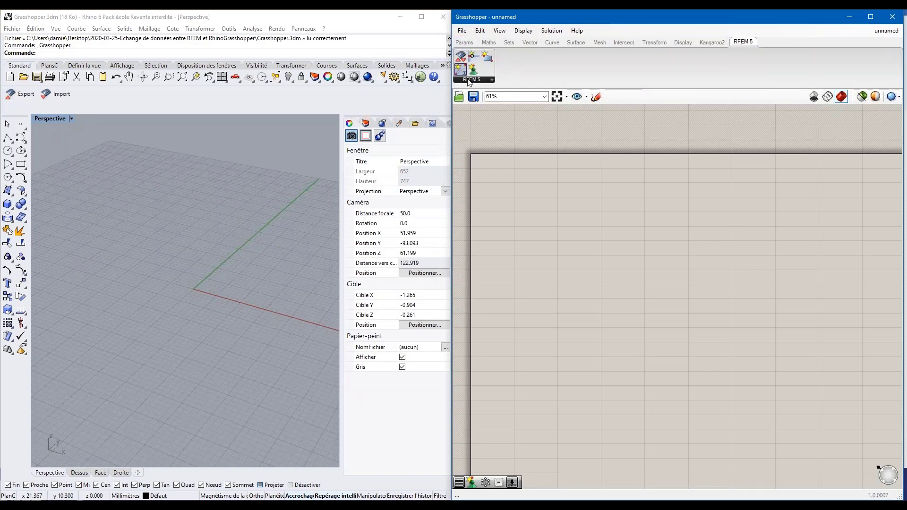
- Place a Construct Point component on the empty canvas and check its point at the Rhino origin
left_click(464, 42)
left_click(489, 44)
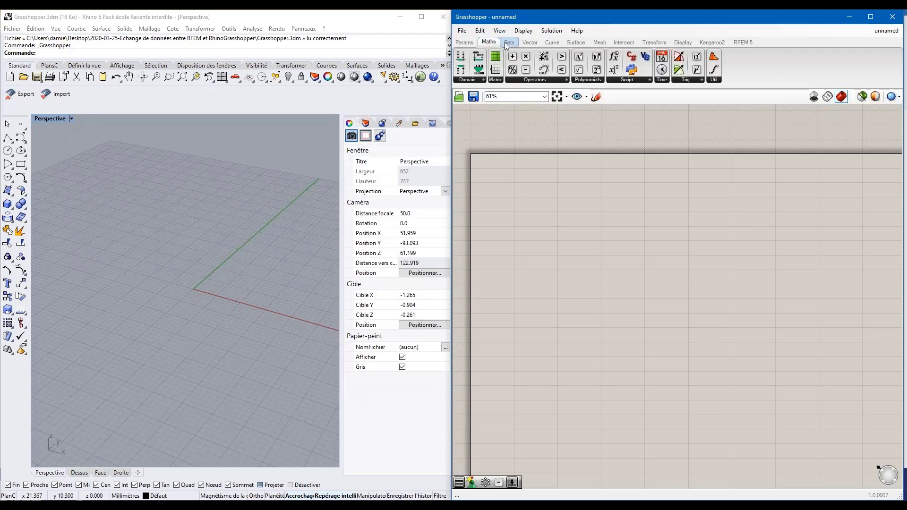
left_click(510, 43)
left_click(530, 42)
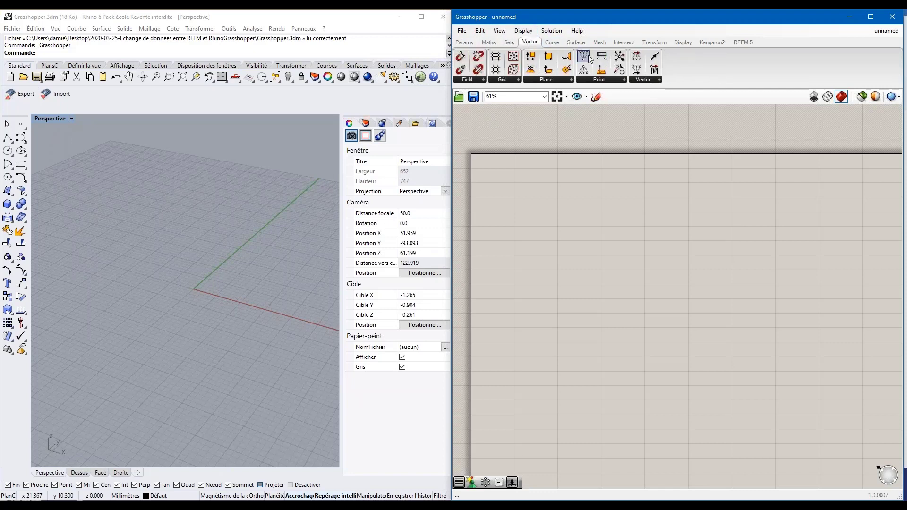
left_click_drag(585, 61, 580, 204)
scroll(573, 205, "up", 4)
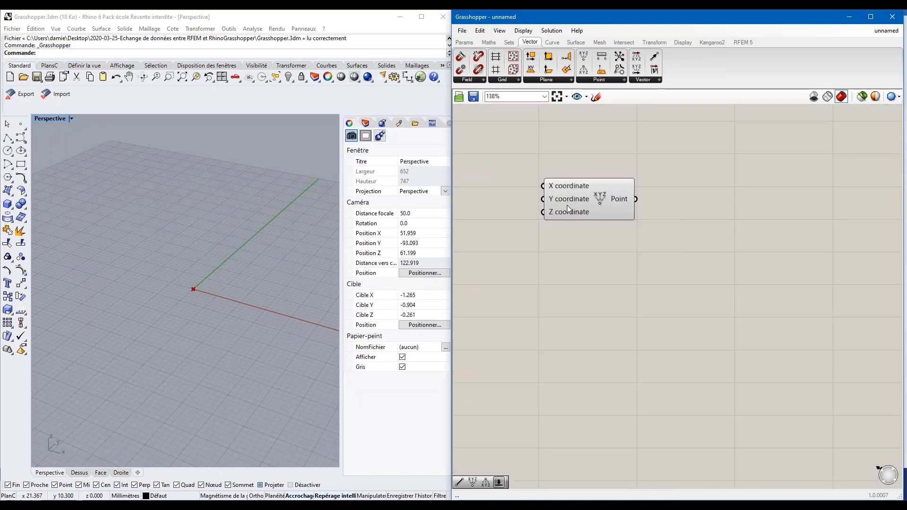
left_click_drag(588, 204, 595, 195)
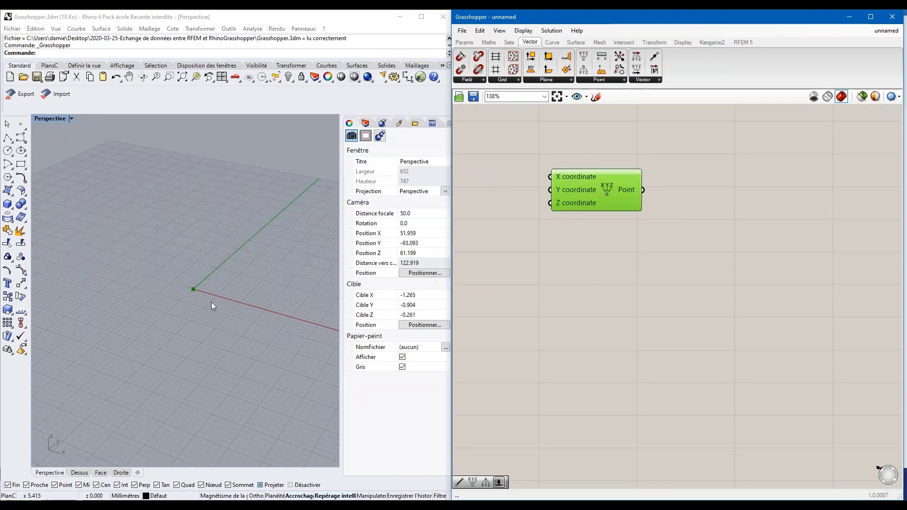
scroll(189, 286, "up", 2)
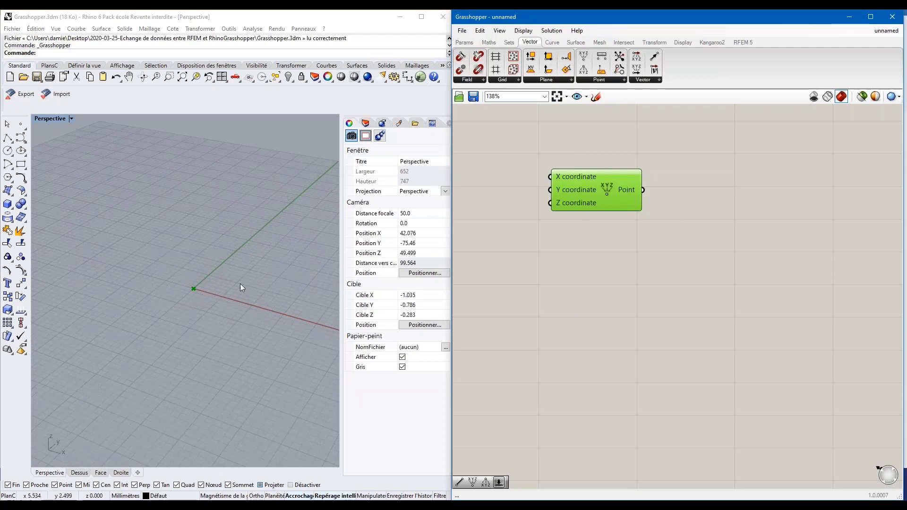
scroll(189, 271, "up", 2)
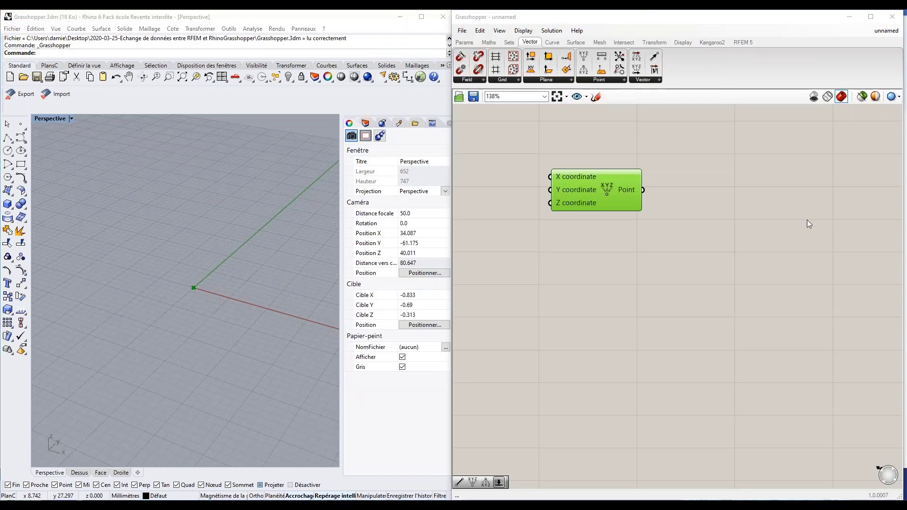
- Duplicate the Construct Point component and place the copy directly below the original
left_click(575, 188)
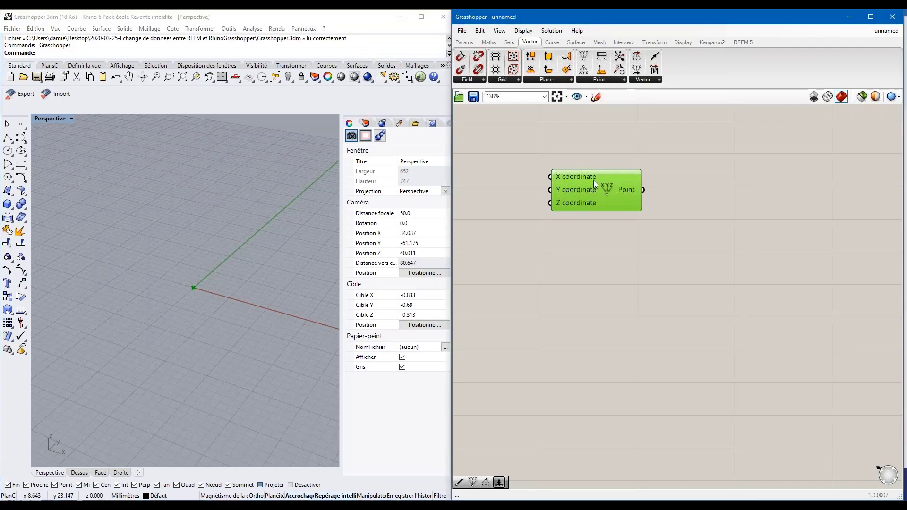
key("ctrl+c")
key("ctrl+v")
left_click_drag(605, 197, 600, 255)
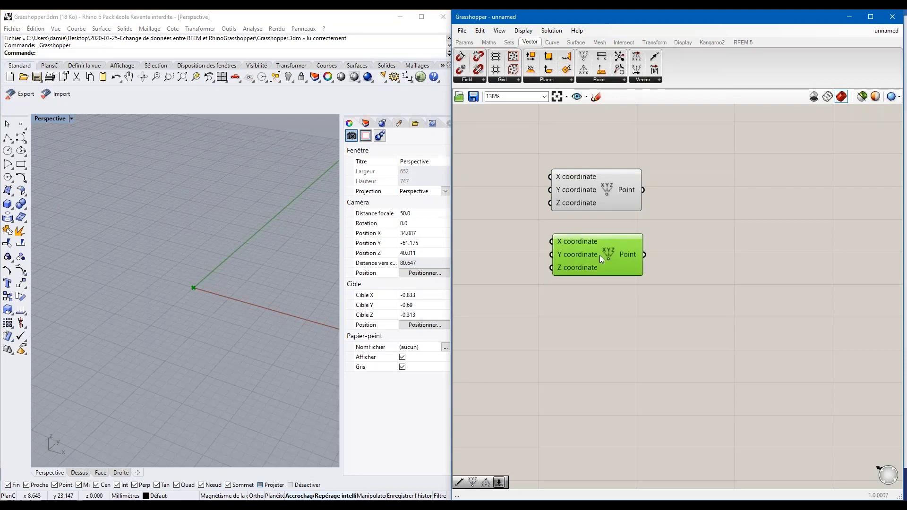
- Set the X coordinate of the second point component to 2
right_click(560, 241)
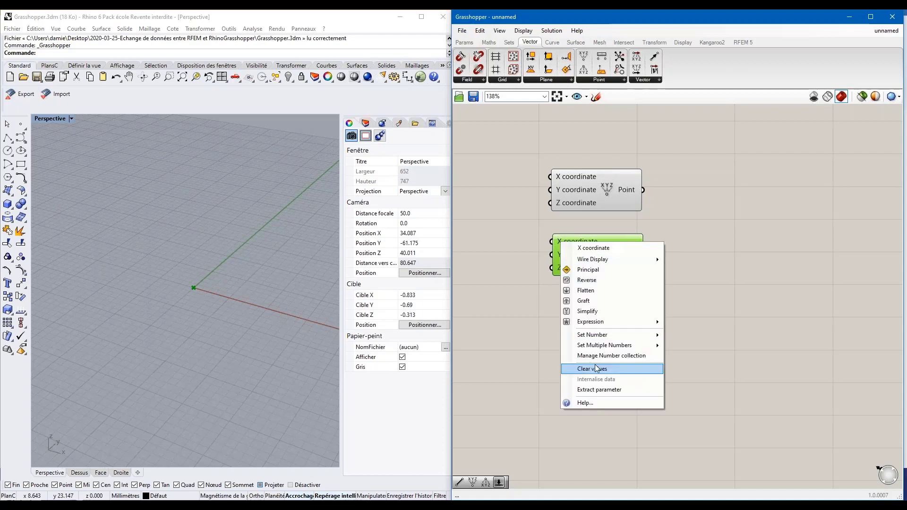
mouse_move(610, 345)
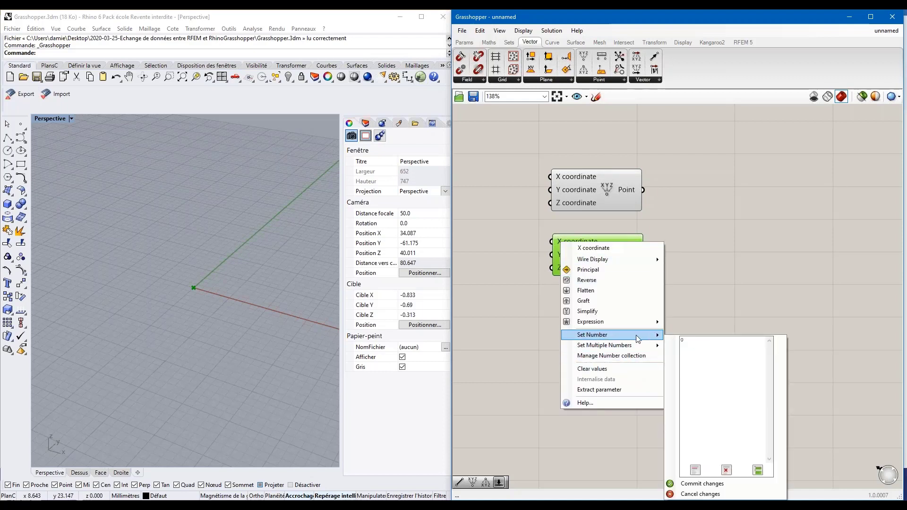
mouse_move(671, 336)
type("2")
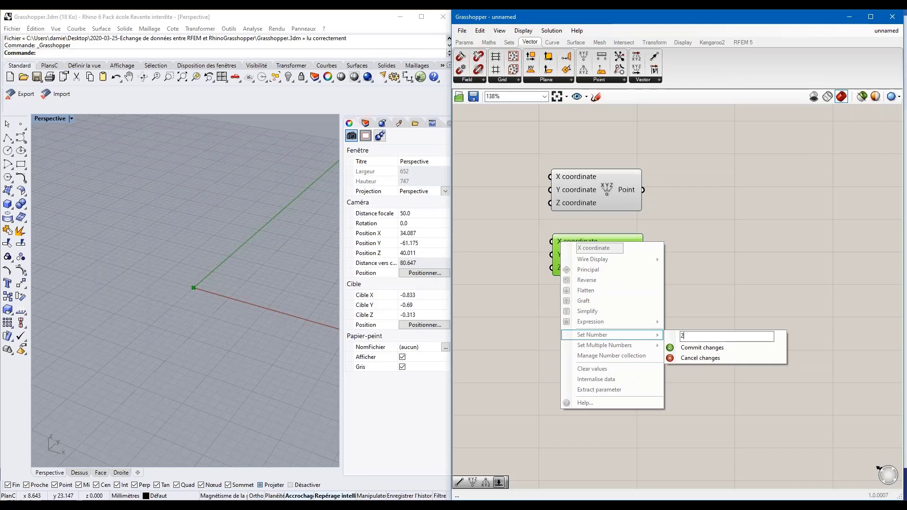
left_click(704, 349)
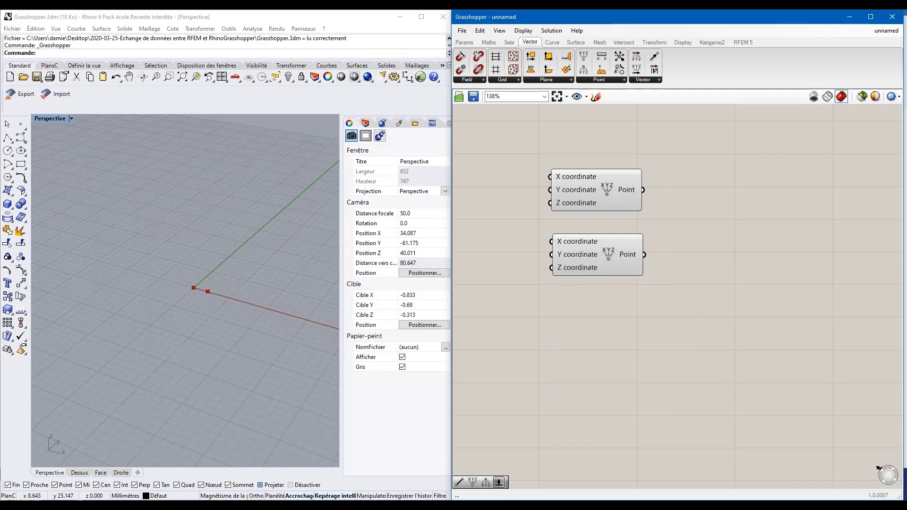
- Set the Z coordinate of the second point component to 2 and check the point in the Rhino Perspective view
left_click(578, 270)
right_click(567, 273)
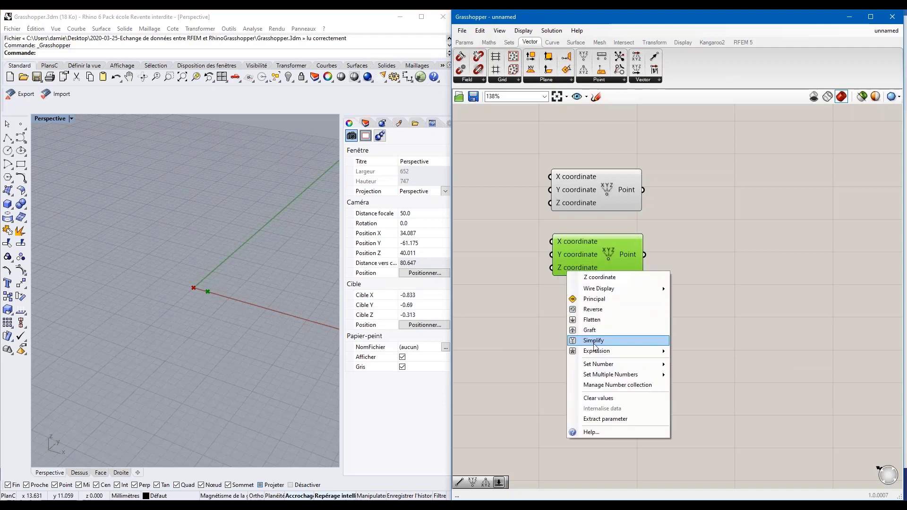
mouse_move(604, 365)
left_click(693, 366)
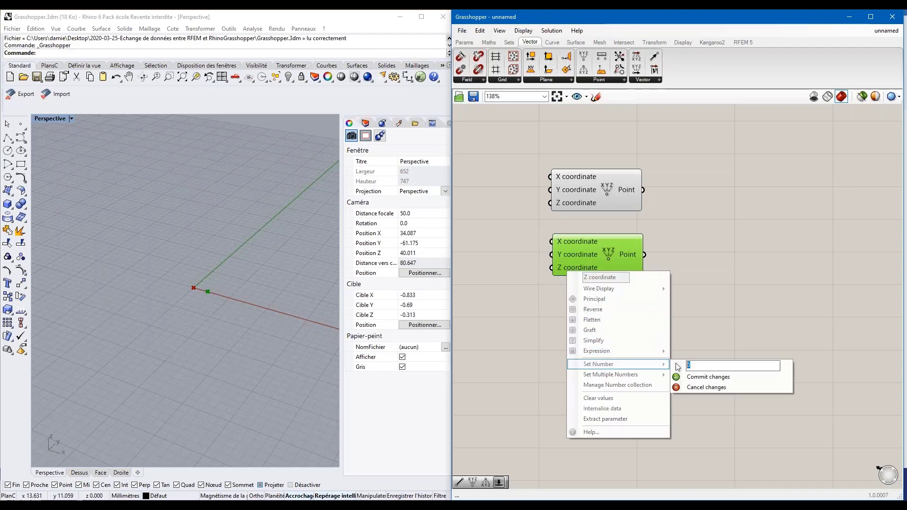
type("2")
left_click(723, 377)
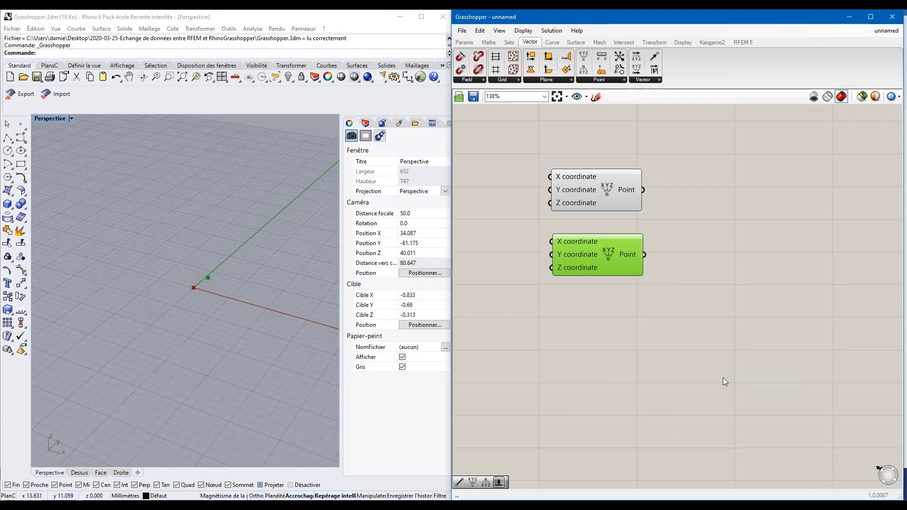
left_click(684, 336)
middle_click(247, 300)
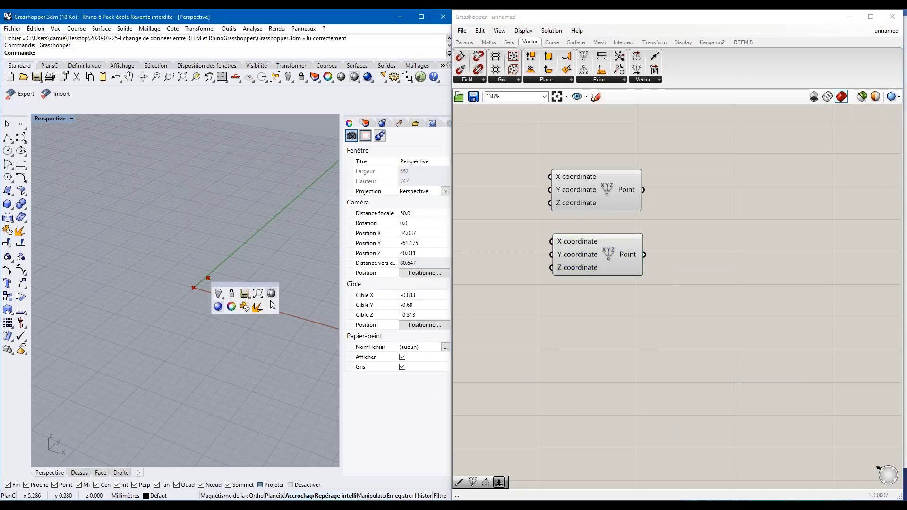
right_click_drag(237, 364, 326, 312)
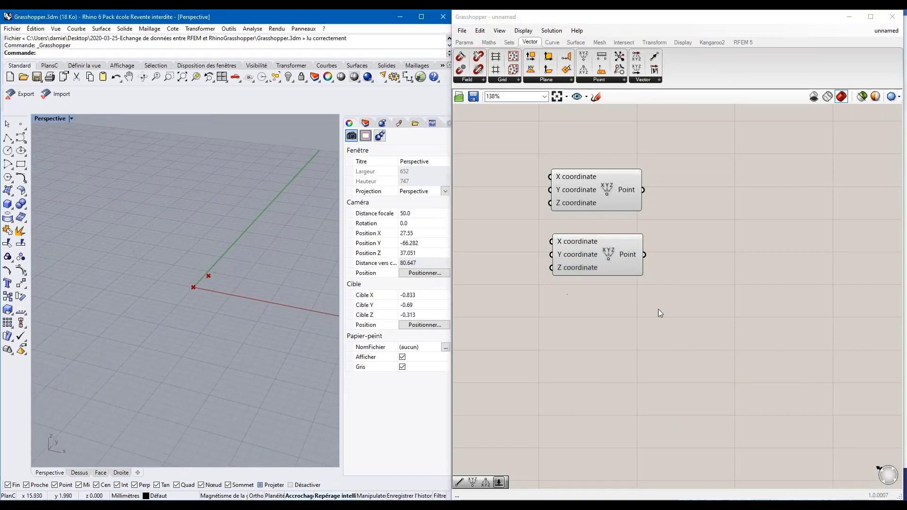
- Duplicate the first point component and place the copy below the second one
left_click(618, 191)
key("ctrl+c")
left_click(607, 347)
key("ctrl+v")
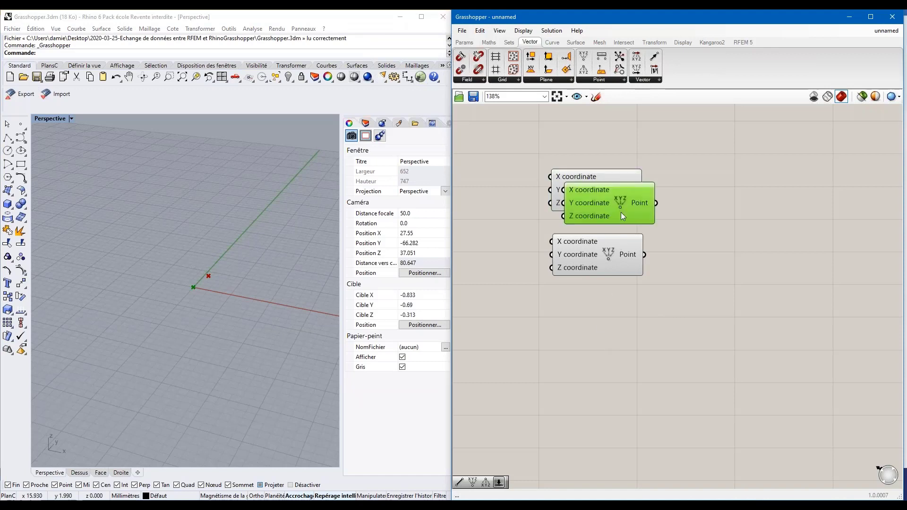
left_click_drag(621, 216, 593, 324)
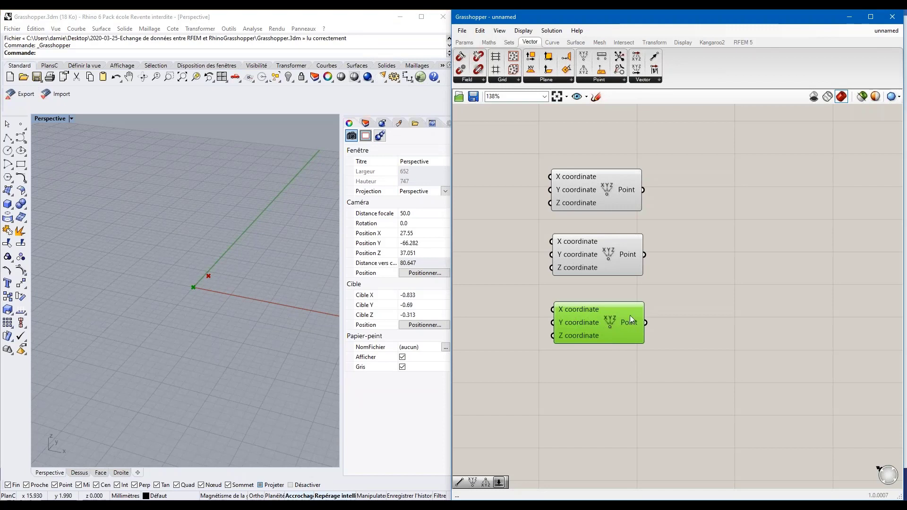
left_click(704, 306)
- Set the X coordinate of the third point component to 4 and align the component beneath the other two
right_click(564, 310)
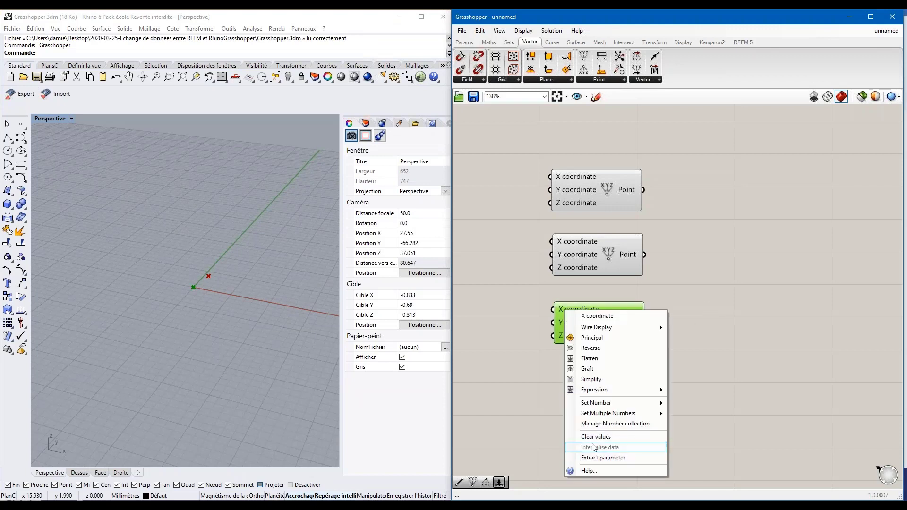
mouse_move(662, 405)
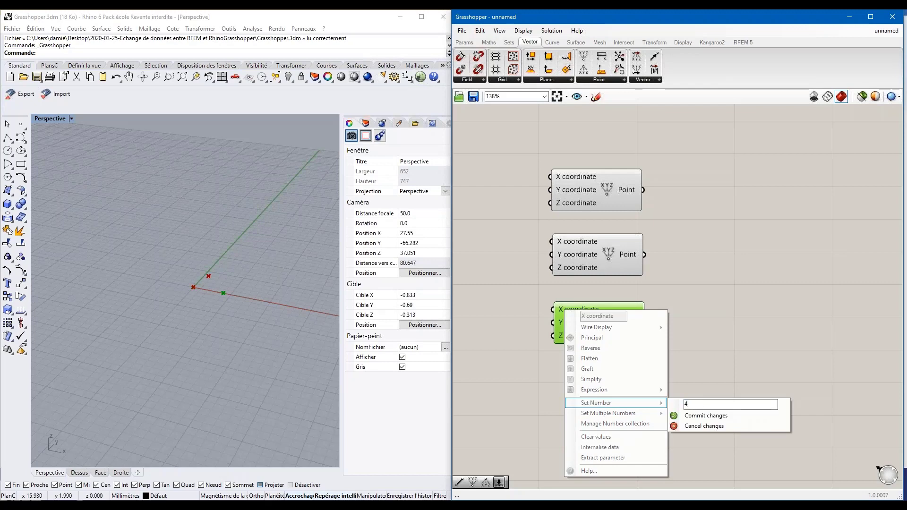
type("4")
left_click(706, 416)
left_click(714, 315)
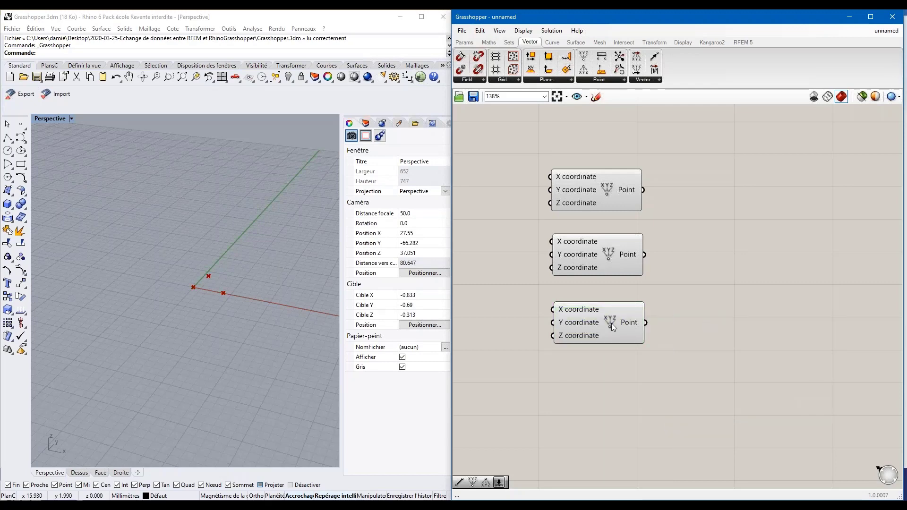
scroll(184, 276, "up", 6)
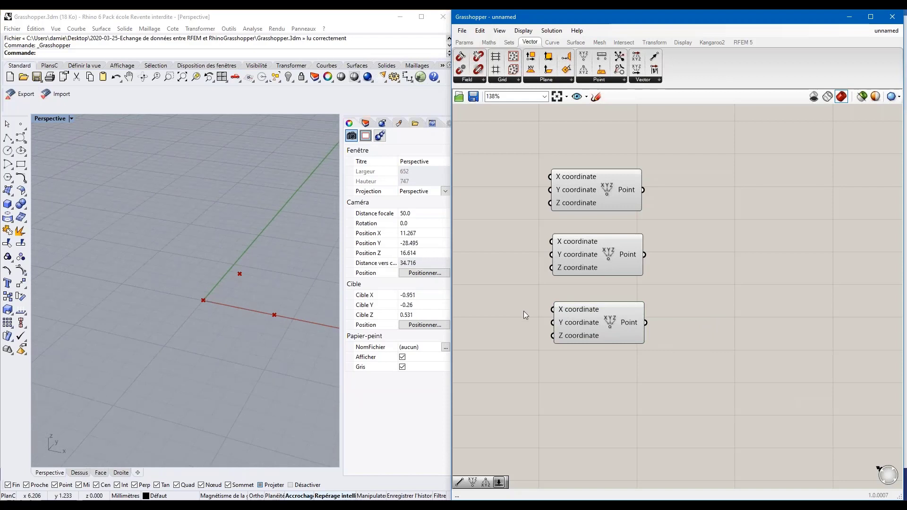
left_click_drag(607, 330, 604, 327)
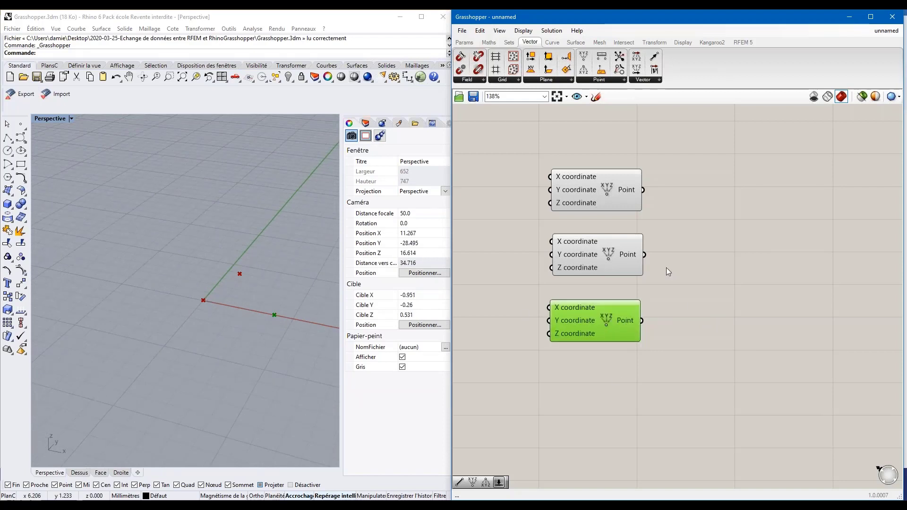
left_click(666, 267)
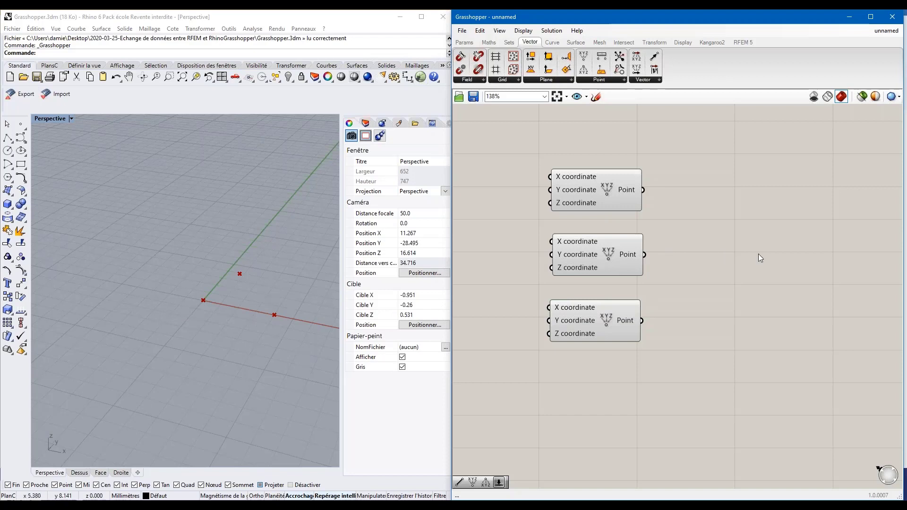
- Add a Line component built from start and end points and place it beside the first point component
right_click(716, 260)
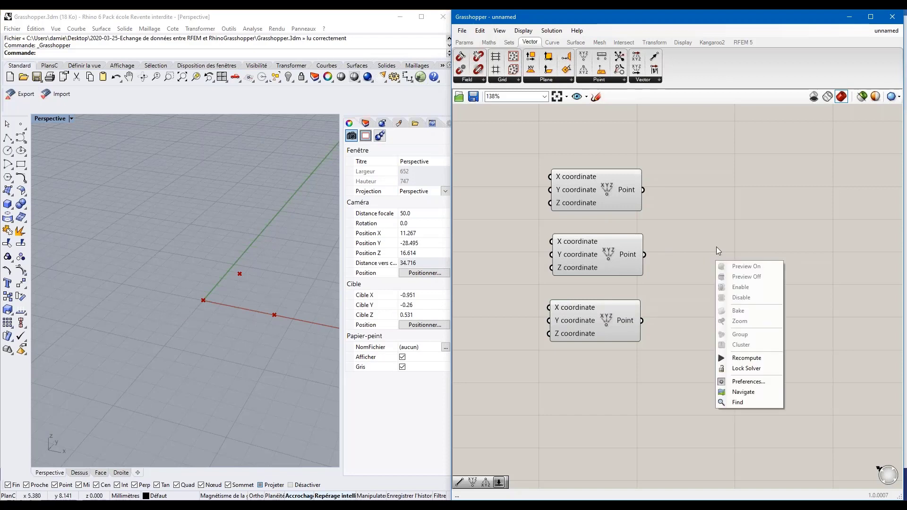
left_click(711, 231)
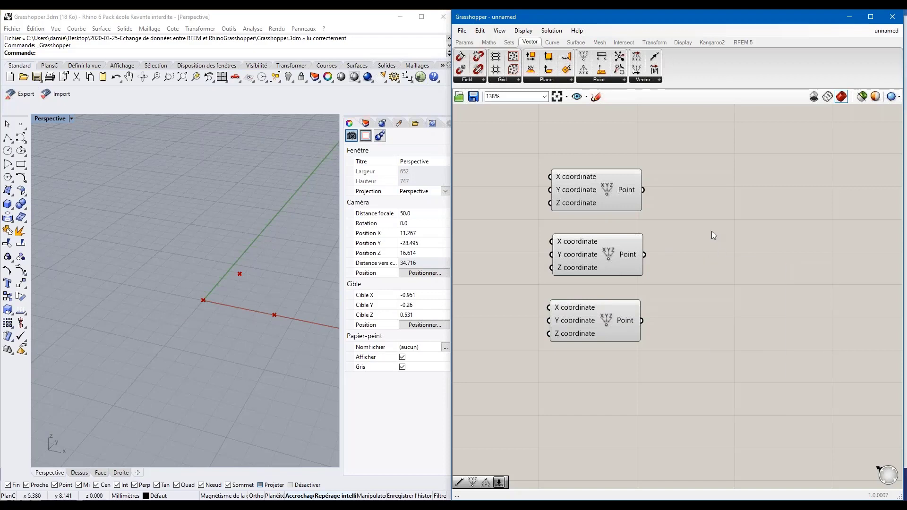
double_click(710, 231)
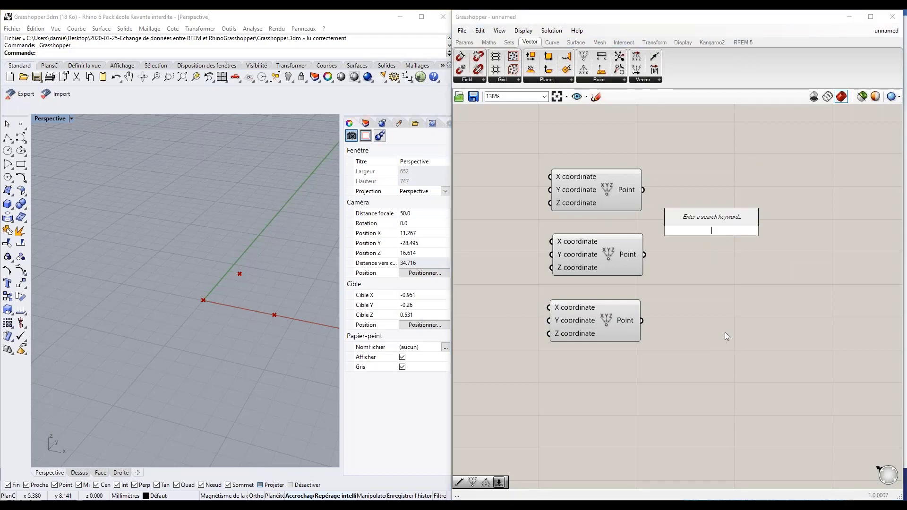
double_click(717, 249)
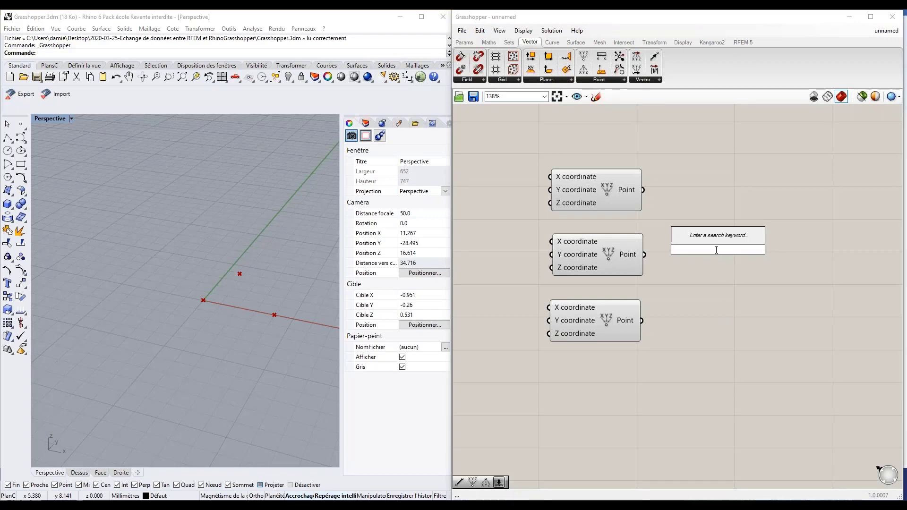
type("line")
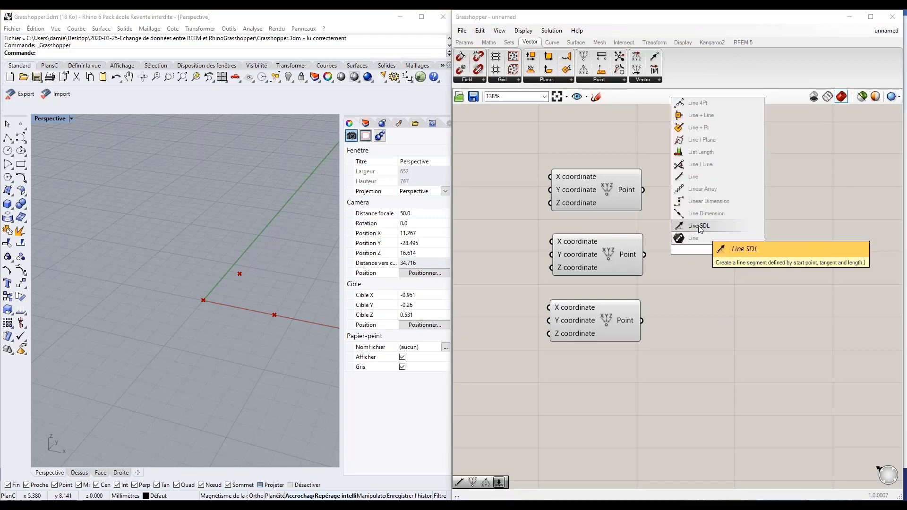
left_click(692, 178)
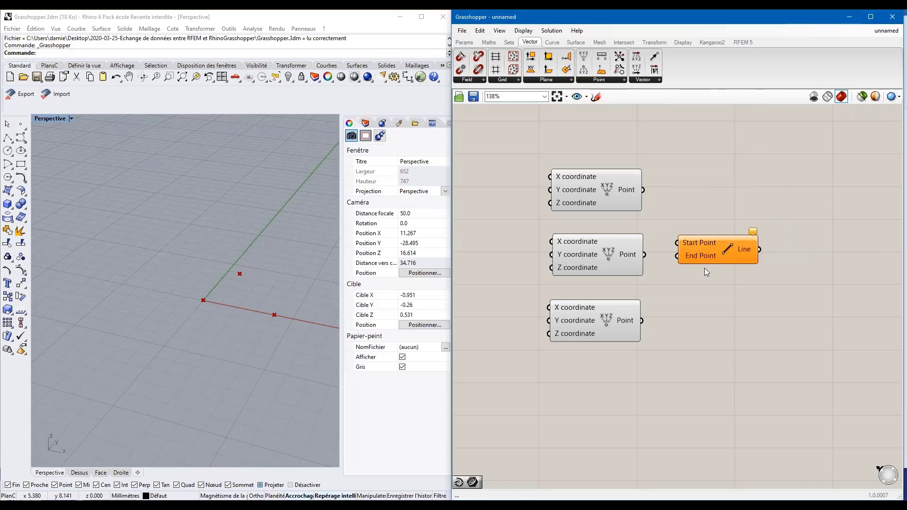
left_click_drag(716, 256, 734, 209)
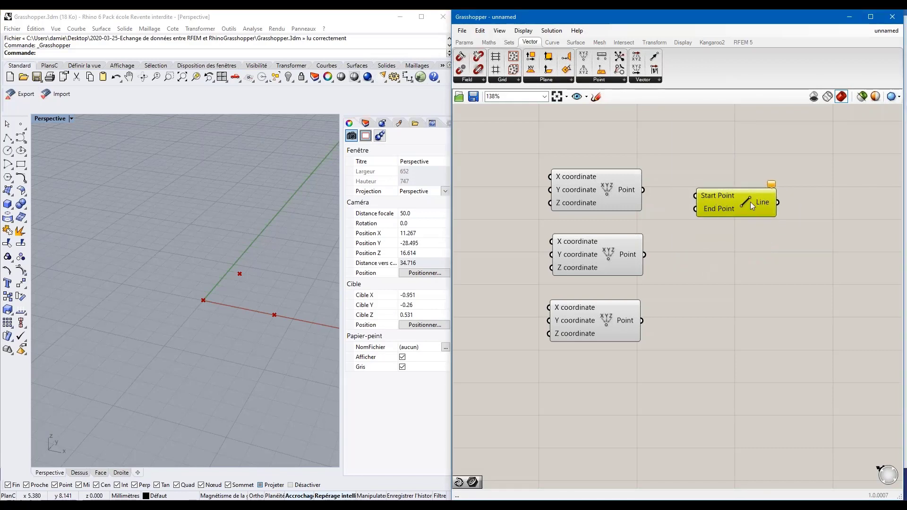
- Connect the first point to the Line's Start Point and the second to its End Point, and check the line in Rhino
left_click_drag(642, 189, 679, 193)
left_click_drag(643, 255, 695, 209)
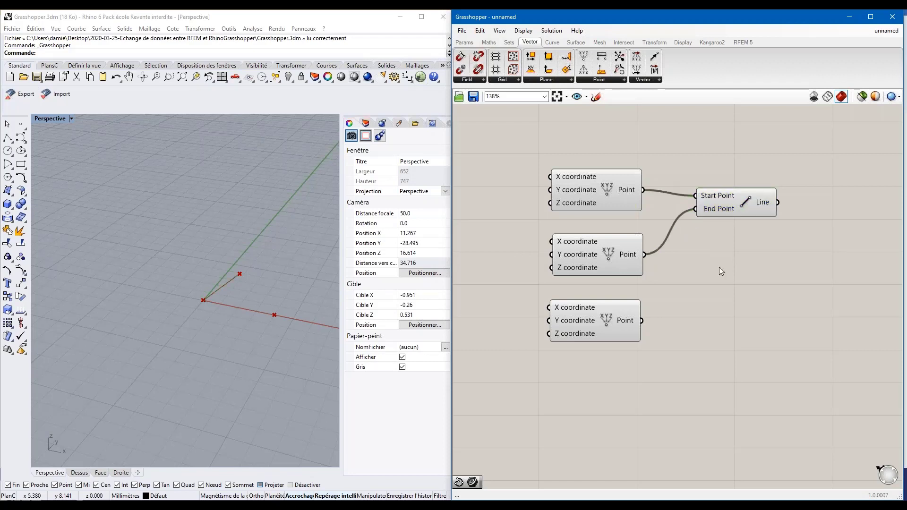
middle_click(255, 304)
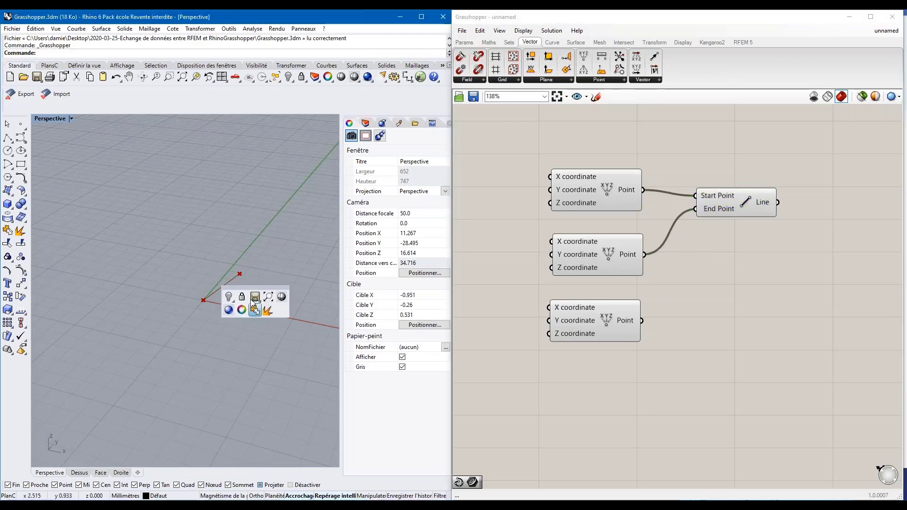
left_click(255, 298)
right_click_drag(266, 300, 211, 332)
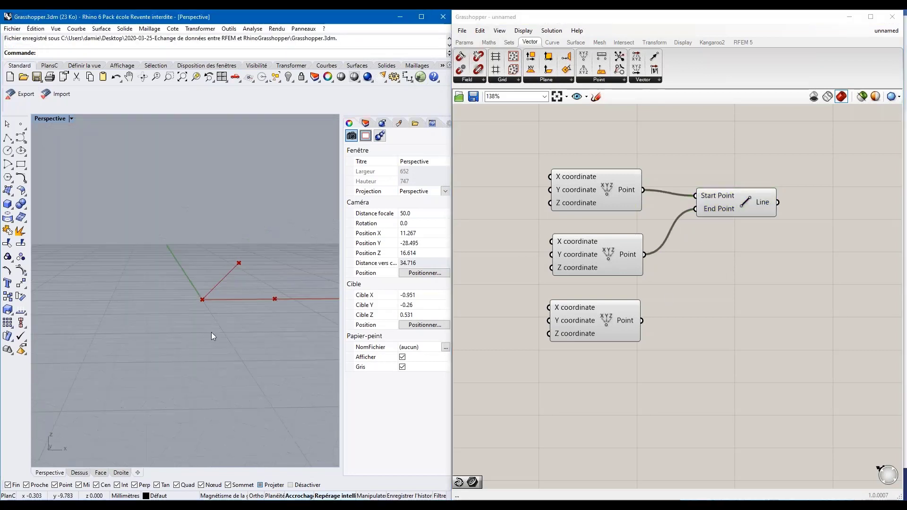
mouse_move(251, 306)
right_mouse_down()
mouse_move(222, 318)
mouse_move(255, 292)
mouse_move(234, 316)
mouse_move(250, 302)
right_mouse_up()
- Try adding the second point to the Line's Start Point input and the third point to its End Point input, and undo the connections
left_click(650, 273)
left_click_drag(645, 255, 697, 195, "shift")
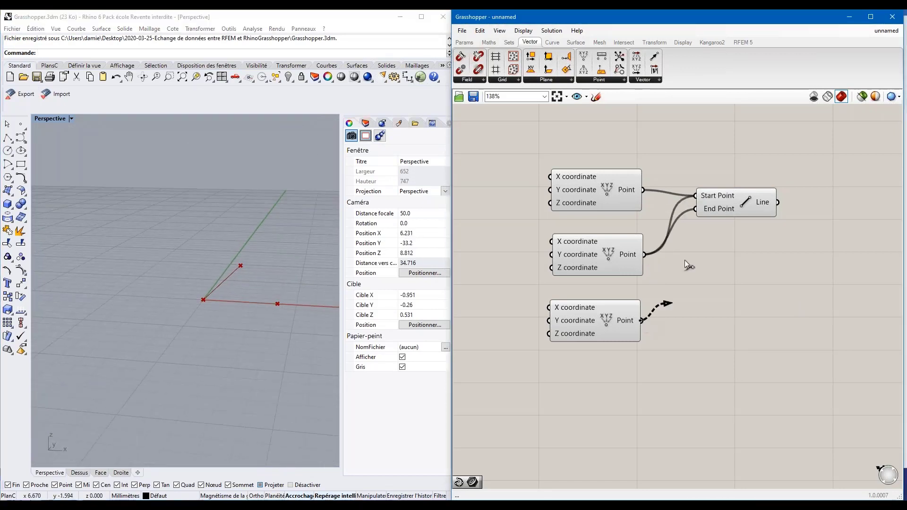
left_click_drag(684, 261, 696, 208)
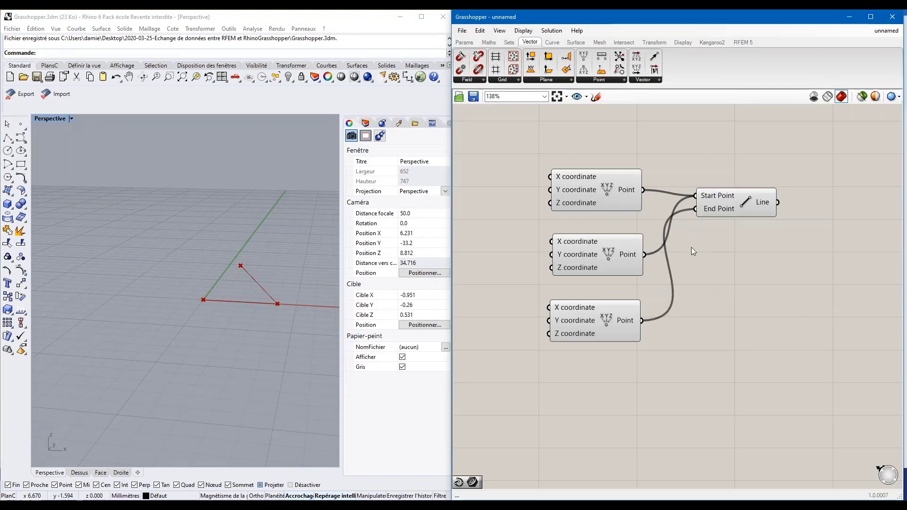
key("ctrl+z")
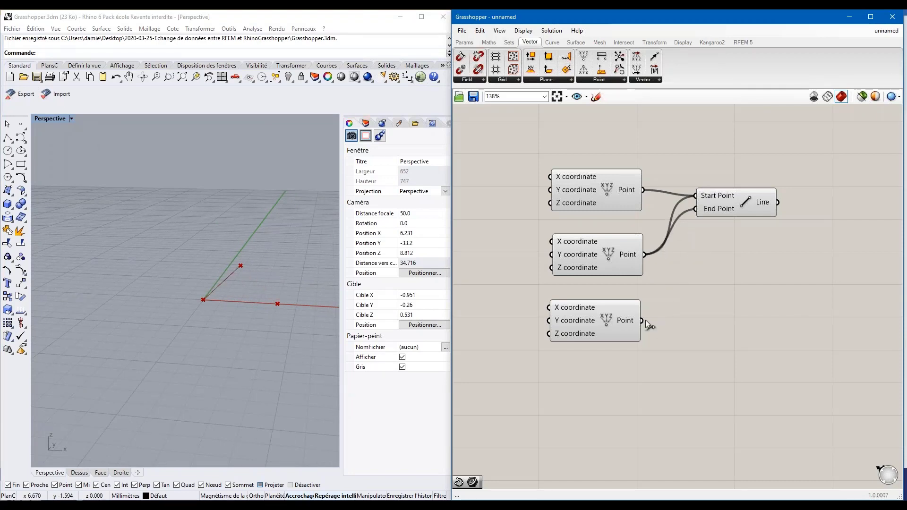
key("ctrl+z")
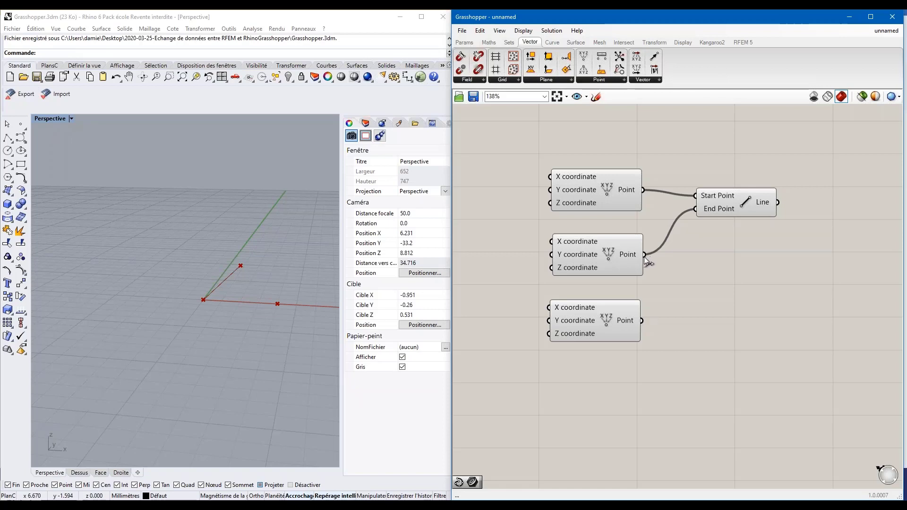
left_click_drag(644, 255, 696, 196)
left_click_drag(642, 321, 739, 193)
key("ctrl+z")
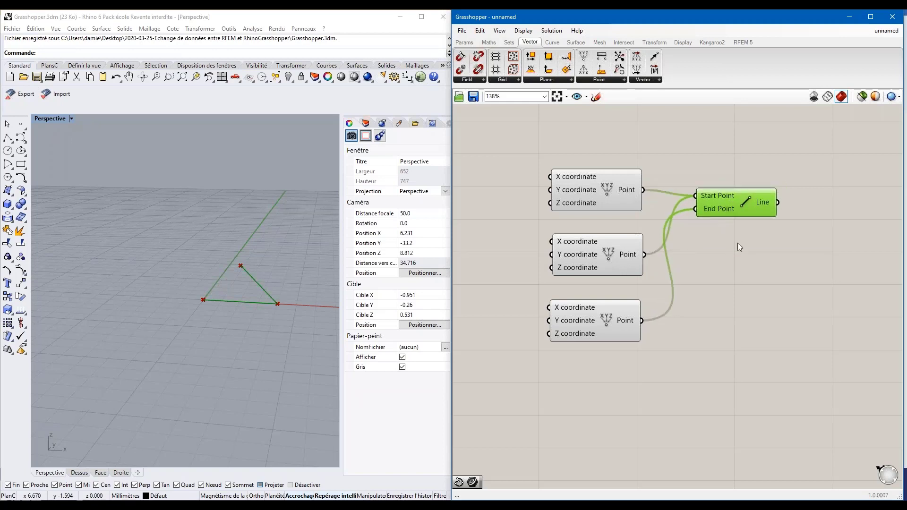
key("ctrl+z")
- Duplicate the Line component below the original and connect the second point to the copy's Start Point and the third point to its End Point
left_click_drag(739, 214, 748, 306, "alt")
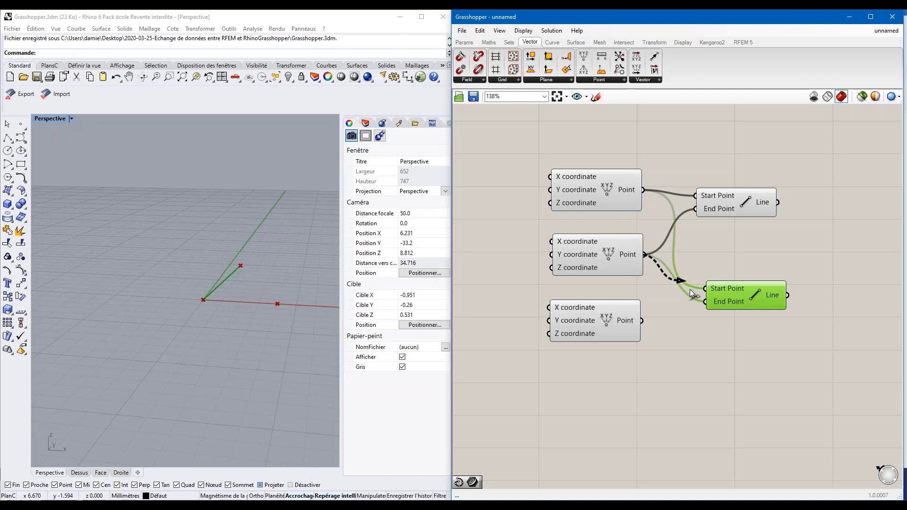
left_click_drag(689, 289, 700, 295)
left_click_drag(641, 320, 705, 301)
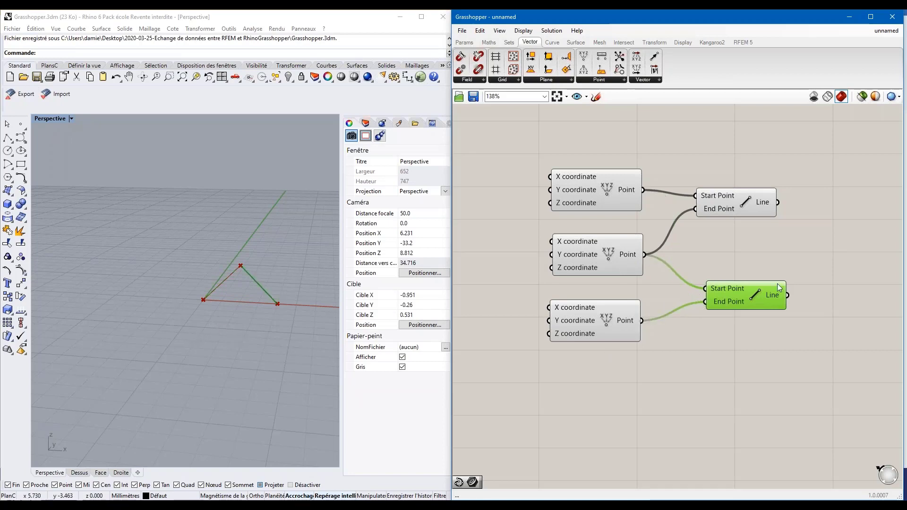
left_click_drag(765, 292, 755, 288)
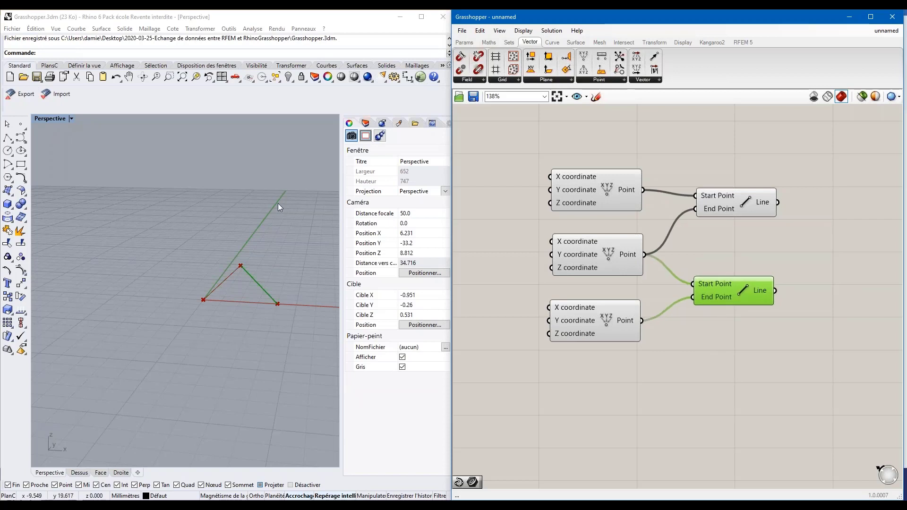
left_click(834, 317)
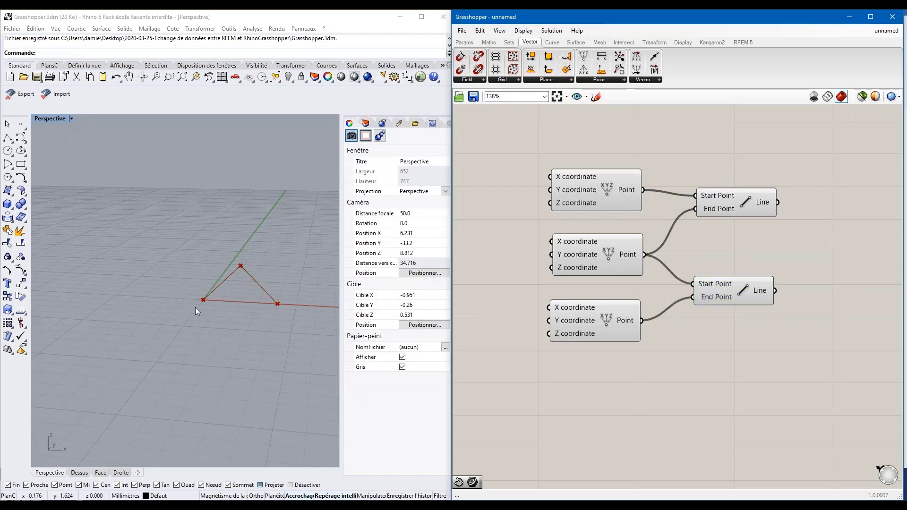
- Delete both Line components
left_click_drag(852, 358, 721, 183)
key("Delete")
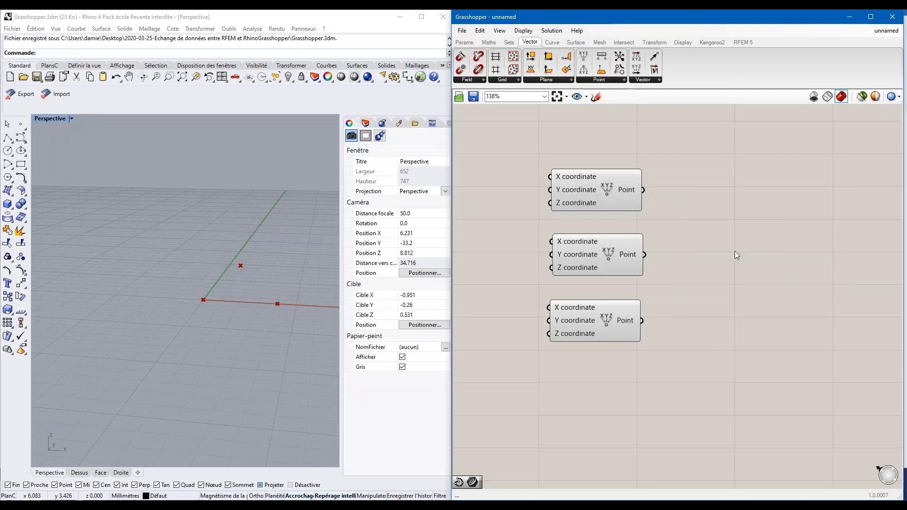
- Add an Interpolate curve component and place it beside the second point component
double_click(733, 241)
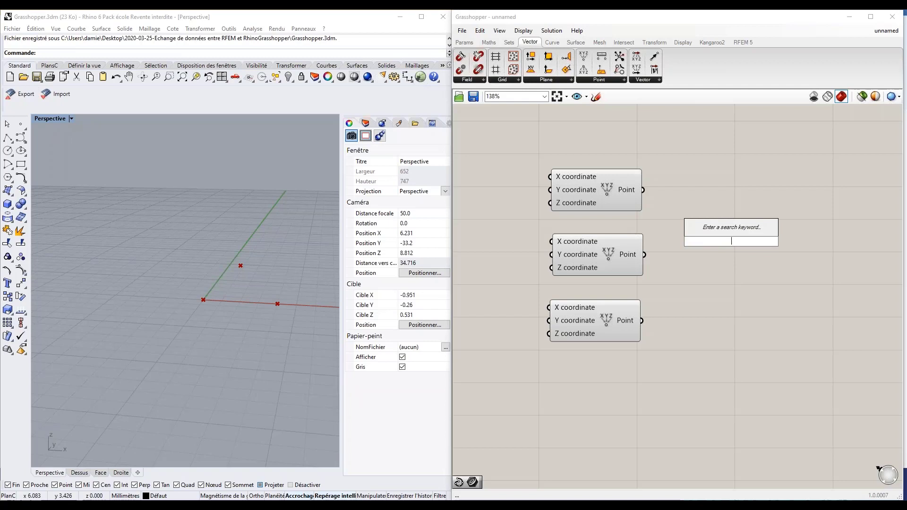
type("inter")
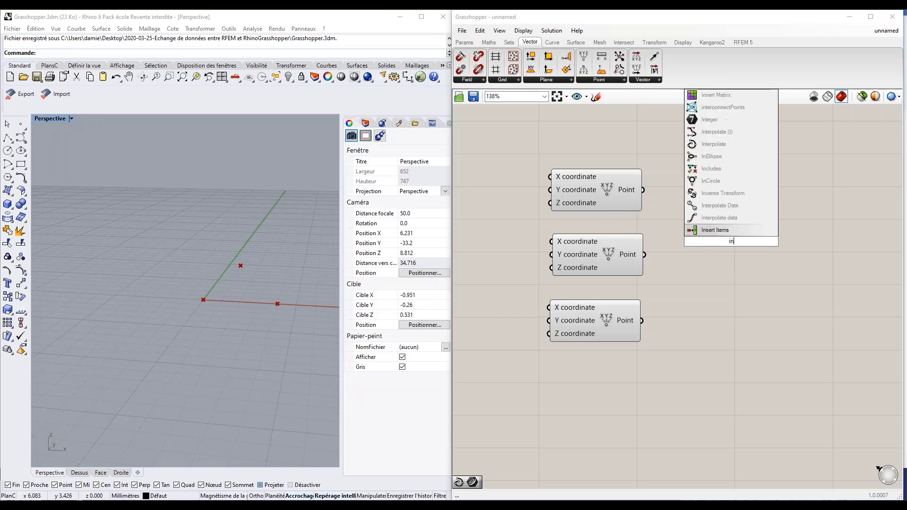
key("Up")
key("Up")
key("Up")
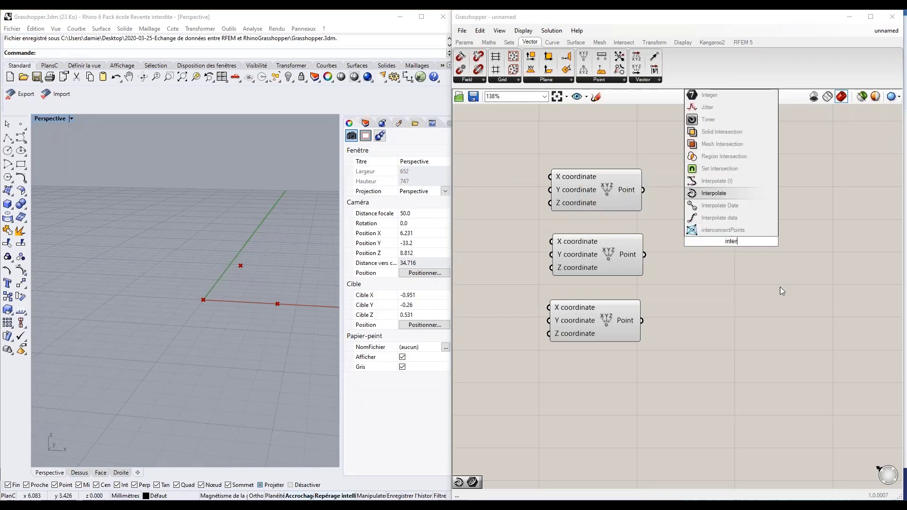
key("Return")
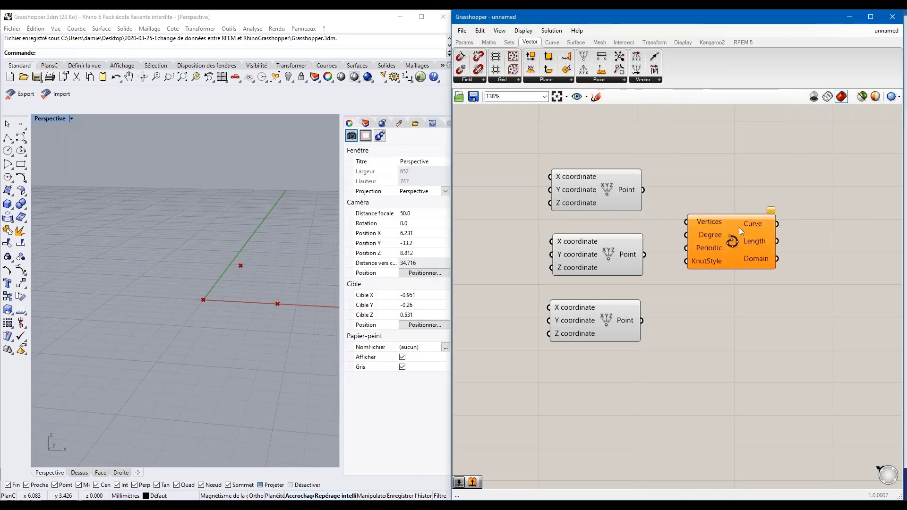
left_click_drag(735, 243, 749, 246)
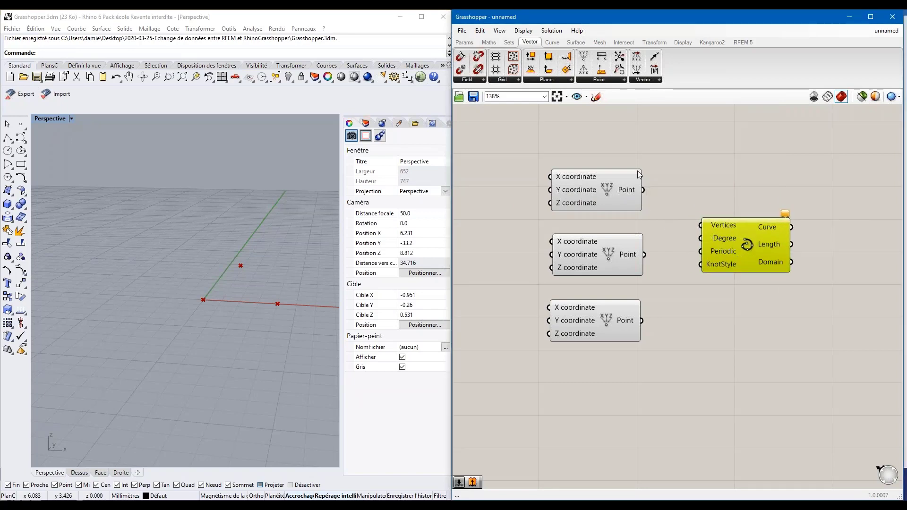
- Connect the first, second and third points in order to the Interpolate component's Vertices input, and inspect the curve in the Rhino Perspective view
left_click_drag(642, 189, 692, 225)
left_click_drag(644, 254, 693, 226)
left_click(646, 209)
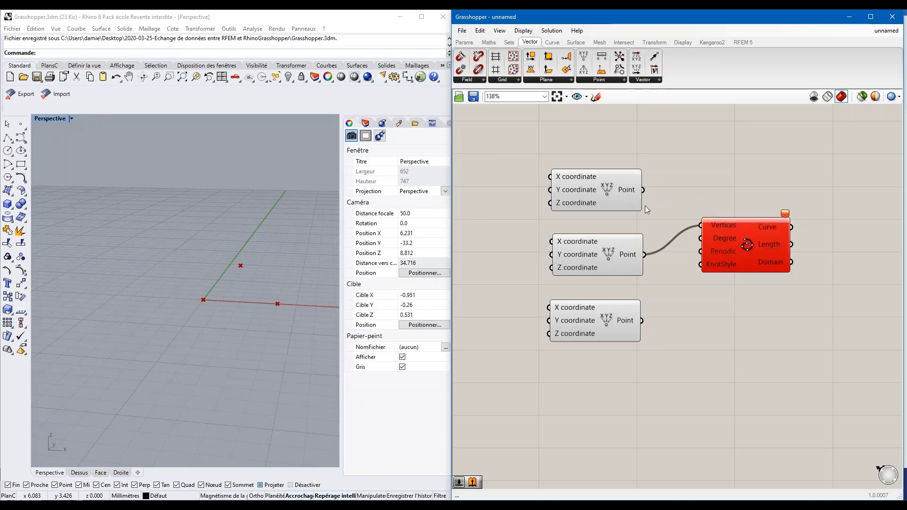
left_click_drag(641, 190, 700, 225)
left_click_drag(643, 255, 701, 225, "shift")
left_click_drag(645, 318, 700, 226, "shift")
scroll(248, 276, "up", 6)
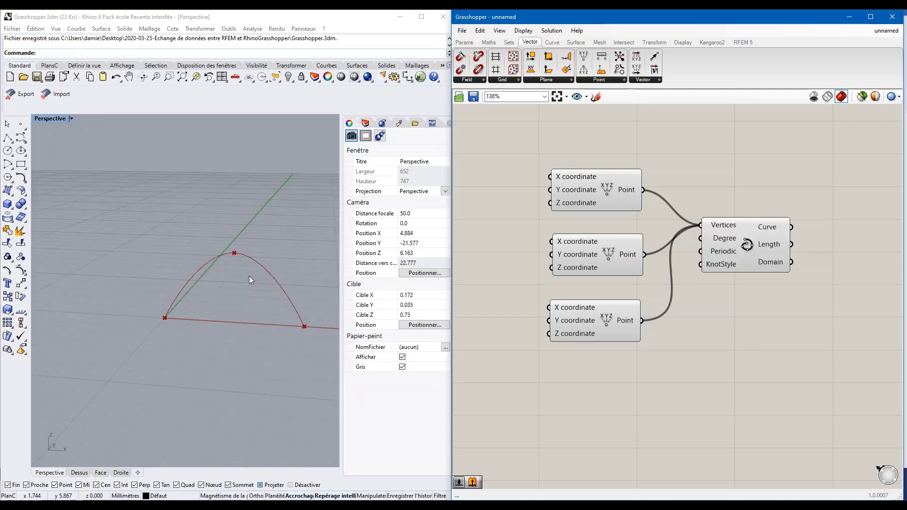
right_click_drag(248, 276, 265, 296)
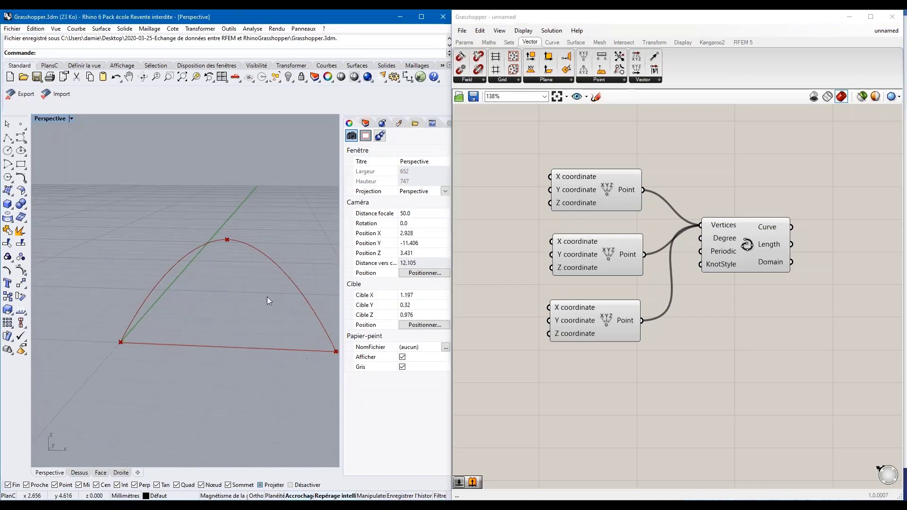
middle_click(265, 296)
right_click_drag(271, 235, 294, 259, "shift")
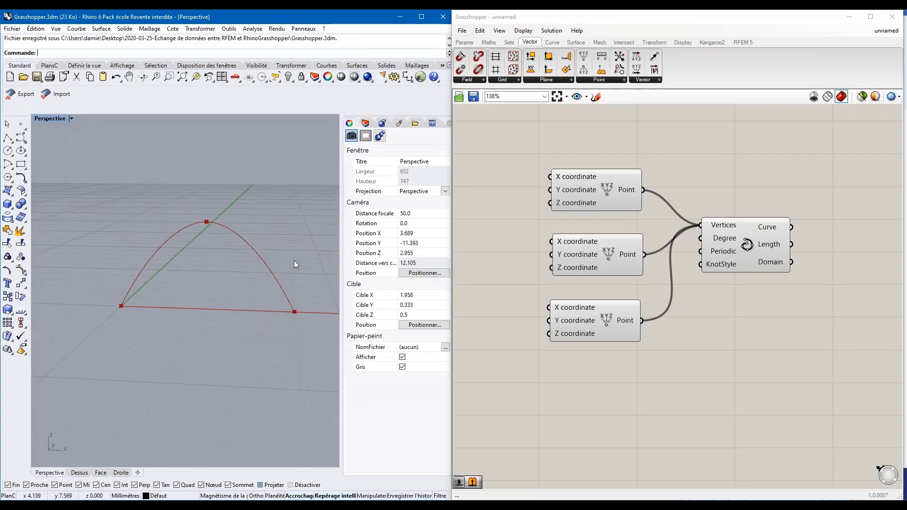
left_click(707, 350)
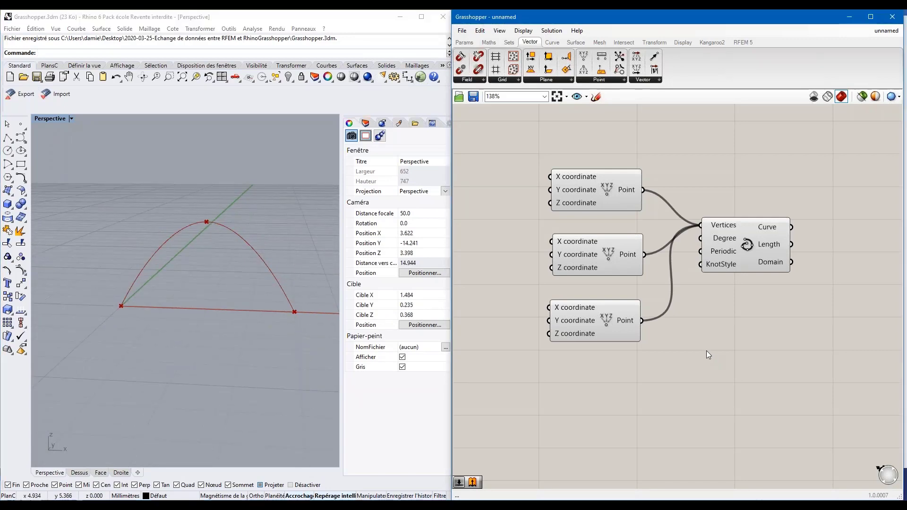
scroll(713, 305, "down", 3)
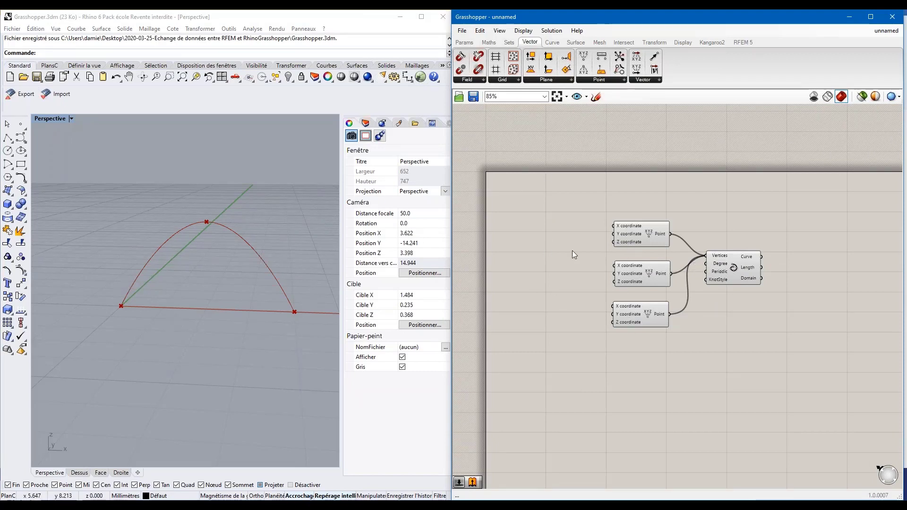
double_click(535, 242)
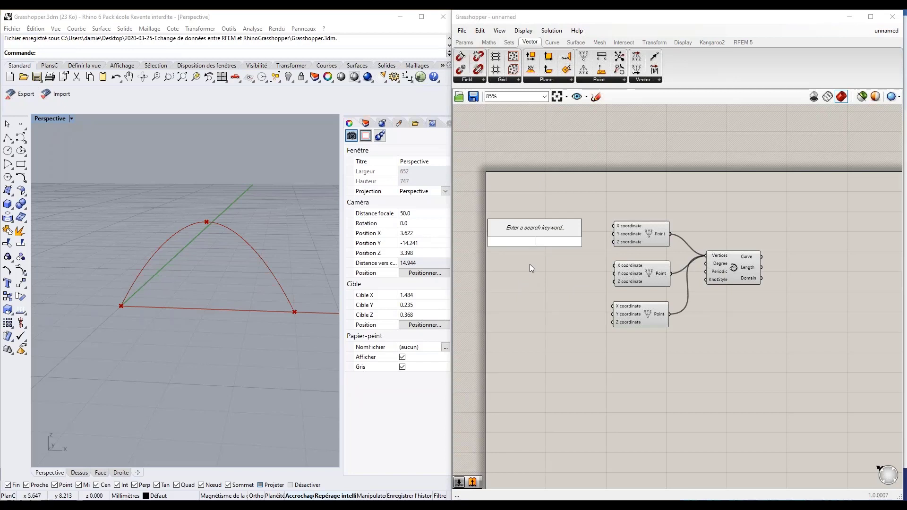
type("2")
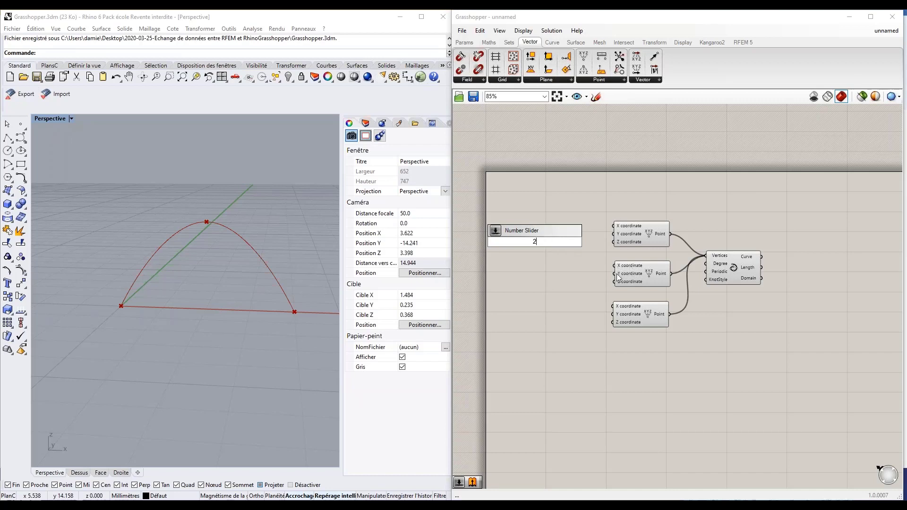
key("ctrl+z")
- Add a Number Slider set to 2 beside the second point component and connect it to that point's X and Z coordinates
double_click(542, 242)
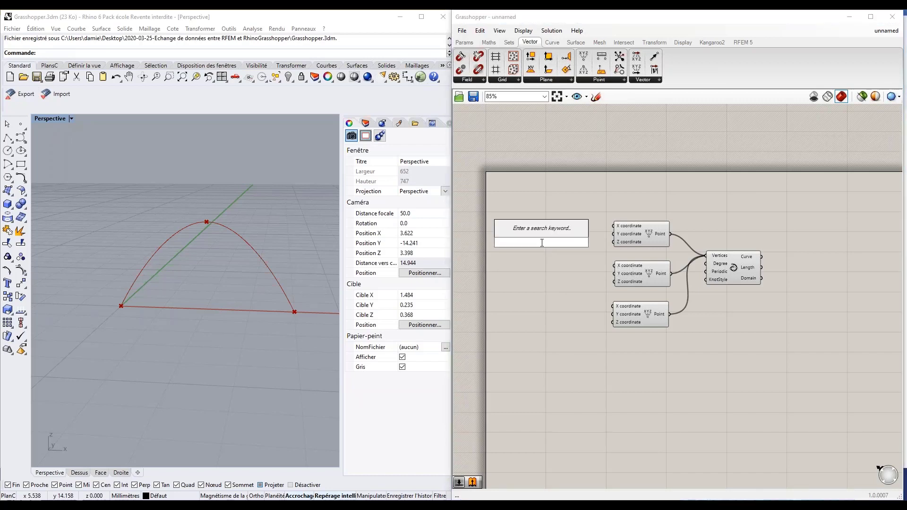
type("2")
left_click(517, 234)
left_click_drag(514, 242, 505, 260)
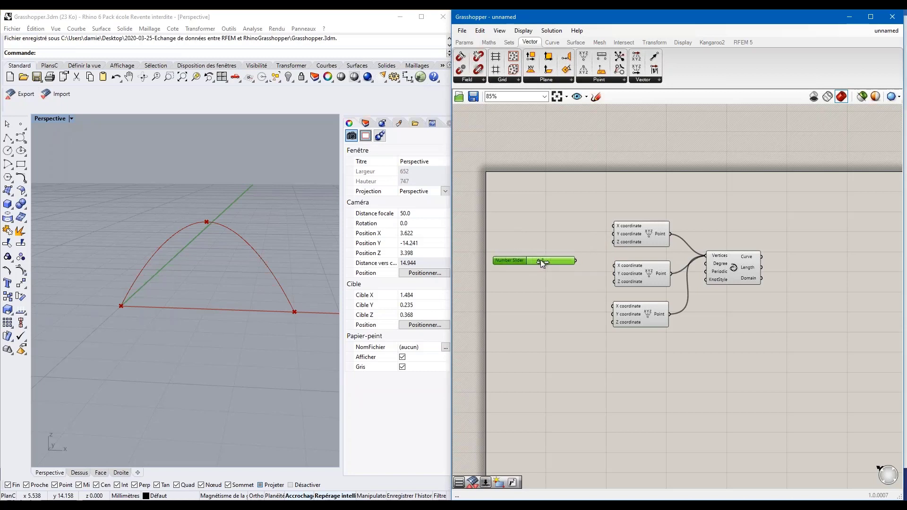
left_click_drag(551, 262, 538, 263)
left_click(558, 305)
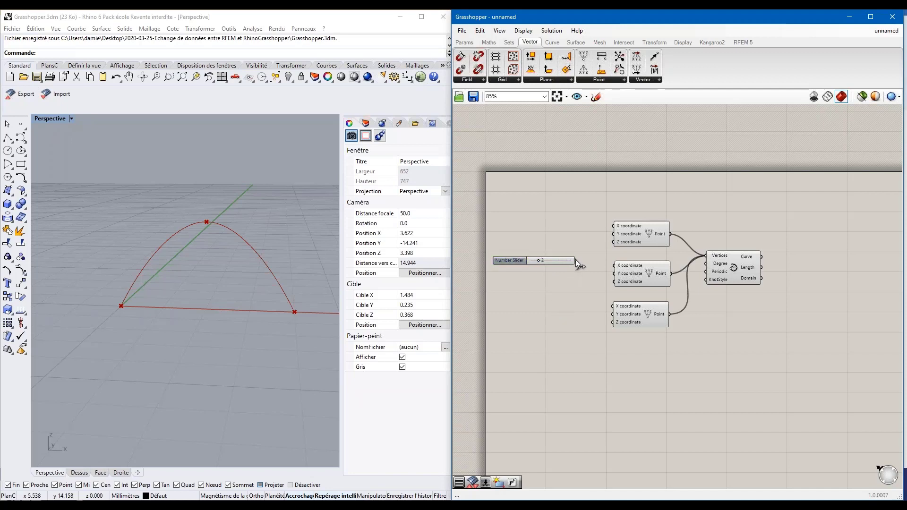
left_click_drag(576, 260, 614, 266)
left_click_drag(541, 260, 541, 263)
- Add a Multiplication component below the slider and set its B input to 2
double_click(558, 311)
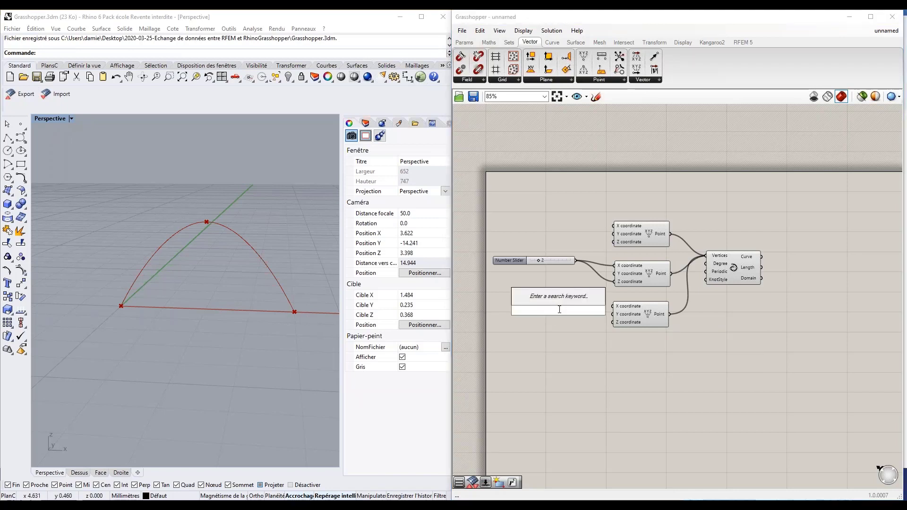
type("*")
key("Return")
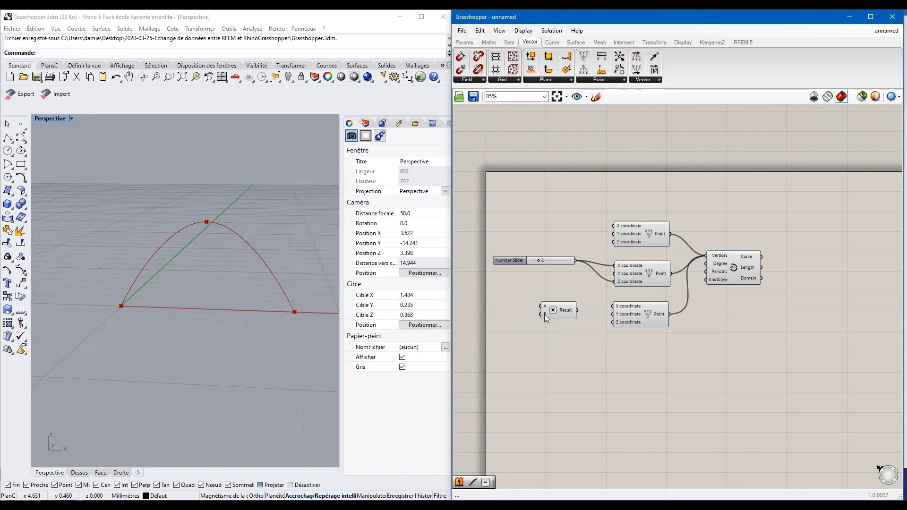
right_click(544, 313)
mouse_move(572, 408)
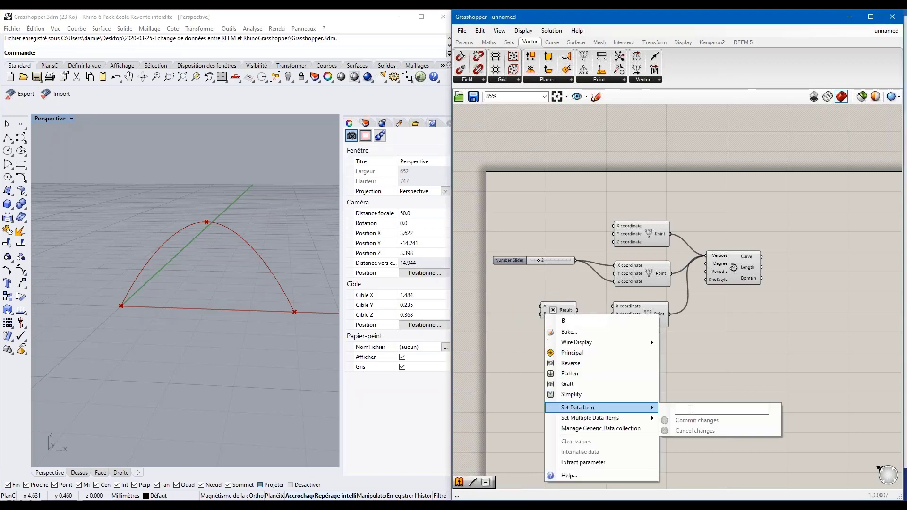
type("2")
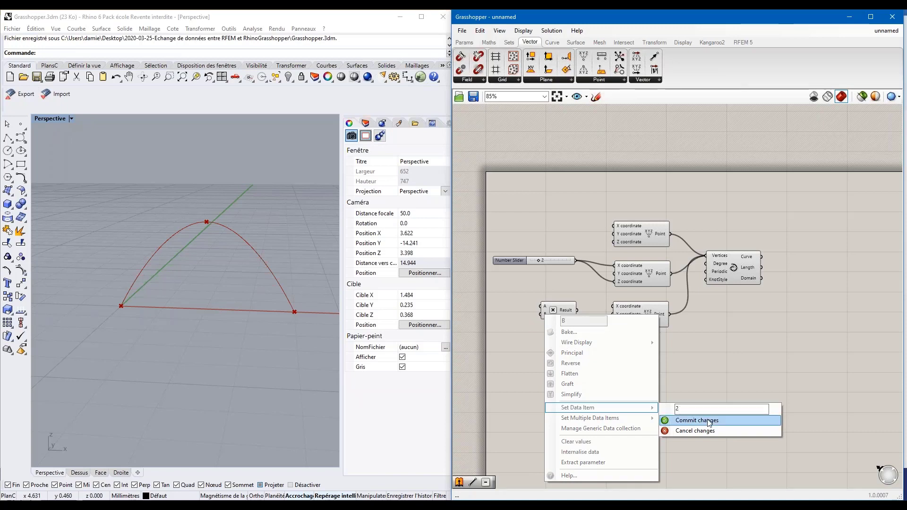
left_click(694, 420)
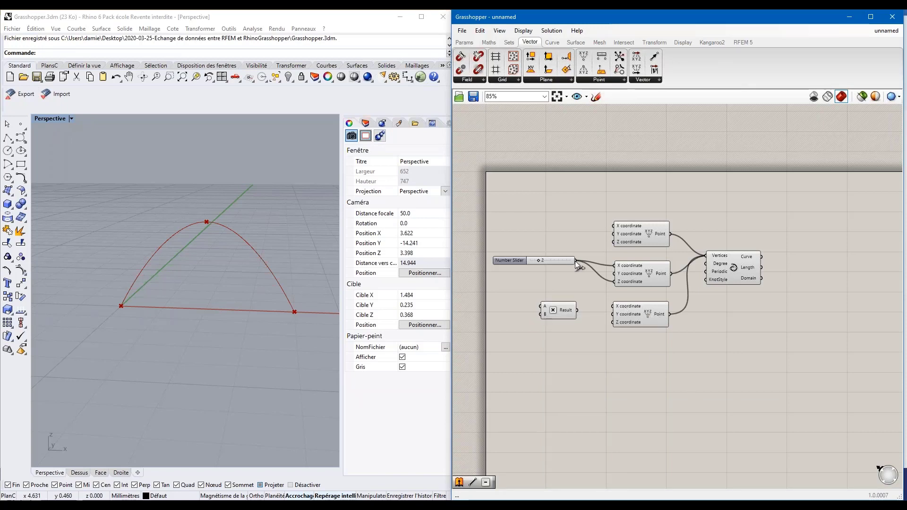
- Connect the slider to the Multiplication's A input and its Result to the third point's X coordinate, and check the arch while varying the slider
left_click_drag(587, 265, 613, 306)
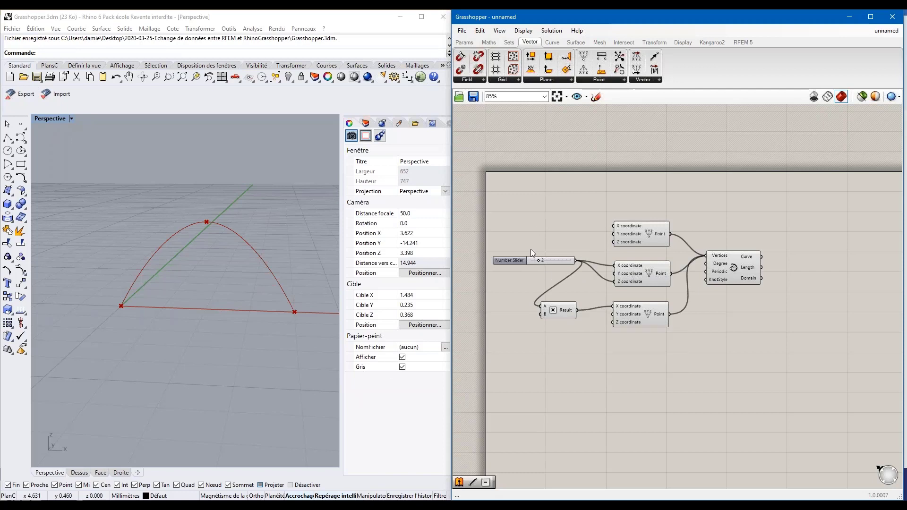
scroll(240, 330, "down", 10)
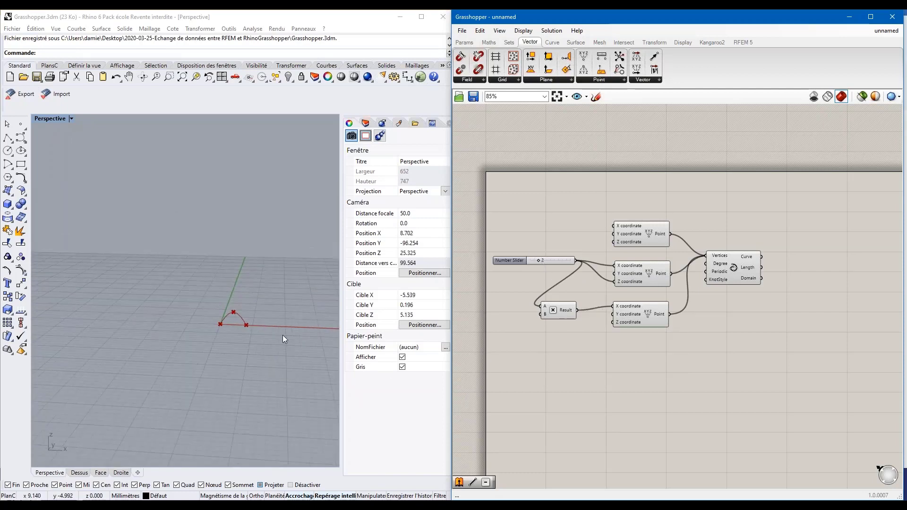
scroll(284, 336, "up", 4)
scroll(540, 269, "up", 1)
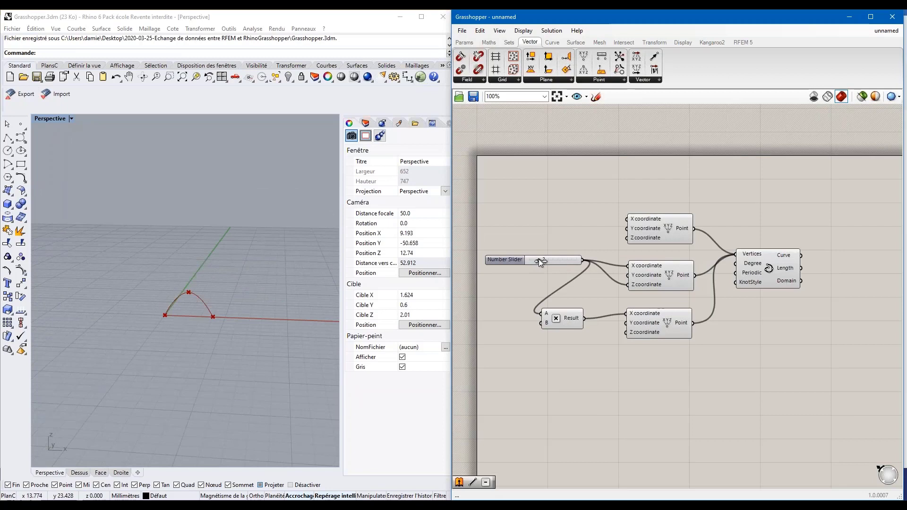
mouse_move(538, 258)
left_mouse_down()
mouse_move(557, 262)
mouse_move(539, 262)
left_mouse_up()
scroll(163, 306, "up", 5)
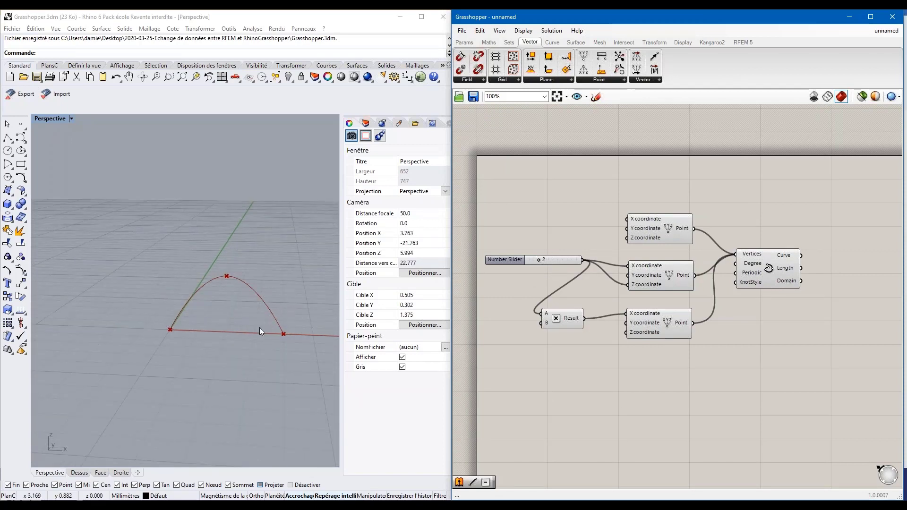
scroll(259, 327, "down", 1)
left_click(299, 310)
right_click_drag(299, 310, 131, 341)
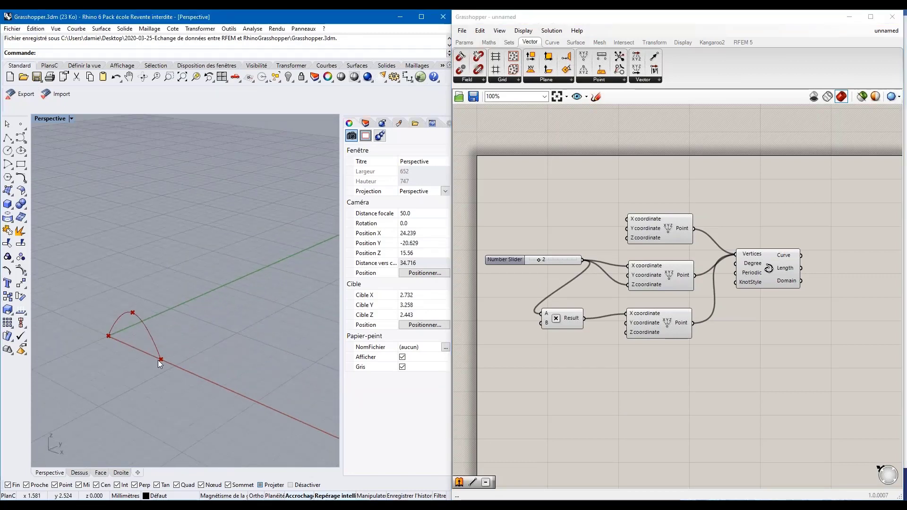
- Add an Extrude component beyond the Interpolate component and connect the Curve output to its Base input
left_click(773, 282)
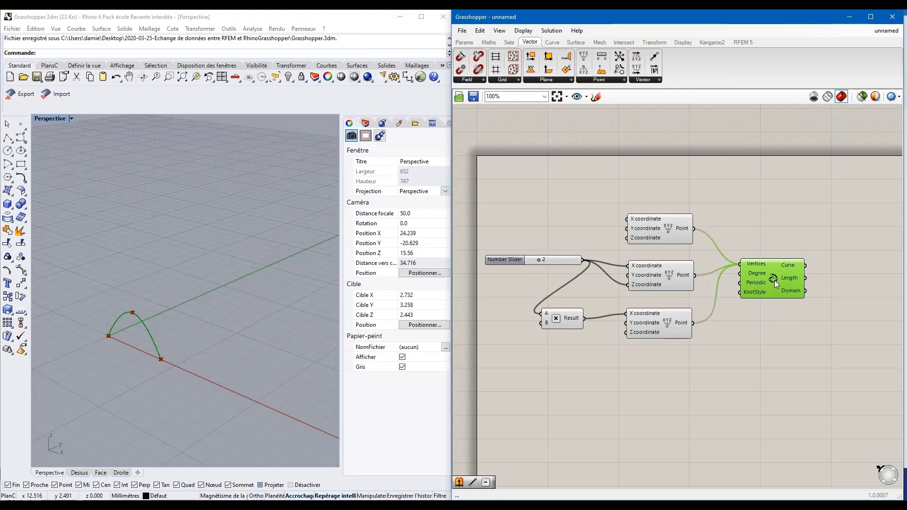
scroll(612, 290, "down", 3)
scroll(612, 290, "down", 2)
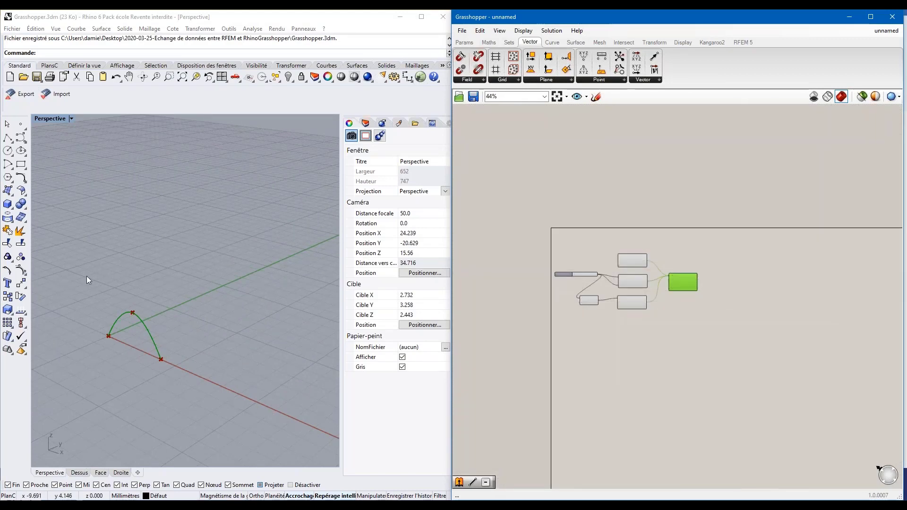
scroll(742, 291, "up", 2)
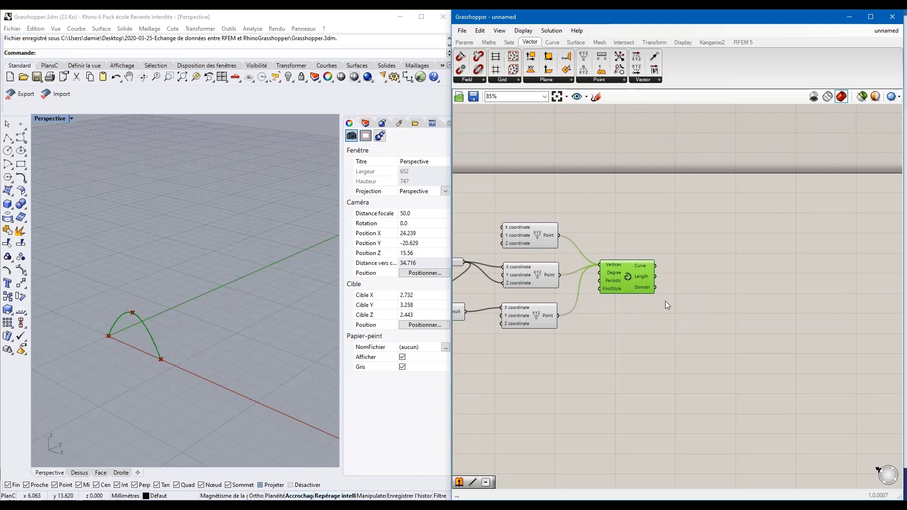
scroll(665, 301, "down", 1)
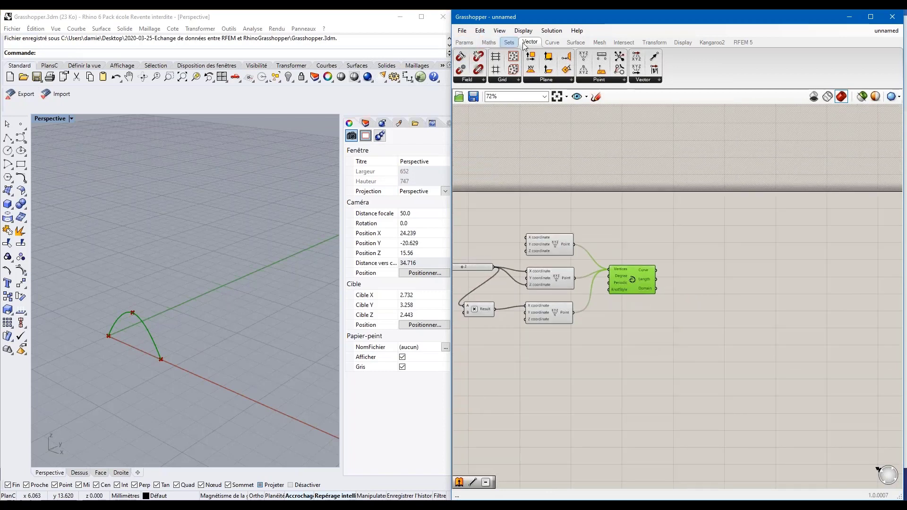
double_click(720, 347)
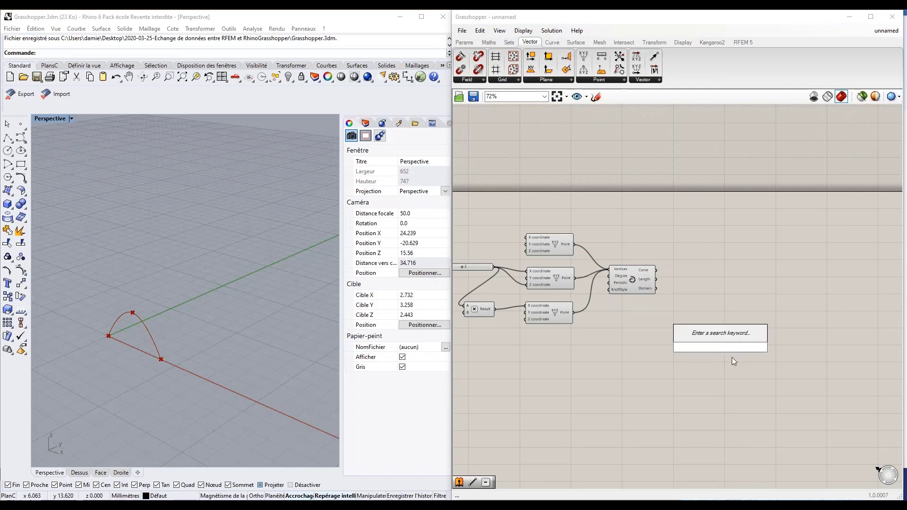
type("ex")
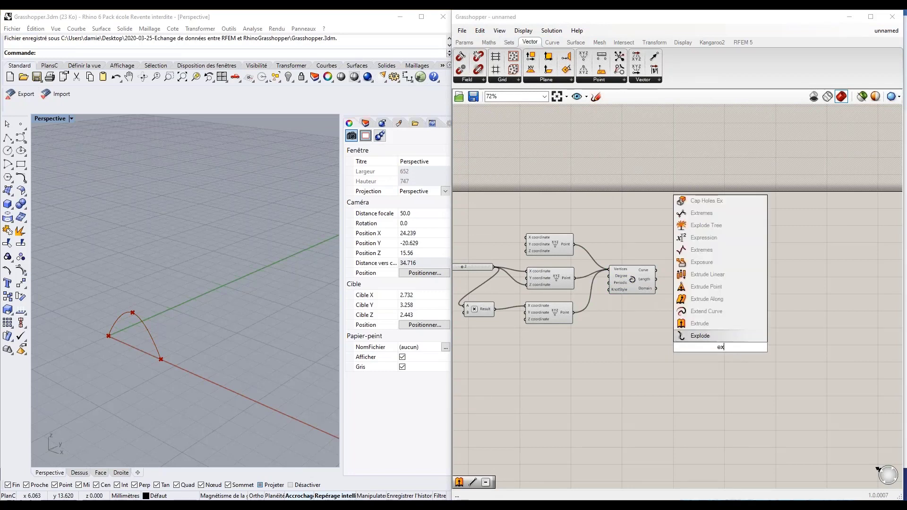
left_click(701, 322)
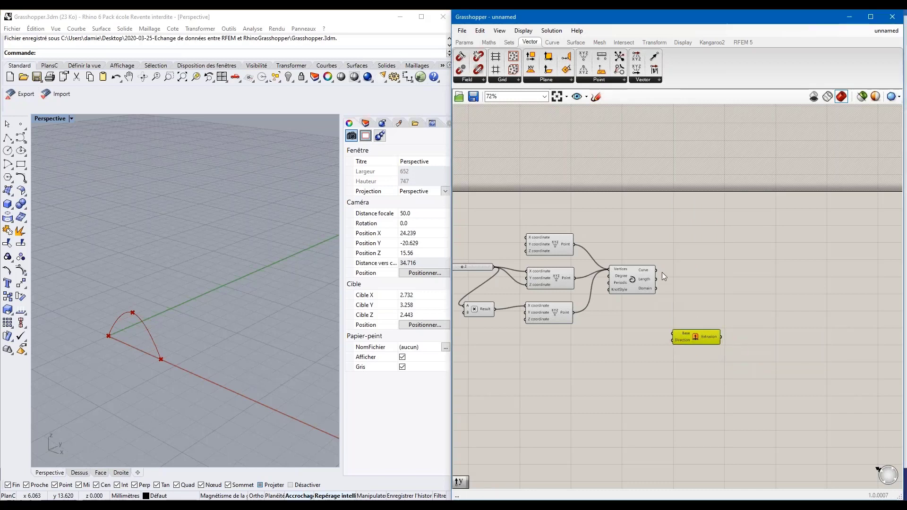
left_click_drag(657, 271, 673, 333)
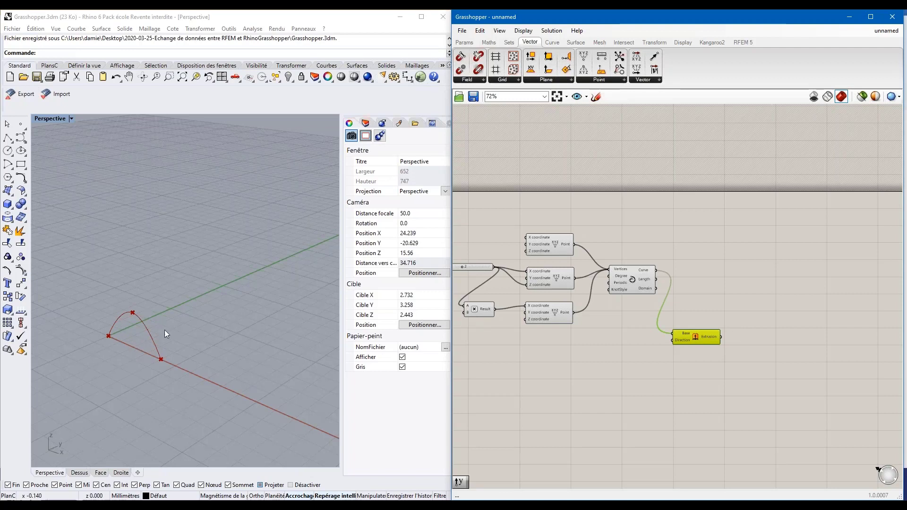
- Add a Unit Y vector component, connect it to the Extrude component's Direction input, and inspect the surface in Rhino
left_click(611, 358)
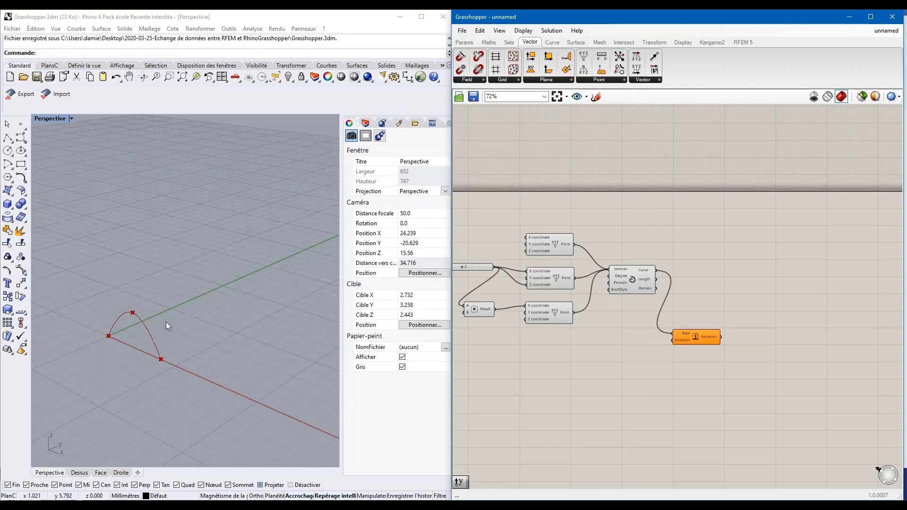
right_click(583, 378)
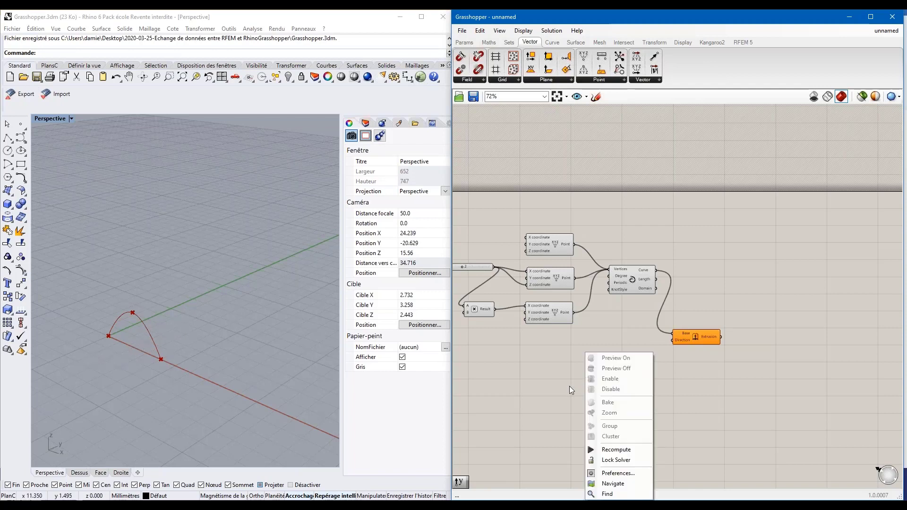
double_click(568, 386)
type("y")
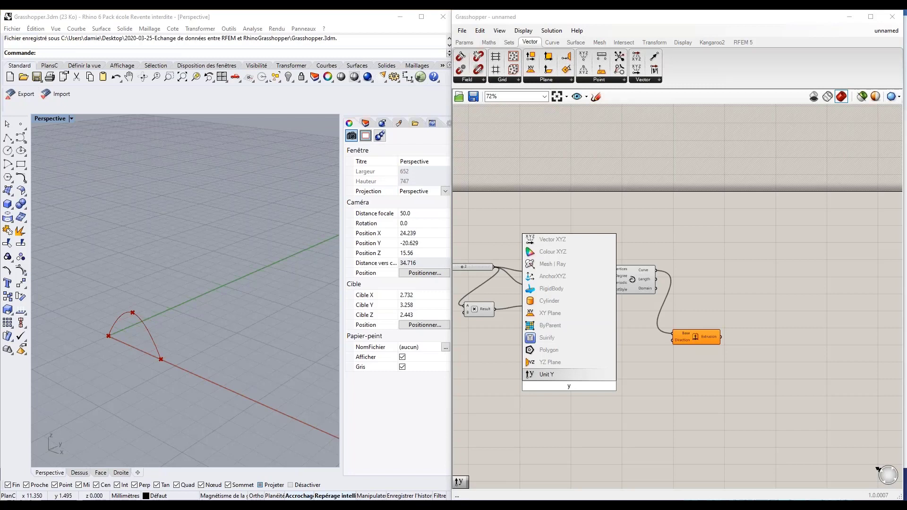
left_click(545, 374)
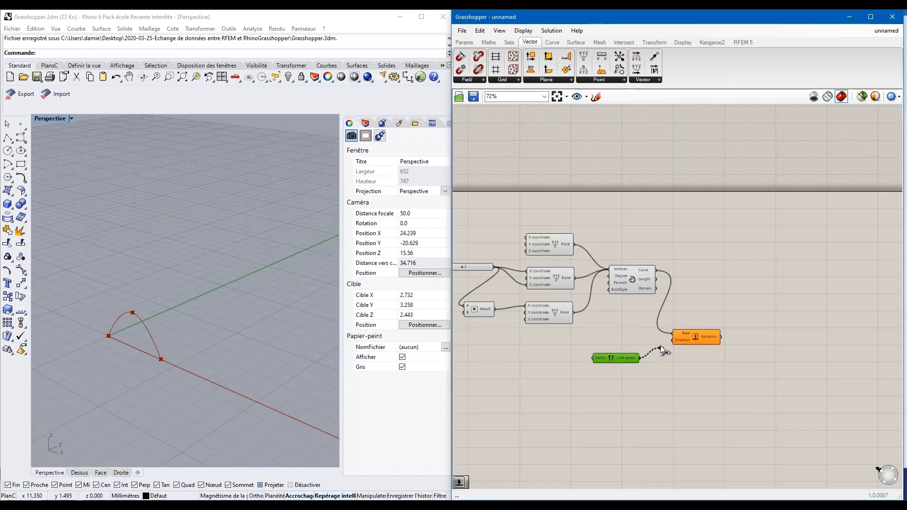
left_click_drag(661, 349, 672, 340)
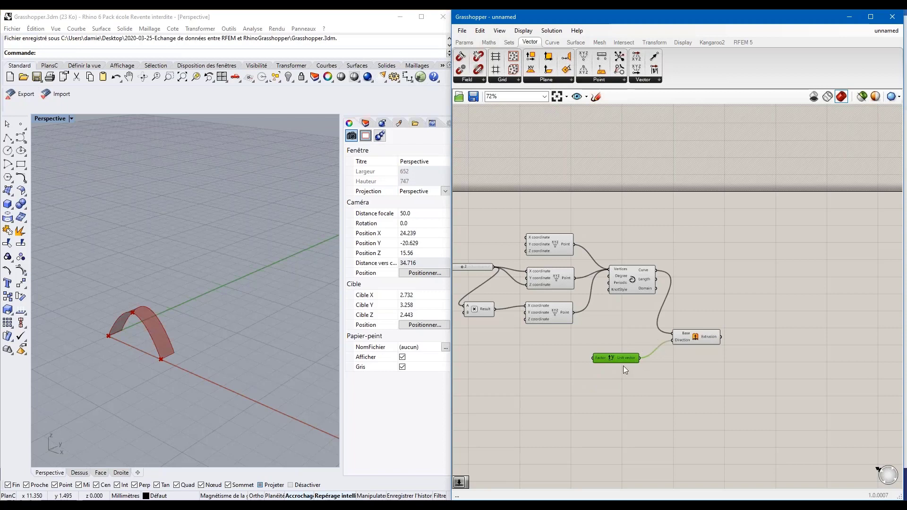
scroll(125, 345, "up", 3)
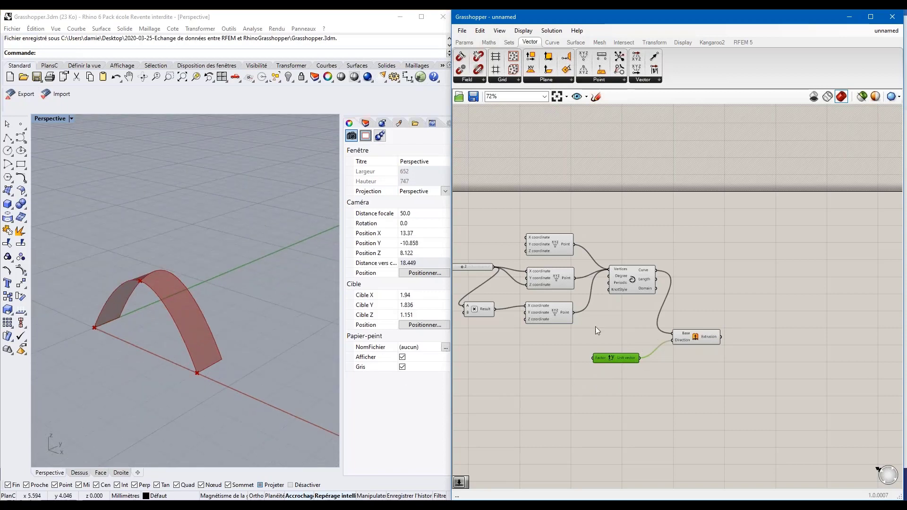
- Add a Number Slider with value 5, connect it to the Unit Y component's Factor input, and adjust the extrusion length to 4
left_click(548, 363)
right_click(521, 353)
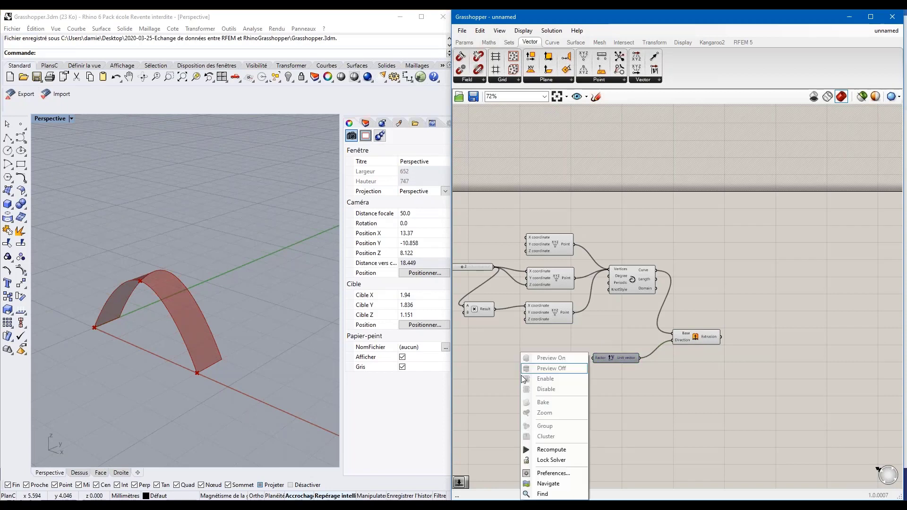
double_click(514, 367)
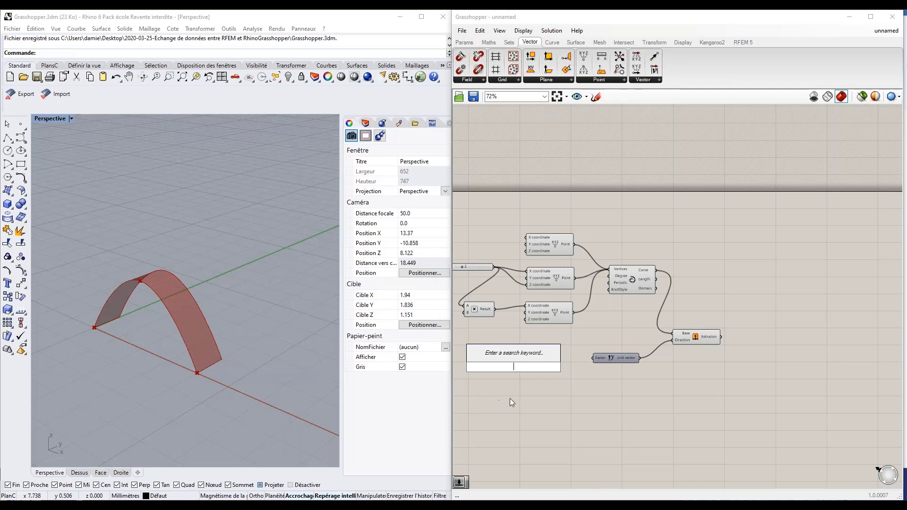
type("5")
left_click(495, 360)
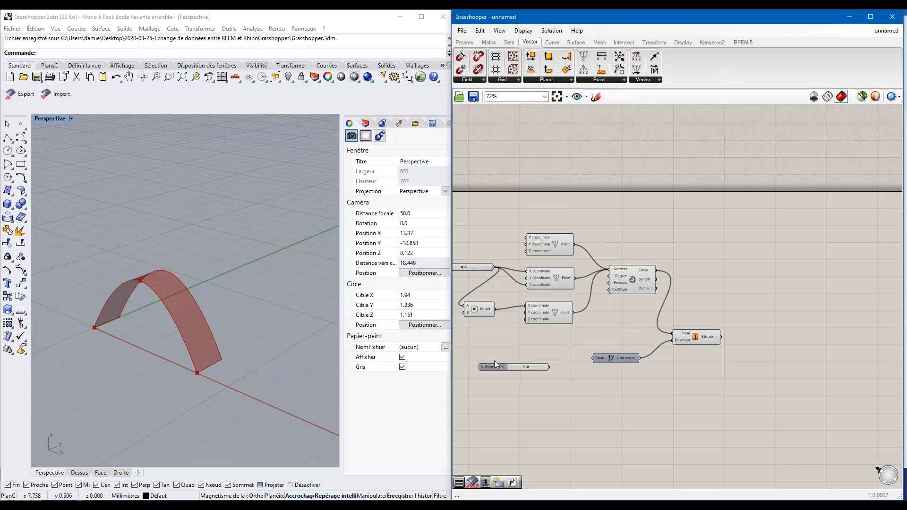
left_click_drag(576, 357, 585, 359)
left_click_drag(525, 367, 539, 367)
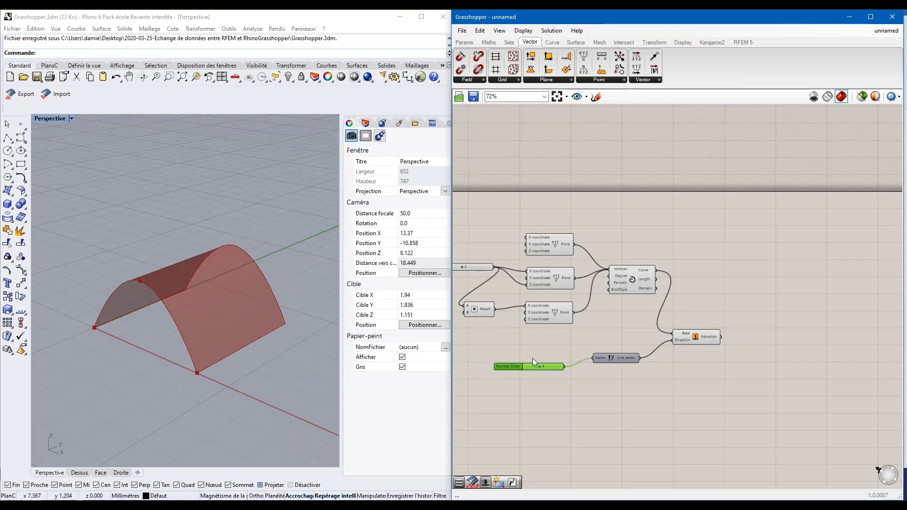
- Add the RFEM 5 component with Input, Units and Tolerance inputs to the canvas beyond the Extrude component
scroll(529, 347, "down", 2)
scroll(534, 350, "up", 1)
scroll(529, 352, "up", 1)
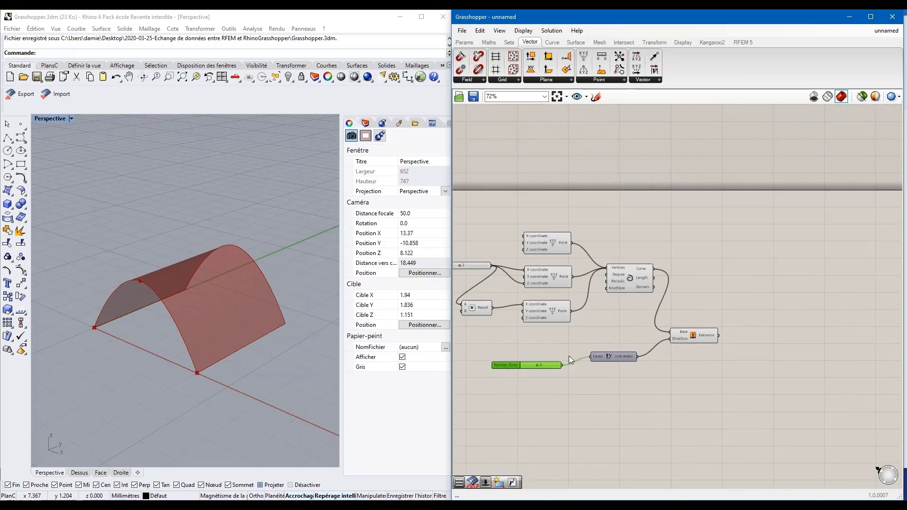
scroll(589, 328, "down", 2)
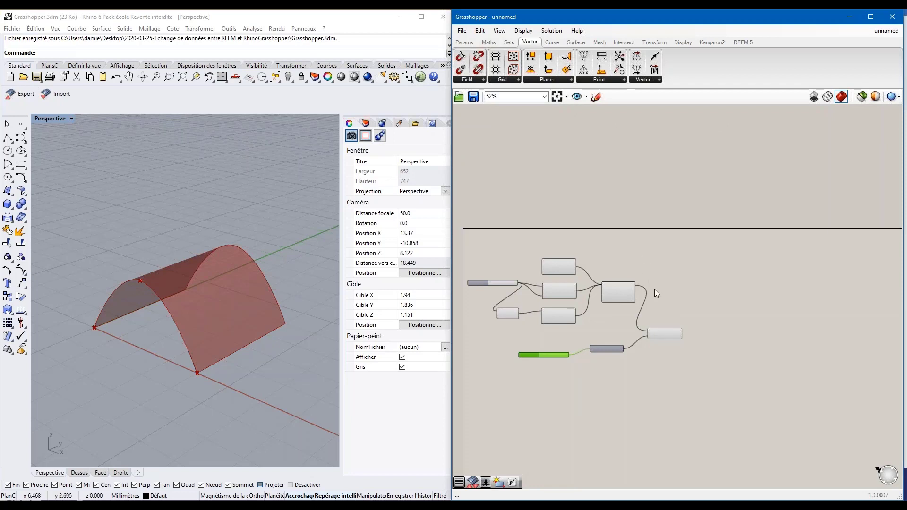
scroll(654, 289, "up", 3)
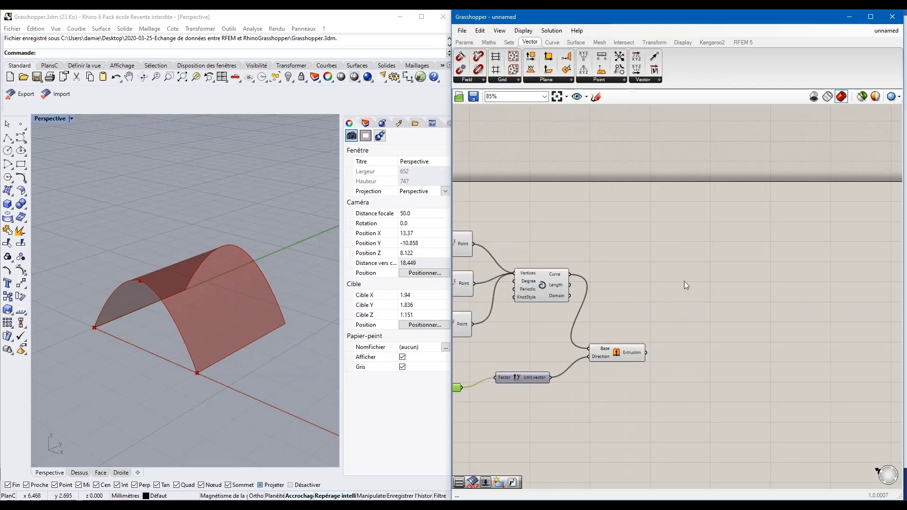
left_click(741, 43)
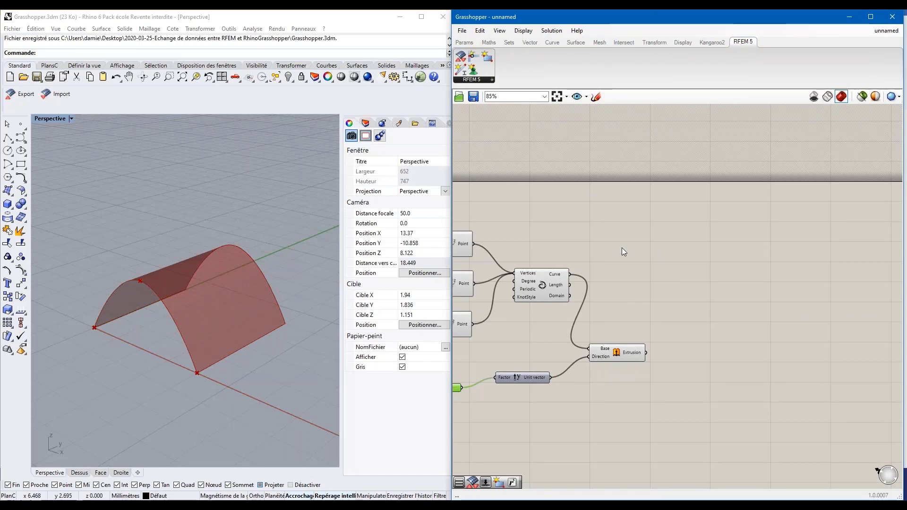
scroll(621, 251, "down", 3)
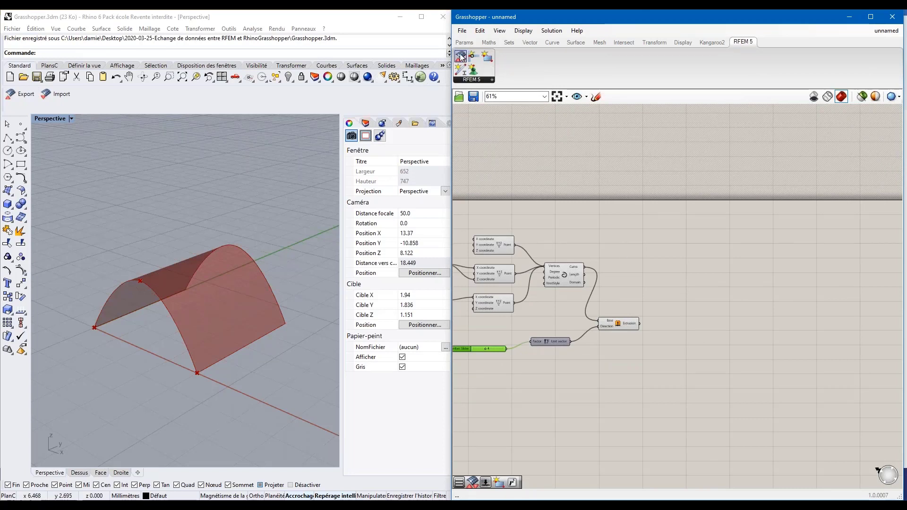
left_click_drag(460, 56, 696, 267)
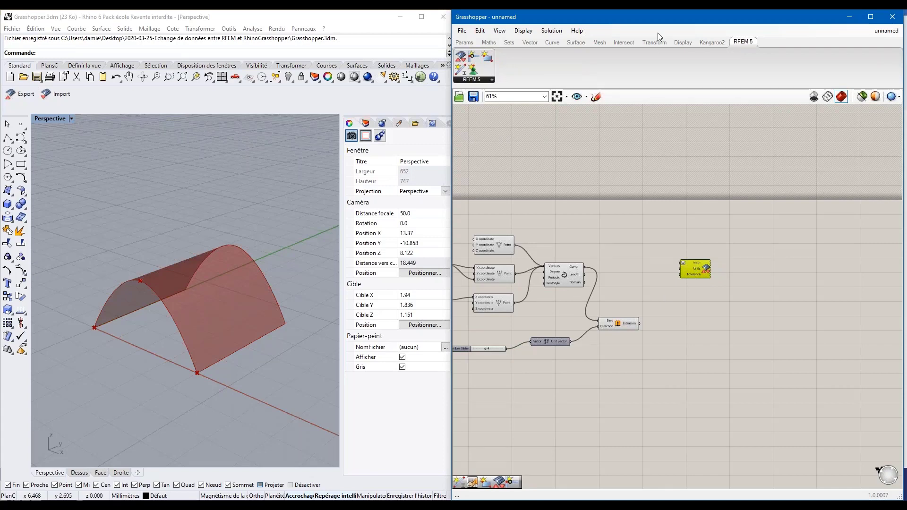
- Snap the Grasshopper window to the opposite half of the screen, switch to RFEM beside it and show the project's data tree
left_click_drag(658, 17, 1, 17)
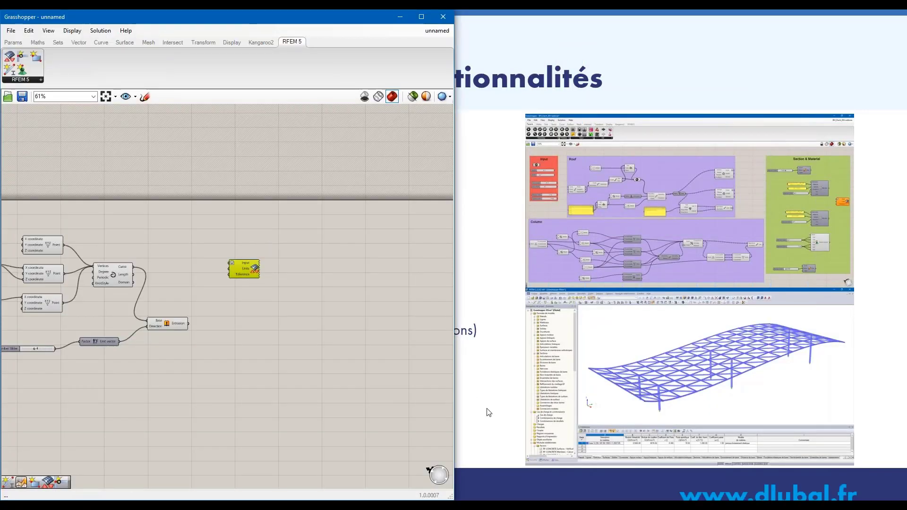
mouse_move(544, 506)
left_click(544, 465)
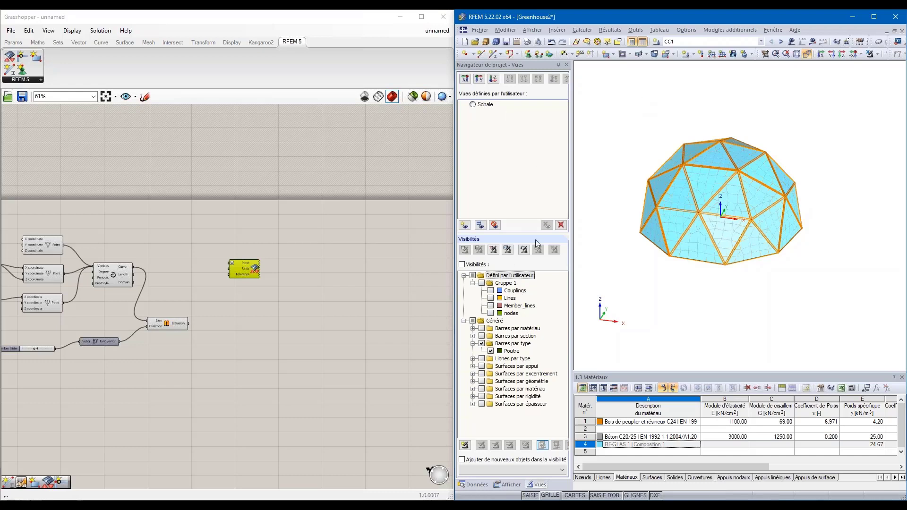
left_click(474, 484)
scroll(503, 137, "up", 3)
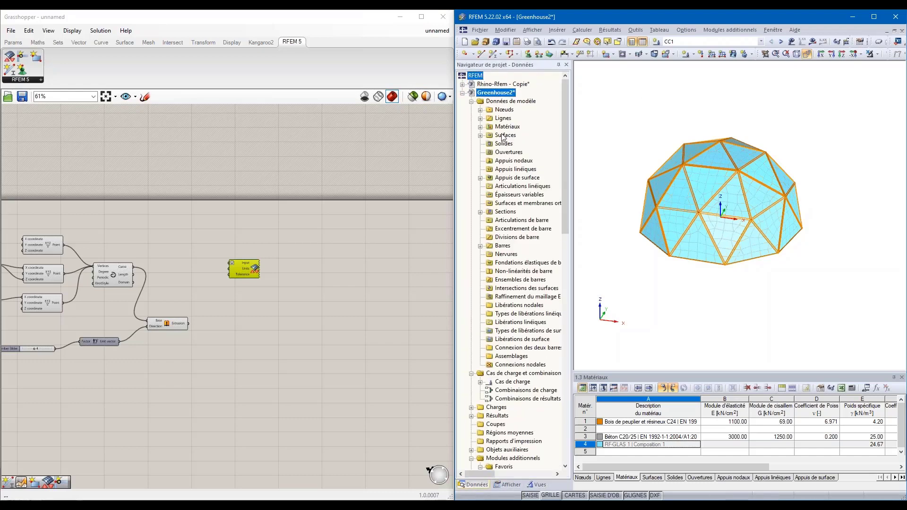
- Close the Greenhouse2 and Rhino-Rfem - Copie models without saving their changes
left_click(493, 95)
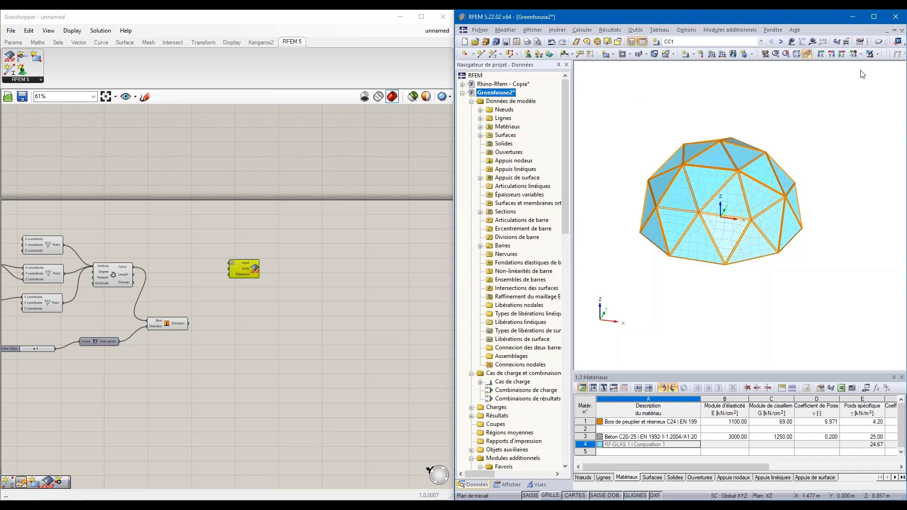
left_click(902, 31)
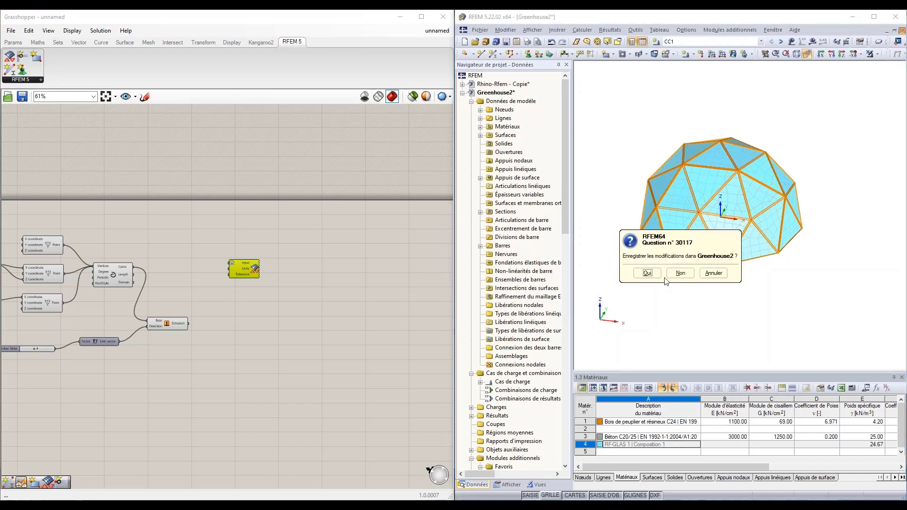
left_click(680, 273)
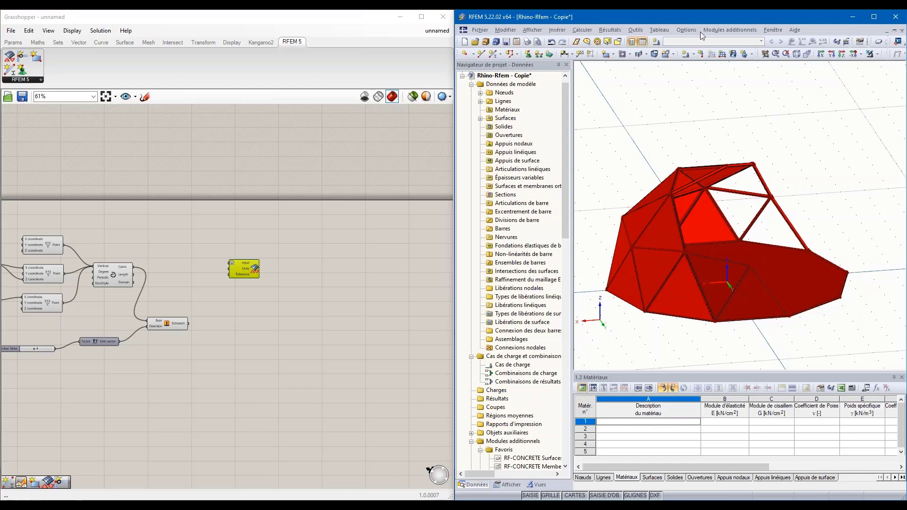
left_click(902, 33)
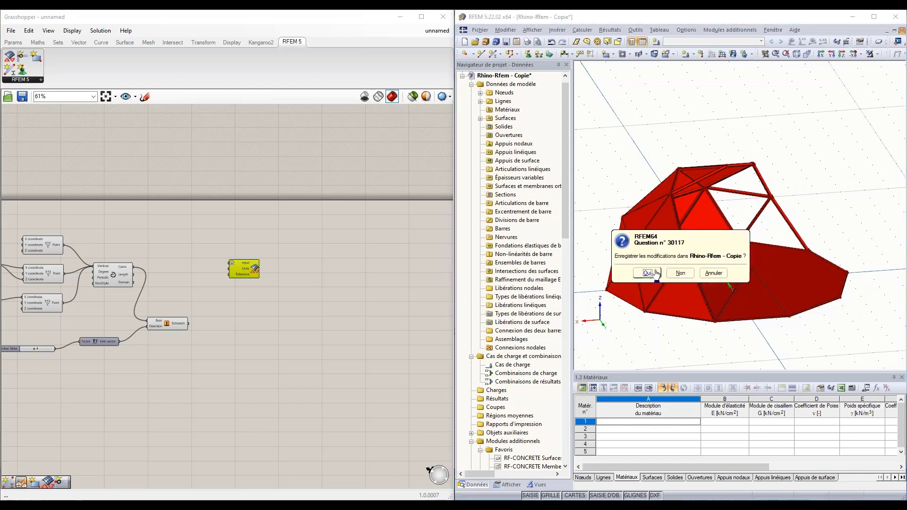
left_click(680, 275)
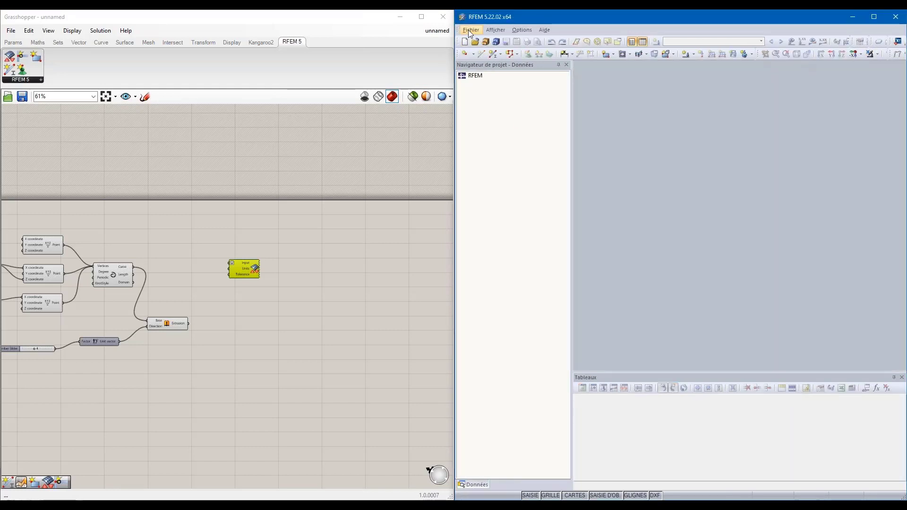
- Open the recent model Grasshopper-Rfem.rf5 in RFEM
left_click(469, 30)
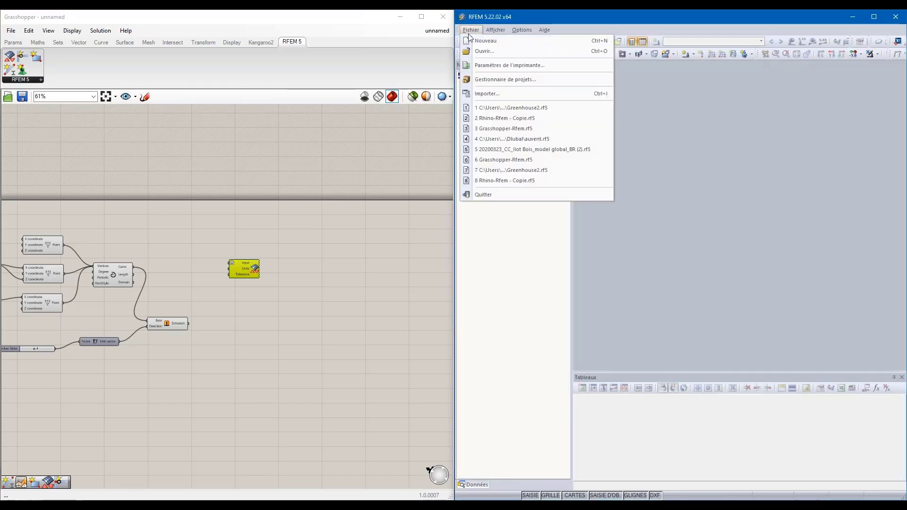
left_click(503, 129)
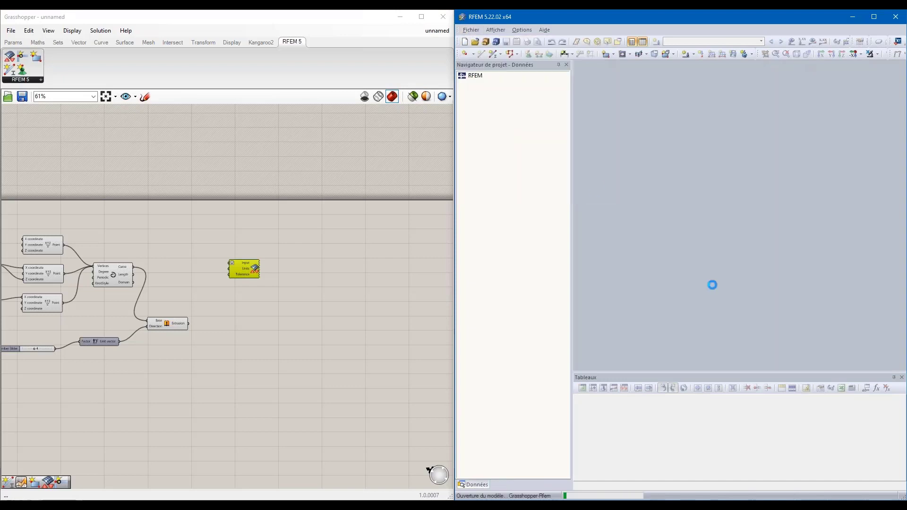
left_click(703, 289)
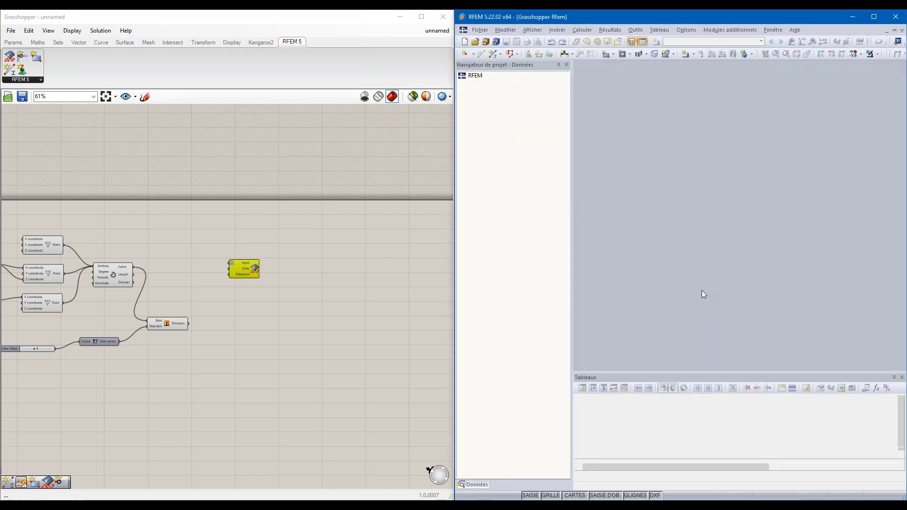
scroll(698, 233, "down", 6)
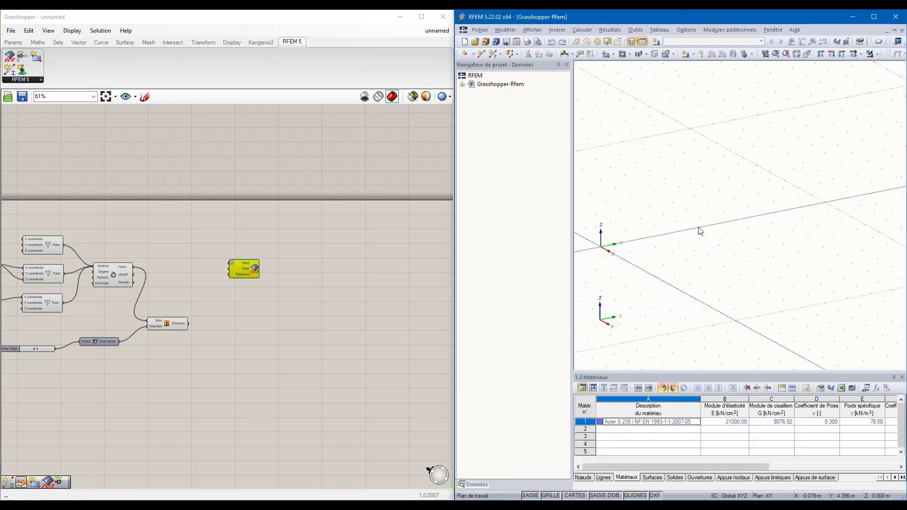
scroll(665, 232, "up", 2)
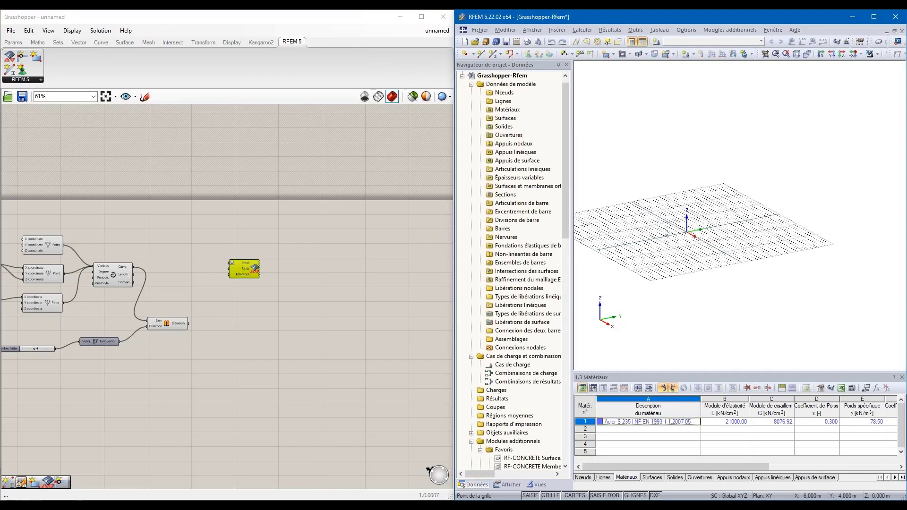
scroll(672, 232, "up", 4)
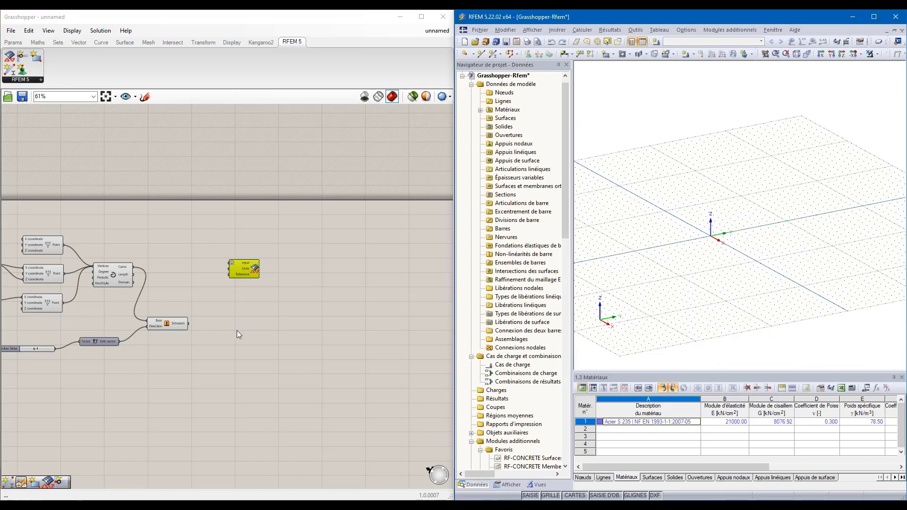
- Switch back to Grasshopper and move the RFEM component closer to the Extrude component
left_click_drag(244, 269, 209, 259)
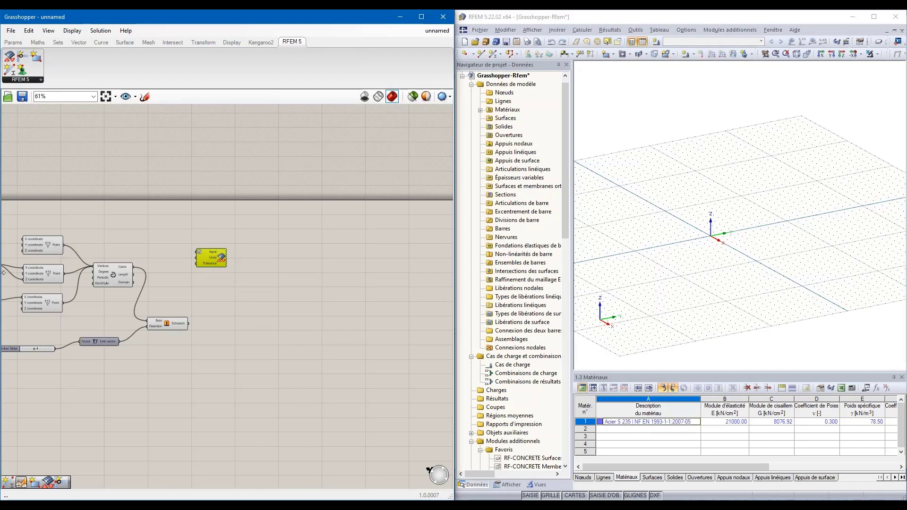
- Connect the Curve output to the Input of the RFEM export component
scroll(99, 255, "up", 4)
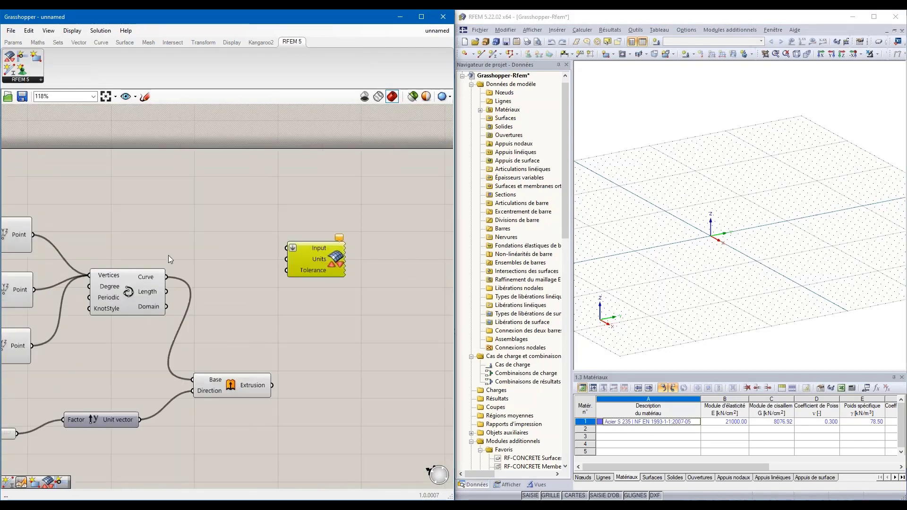
left_click_drag(301, 255, 267, 264)
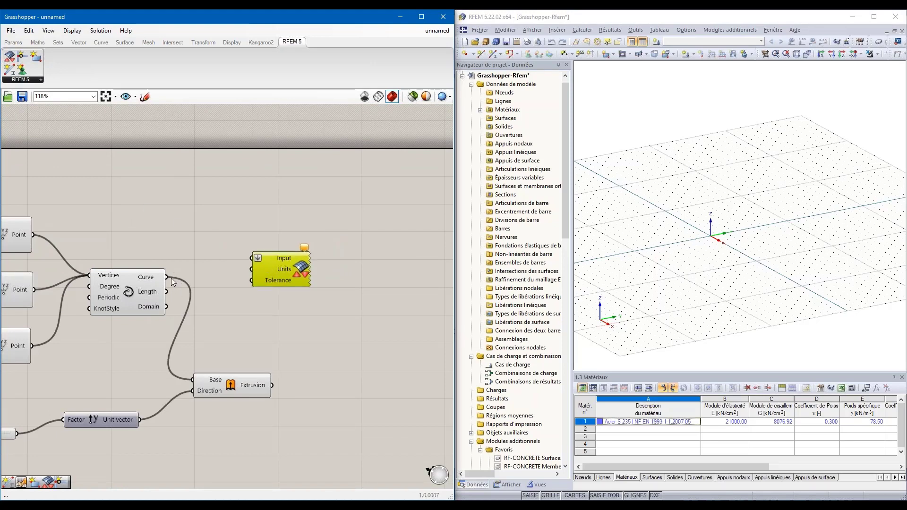
left_click_drag(168, 279, 243, 258)
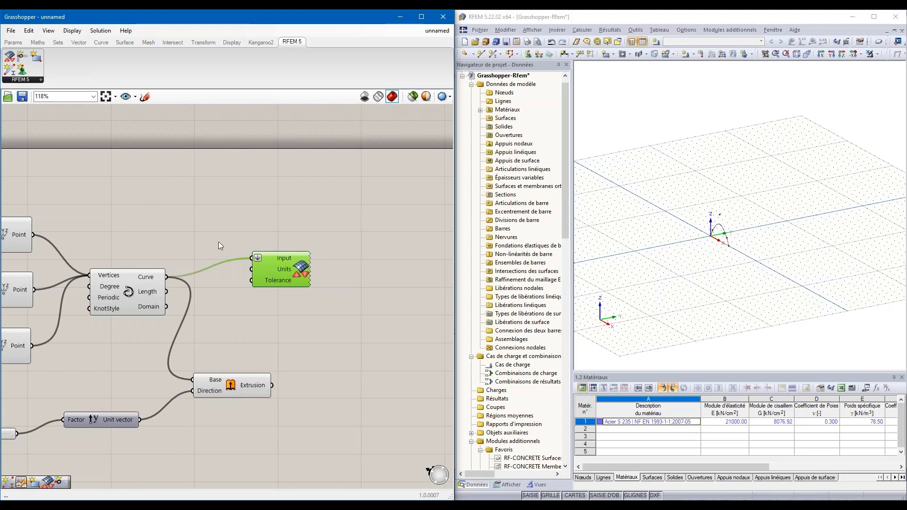
- Examine the exported curve in the RFEM model view from closer up and from different angles
scroll(725, 238, "up", 4)
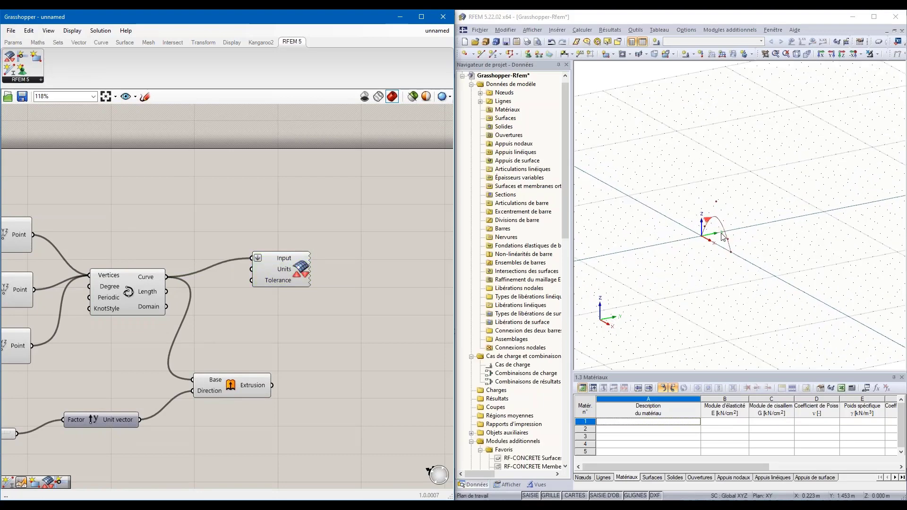
scroll(725, 238, "up", 4)
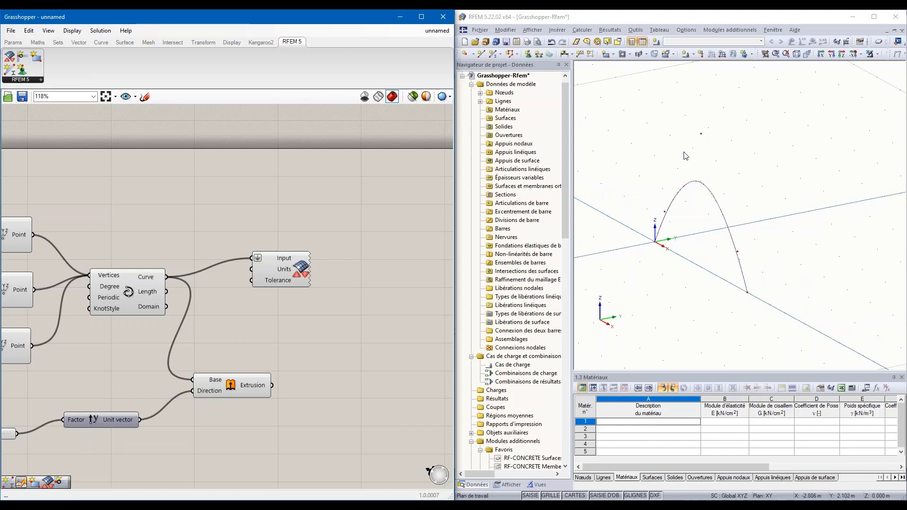
middle_click_drag(643, 259, 697, 232, "ctrl")
right_click(700, 270)
left_click(639, 280)
middle_click_drag(673, 274, 652, 263, "ctrl")
scroll(237, 326, "down", 1)
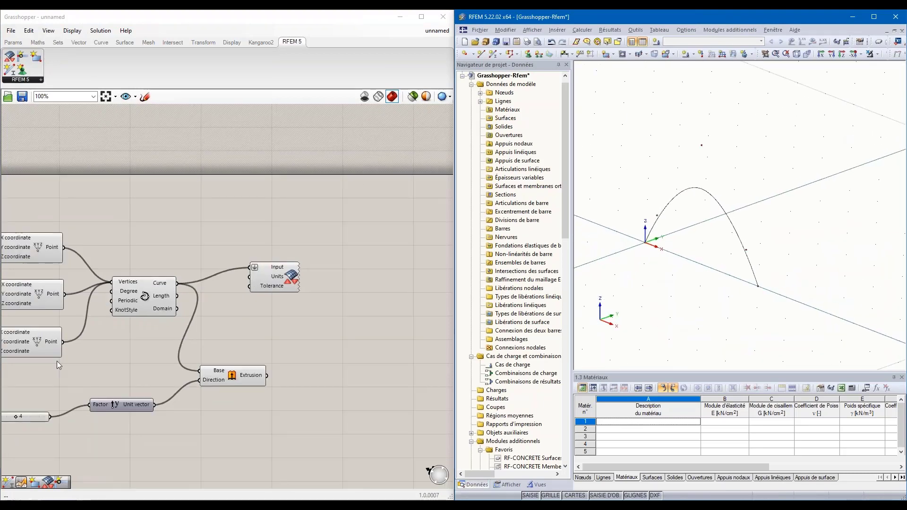
- Set the number slider that drives the curve's point coordinates to 3
left_click(94, 343)
right_click_drag(112, 357, 342, 365)
left_click_drag(141, 287, 144, 288)
scroll(325, 353, "down", 1)
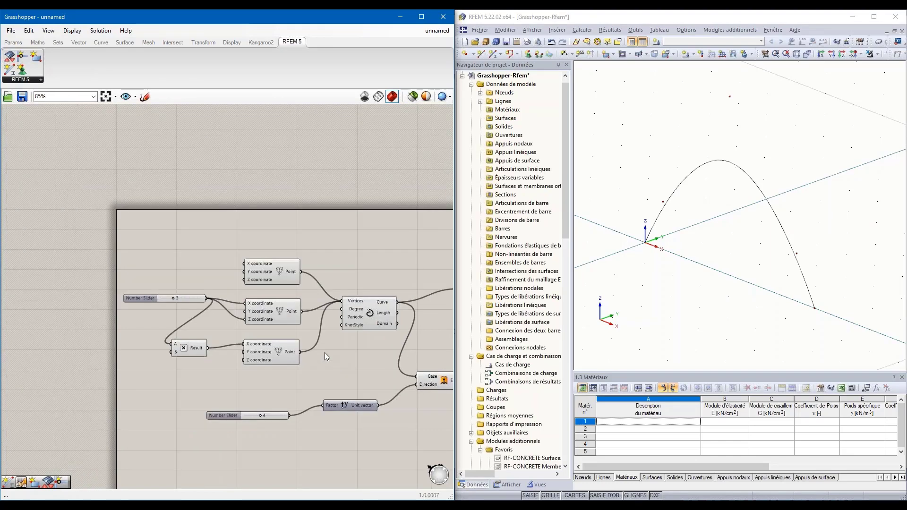
- Connect the Extrusion output to the Input of the RFEM export component in place of the curve
scroll(305, 347, "down", 5)
scroll(412, 327, "up", 6)
scroll(363, 326, "up", 3)
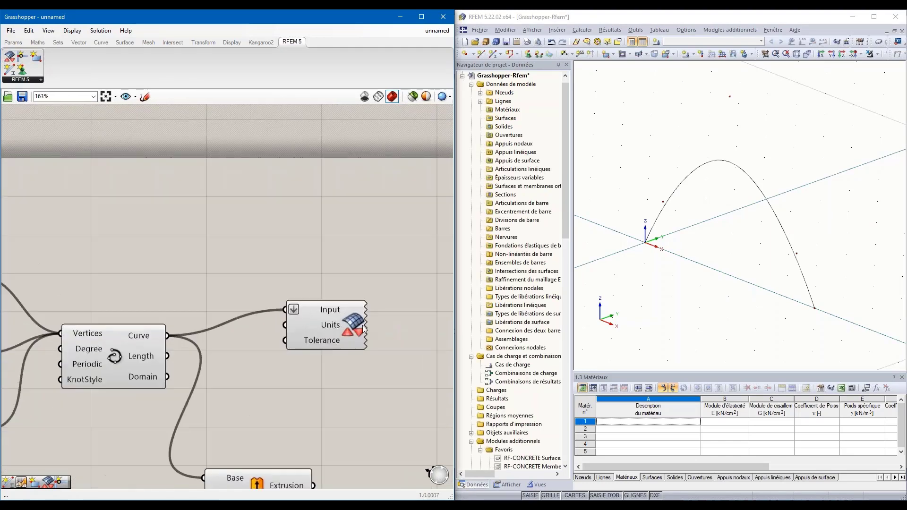
scroll(346, 354, "down", 1)
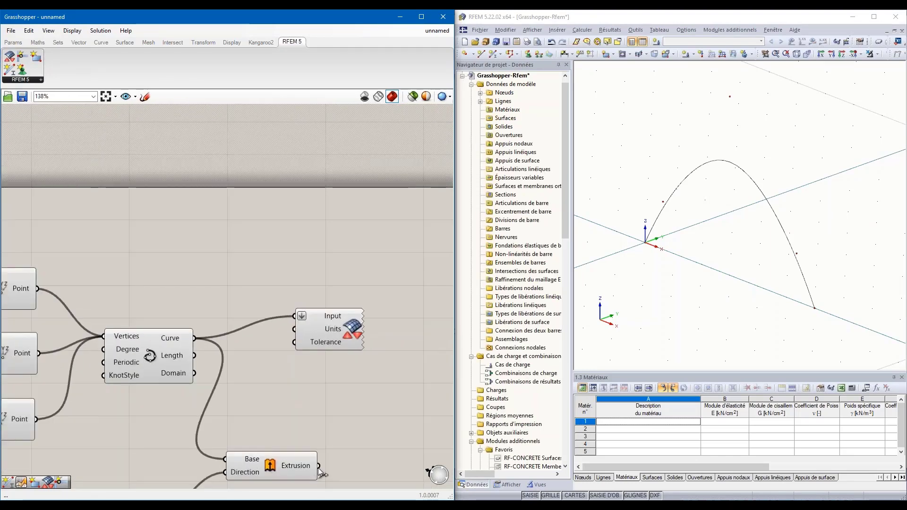
left_click_drag(318, 466, 295, 316)
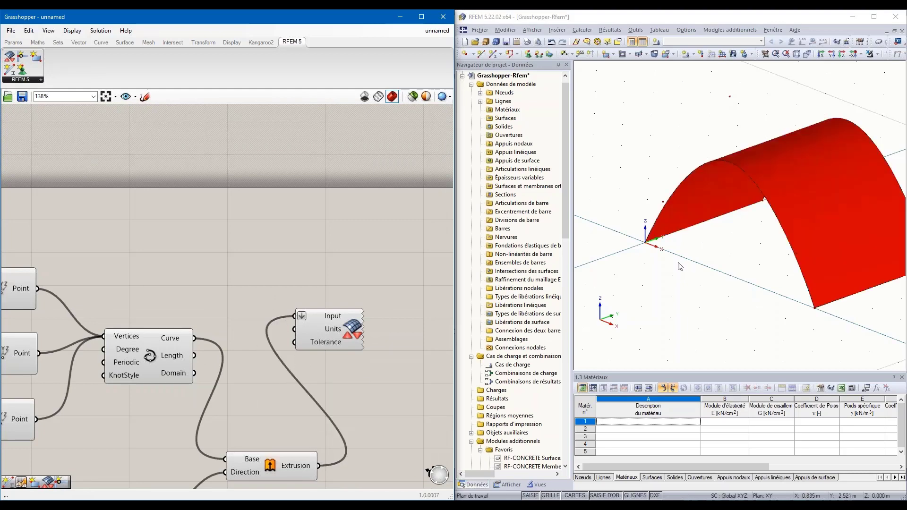
- Examine the exported vault surface in RFEM and check its surface properties, leaving without changes
scroll(672, 271, "down", 6)
scroll(651, 273, "up", 4)
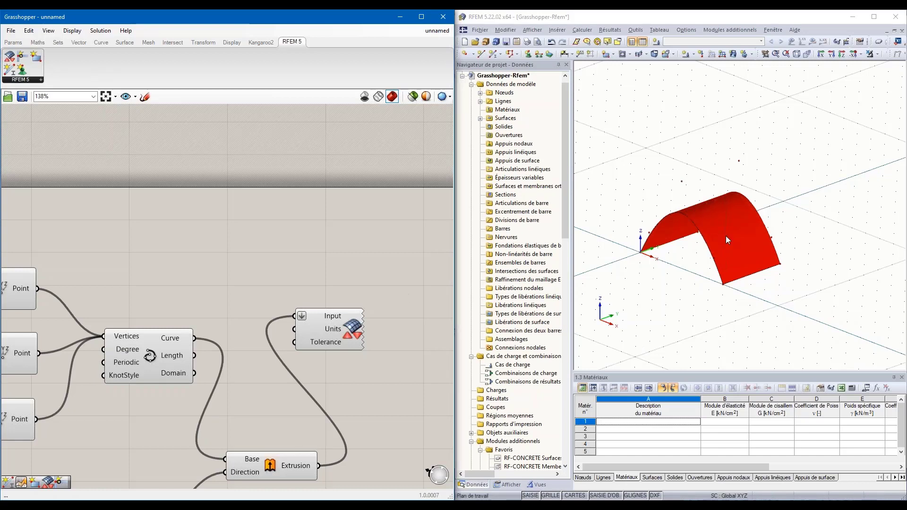
double_click(738, 267)
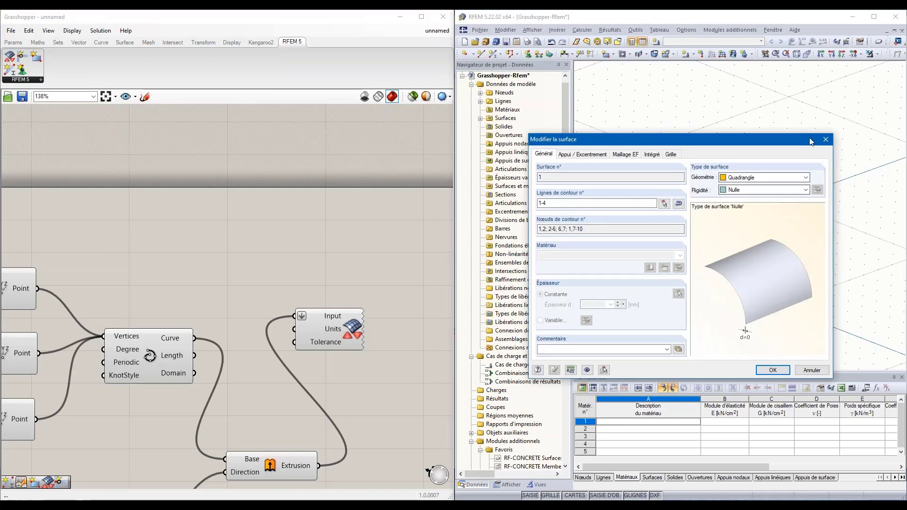
left_click(826, 139)
- Set the number slider feeding the extrusion's unit vector to 8
scroll(245, 341, "down", 5)
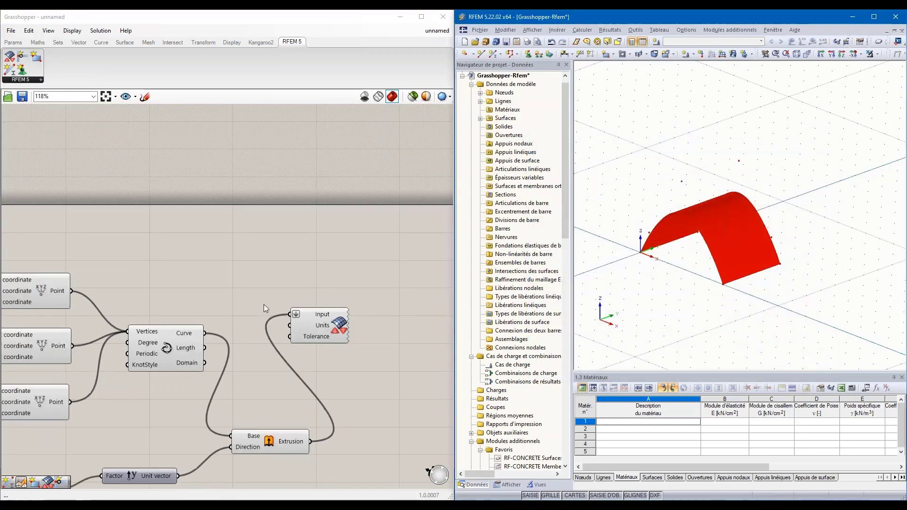
left_click_drag(80, 449, 95, 451)
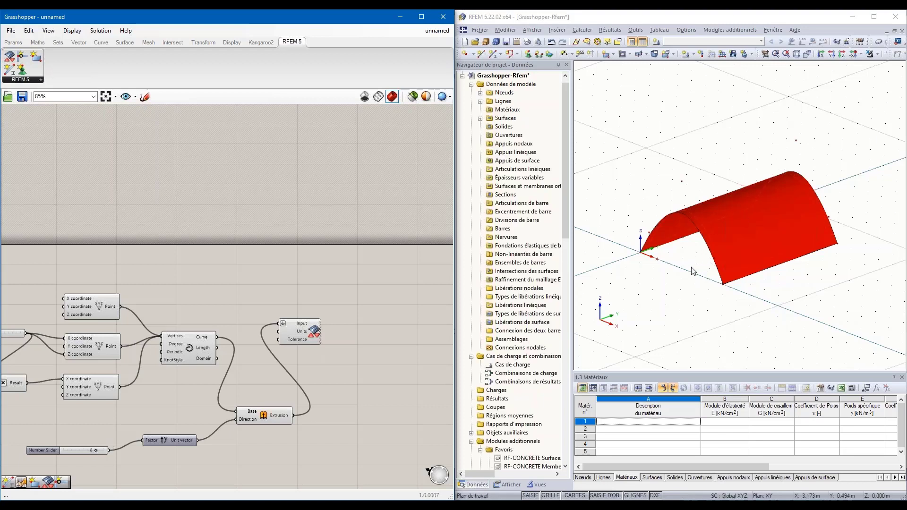
left_click(517, 337)
- Move the RFEM export component farther from the extrusion and disconnect the Extrusion from its Input
left_click_drag(294, 334, 353, 356)
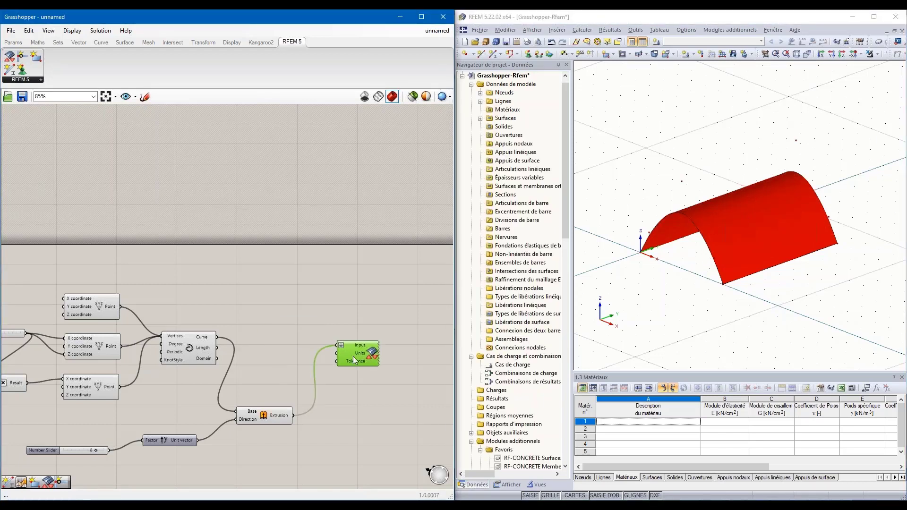
right_click(350, 344)
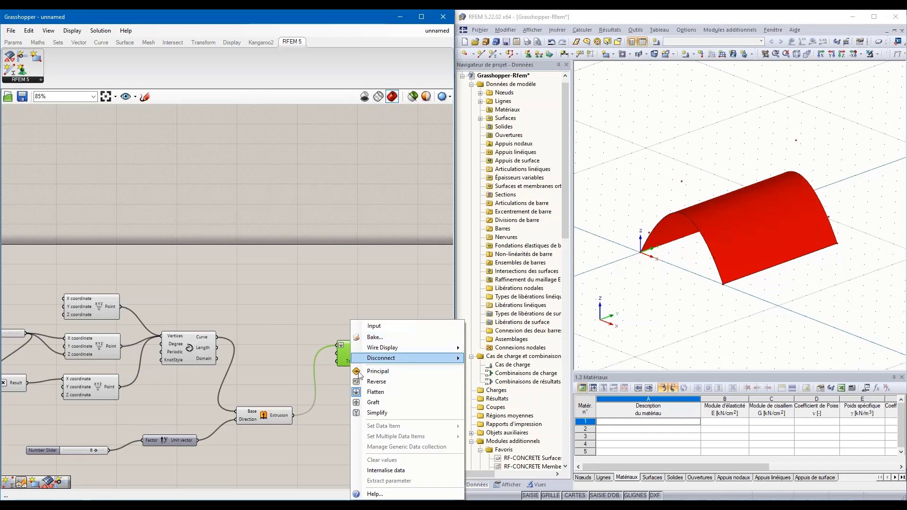
mouse_move(378, 359)
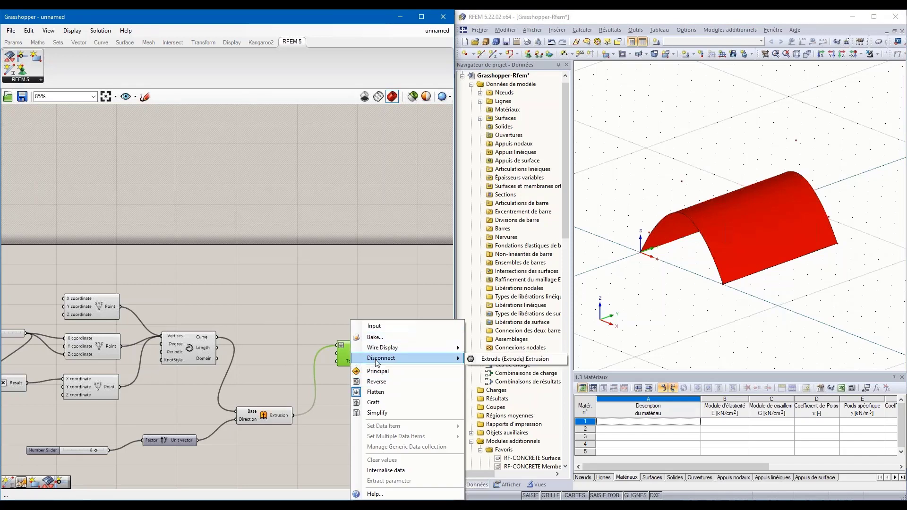
left_click(479, 360)
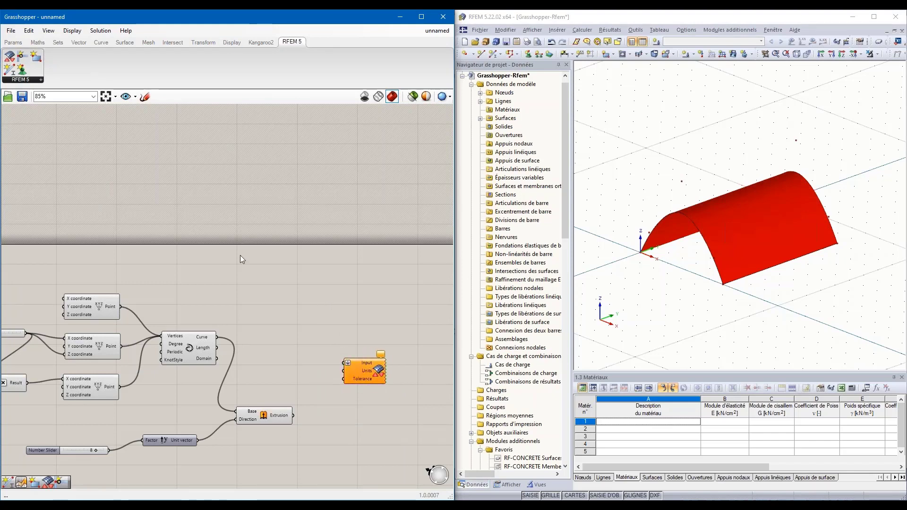
- Maximize the Grasshopper window, add an RFEM Member component and space it apart from the export component
scroll(272, 378, "up", 3)
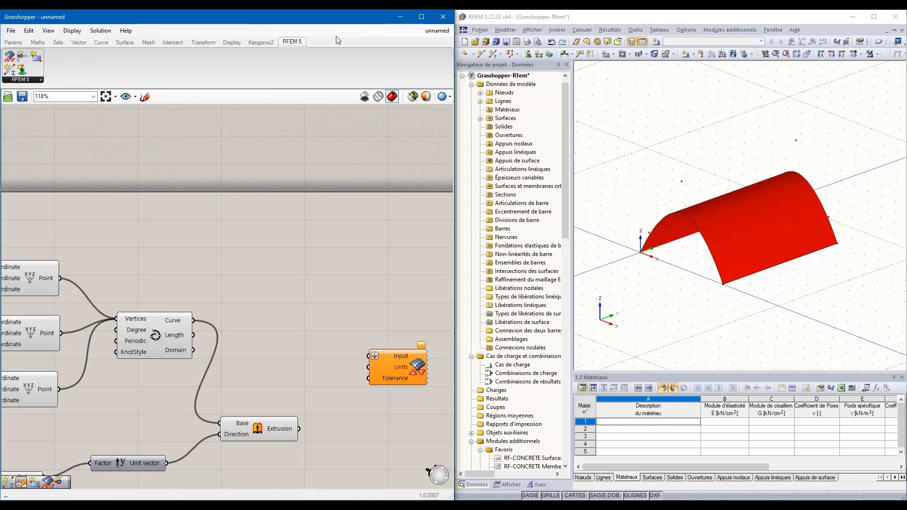
left_click_drag(337, 22, 474, 10)
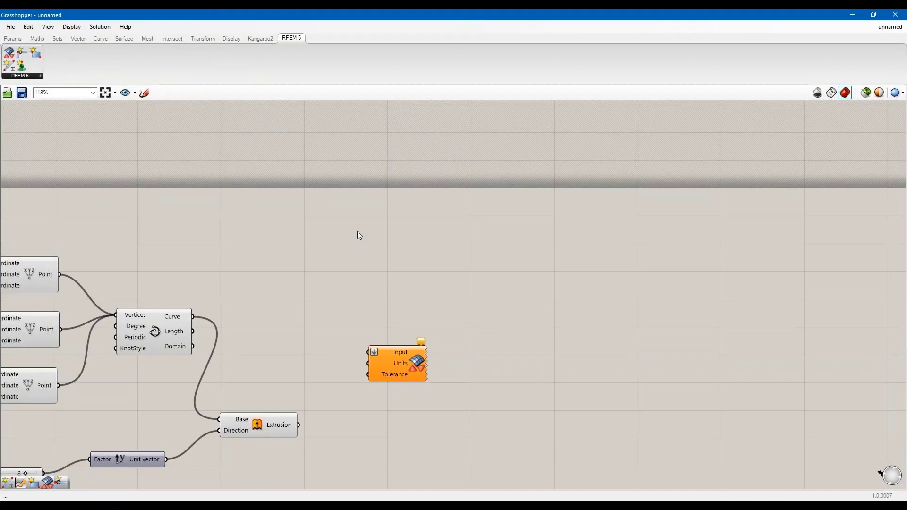
scroll(277, 305, "down", 5)
scroll(219, 299, "up", 4)
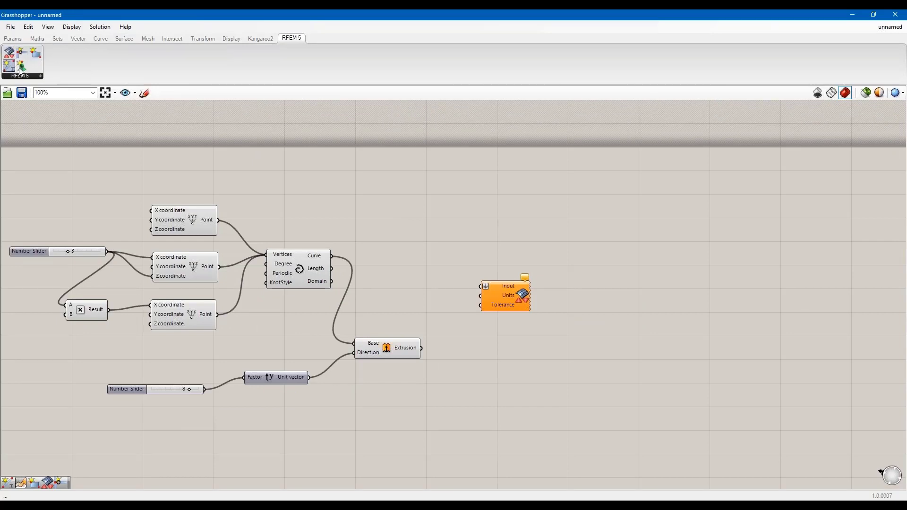
left_click_drag(20, 70, 425, 188)
left_click_drag(517, 302, 714, 367)
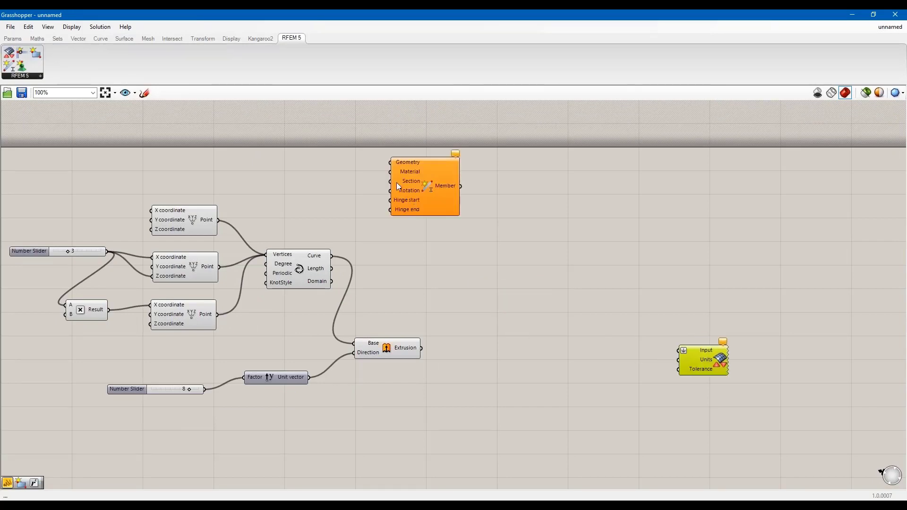
left_click_drag(426, 187, 555, 217)
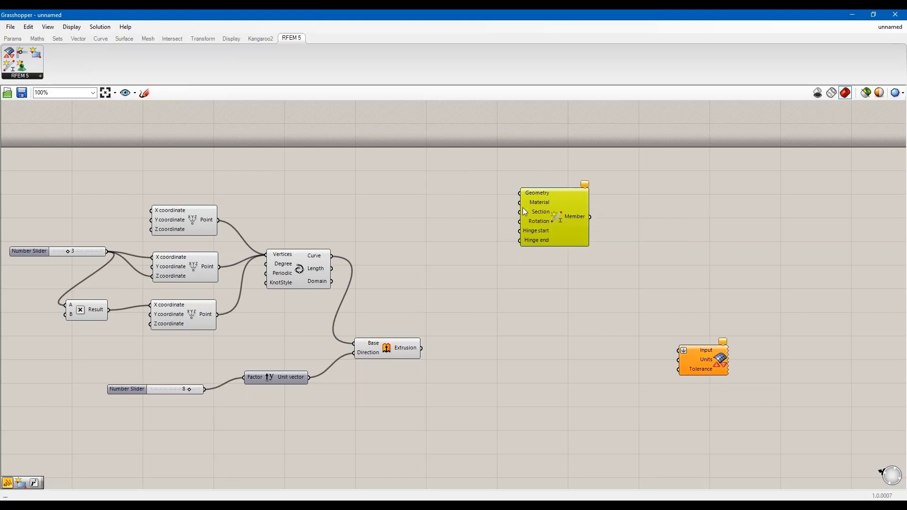
- Connect the Curve output to the Member component's Geometry input and add an empty panel beside the component
left_click_drag(330, 257, 518, 194)
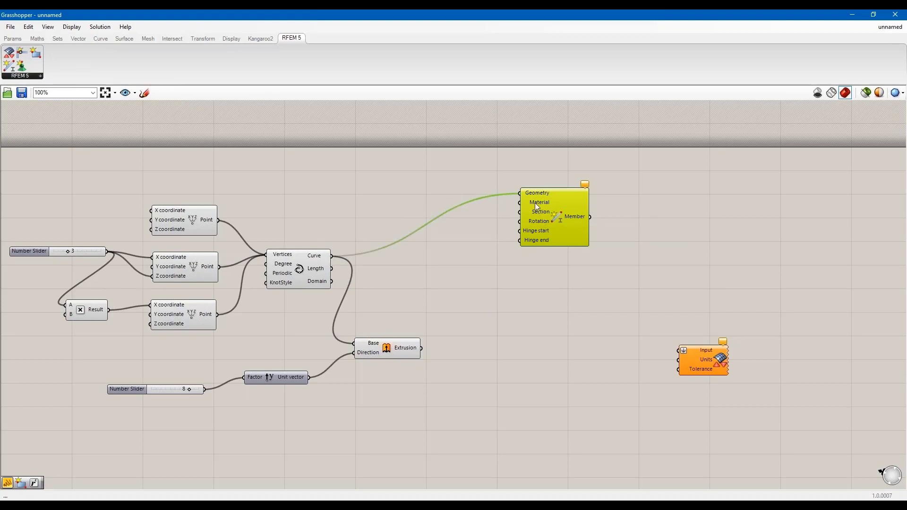
left_click(502, 216)
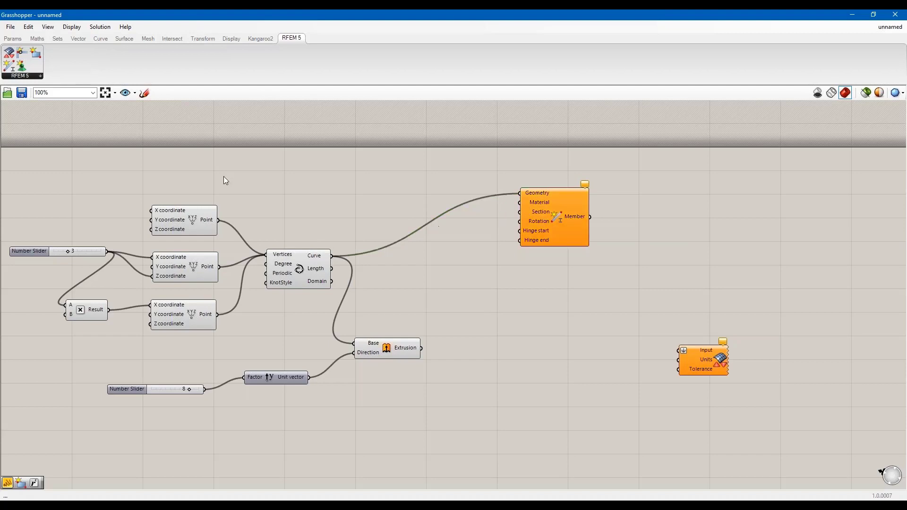
left_click(13, 38)
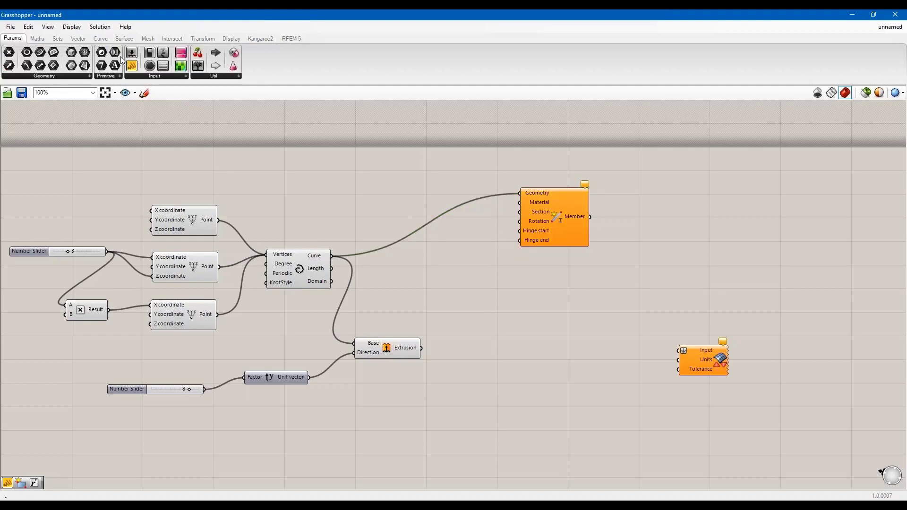
left_click_drag(430, 253, 425, 185)
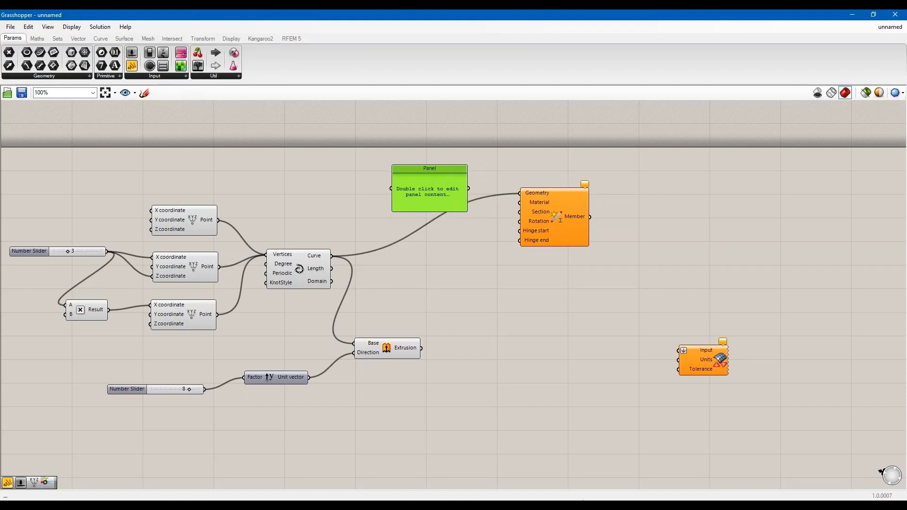
- Switch to RFEM and open the material library for a new material
left_click(521, 505)
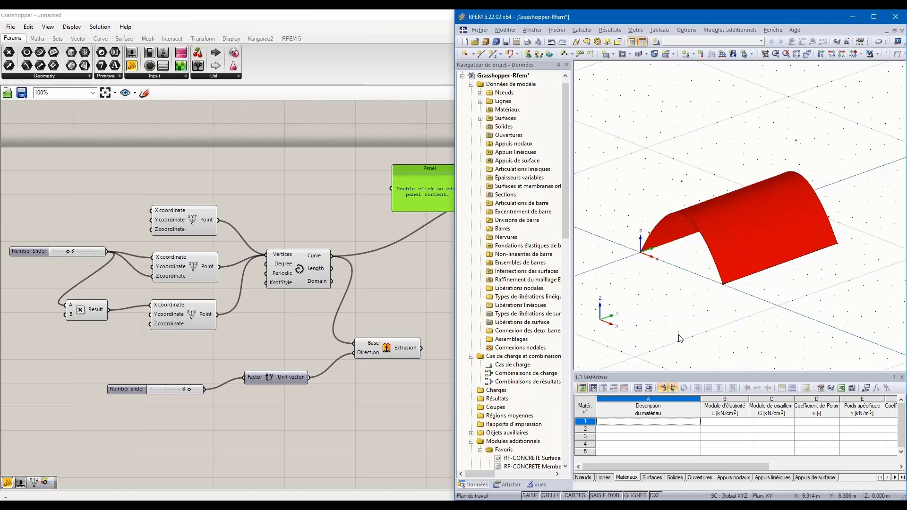
right_click(503, 110)
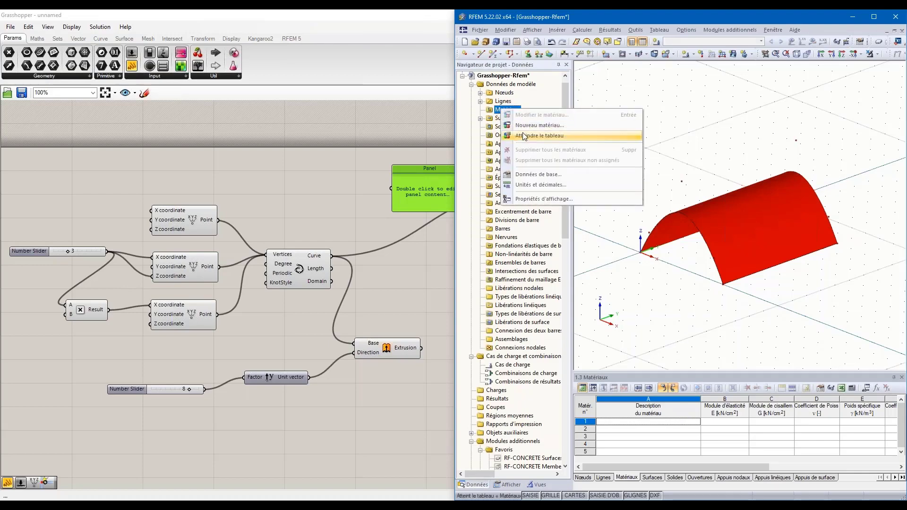
left_click(534, 126)
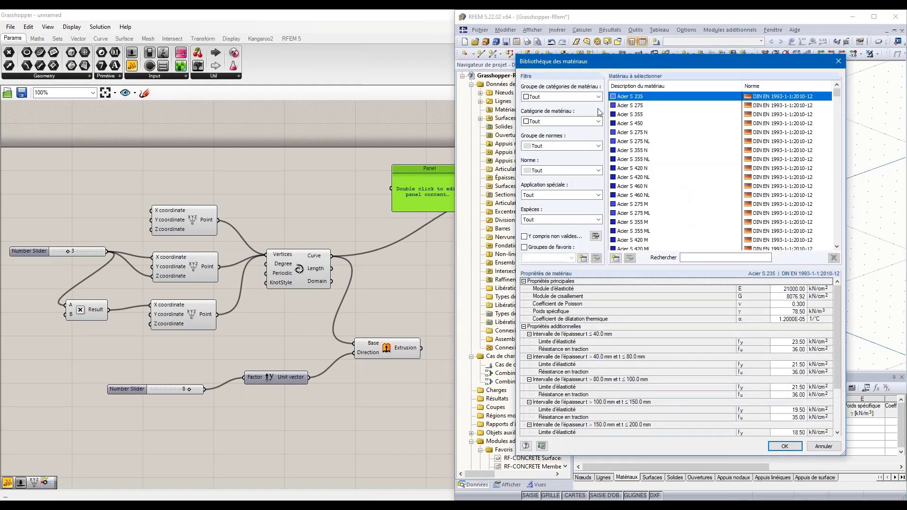
- Filter the material library to Métal, Acier and the NF EN standard group, and select Acier S 235
left_click(551, 97)
left_click(544, 120)
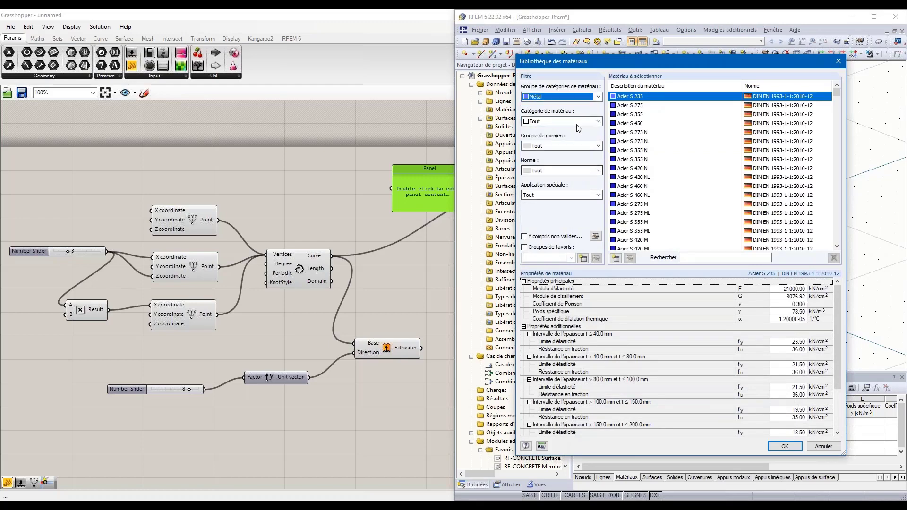
left_click(582, 124)
left_click(569, 139)
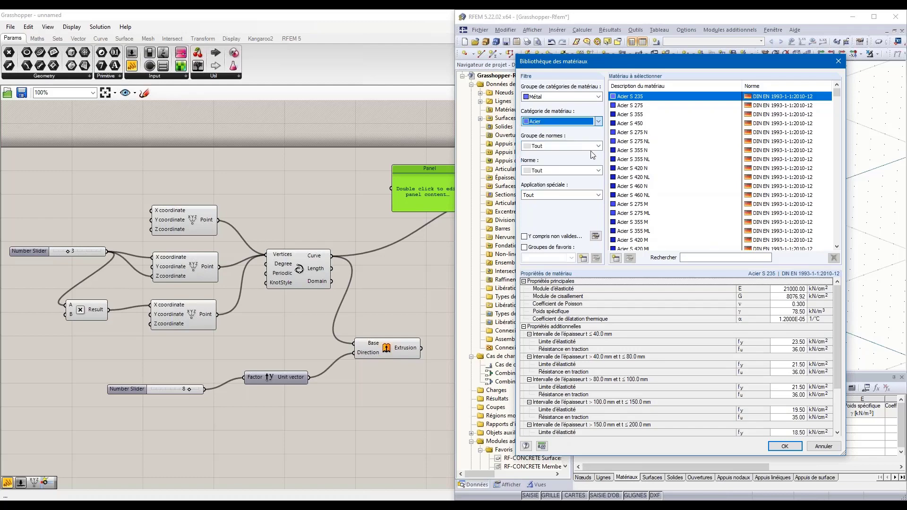
left_click(599, 145)
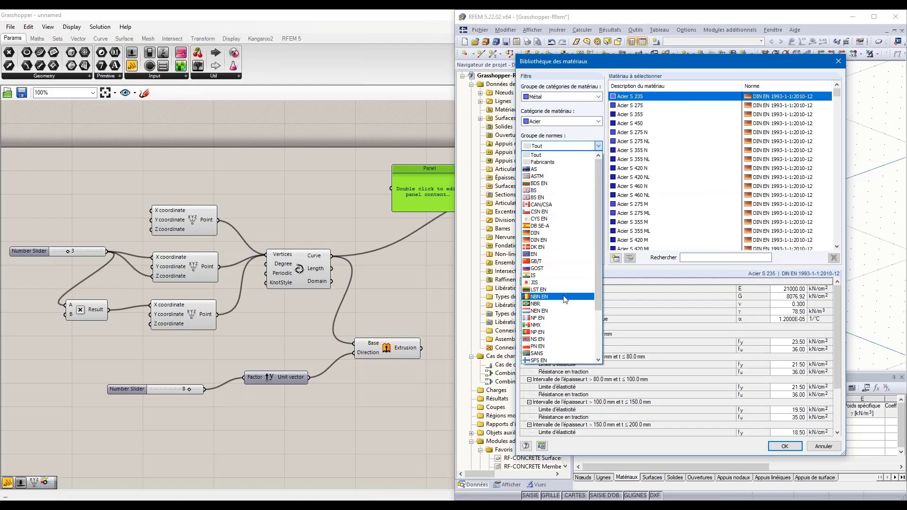
left_click(557, 318)
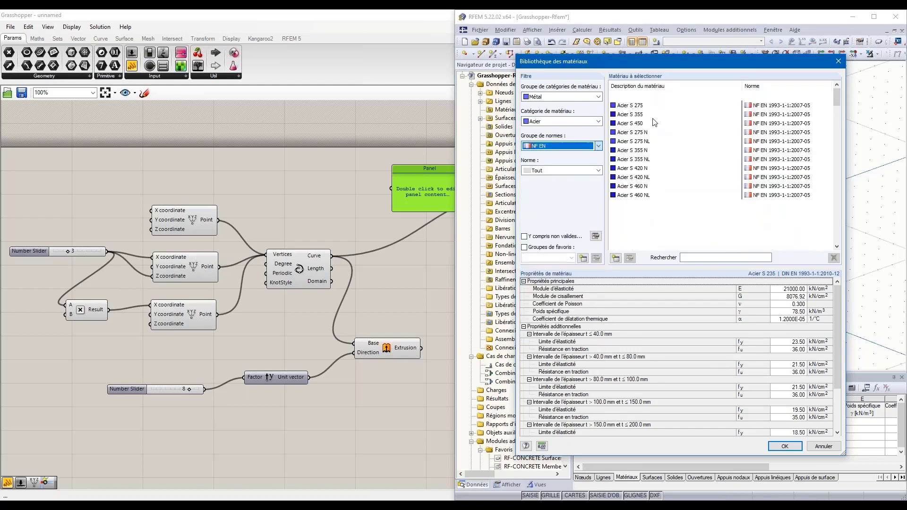
left_click(645, 98)
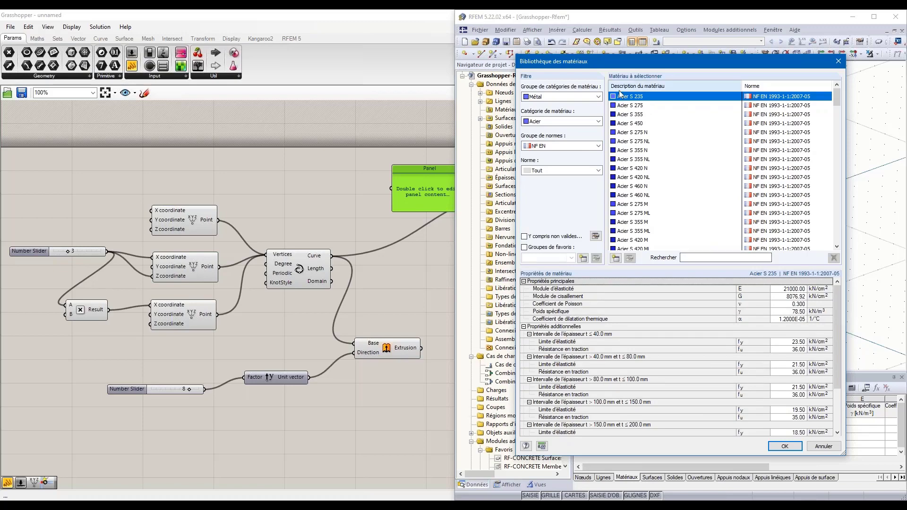
- Create the Acier S 235 material and copy its full description from the materials table
left_click(785, 446)
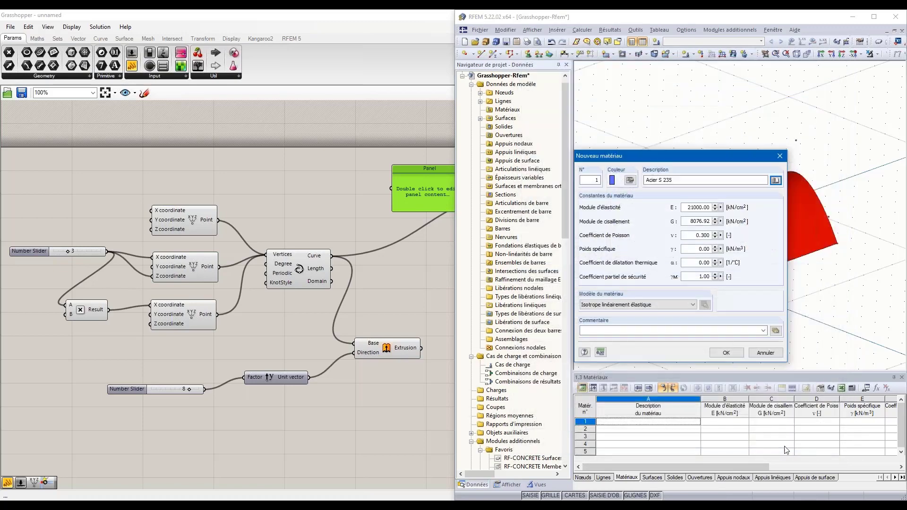
left_click(725, 353)
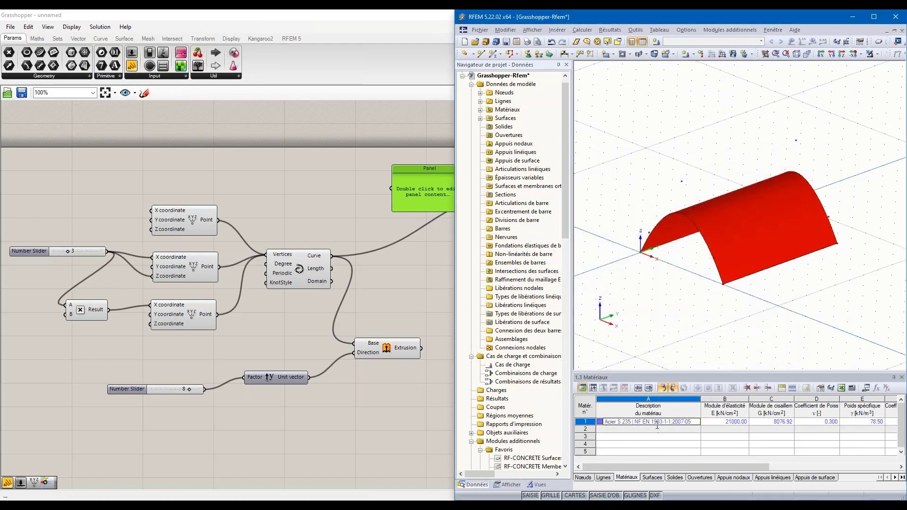
left_click(673, 423)
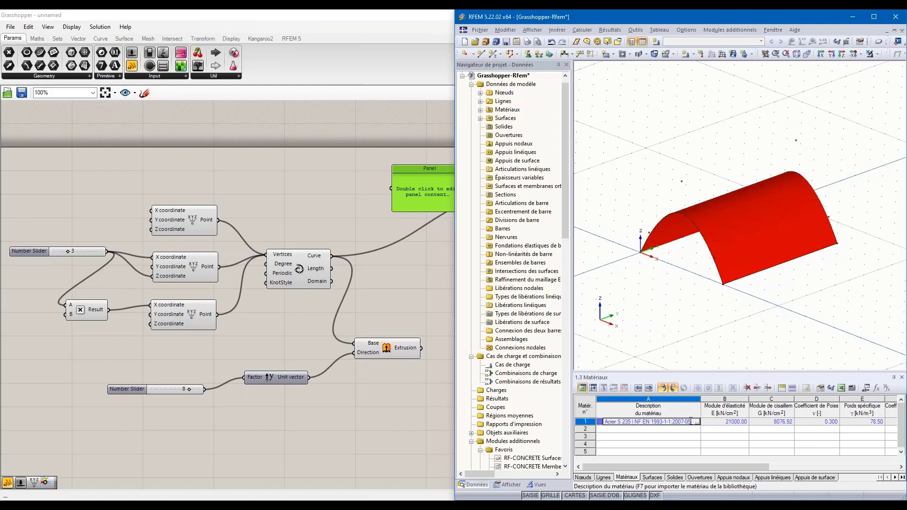
left_click_drag(691, 422, 604, 422)
key("ctrl+c")
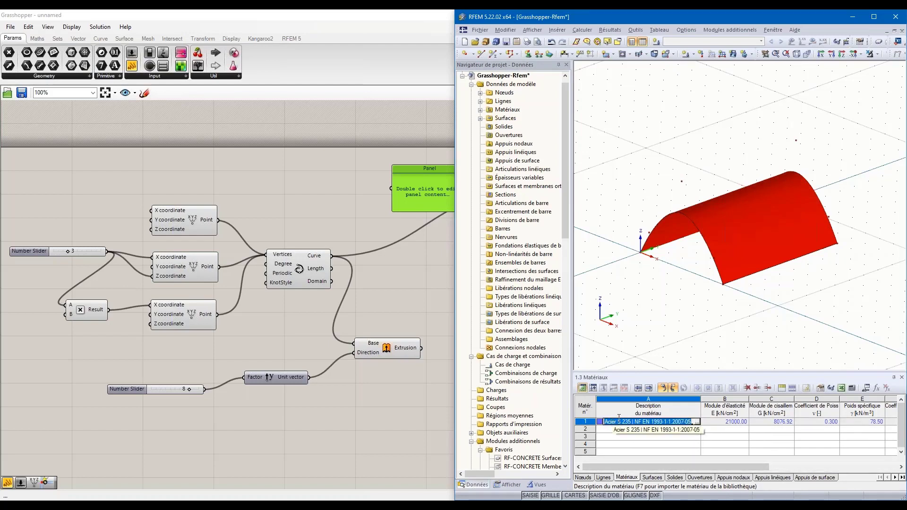
- Switch to Grasshopper, paste "Acier S 235 | NF EN 1993-1-1:2007-05" into the empty panel, shrink it and connect it to the Member's Material input
left_click(415, 272)
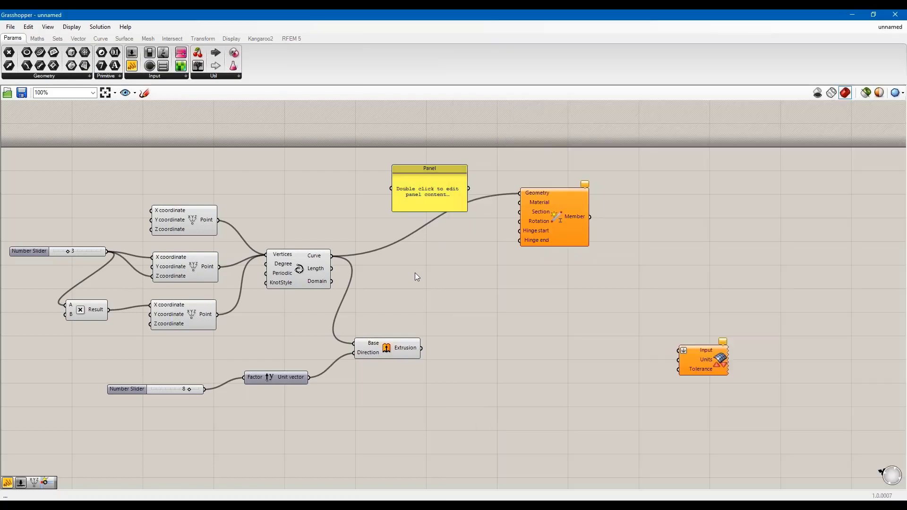
left_click(421, 189)
double_click(422, 191)
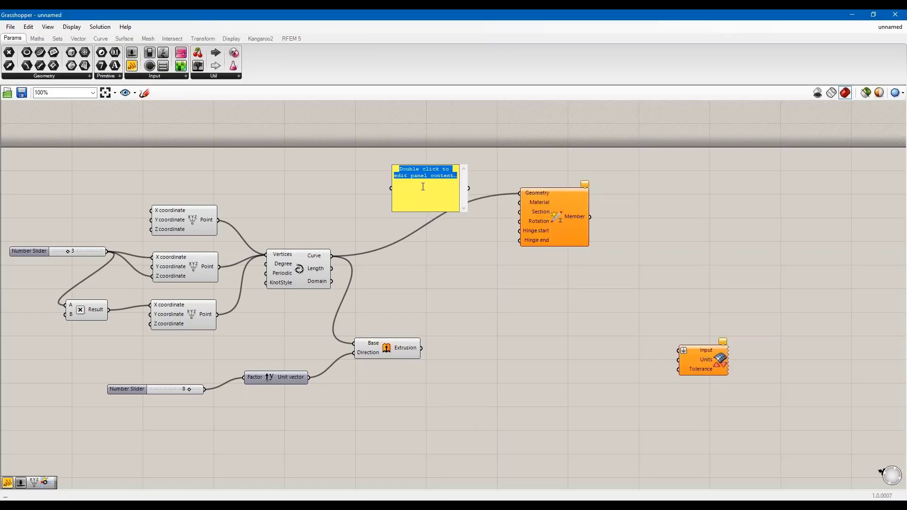
key("ctrl+v")
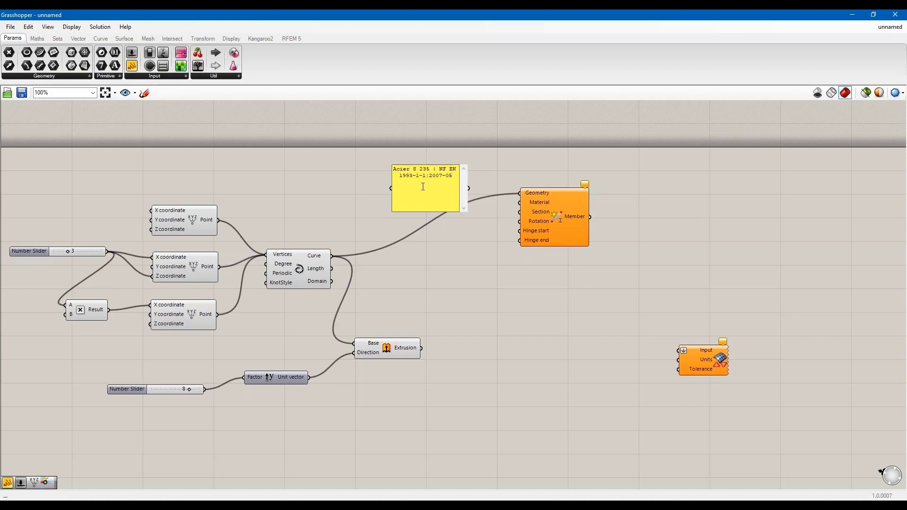
left_click(449, 234)
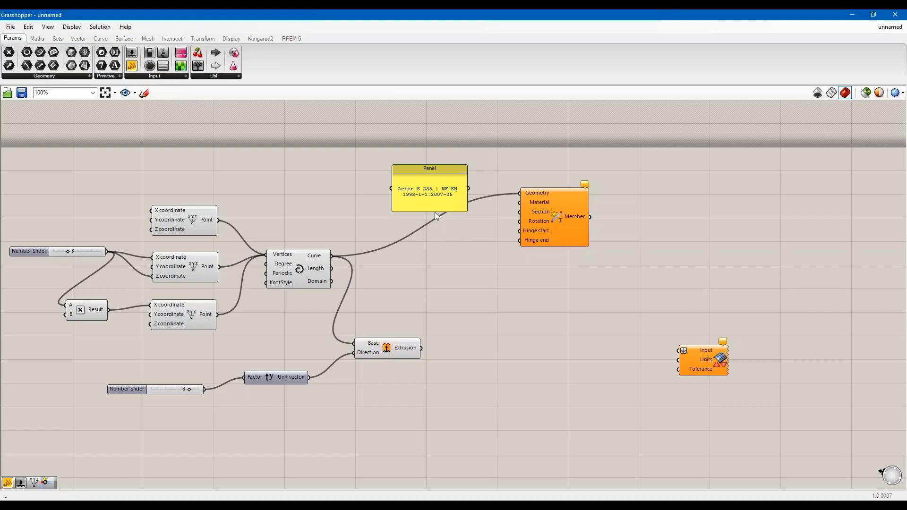
left_click_drag(435, 212, 458, 180)
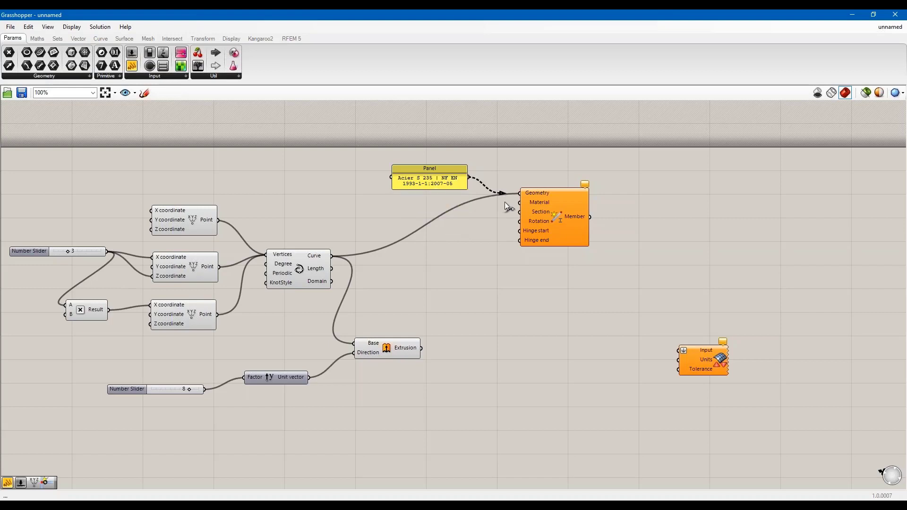
left_click_drag(504, 203, 518, 207)
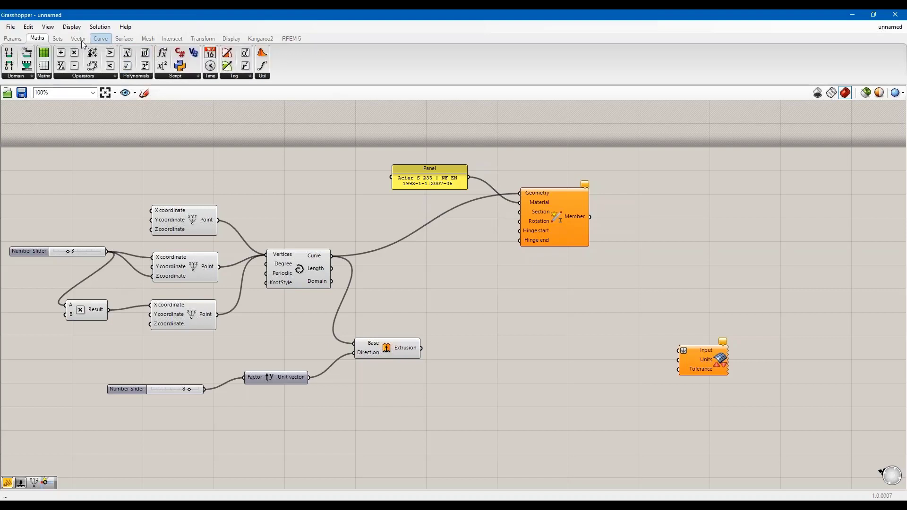
- Add a second panel containing "IPE 300" below the material panel and connect it to the Member's Section input
left_click(18, 39)
left_click_drag(134, 71, 431, 222)
double_click(429, 214)
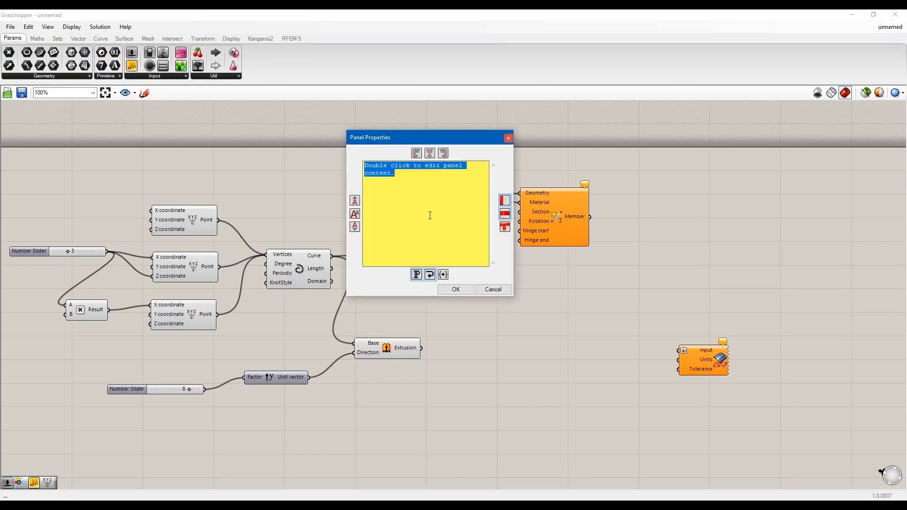
type("IPE")
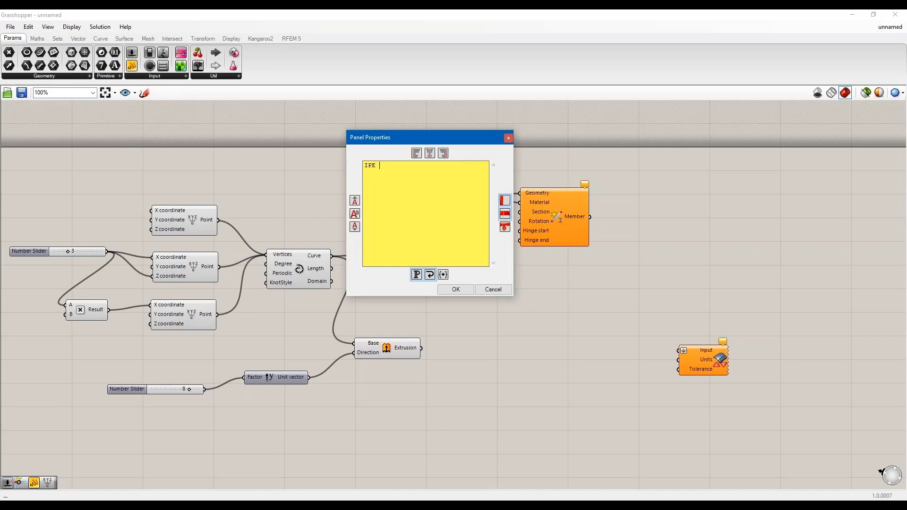
type(" 300")
left_click(455, 289)
left_click_drag(442, 208, 519, 212)
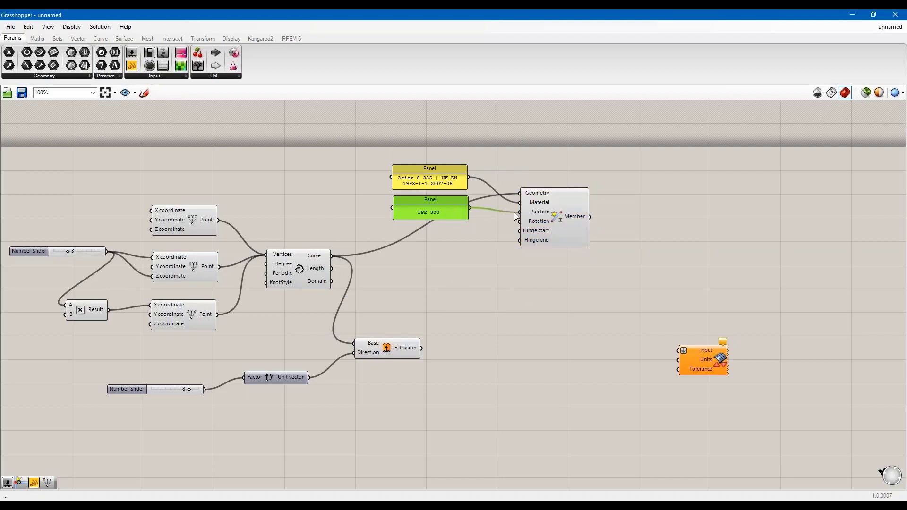
- Move both panels and the Member component together farther away from the curve component
left_click(537, 267)
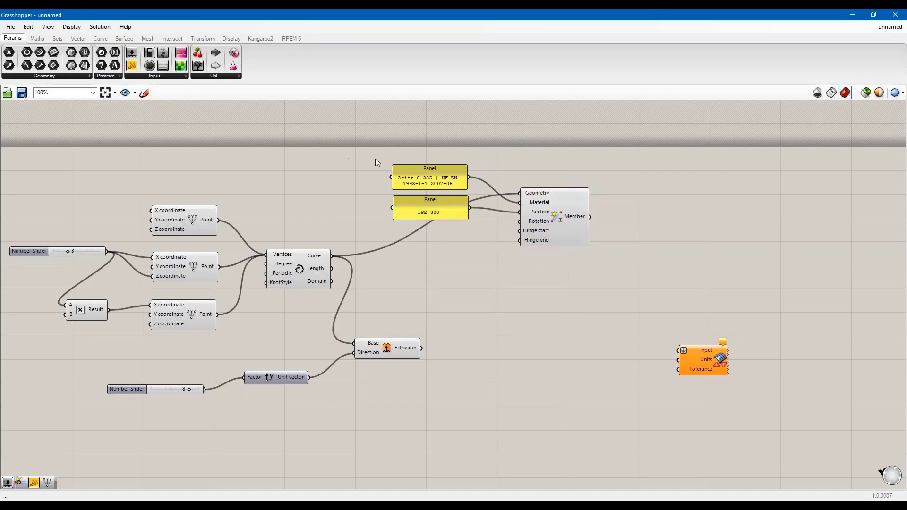
left_click_drag(377, 162, 660, 230)
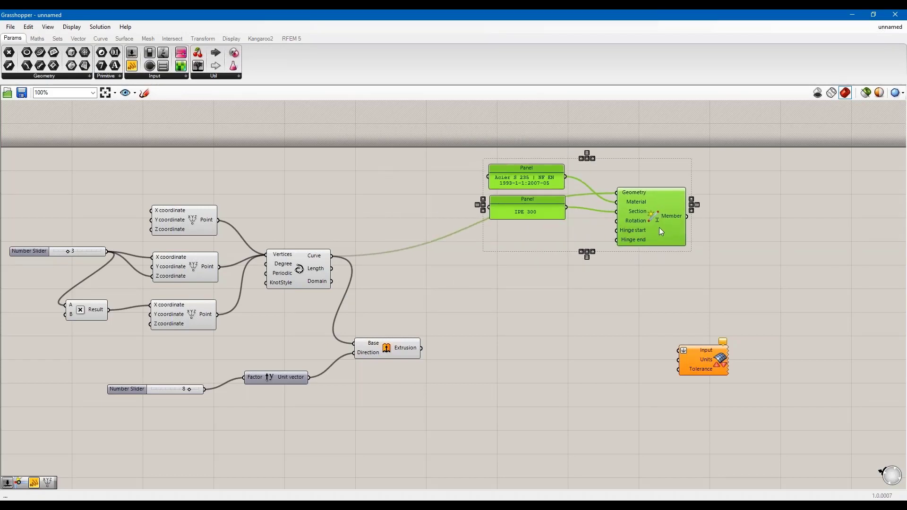
left_click(667, 254)
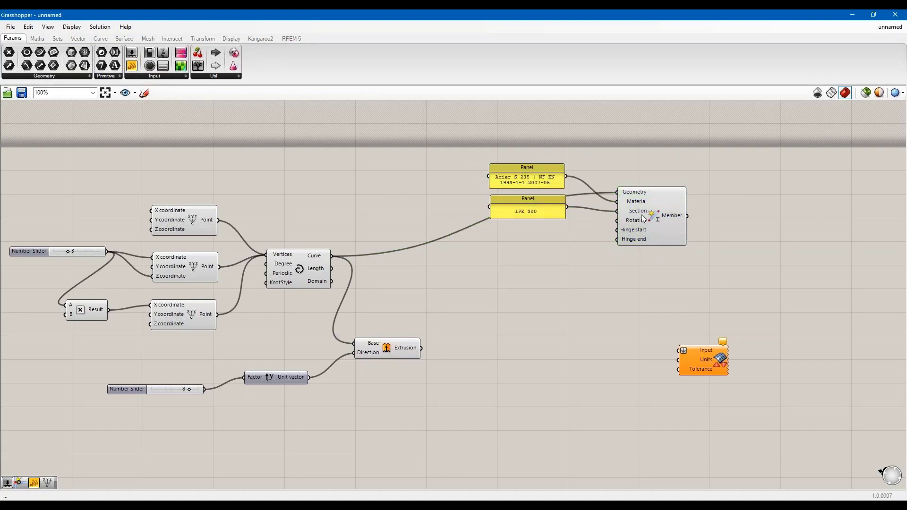
- Add a number slider with the value 90 below the IPE 300 panel
mouse_move(631, 225)
double_click(463, 259)
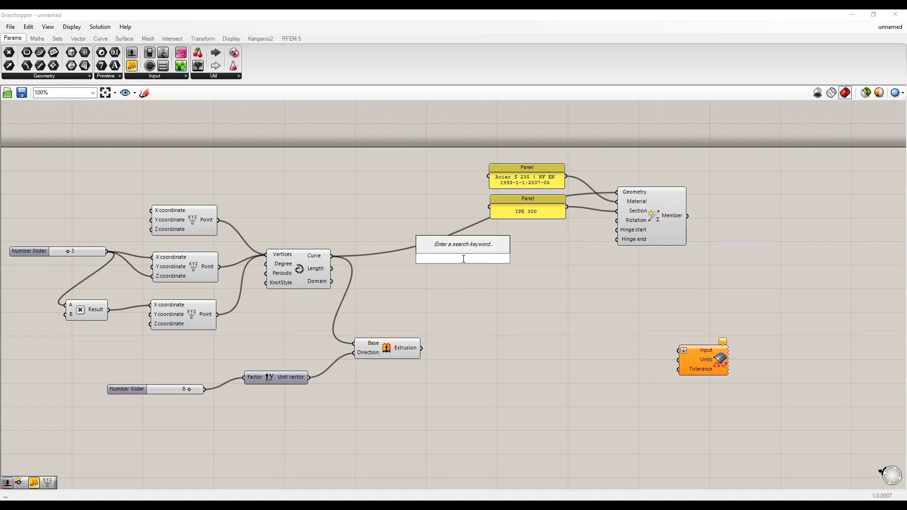
type("90")
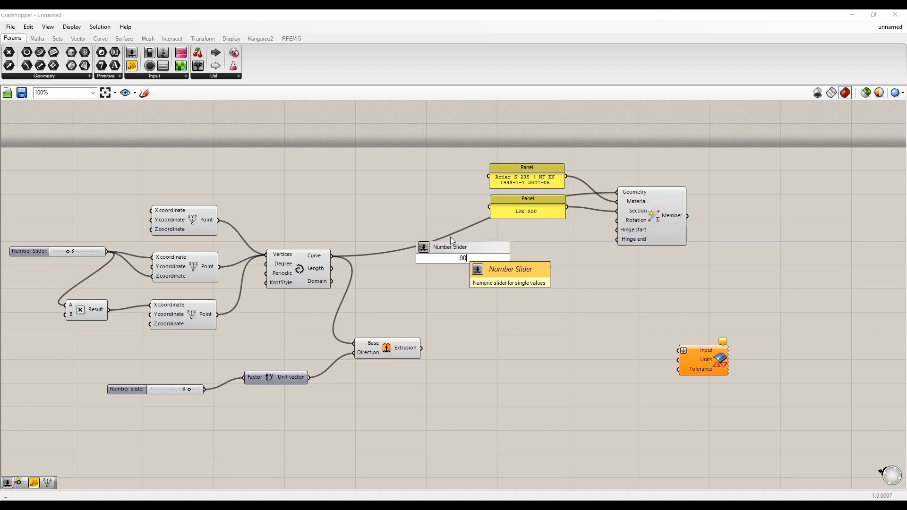
left_click(422, 242)
left_click_drag(433, 260, 431, 249)
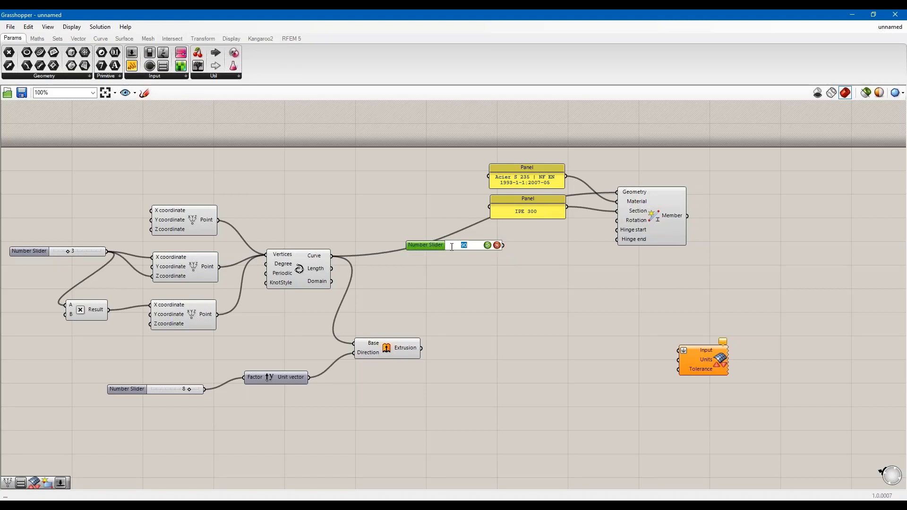
- Set the new slider's maximum to 180 and its value to 90
double_click(426, 247)
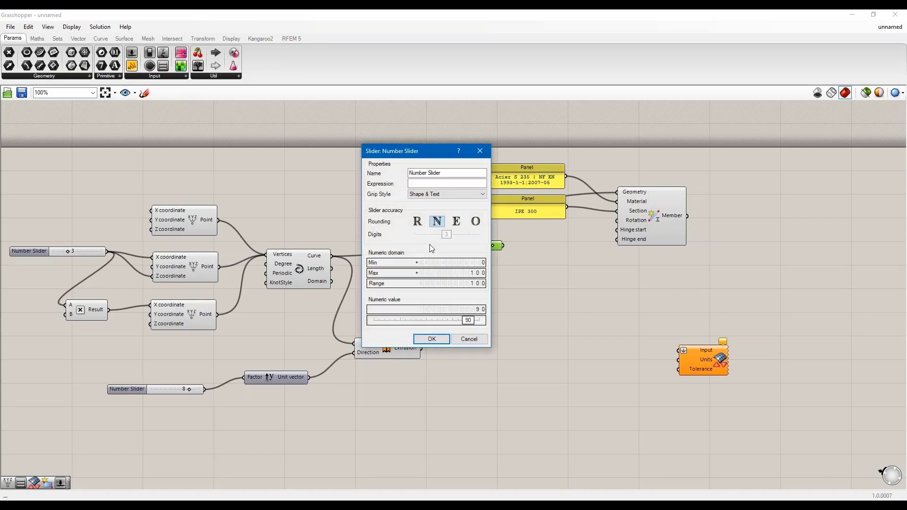
double_click(463, 273)
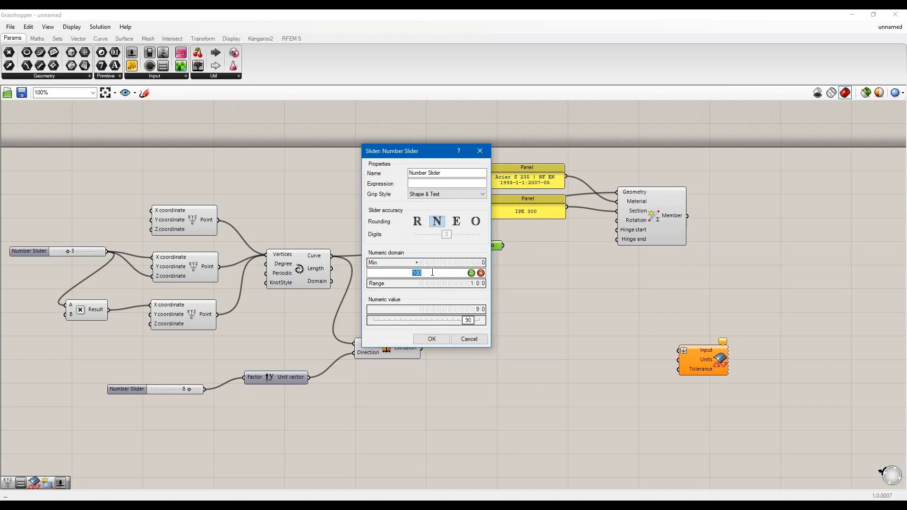
type("180")
key("Return")
left_click(432, 339)
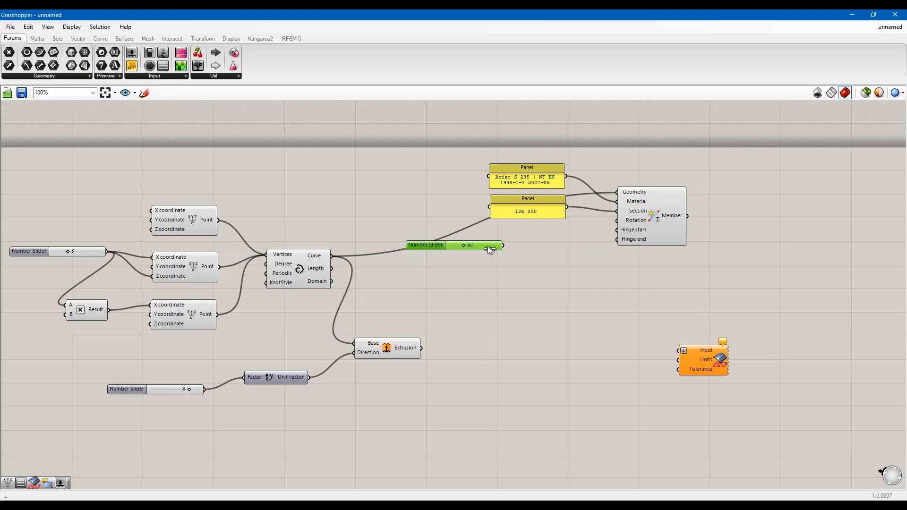
left_click_drag(433, 246, 472, 247)
left_click(542, 244)
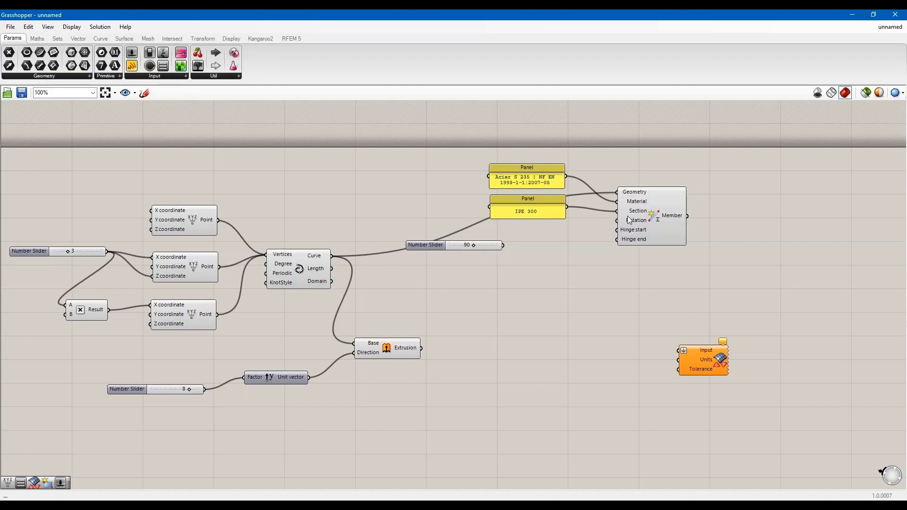
- Add a Radians component, wire the 90 slider through it to the Member's Rotation input, and align both below the panels
double_click(554, 247)
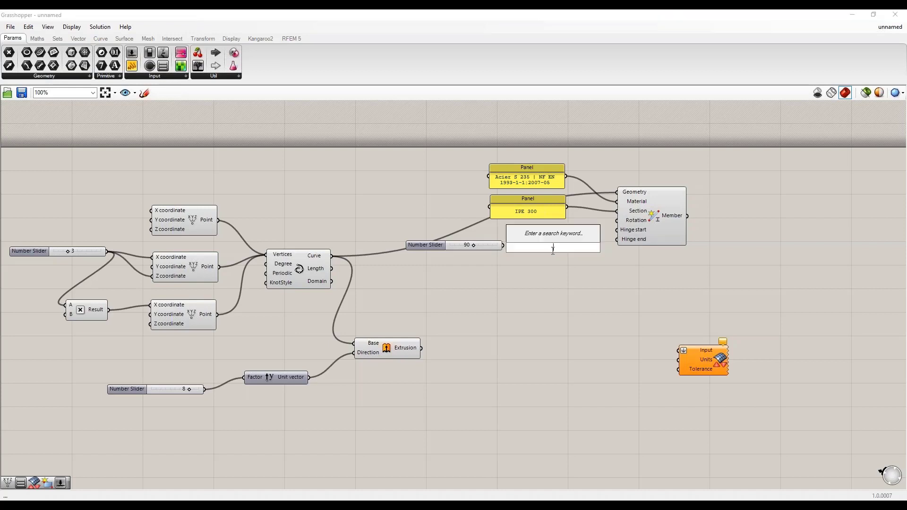
type("rd")
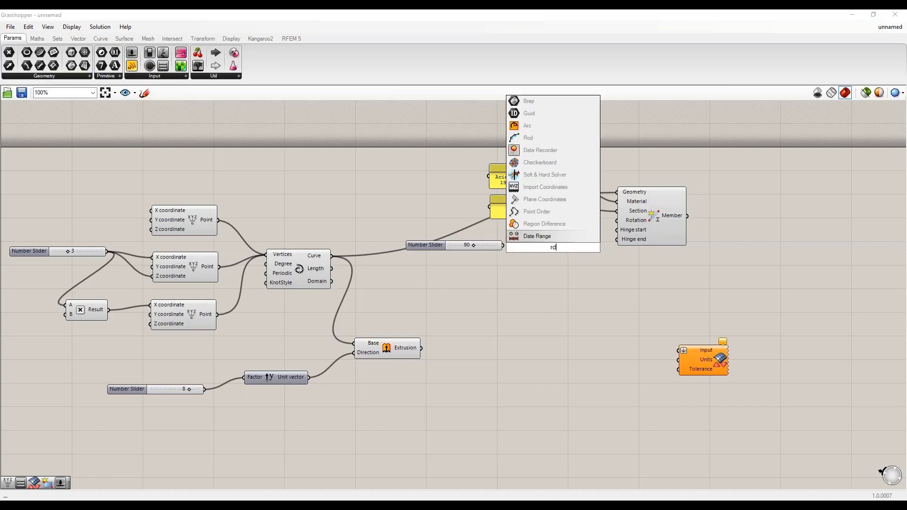
key("BackSpace")
type("ad")
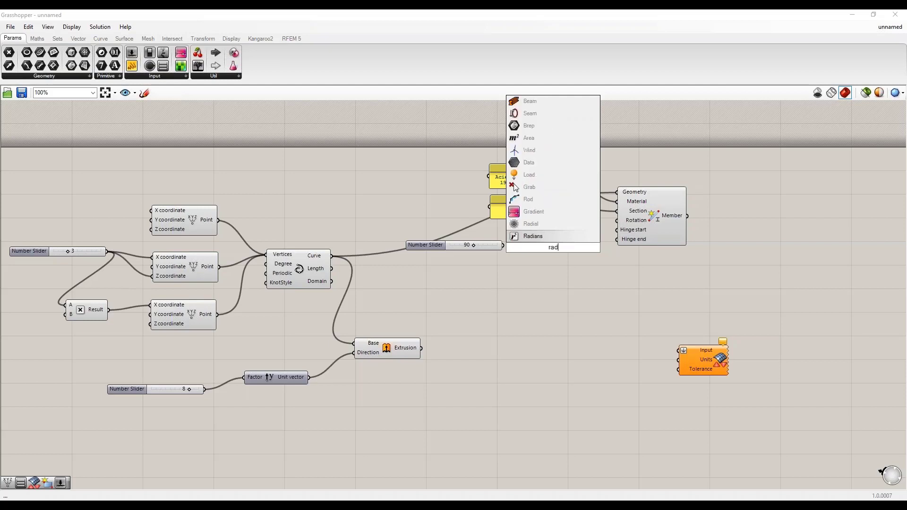
left_click(537, 235)
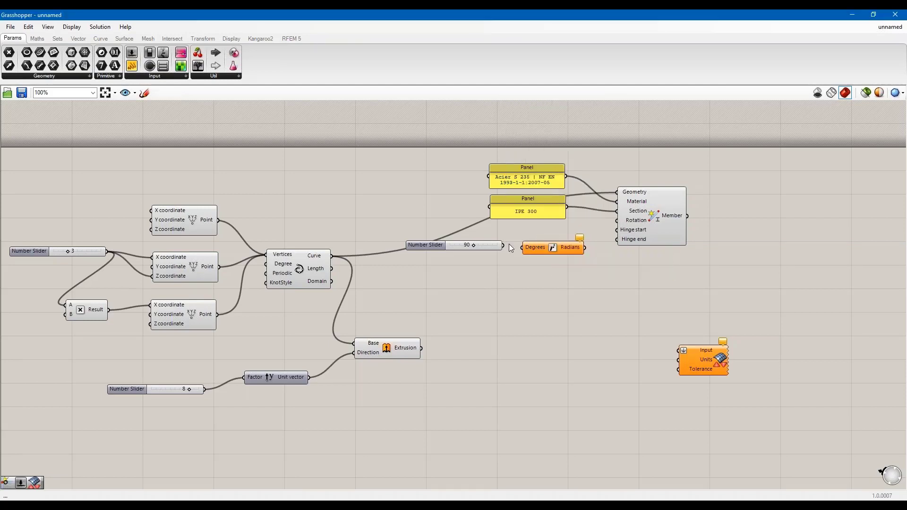
left_click_drag(585, 248, 564, 232)
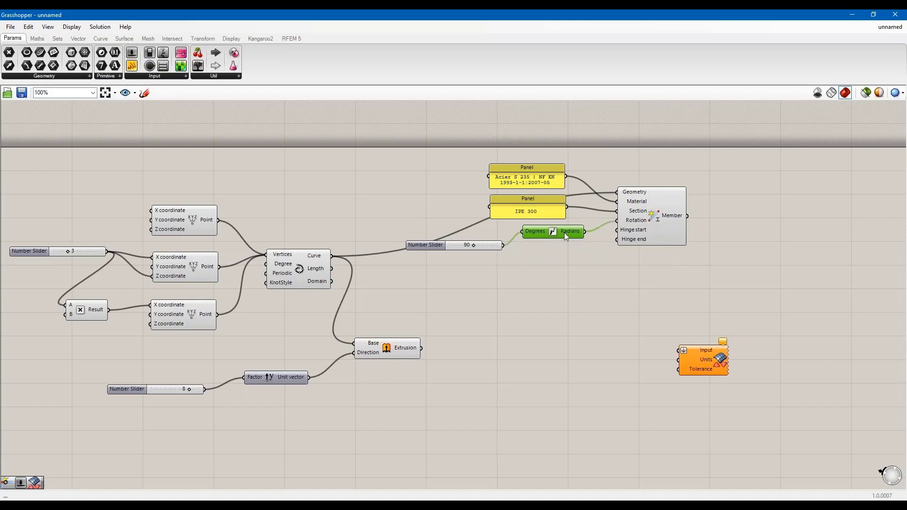
left_click_drag(495, 247, 539, 231)
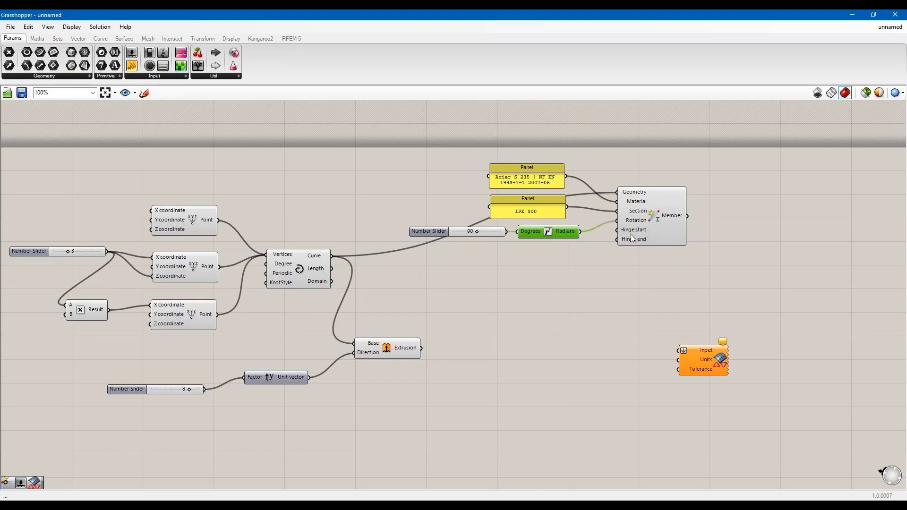
- Add an RFEM Member Hinge component, connect it to the Member's Hinge start and Hinge end inputs, and place it below the Radians component
left_click(291, 38)
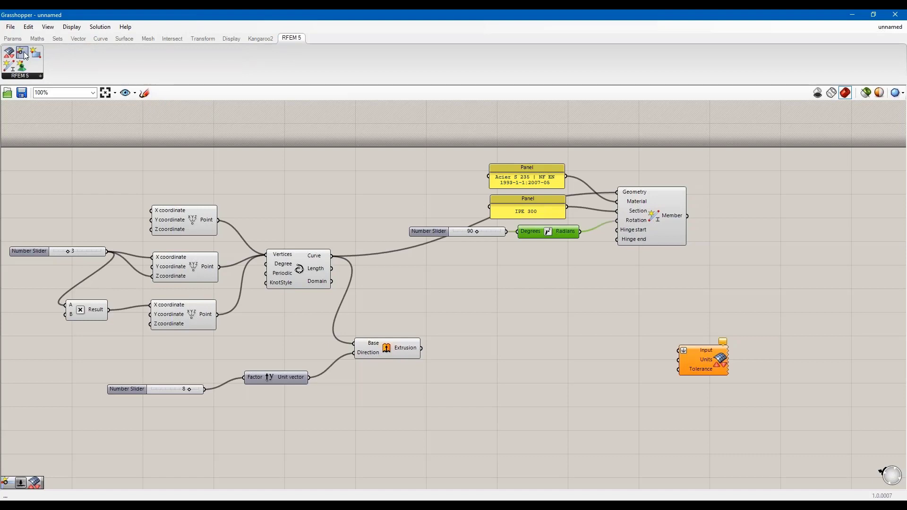
left_click_drag(24, 54, 534, 283)
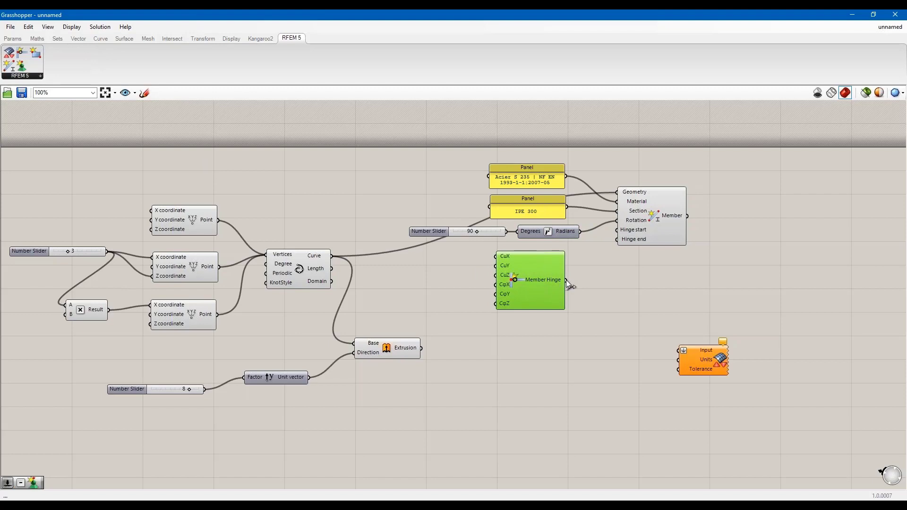
left_click_drag(588, 268, 616, 239)
left_click(569, 324)
left_click_drag(506, 286, 529, 279)
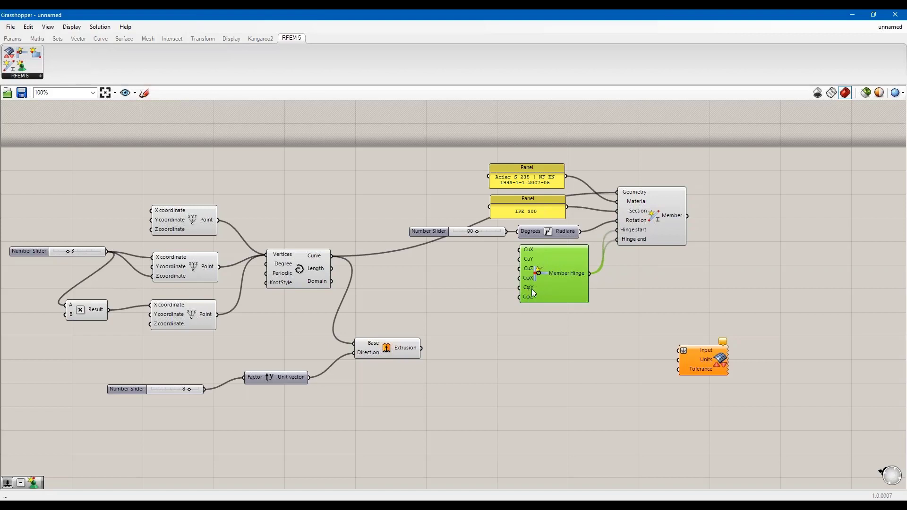
left_click(526, 322)
- Add a number slider with the value 0 beside the Member Hinge component's inputs
right_click(434, 272)
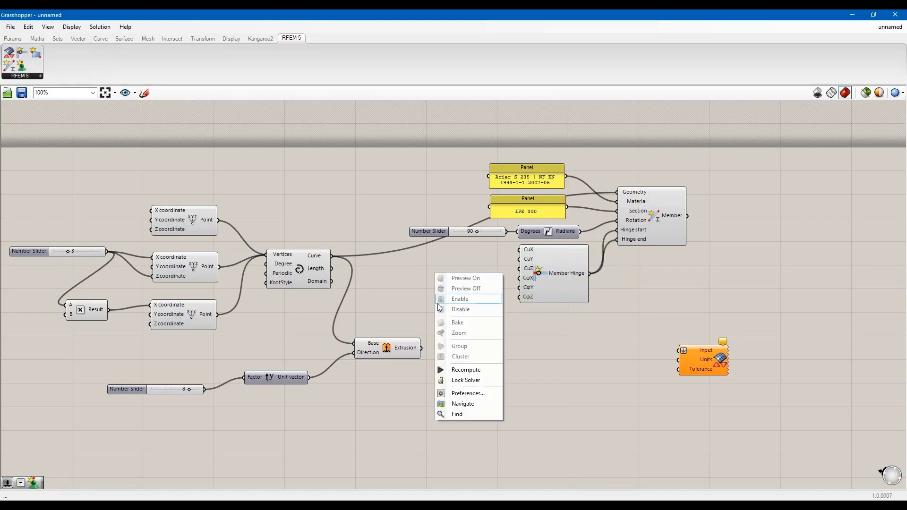
left_click(417, 282)
double_click(416, 282)
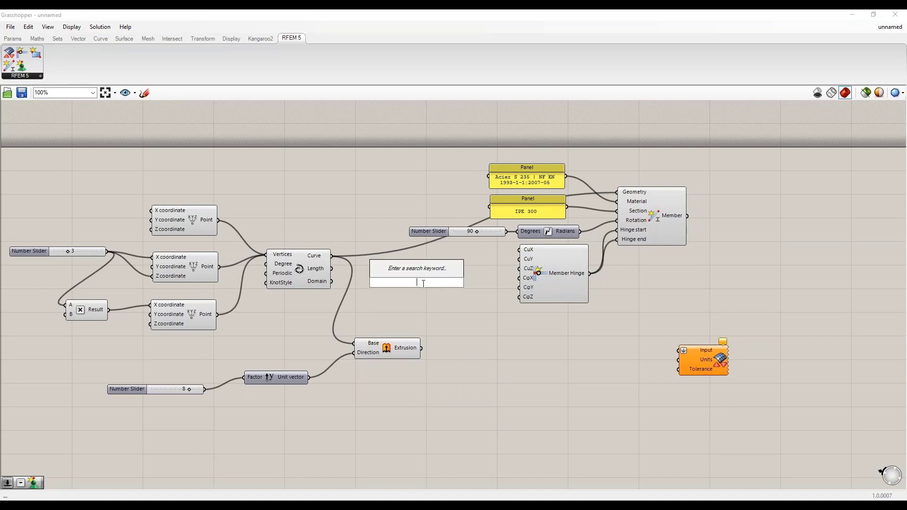
type("0")
key("Return")
left_click(393, 281)
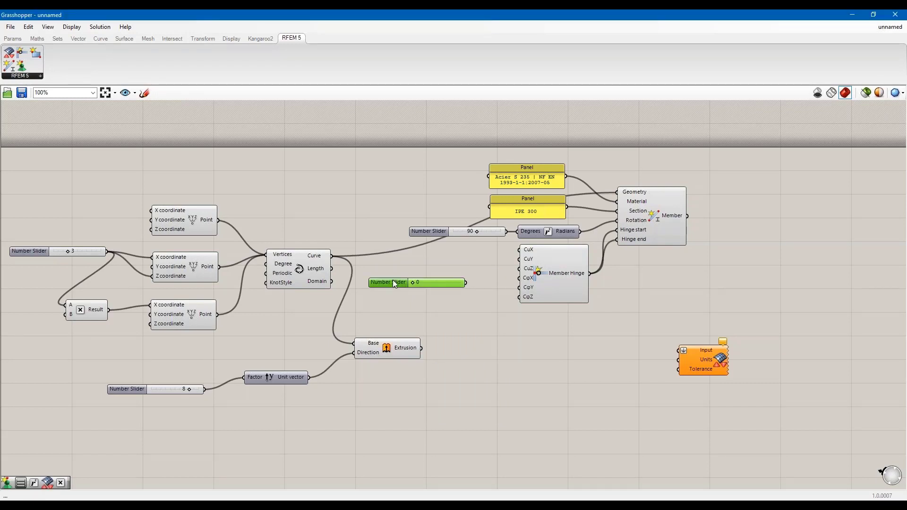
- Set the numeric domain of the slider beside the Member Hinge component to a minimum of -1 and a maximum of 0
double_click(394, 282)
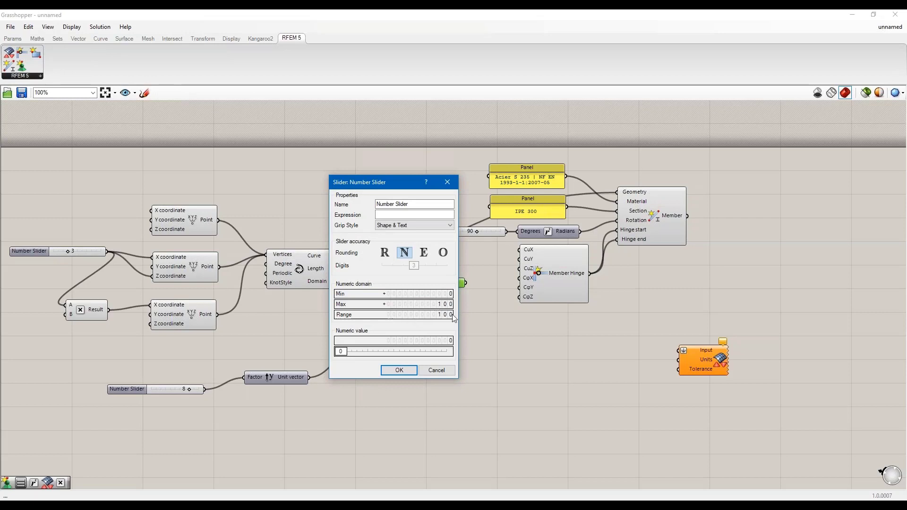
double_click(413, 294)
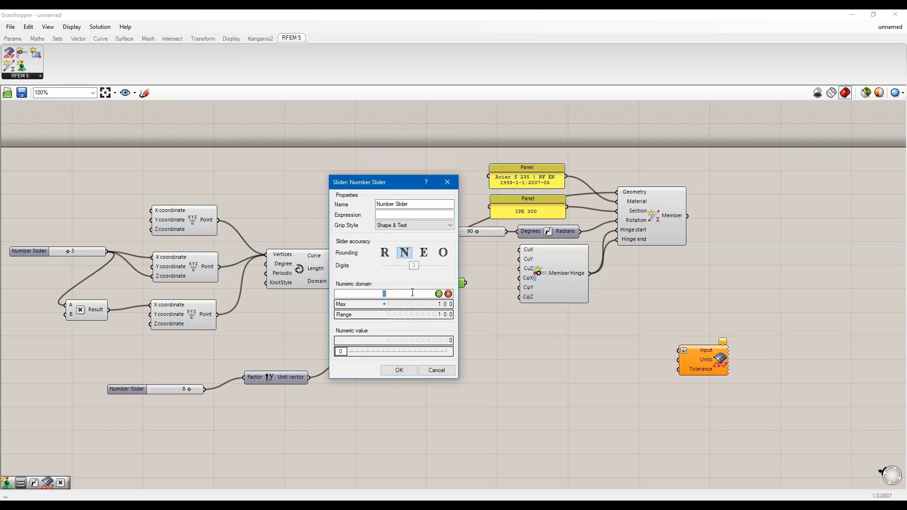
type("-1")
key("Return")
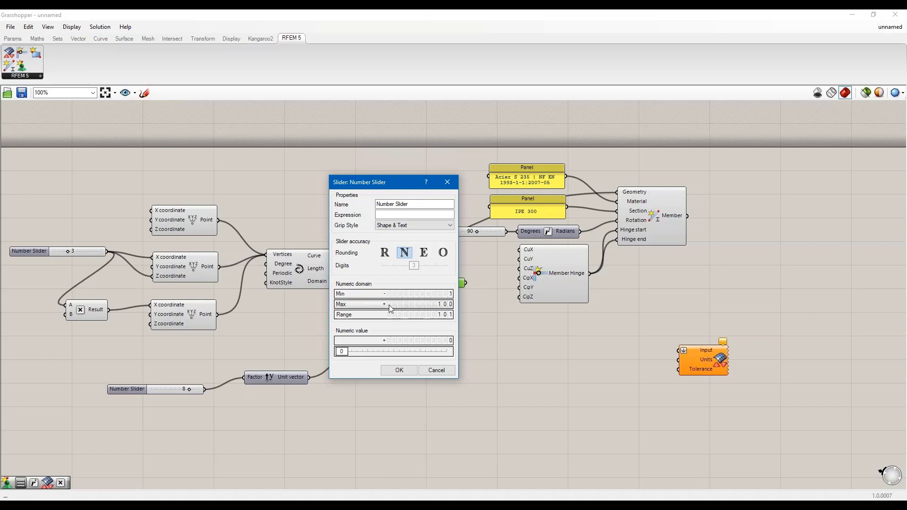
double_click(390, 307)
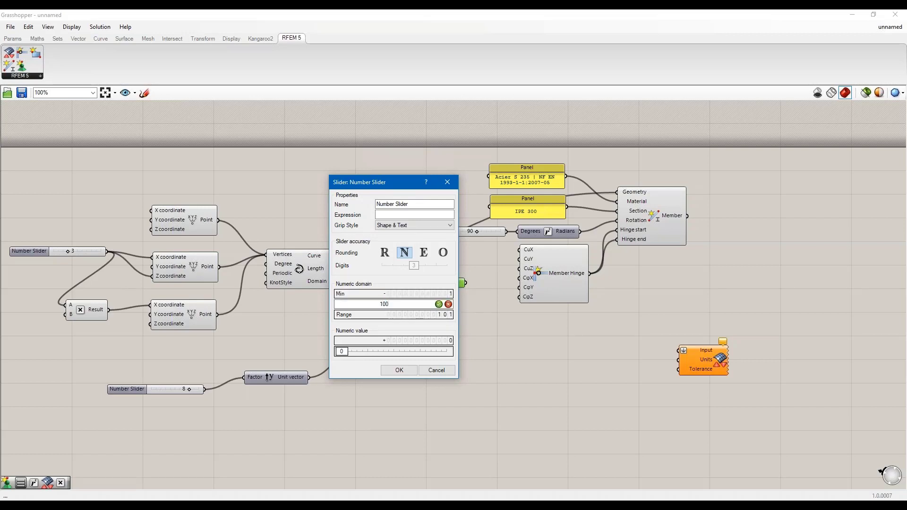
key("BackSpace")
key("BackSpace")
key("BackSpace")
left_click(439, 305)
left_click(399, 370)
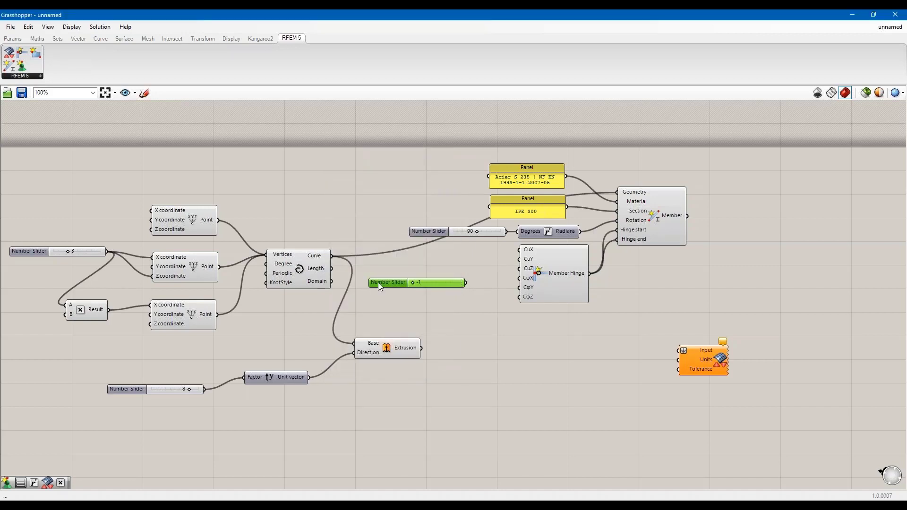
- Move the slider closer to the Member Hinge component, set it to 0, and connect it to the CφY and CφZ inputs
left_click_drag(378, 283, 391, 276)
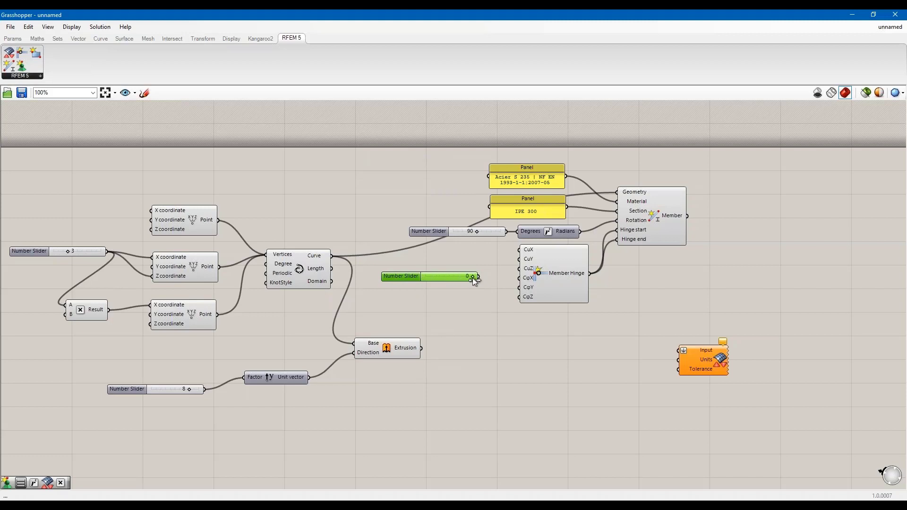
left_click_drag(479, 276, 519, 296)
- Place the Grasshopper window beside RFEM and connect the Member output to the RFEM export component's Input
left_click_drag(637, 17, 0, 99)
scroll(265, 195, "down", 6)
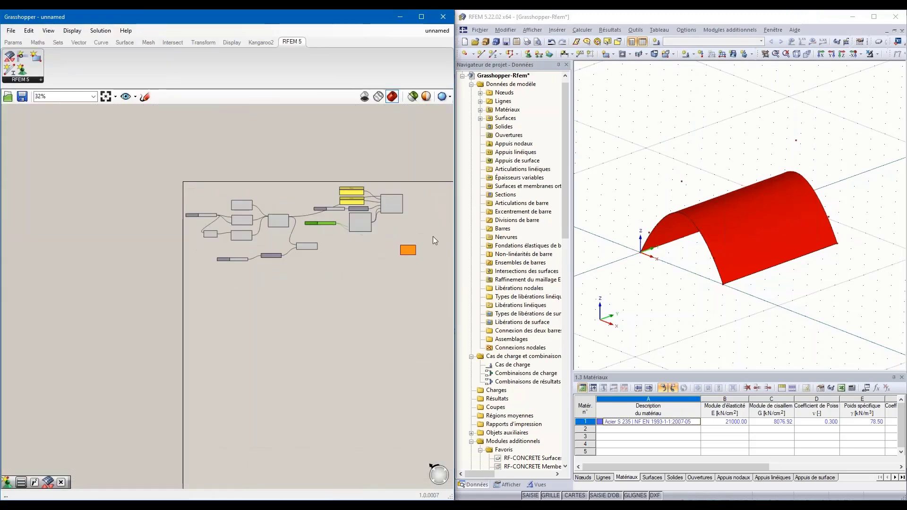
scroll(428, 233, "up", 4)
scroll(427, 233, "up", 2)
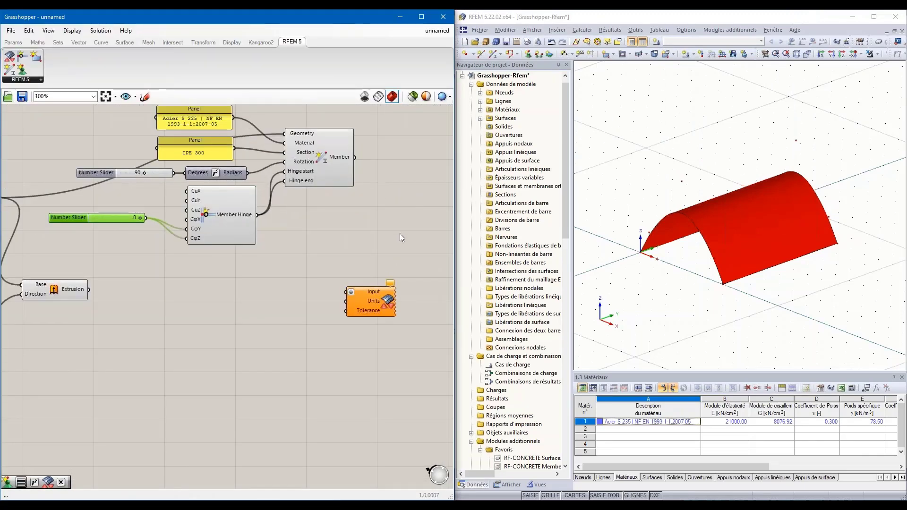
left_click_drag(355, 158, 348, 293)
- Open the exported arch member's properties in RFEM and examine its section, rotation angle and end hinge conditions
scroll(682, 262, "up", 5)
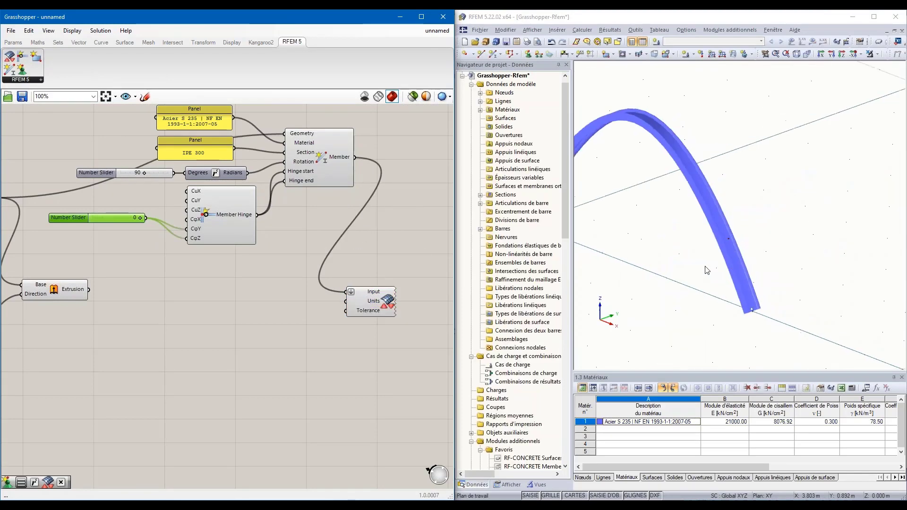
scroll(682, 262, "down", 3)
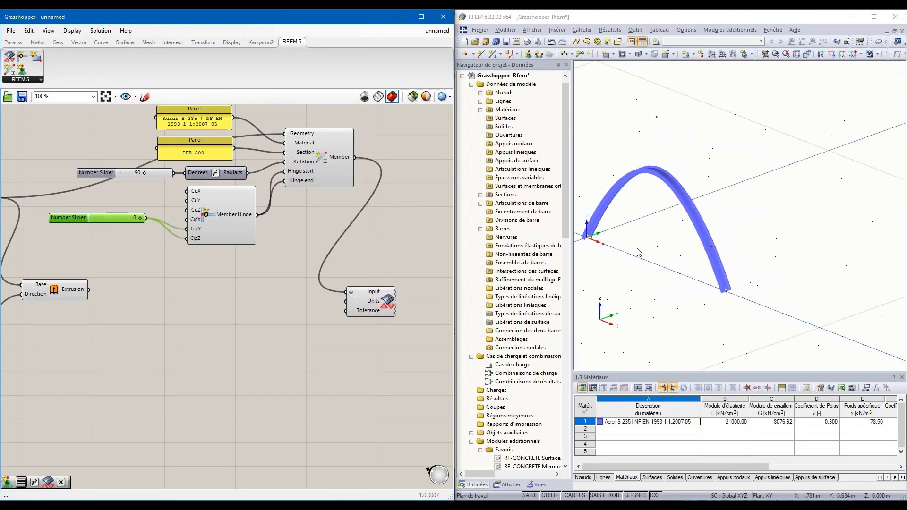
left_click(658, 178)
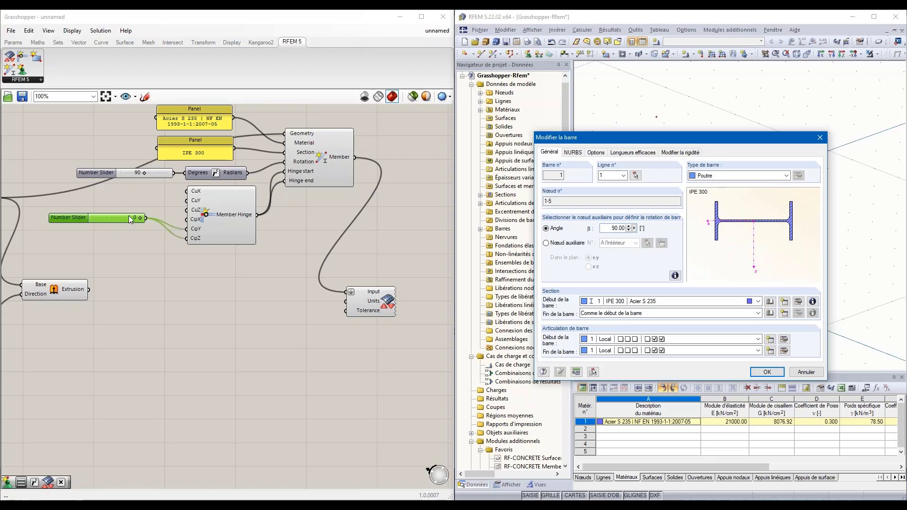
left_click(784, 350)
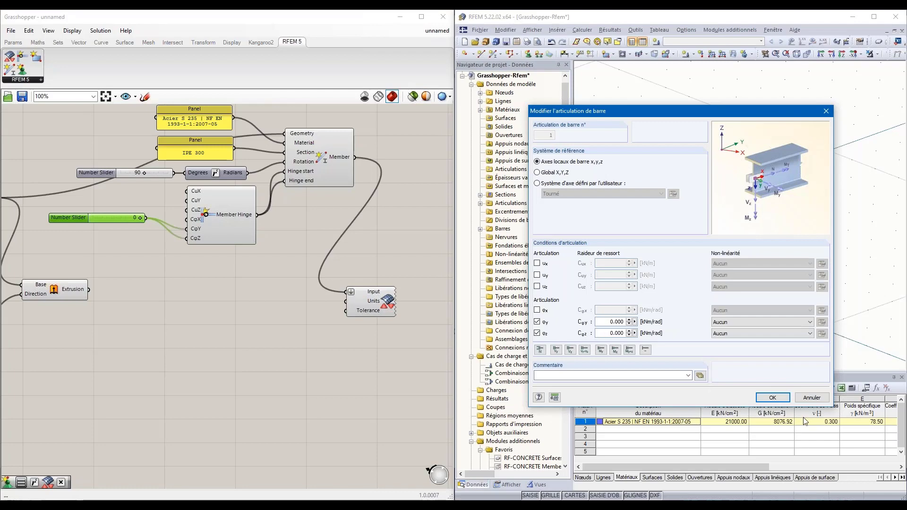
left_click(826, 112)
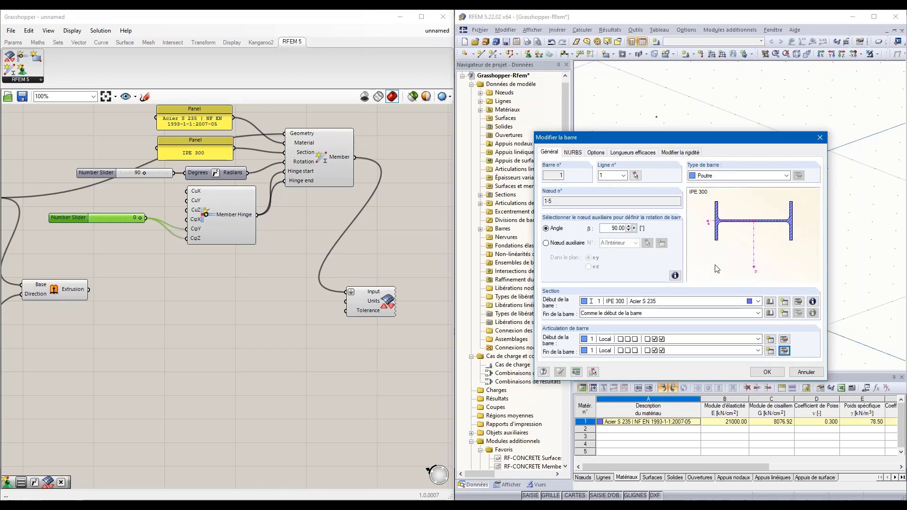
left_click(820, 137)
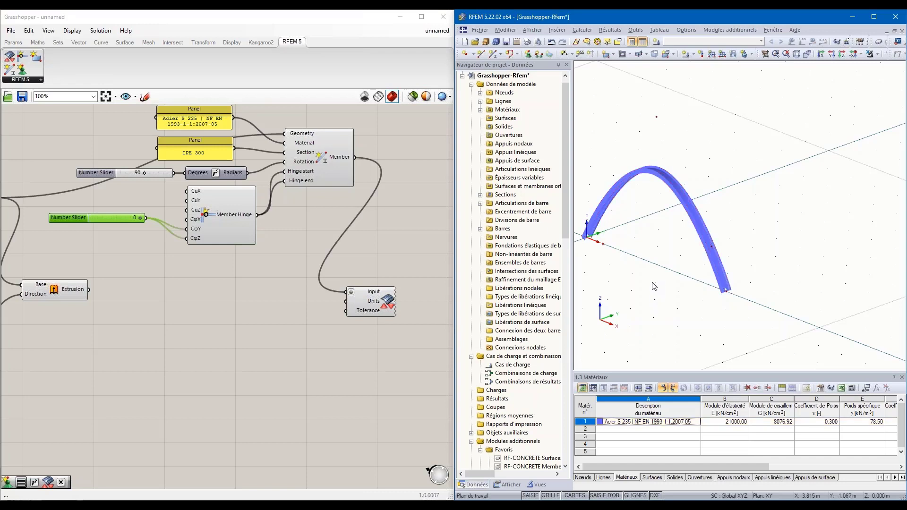
- Test a member rotation of 137 degrees while inspecting the arch in RFEM, and set the rotation slider to 0
scroll(653, 286, "down", 1)
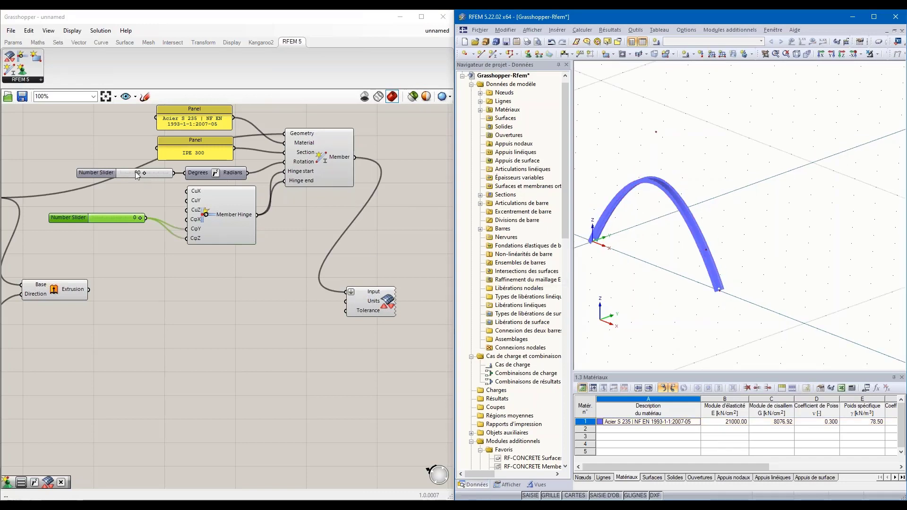
left_click_drag(145, 173, 157, 173)
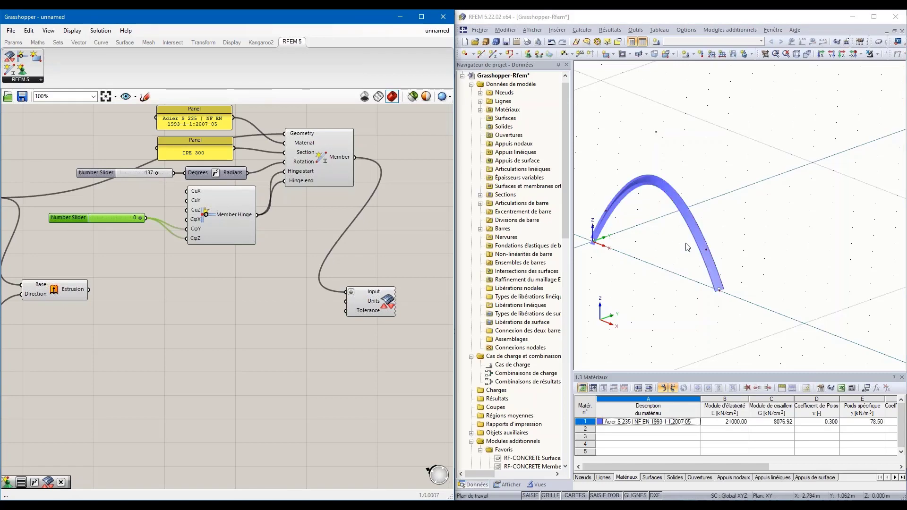
scroll(680, 243, "up", 2)
middle_click_drag(691, 263, 659, 113, "ctrl")
scroll(737, 175, "up", 2)
middle_click_drag(743, 195, 801, 357, "ctrl")
left_click_drag(156, 173, 106, 178)
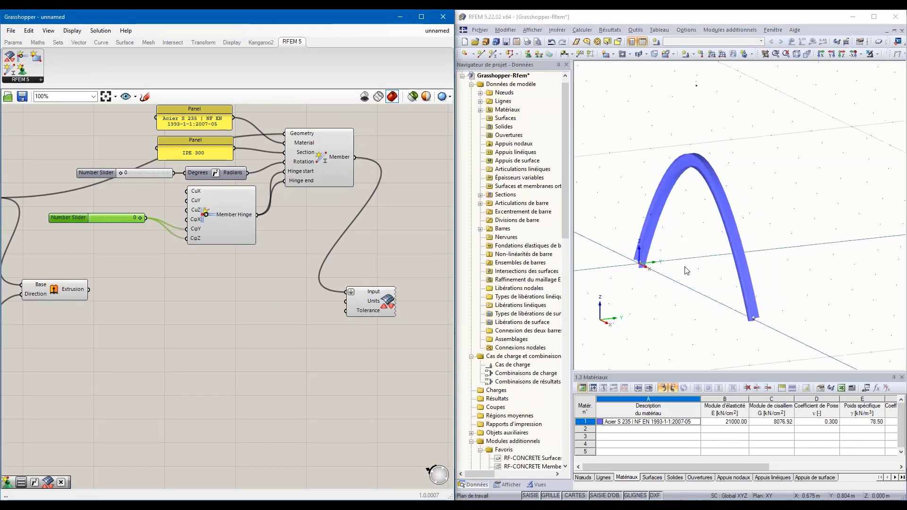
- Add an RFEM Surface component, connecting the Extrusion to its Geometry input and the Acier S 235 panel to its Material input
double_click(348, 18)
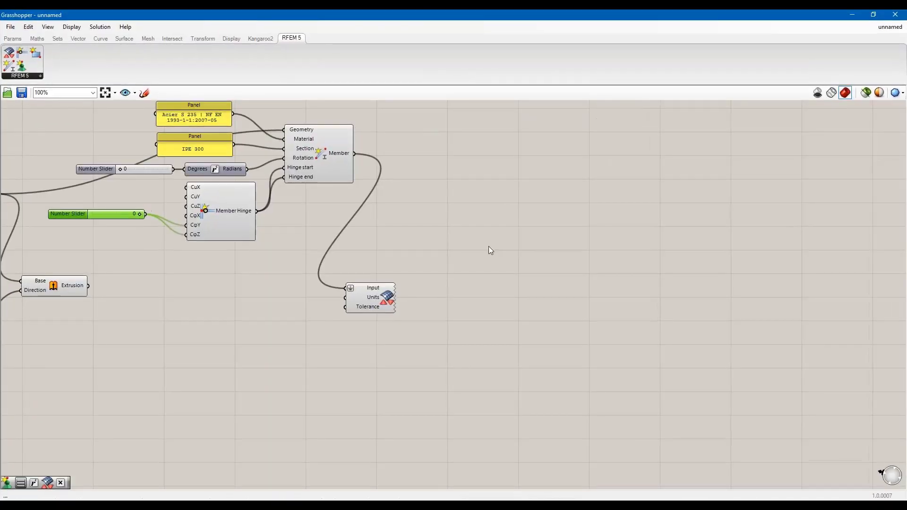
scroll(490, 248, "down", 4)
scroll(296, 296, "up", 4)
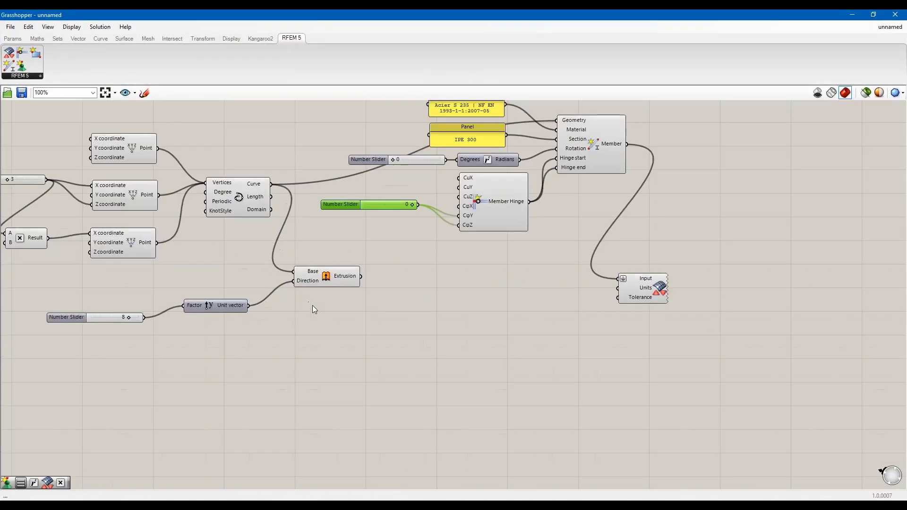
scroll(313, 305, "up", 1)
scroll(452, 333, "down", 1)
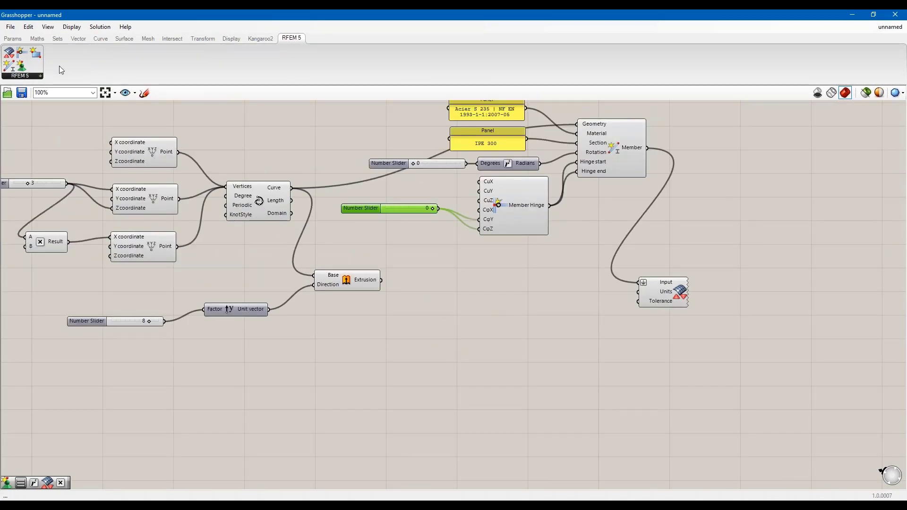
left_click_drag(37, 56, 511, 357)
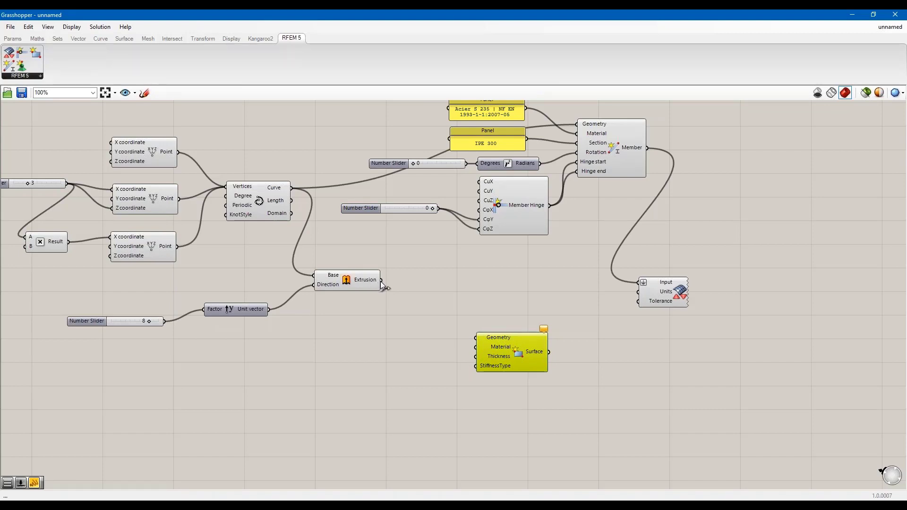
left_click_drag(381, 280, 475, 338)
scroll(549, 288, "down", 2)
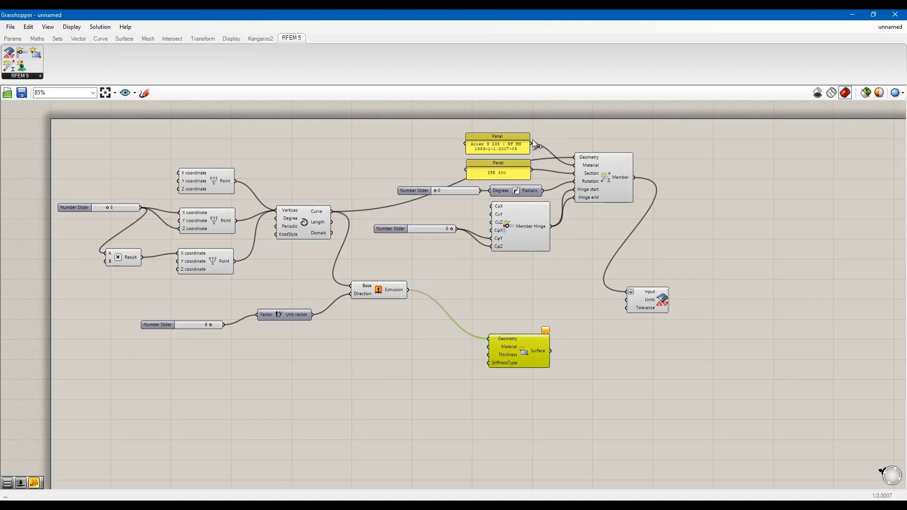
mouse_move(537, 203)
left_mouse_down()
mouse_move(500, 247)
mouse_move(488, 350)
left_mouse_up()
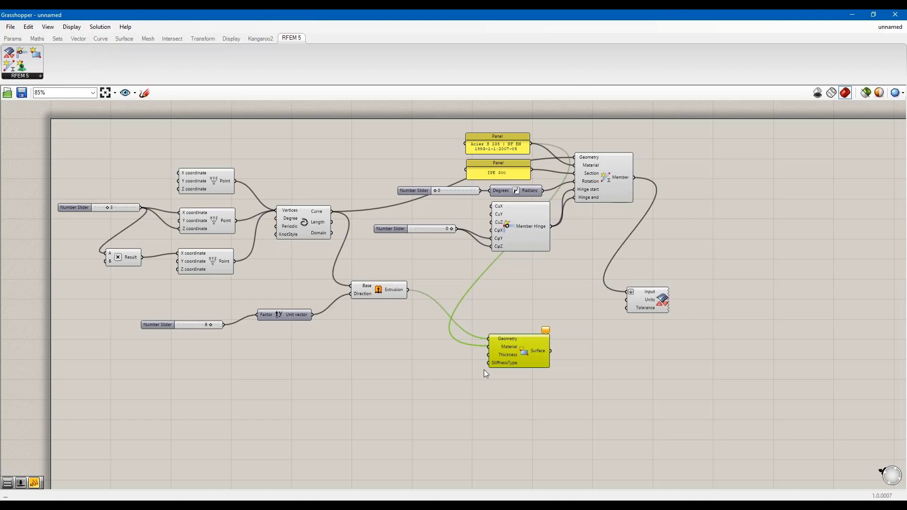
- Add a number slider with the value 0.005, connect it to the Surface's Thickness input, and align it beside the component
scroll(461, 364, "up", 2)
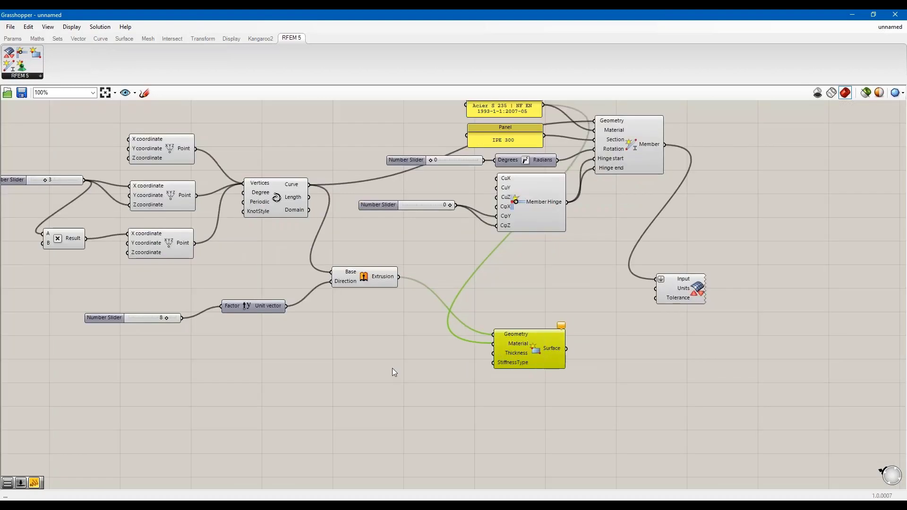
double_click(364, 355)
type("0")
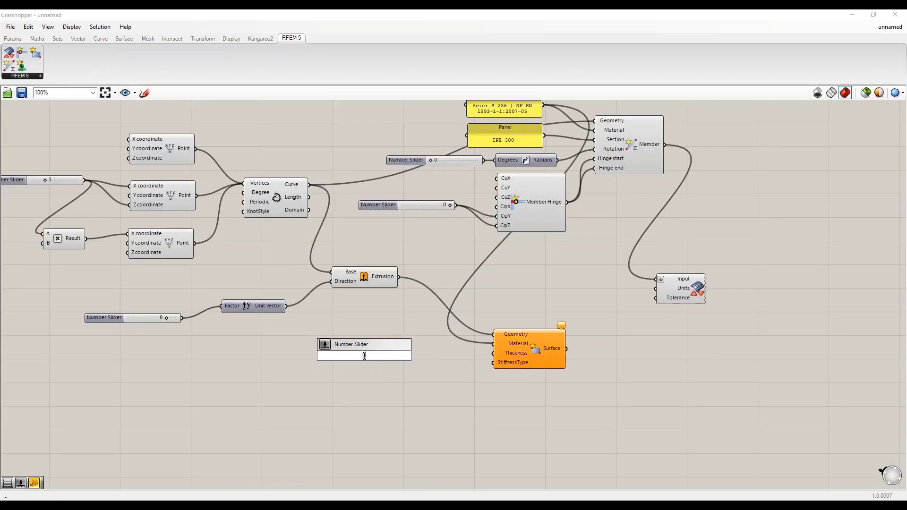
type(".005")
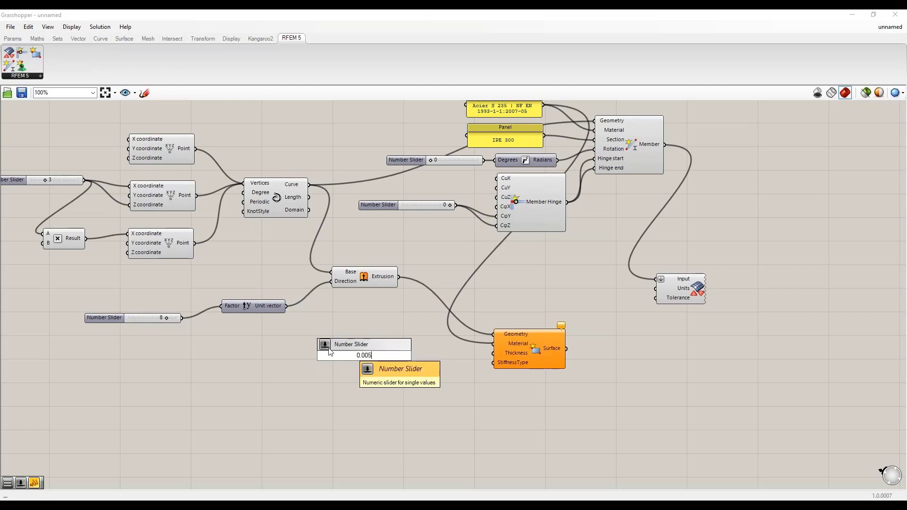
key("Return")
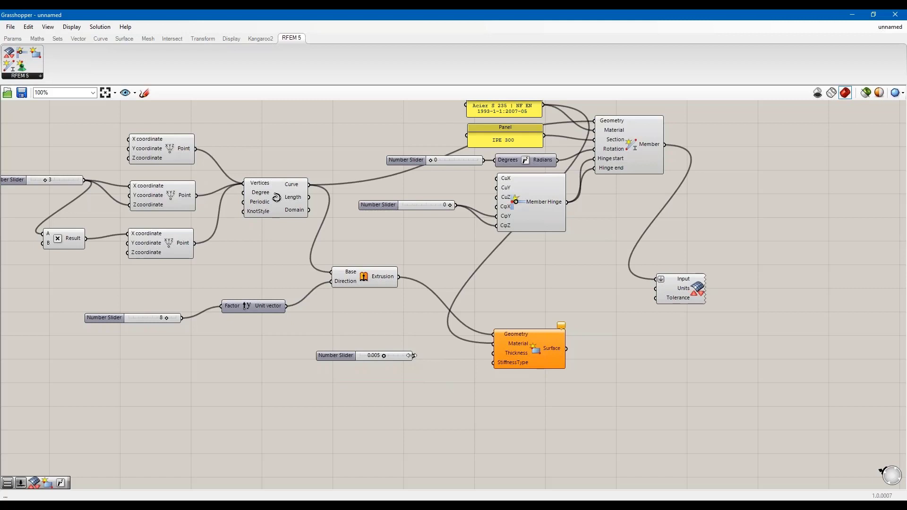
left_click_drag(413, 355, 492, 354)
left_click_drag(338, 355, 342, 351)
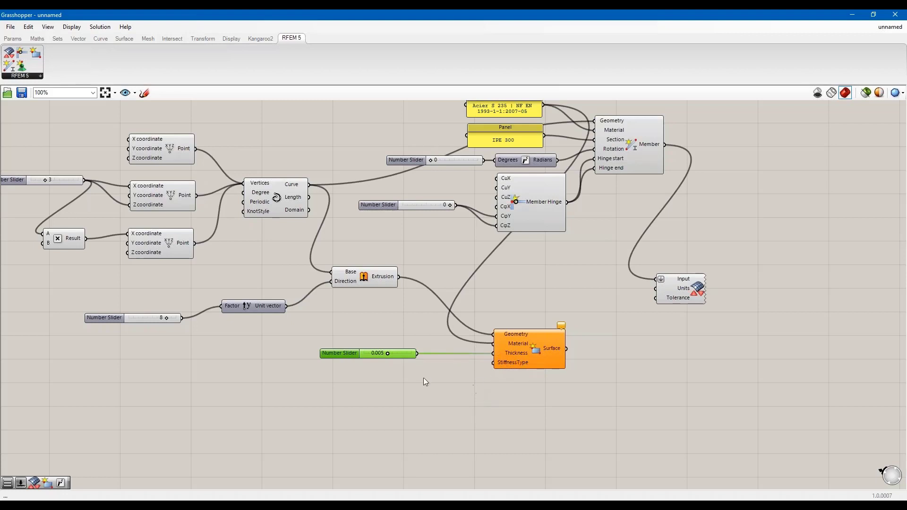
scroll(444, 415, "down", 1)
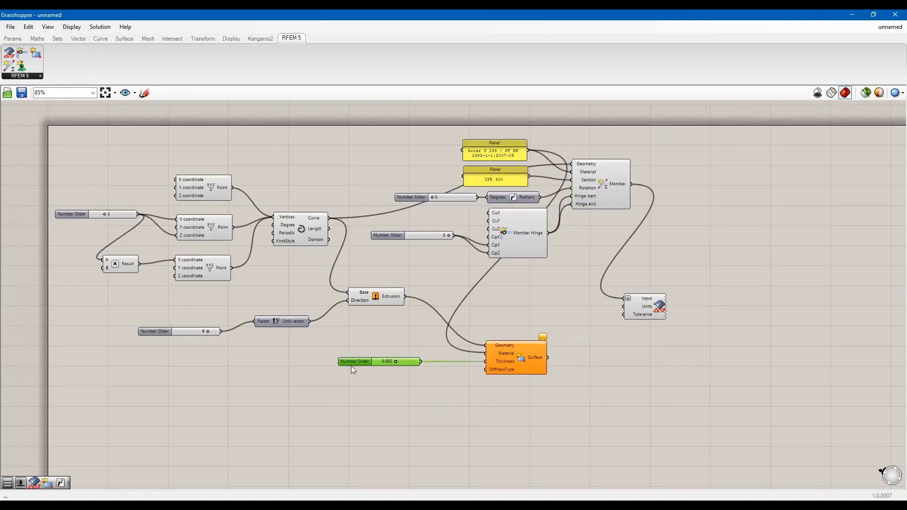
left_click_drag(351, 366, 364, 362)
left_click(423, 399)
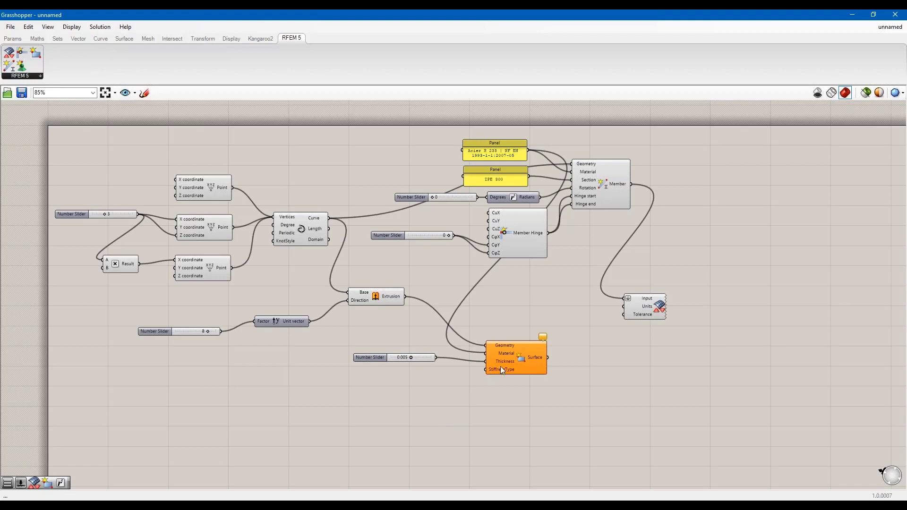
- Add a Value List, connect it to the Surface's StiffnessType input, and choose the Standard stiffness type
double_click(418, 400)
type("value")
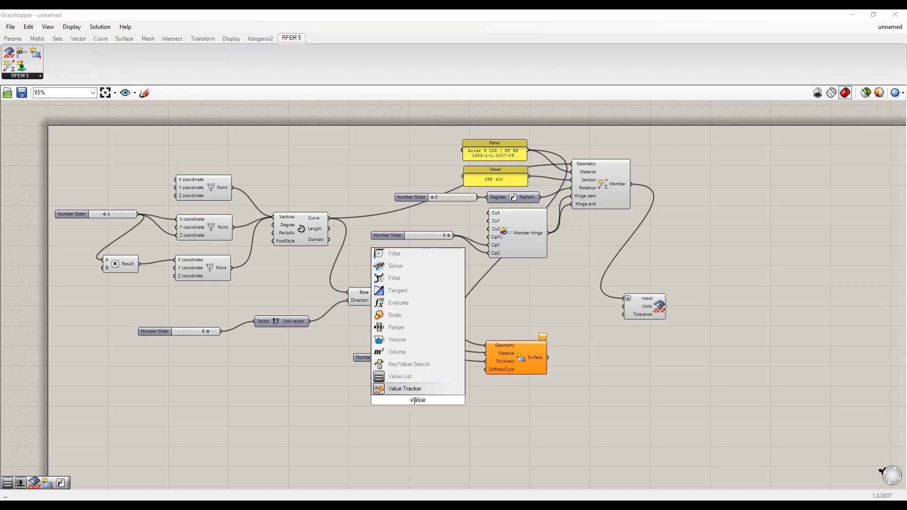
left_click(411, 378)
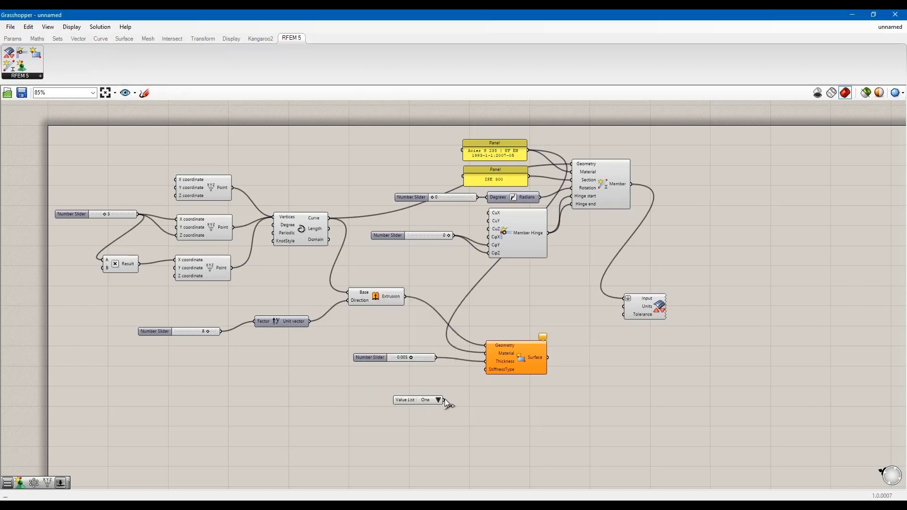
left_click_drag(410, 401, 387, 377)
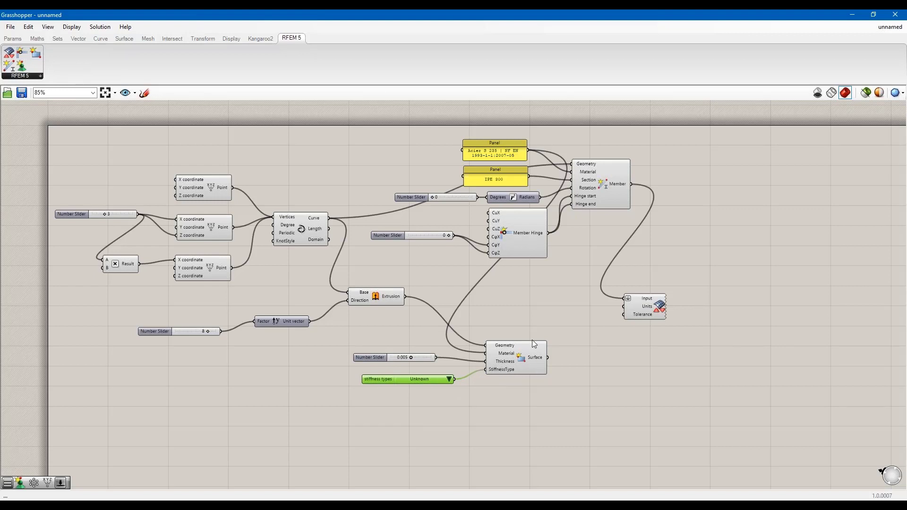
left_click(450, 380)
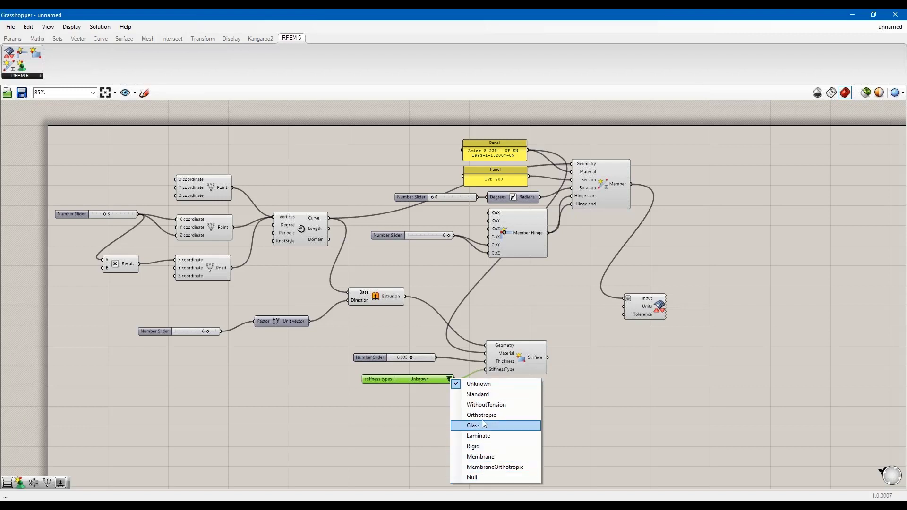
left_click(475, 394)
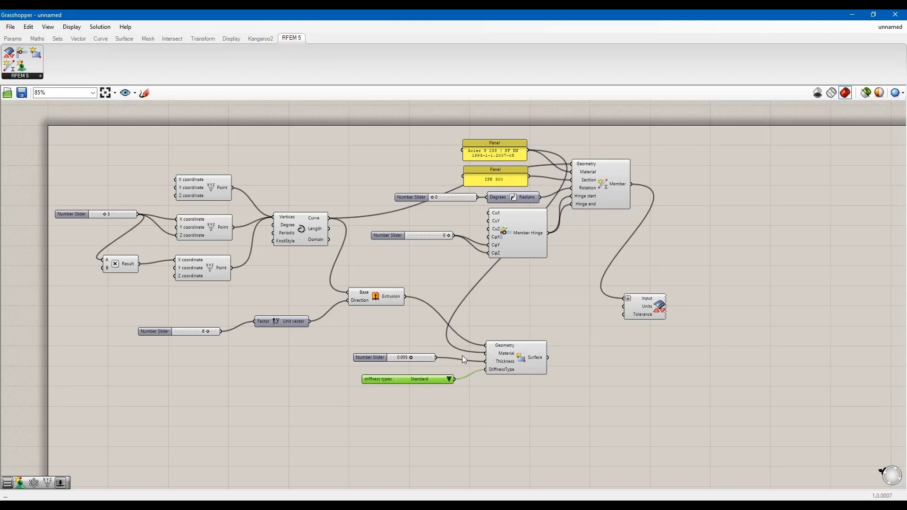
- Place the Grasshopper window beside RFEM and connect the Surface output to the export component's Input in place of the Member
scroll(485, 375, "up", 1)
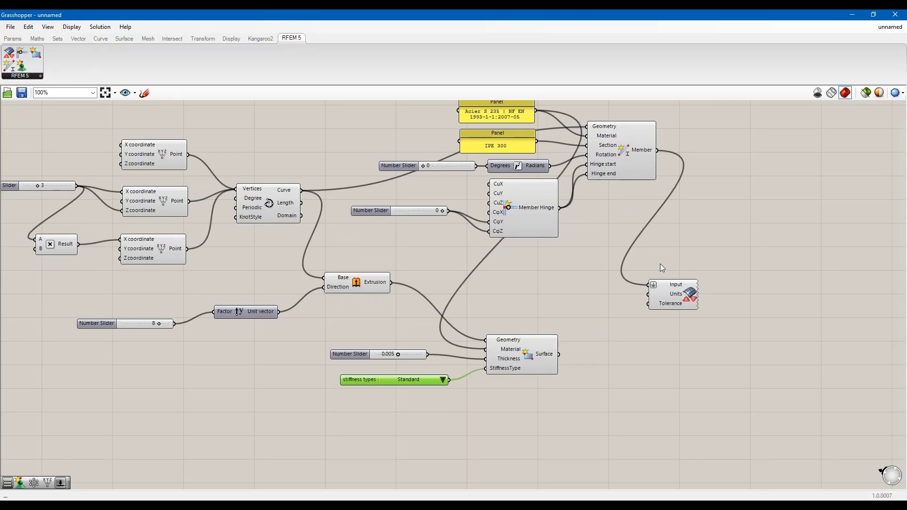
left_click_drag(613, 18, 1, 156)
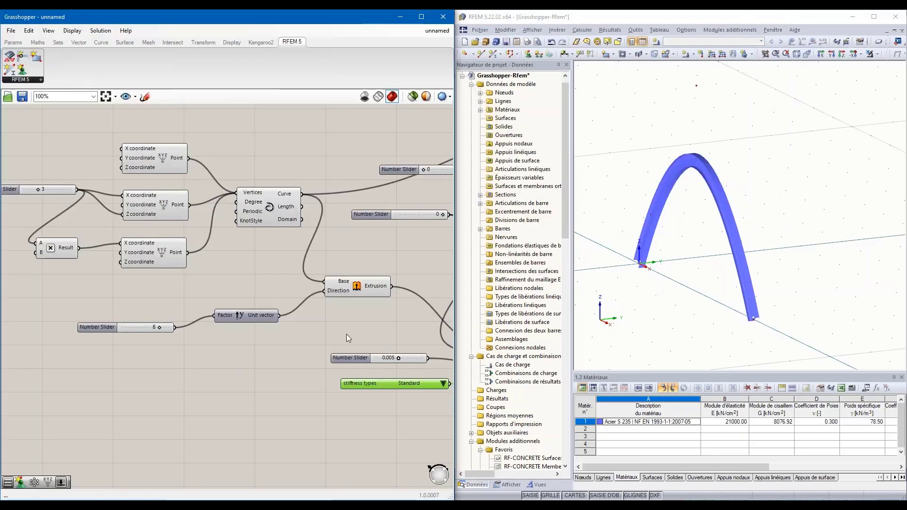
right_click_drag(347, 334, 57, 331)
right_click_drag(174, 326, 161, 327)
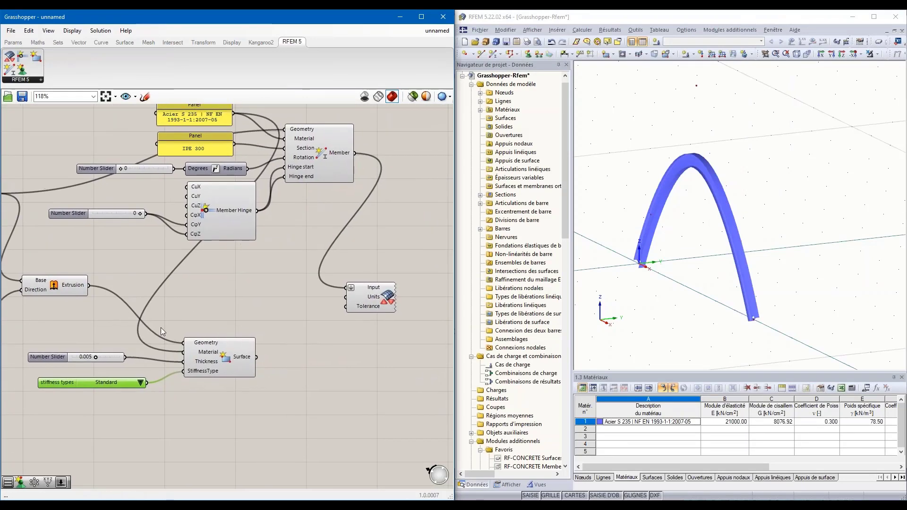
scroll(160, 327, "up", 1)
left_click_drag(273, 362, 378, 281)
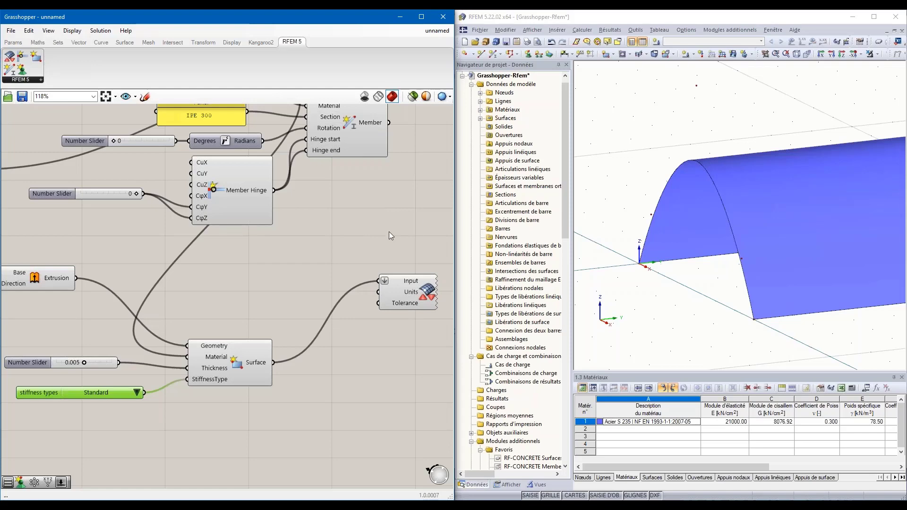
- Open the exported surface's properties in RFEM to check its material, thickness and stiffness type, and close the dialog
scroll(625, 196, "down", 1)
scroll(623, 192, "down", 4)
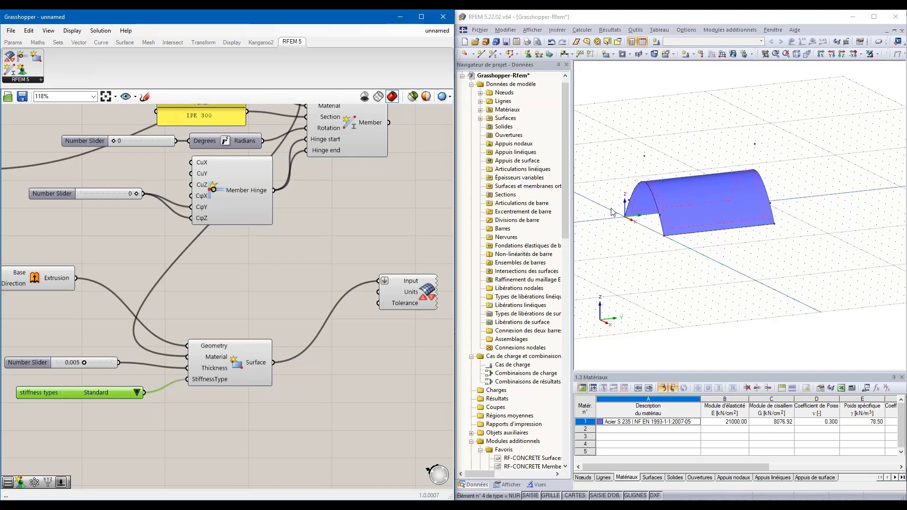
scroll(644, 152, "up", 1)
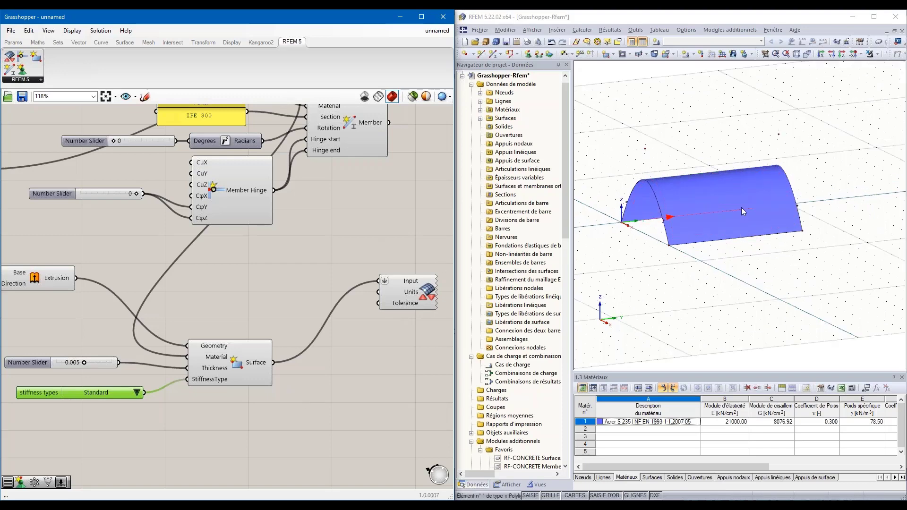
left_click(733, 225)
double_click(732, 225)
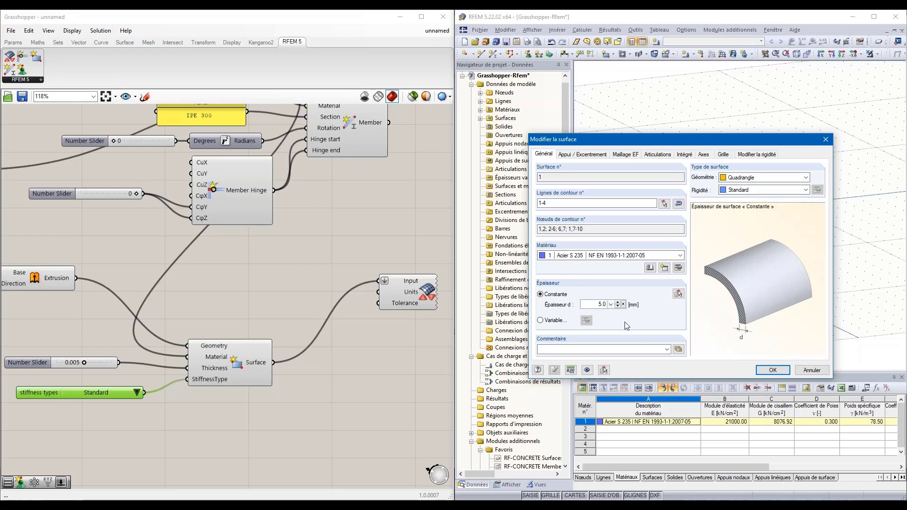
left_click(825, 141)
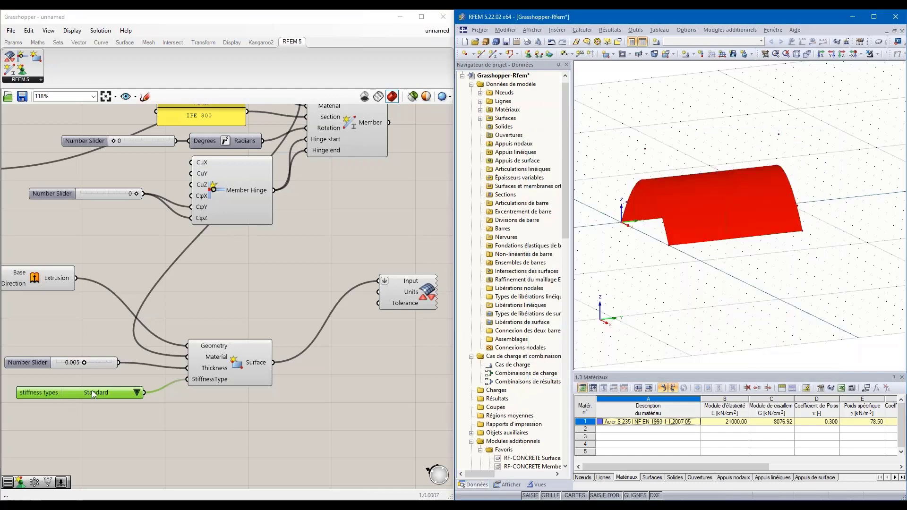
- Set the slider driving the point coordinates to 5 and the slider for the extrusion's Y vector factor to 7
scroll(242, 298, "down", 3)
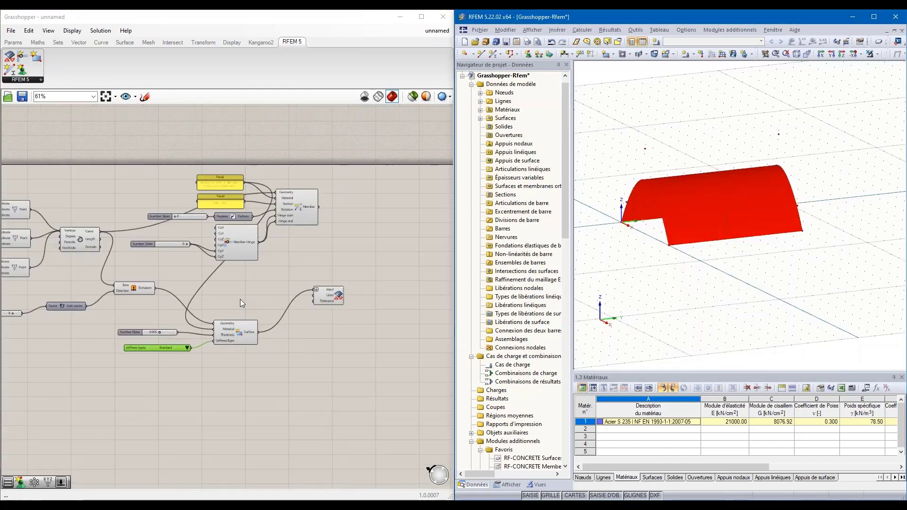
scroll(28, 322, "up", 3)
right_click_drag(56, 334, 361, 400)
left_click_drag(167, 210, 168, 211)
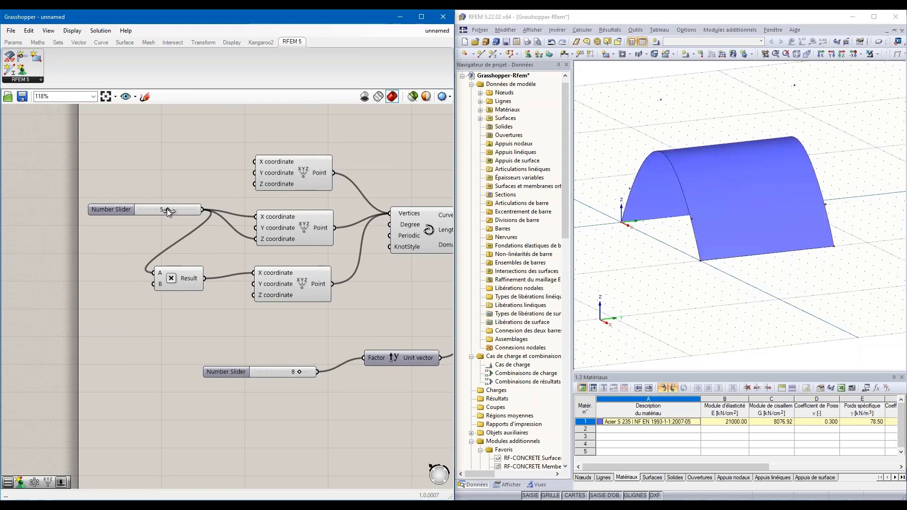
mouse_move(299, 372)
left_mouse_down()
mouse_move(281, 372)
mouse_move(303, 372)
mouse_move(294, 373)
left_mouse_up()
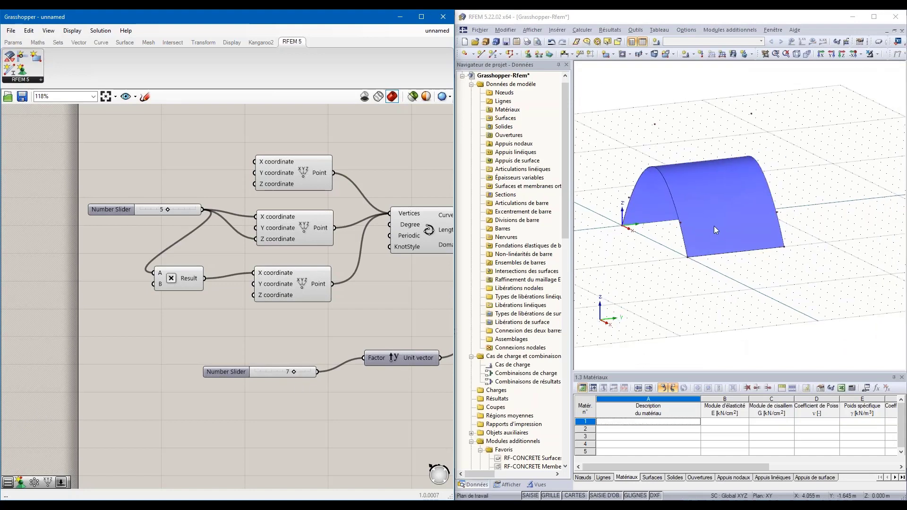
- Connect the Member output to the export component's Input alongside the Surface, and view the combined model in RFEM
right_click_drag(411, 307, 185, 292)
mouse_move(372, 279)
right_mouse_down()
mouse_move(179, 260)
mouse_move(174, 286)
right_mouse_up()
mouse_move(311, 268)
right_mouse_down()
mouse_move(280, 285)
mouse_move(287, 290)
right_mouse_up()
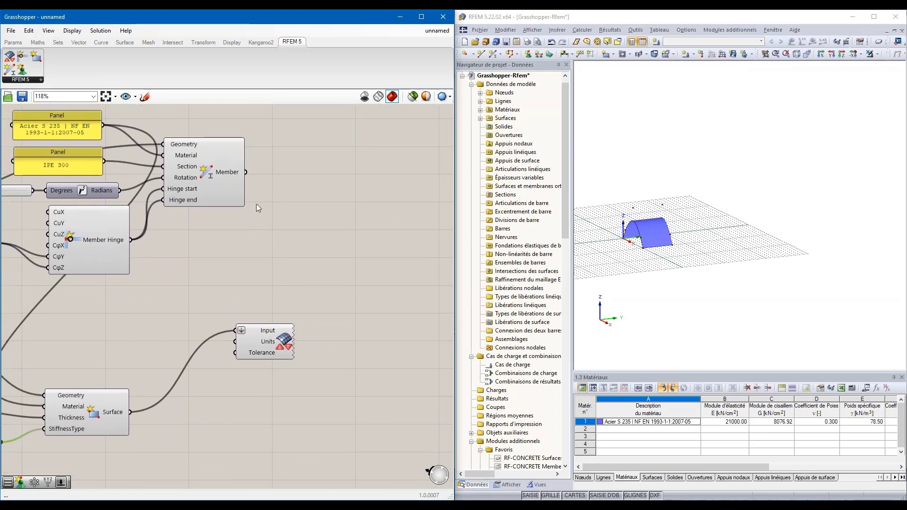
left_click_drag(246, 209, 236, 330)
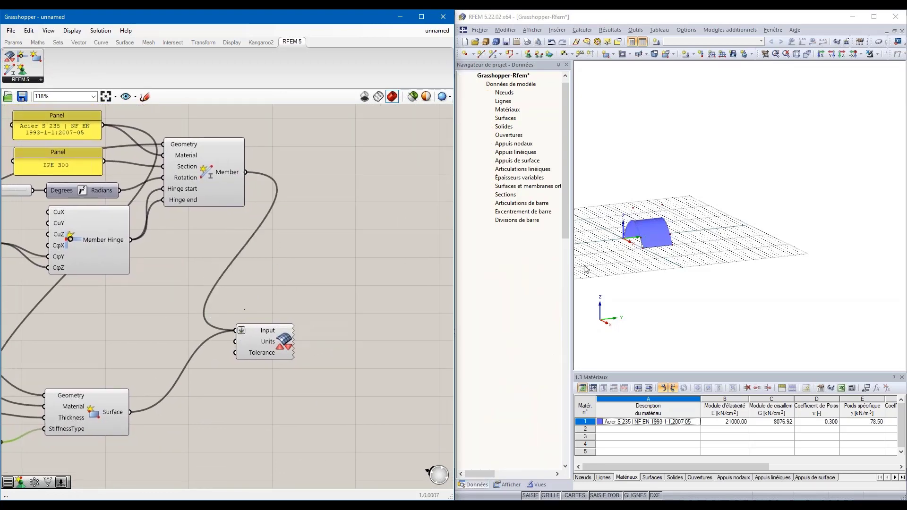
scroll(640, 235, "up", 5)
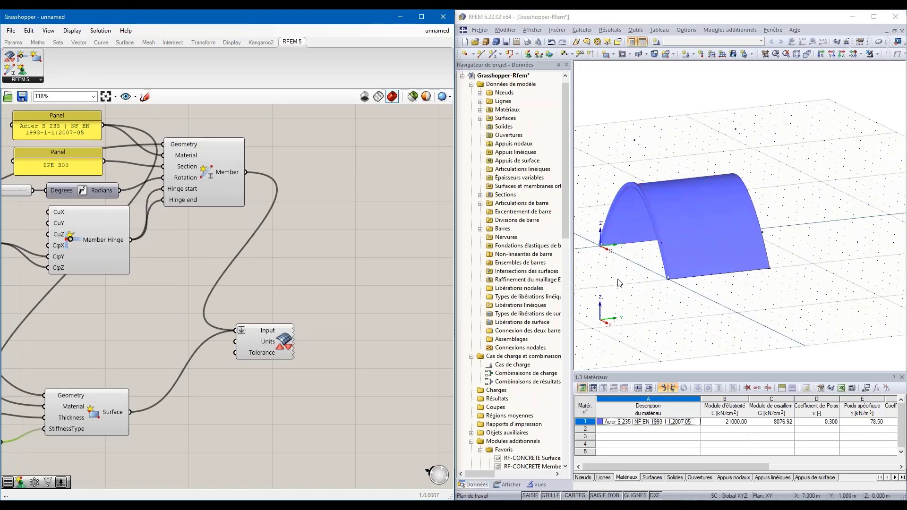
left_click(637, 271)
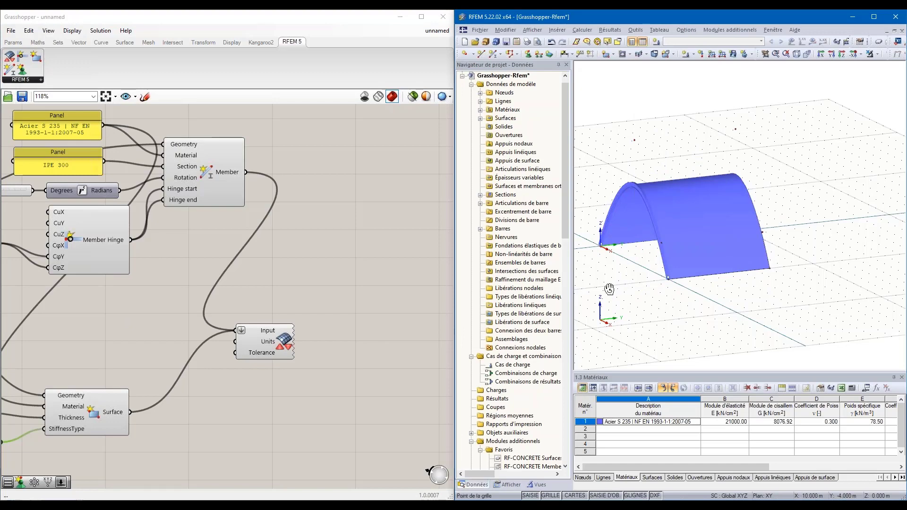
middle_click_drag(610, 290, 614, 312, "ctrl")
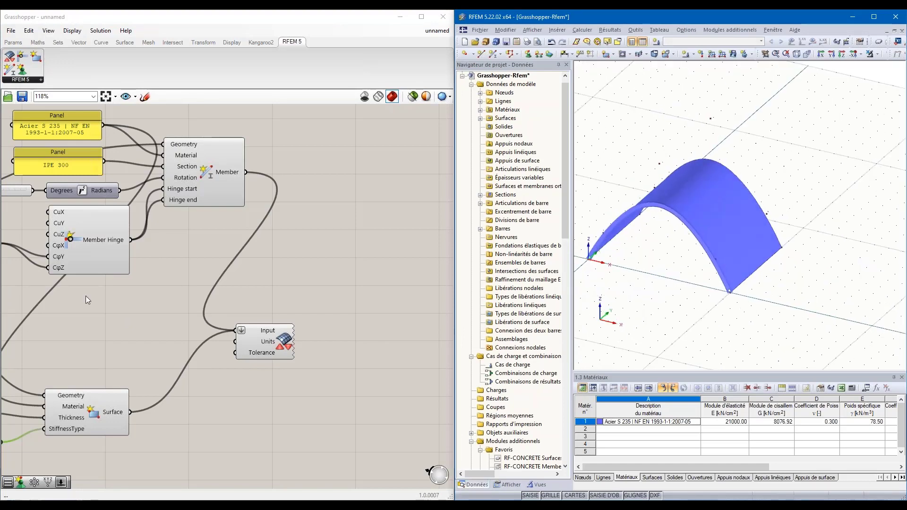
- Set the slider driving the arch's point coordinates to 3
scroll(224, 299, "down", 6)
scroll(11, 283, "up", 7)
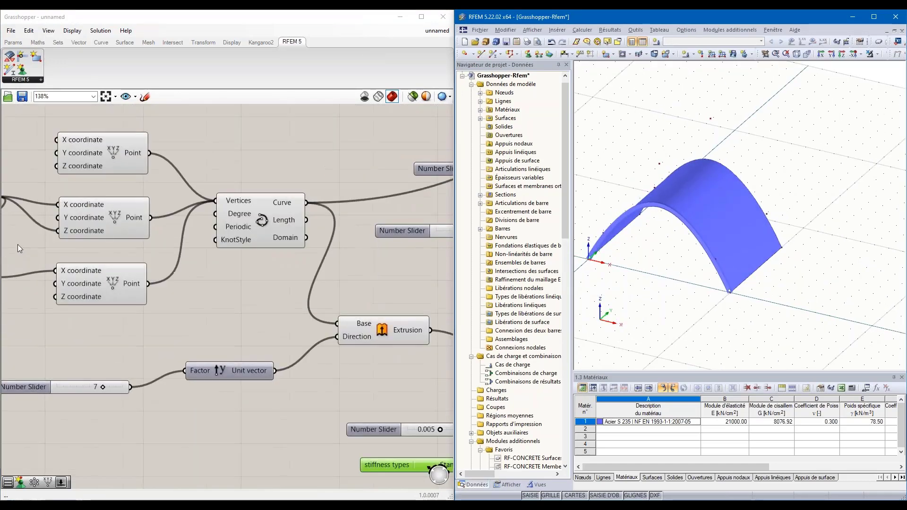
right_click_drag(18, 245, 224, 264)
left_click_drag(157, 215, 141, 215)
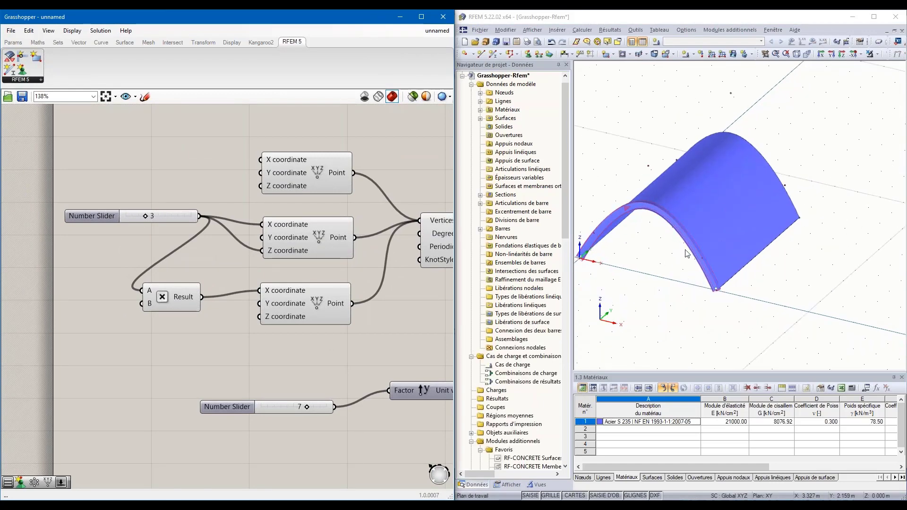
- Examine the export connections in Grasshopper and the resulting arch member and curved surface in RFEM from several angles
right_click_drag(317, 314, 68, 293)
right_click_drag(348, 298, 167, 282)
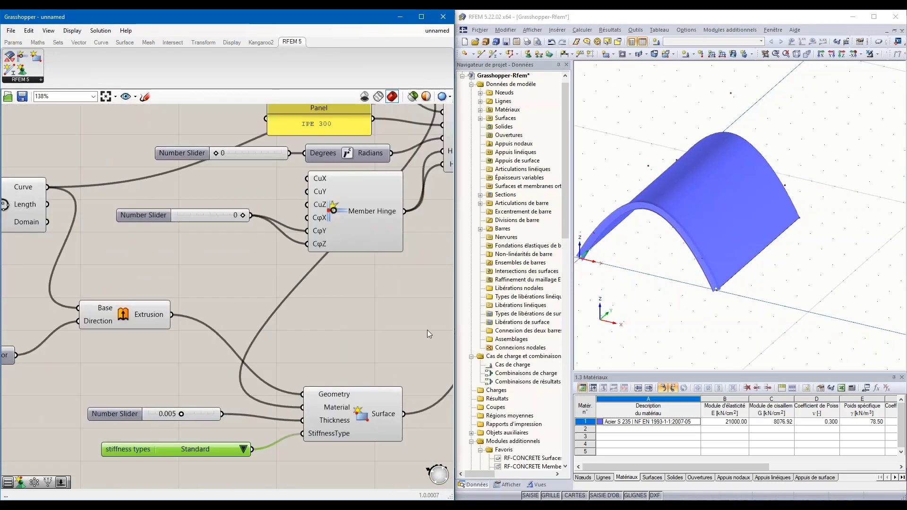
right_click_drag(427, 330, 122, 287)
right_click_drag(395, 235, 399, 265)
scroll(687, 231, "up", 2)
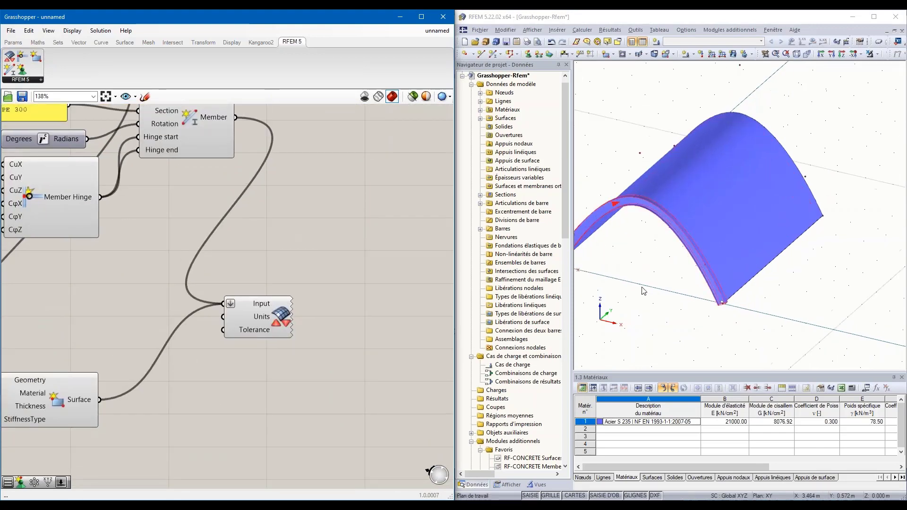
middle_click_drag(642, 284, 686, 254, "ctrl")
scroll(687, 254, "down", 2)
middle_click_drag(744, 248, 681, 244, "ctrl")
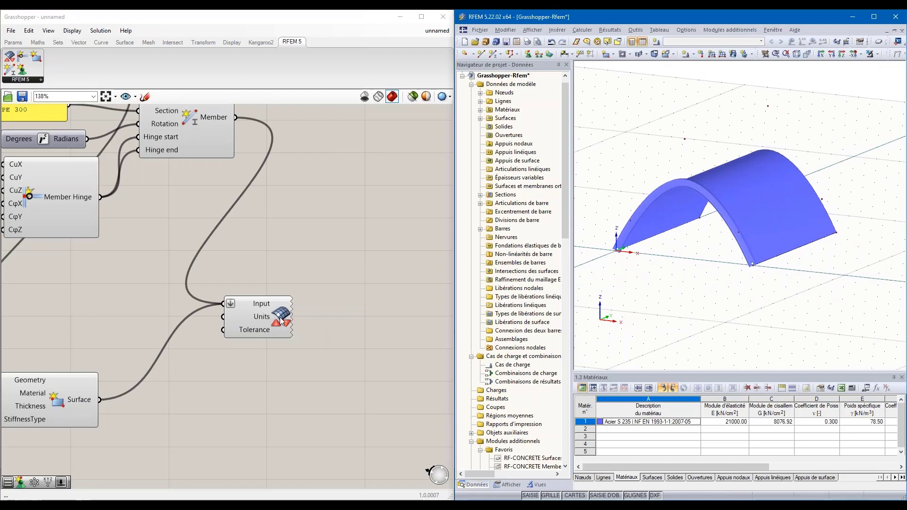
scroll(706, 216, "up", 4)
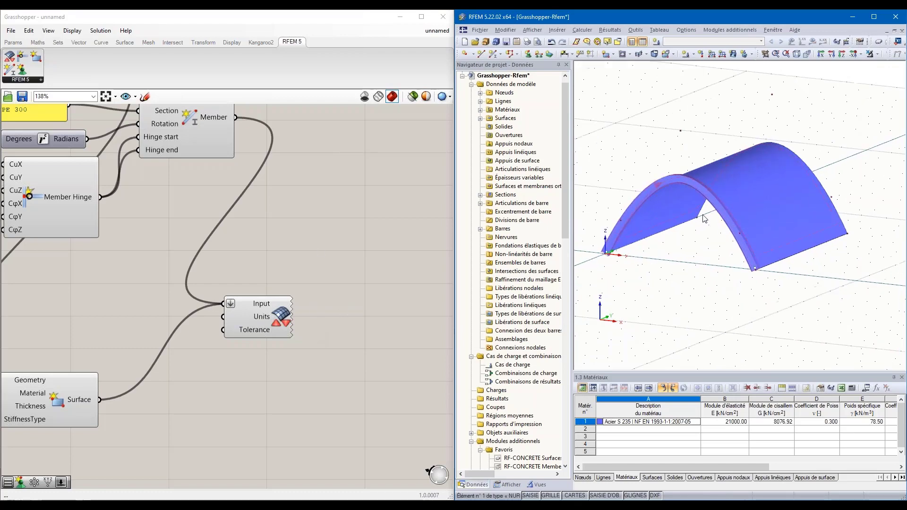
left_click(810, 233)
left_click(675, 294)
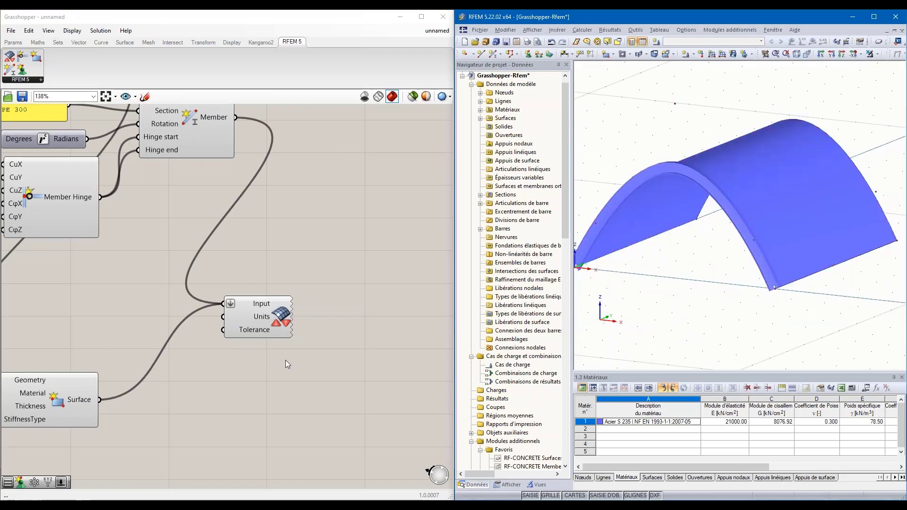
- Move the export component to make room, add a Value List, and connect it to the component's Units input
left_click_drag(270, 325, 322, 328)
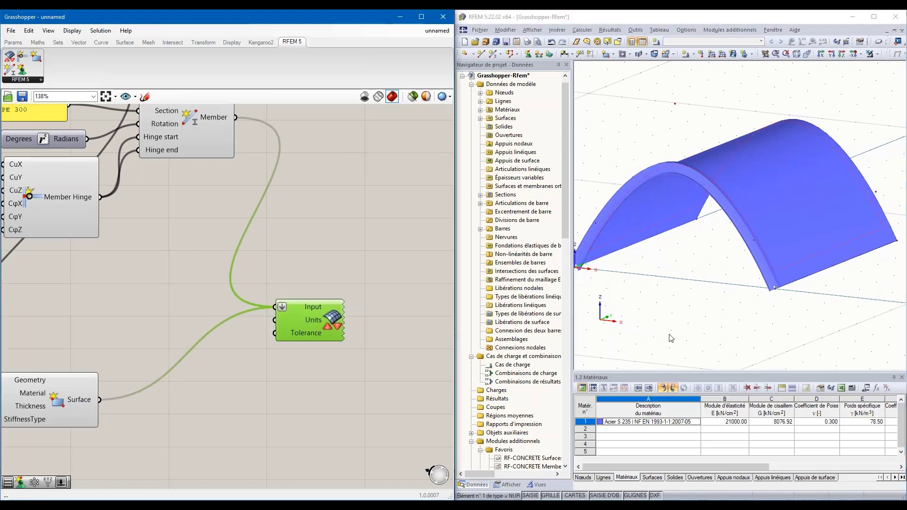
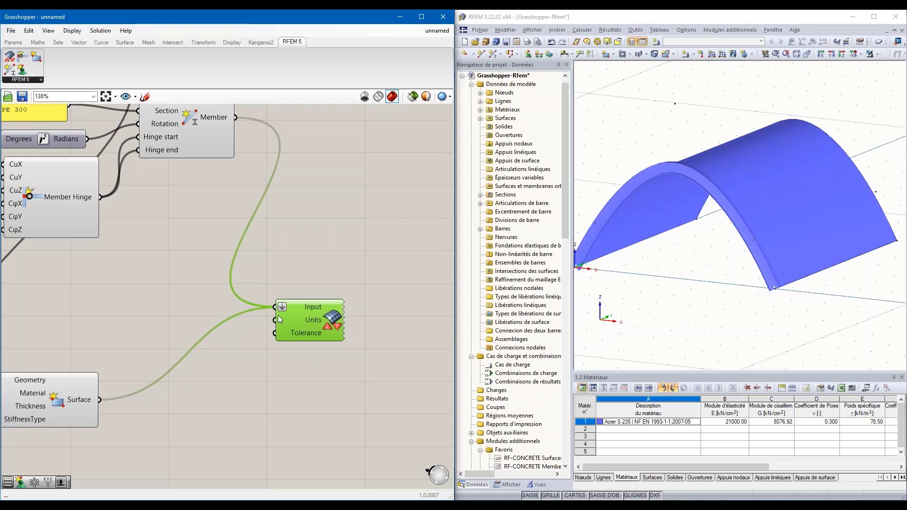
double_click(203, 396)
type("valu")
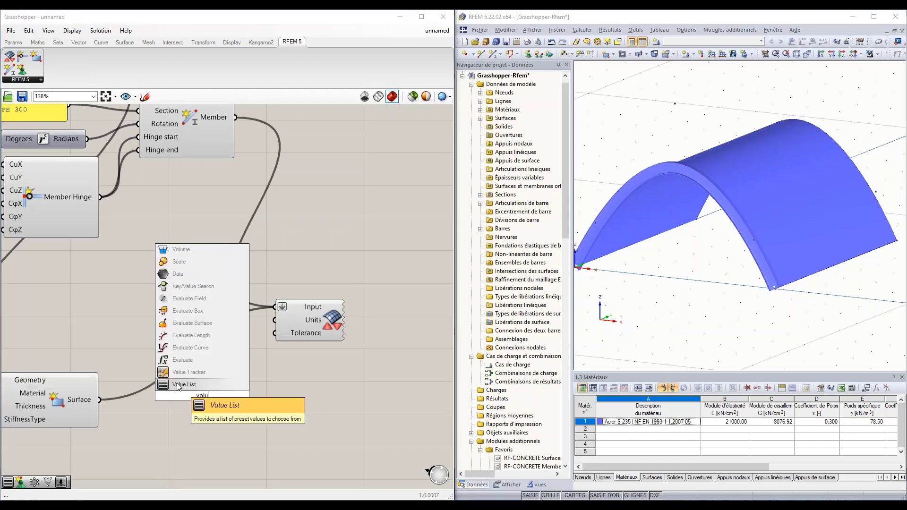
key("Return")
left_click_drag(245, 396, 274, 320)
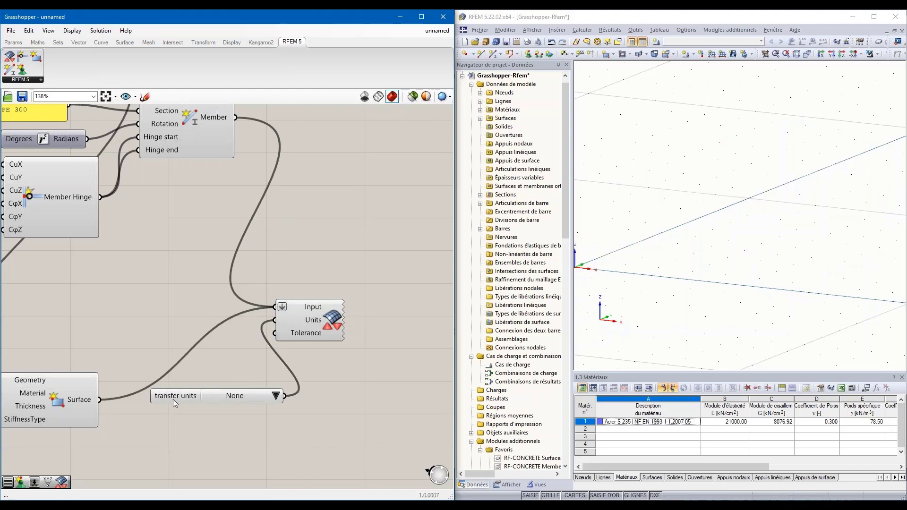
- Test Centimeters as the transfer units, and set the transfer units list to Meters
left_click(226, 396)
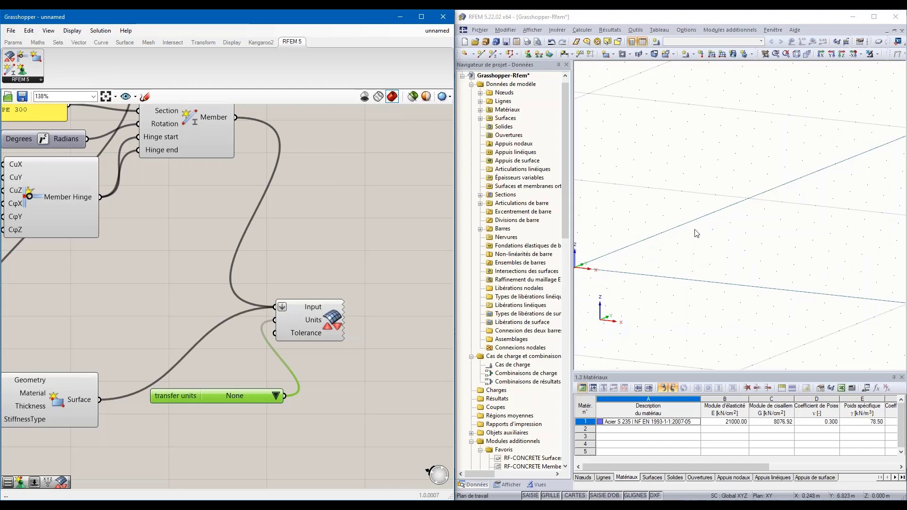
left_click(275, 396)
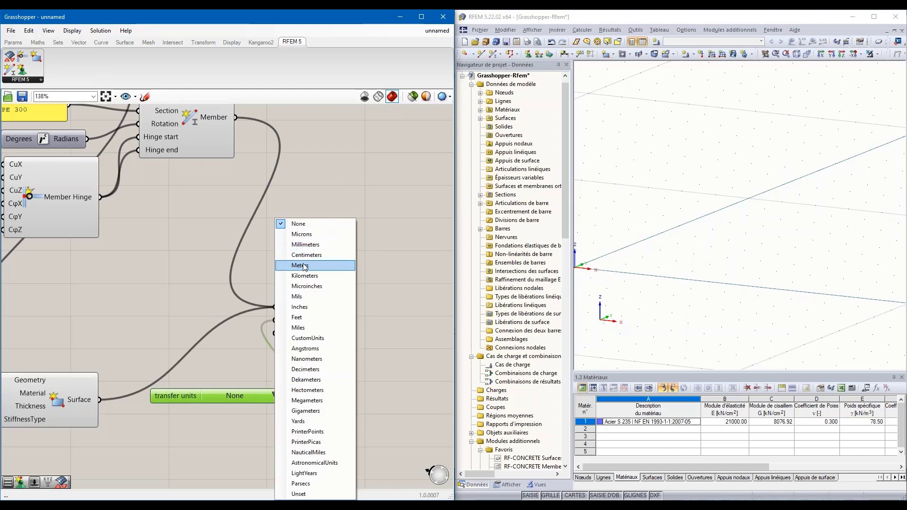
left_click(302, 255)
left_click(279, 396)
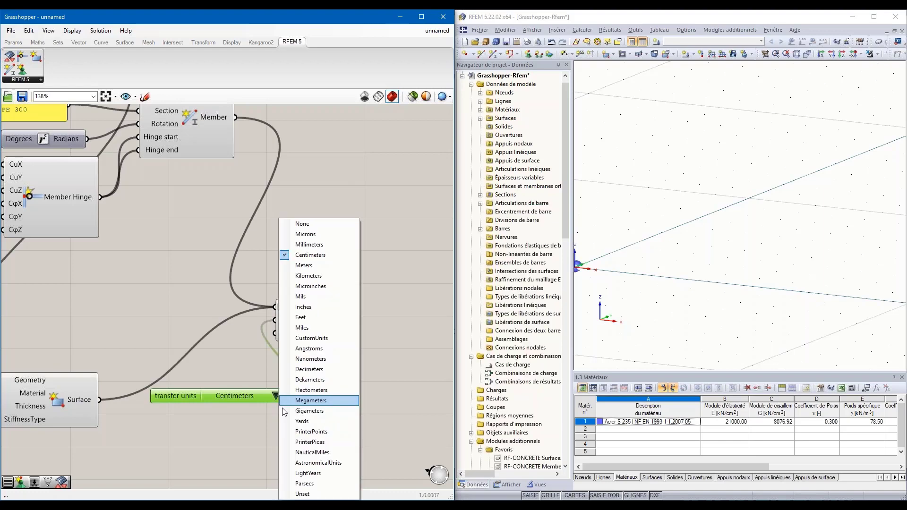
left_click(303, 264)
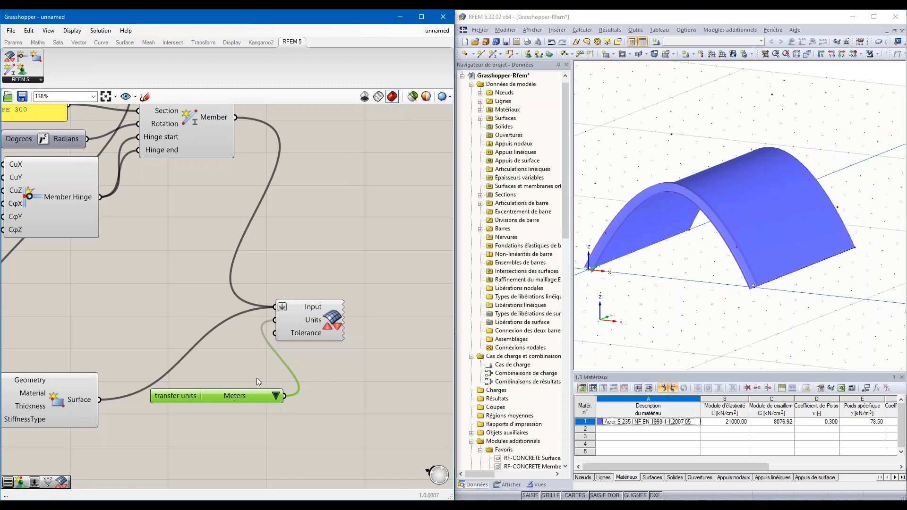
- Review the available transfer units without choosing another, and align the list beside the export component's Units input
left_click(275, 395)
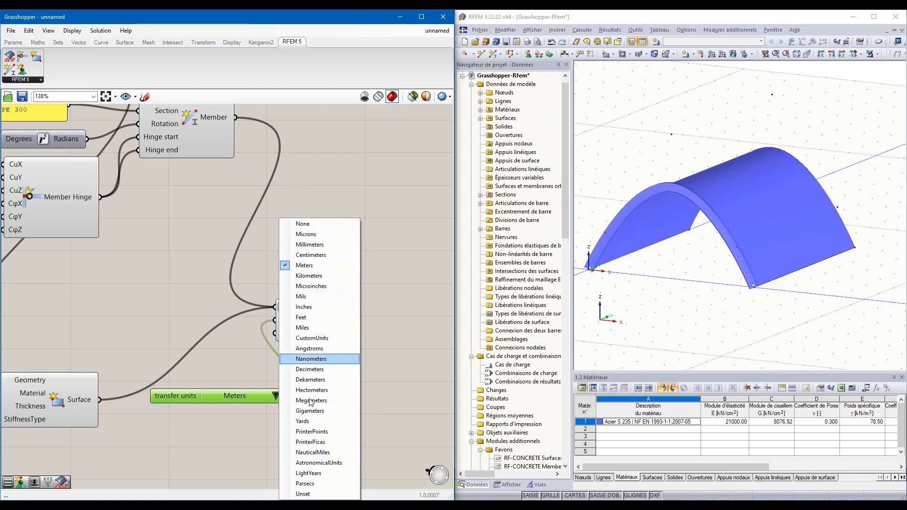
left_click(240, 364)
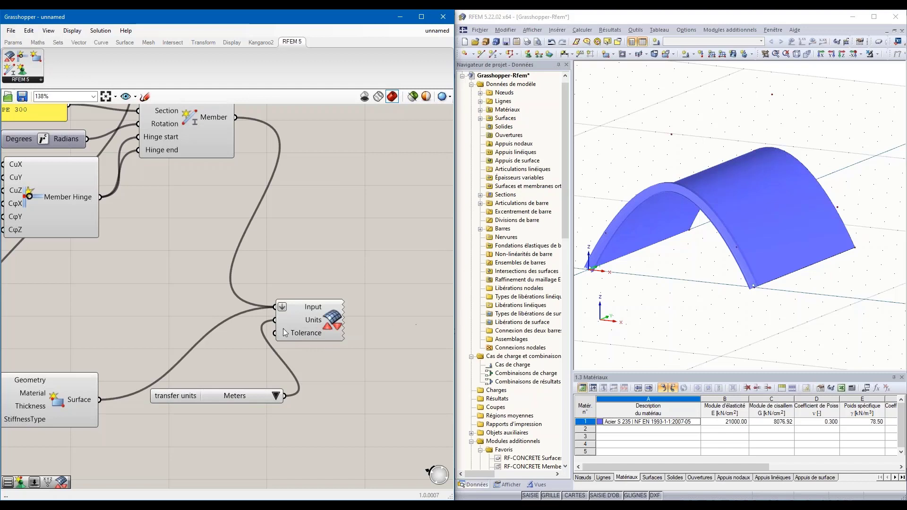
left_click_drag(242, 398, 190, 327)
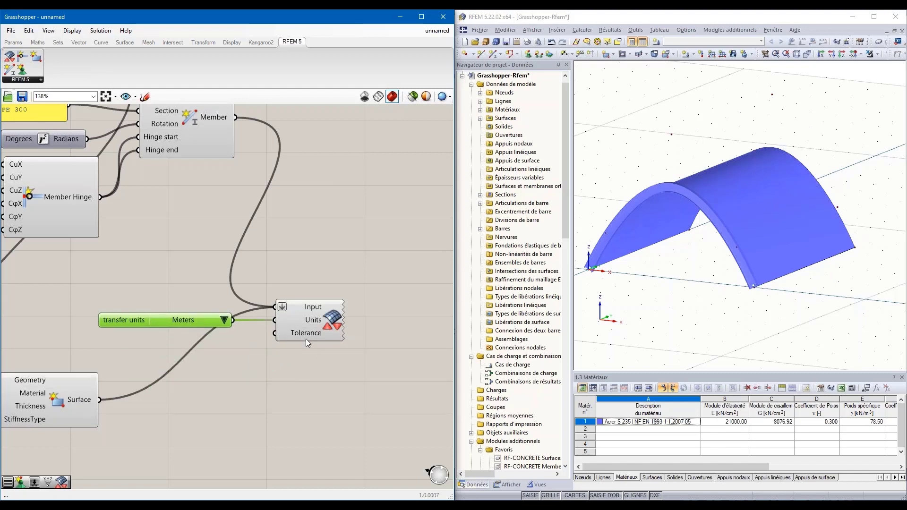
left_click(301, 356)
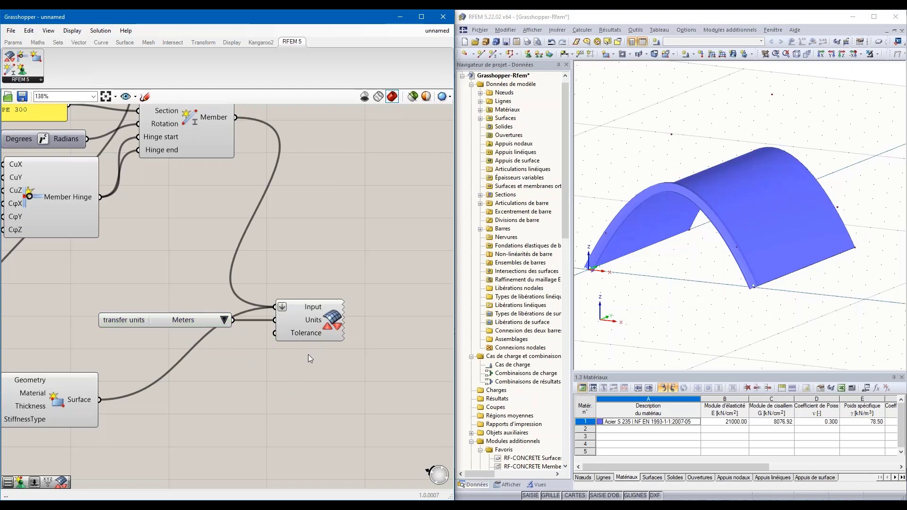
- Put the Grasshopper window away and open the file Bahnhof_Dach.3dm in Rhino
scroll(284, 200, "down", 5)
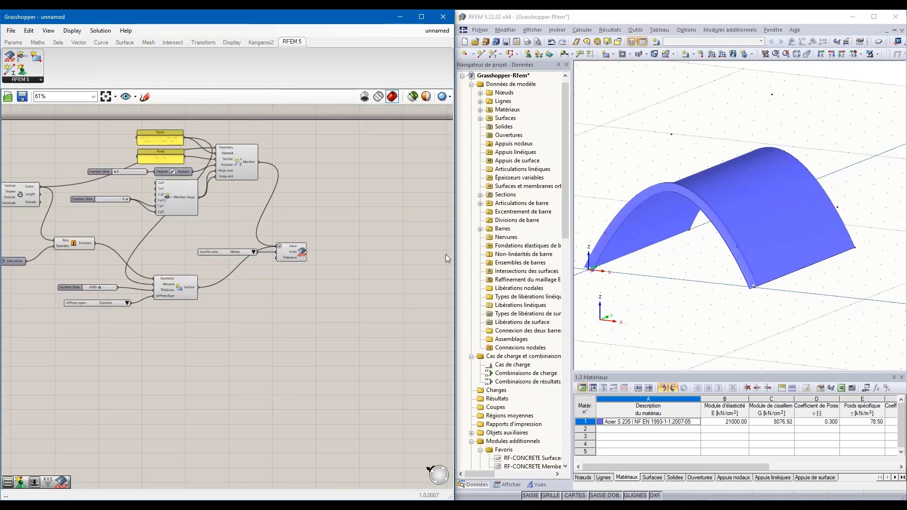
scroll(652, 158, "down", 3)
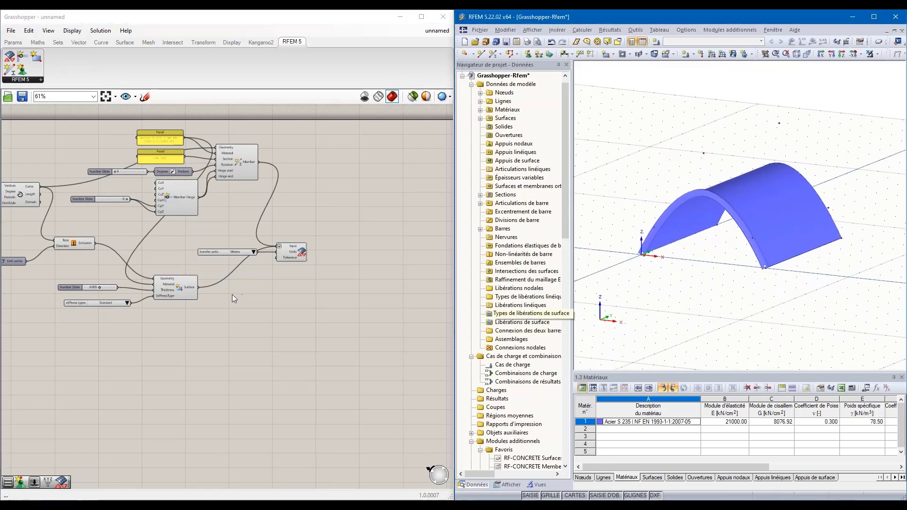
left_click(228, 309)
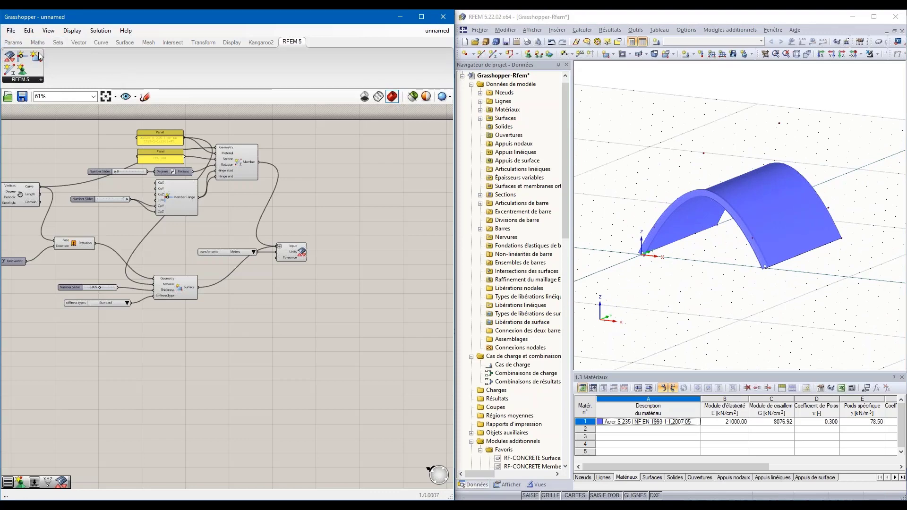
left_click(443, 18)
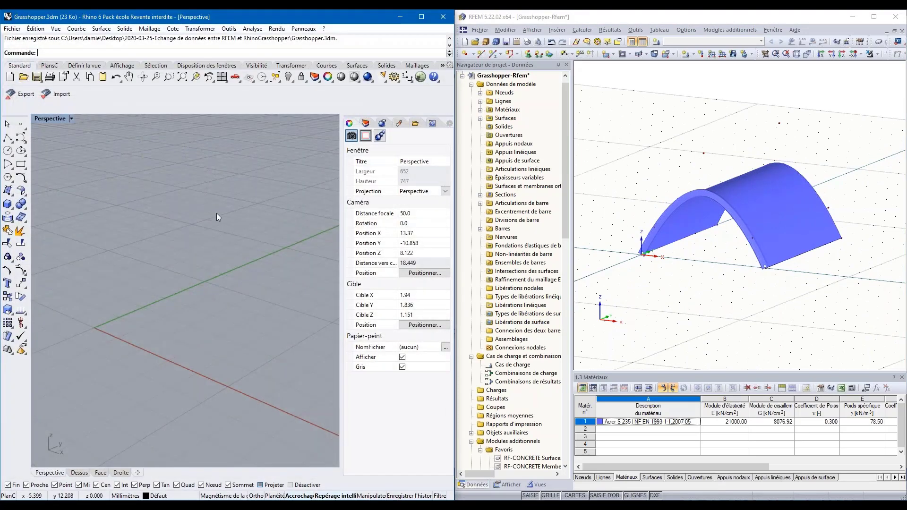
scroll(194, 217, "down", 2)
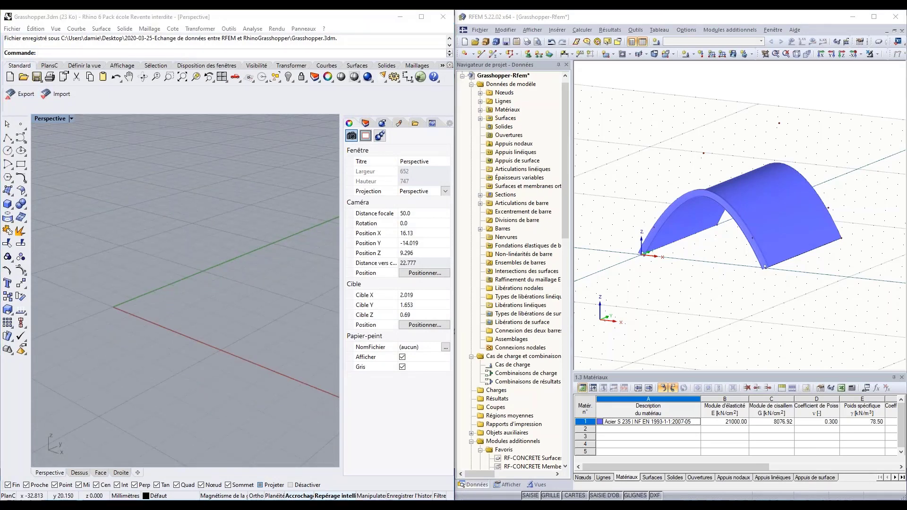
left_click_drag(287, 158, 265, 233)
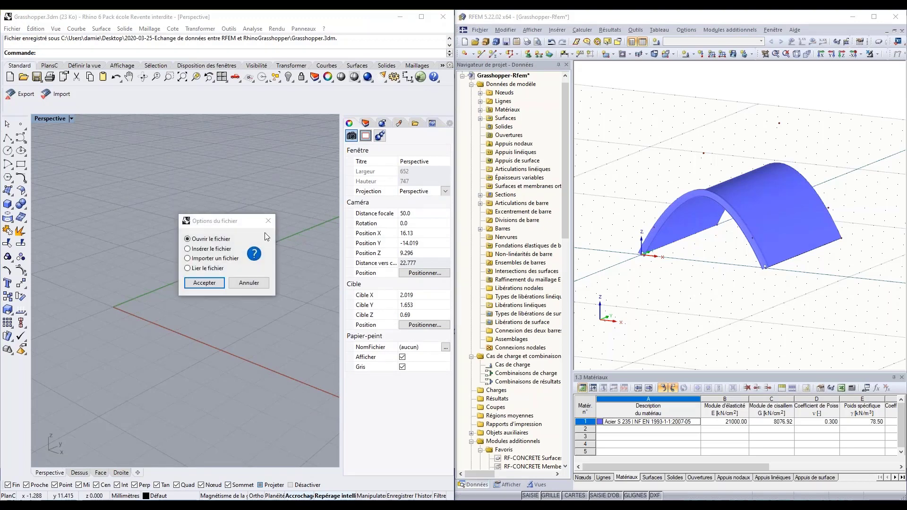
left_click(203, 283)
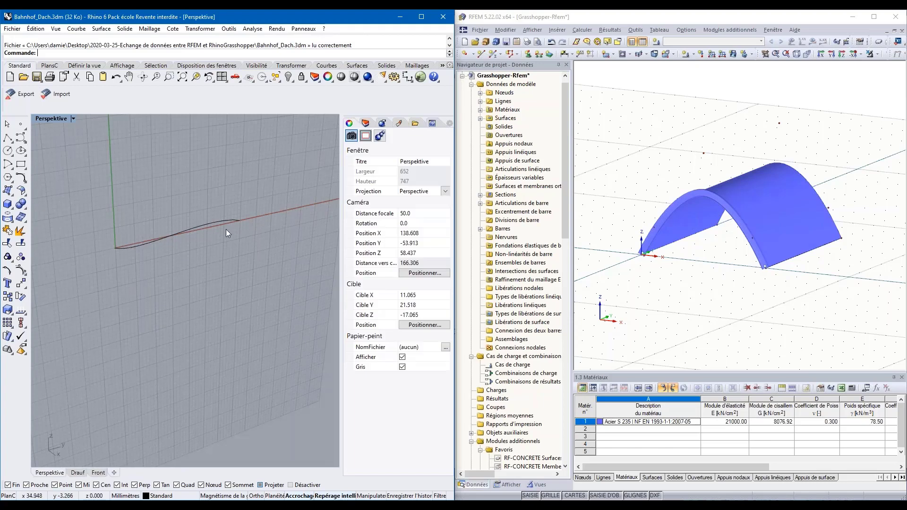
- Examine the roof's base curve in the Perspektive view from several angles, with the Rhino window temporarily enlarged
right_click_drag(150, 226, 218, 183, "shift")
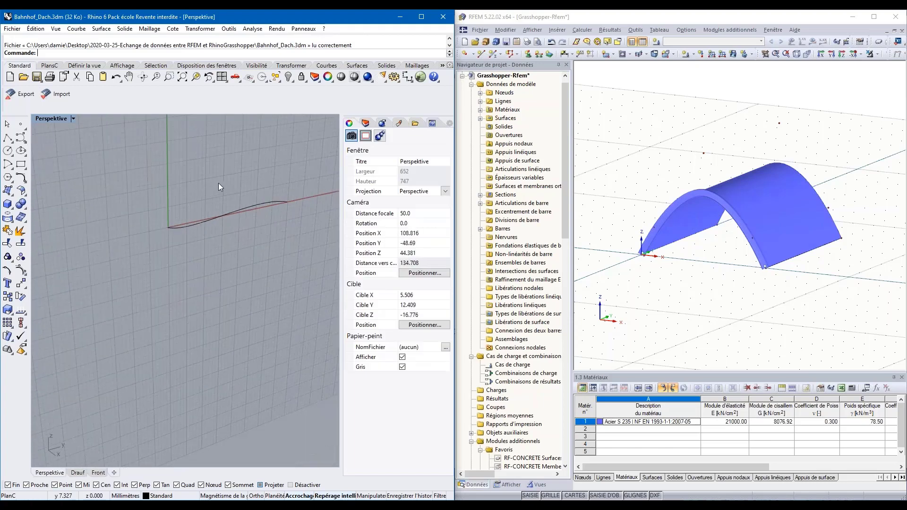
left_click(422, 17)
scroll(537, 180, "up", 5)
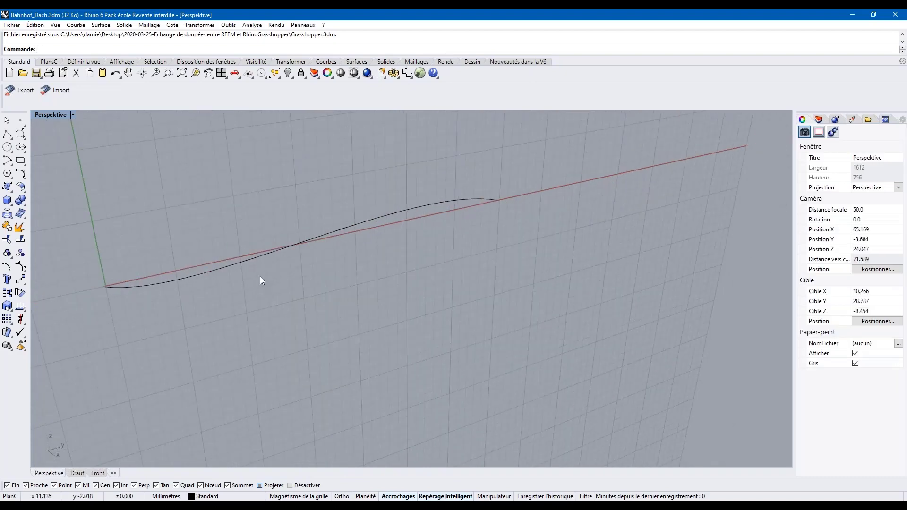
middle_click(288, 285)
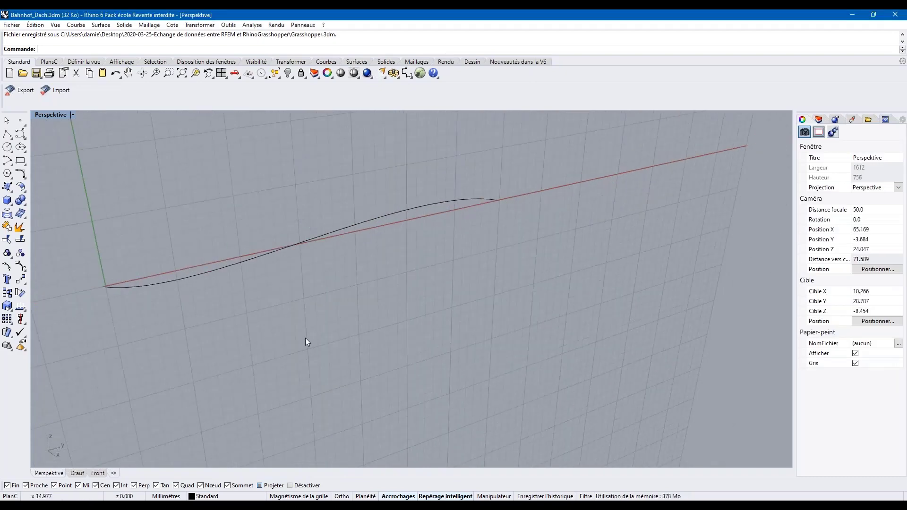
right_click_drag(370, 285, 453, 251)
scroll(450, 250, "down", 4)
scroll(477, 238, "up", 2)
scroll(477, 241, "up", 2)
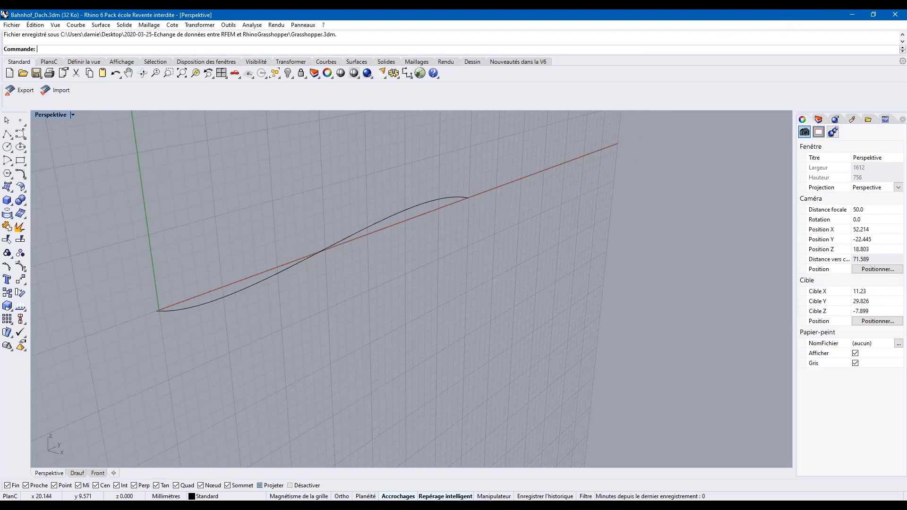
left_click_drag(534, 19, 0, 83)
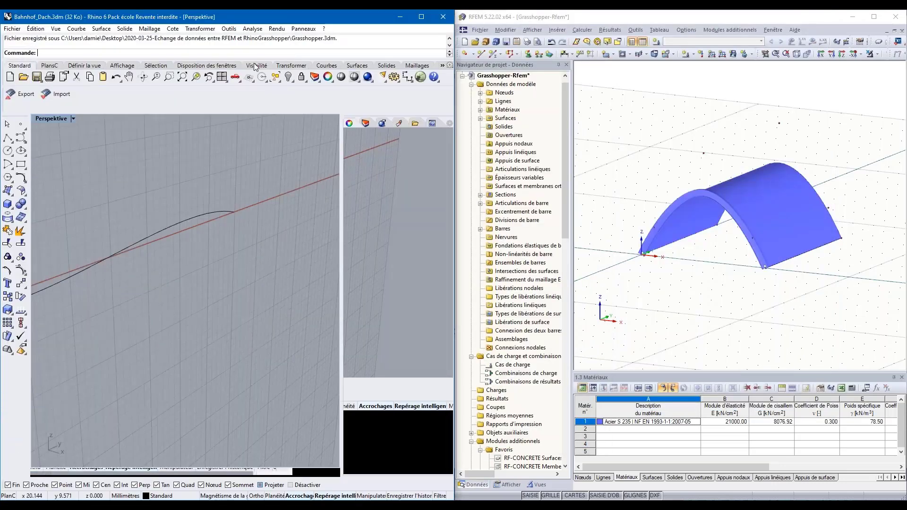
scroll(106, 235, "down", 3)
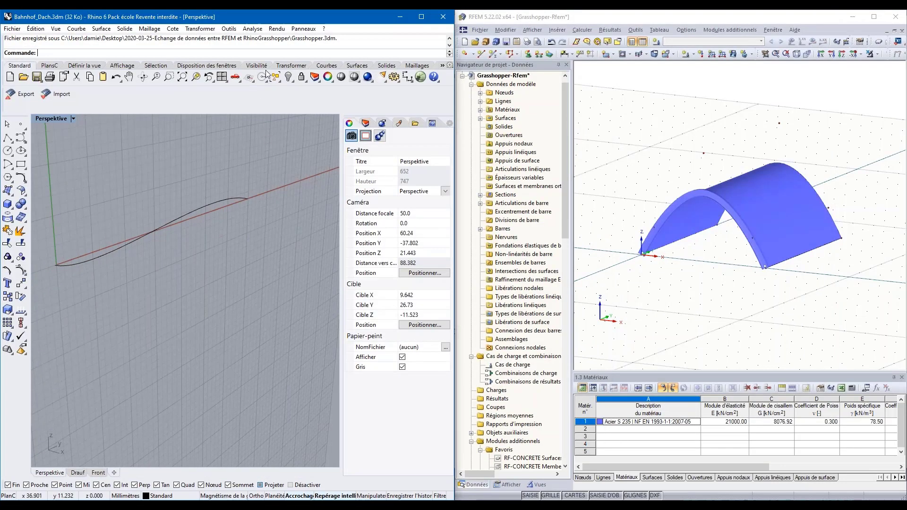
- Bring Grasshopper up beside the Rhino window and open the definition BH_Dach_EN-webinar.gh
left_click(420, 77)
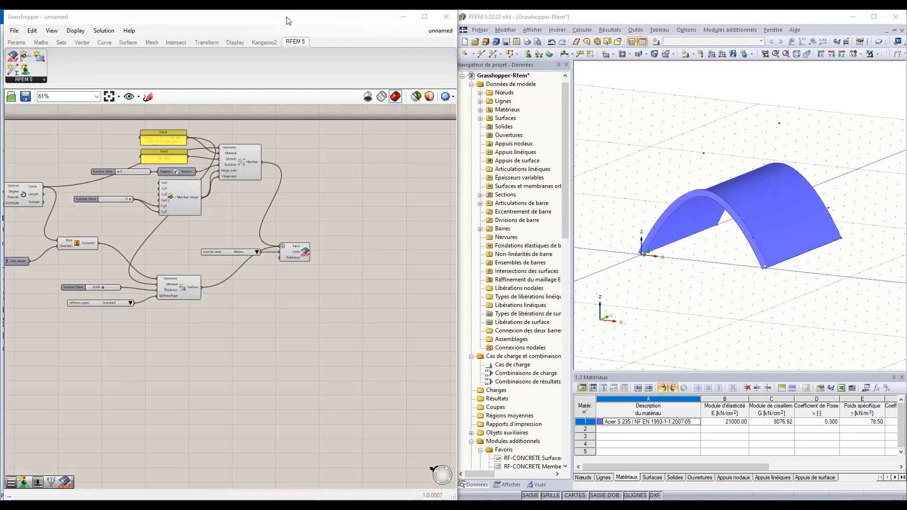
left_click_drag(287, 18, 906, 198)
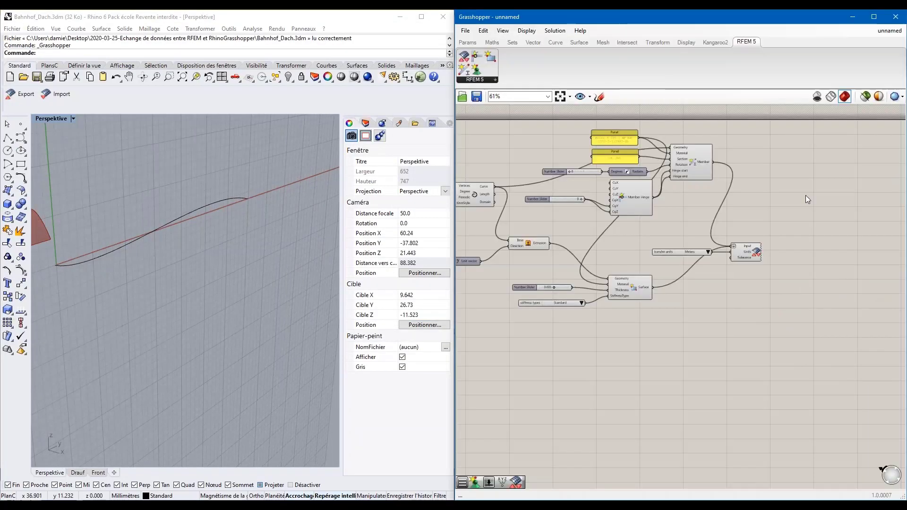
left_click(465, 31)
key("Escape")
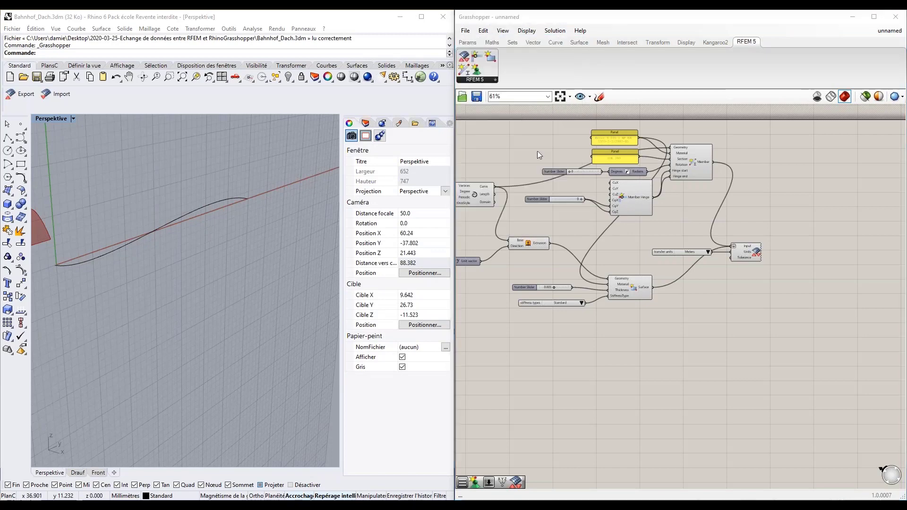
key("ctrl+o")
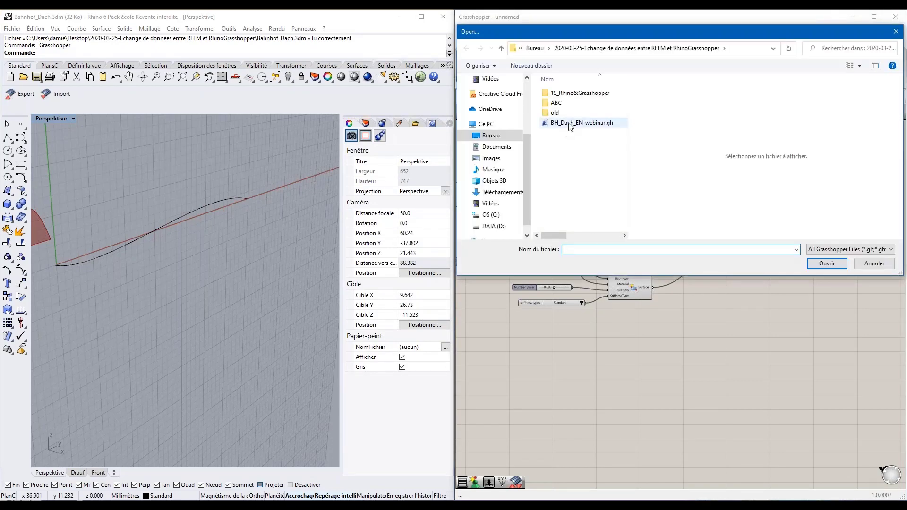
left_click(582, 123)
left_click(826, 263)
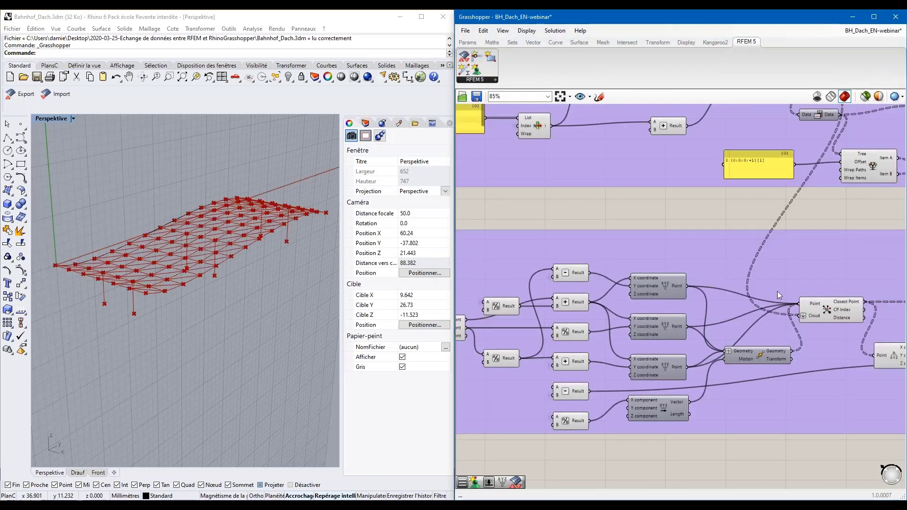
- Examine the generated roof structure in Rhino and the Input, Roof and Column groups of the Grasshopper definition
scroll(236, 307, "down", 3)
scroll(218, 316, "up", 5)
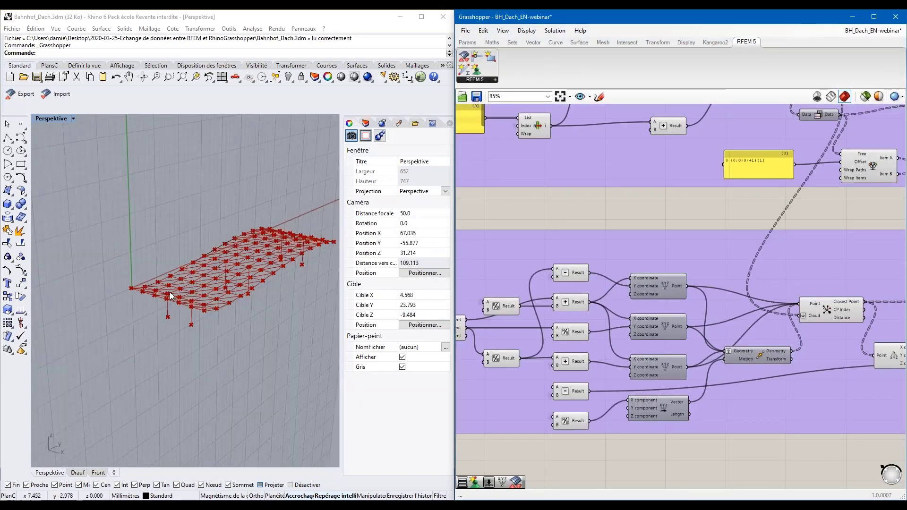
scroll(493, 211, "down", 8)
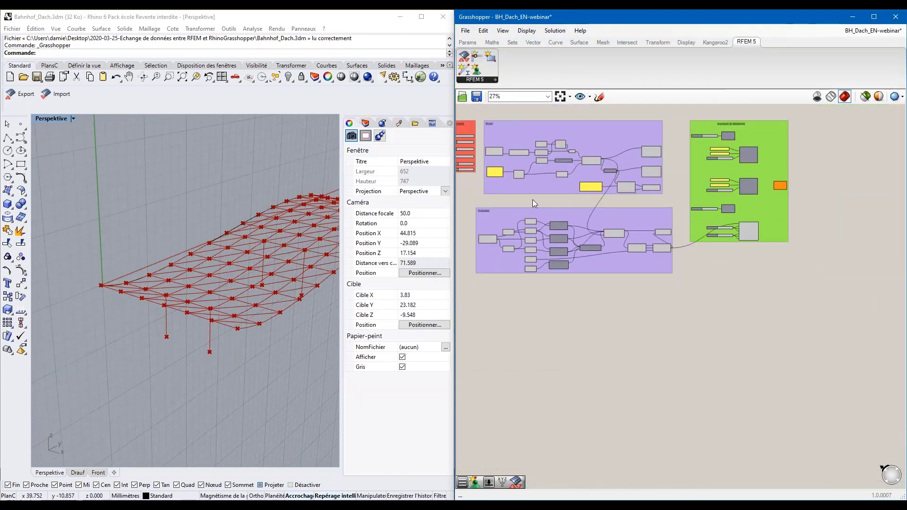
scroll(533, 200, "up", 3)
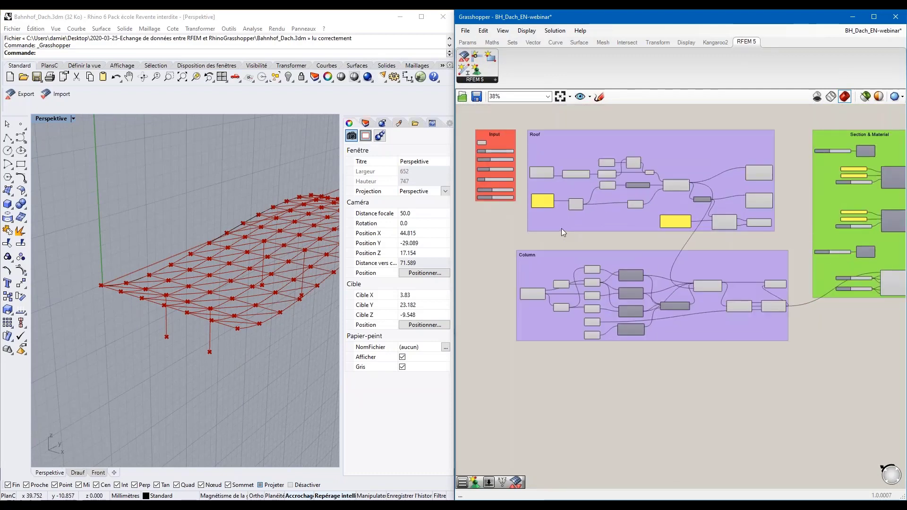
scroll(501, 135, "up", 6)
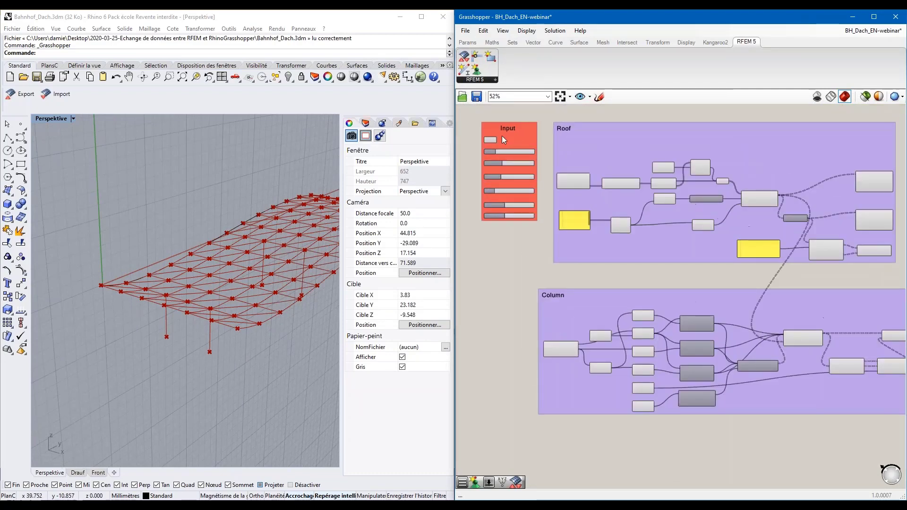
scroll(560, 192, "up", 1)
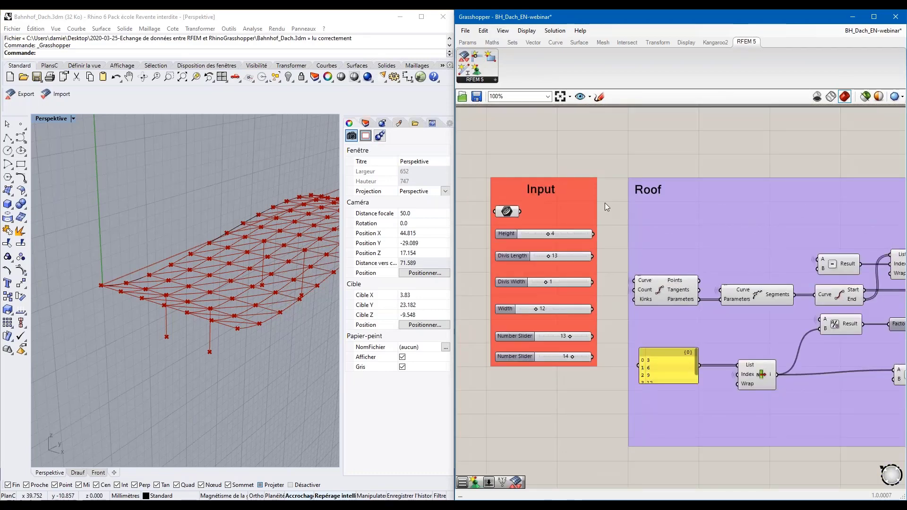
right_click_drag(586, 209, 599, 204)
scroll(600, 204, "up", 1)
left_click(156, 342)
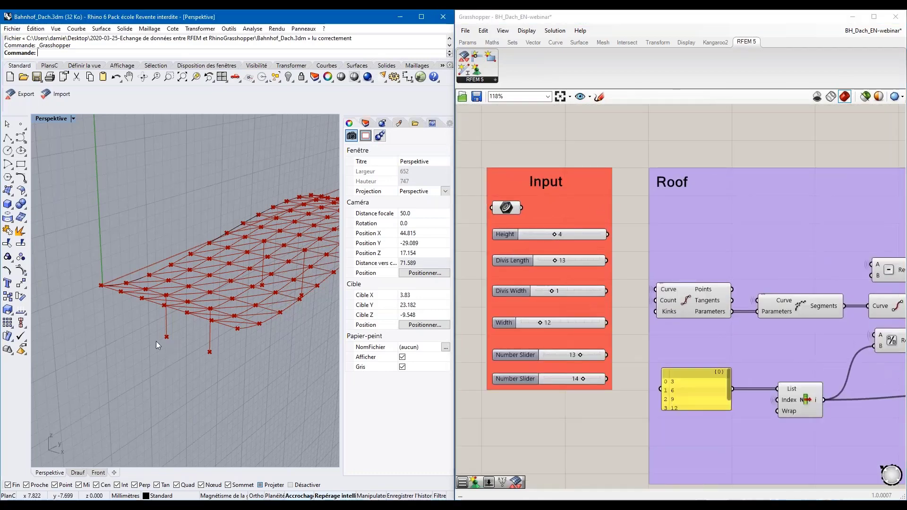
scroll(124, 335, "down", 6)
scroll(148, 314, "up", 4)
scroll(147, 314, "up", 2)
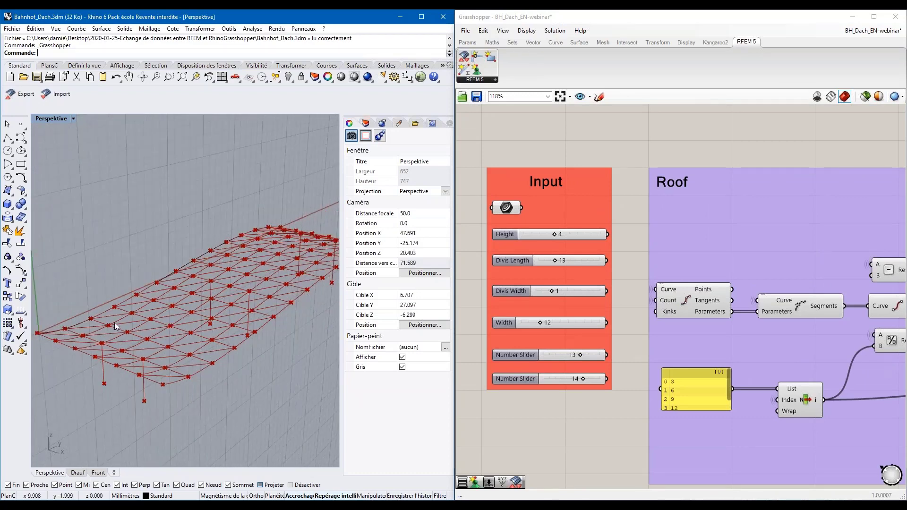
- Select the curve parameter in the Input group and view the matching base curve of the roof in Rhino
left_click(502, 209)
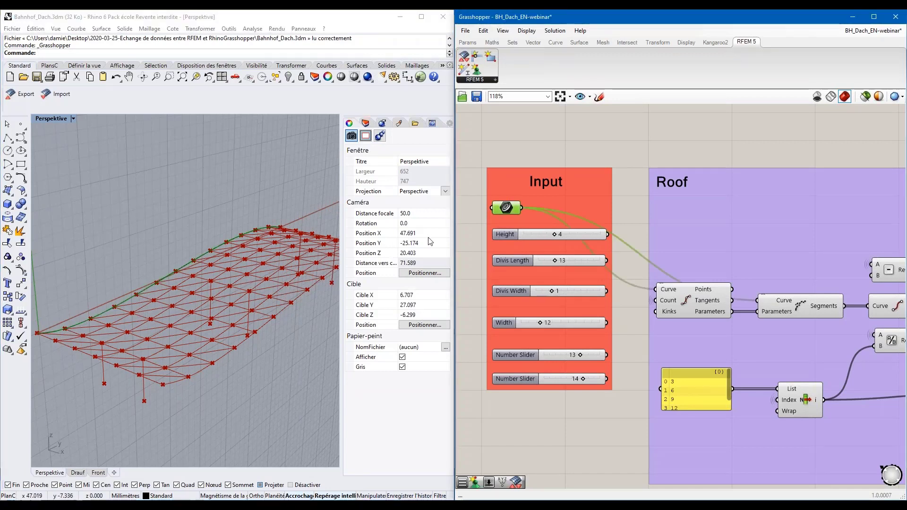
left_click(223, 383)
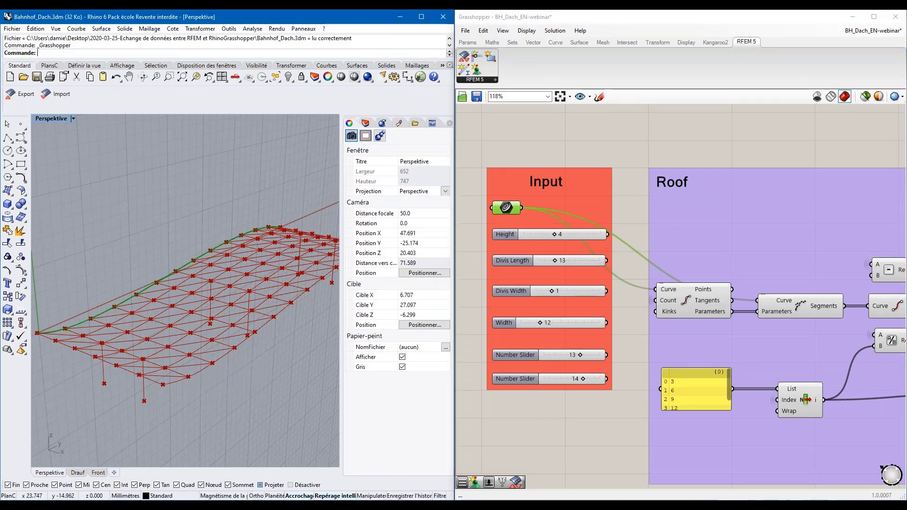
right_click_drag(261, 351, 177, 356)
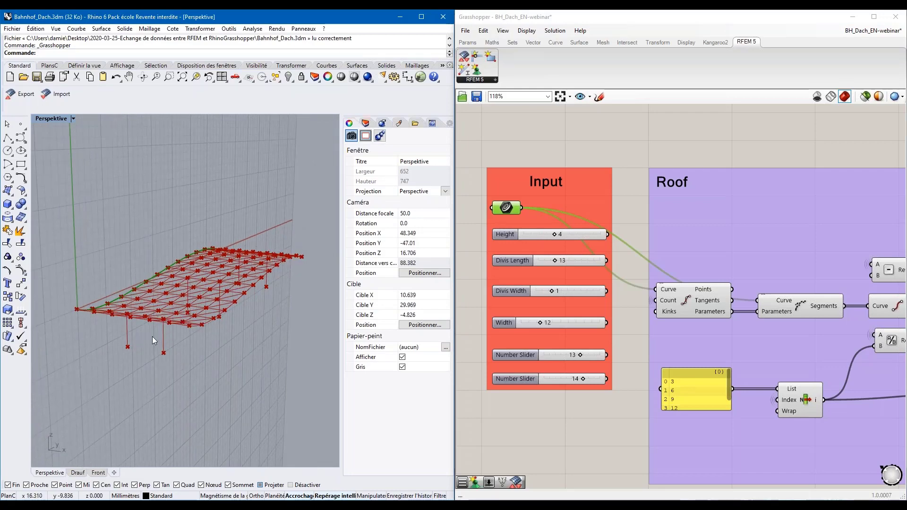
- Test the Height and Divis Length sliders in the Input group against the roof preview, ending at 4 and 13
mouse_move(555, 234)
left_mouse_down()
mouse_move(570, 235)
mouse_move(554, 235)
left_mouse_up()
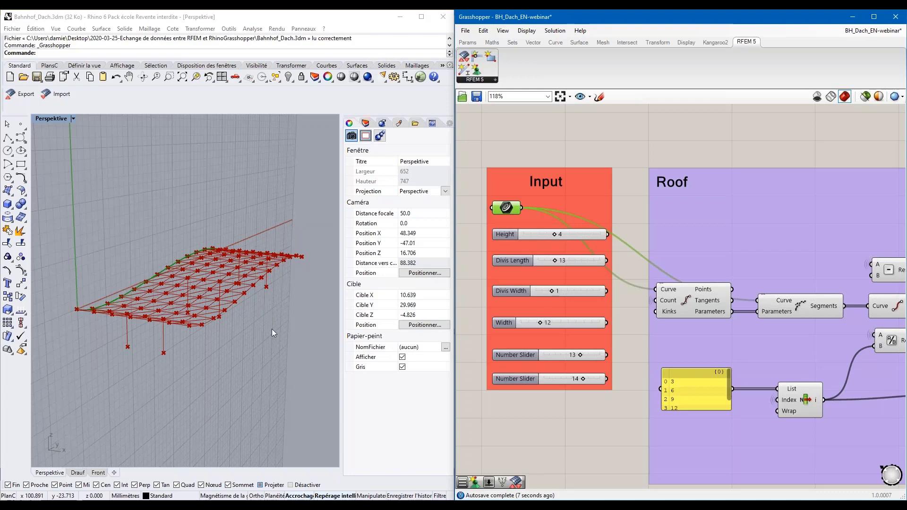
scroll(153, 273, "up", 2)
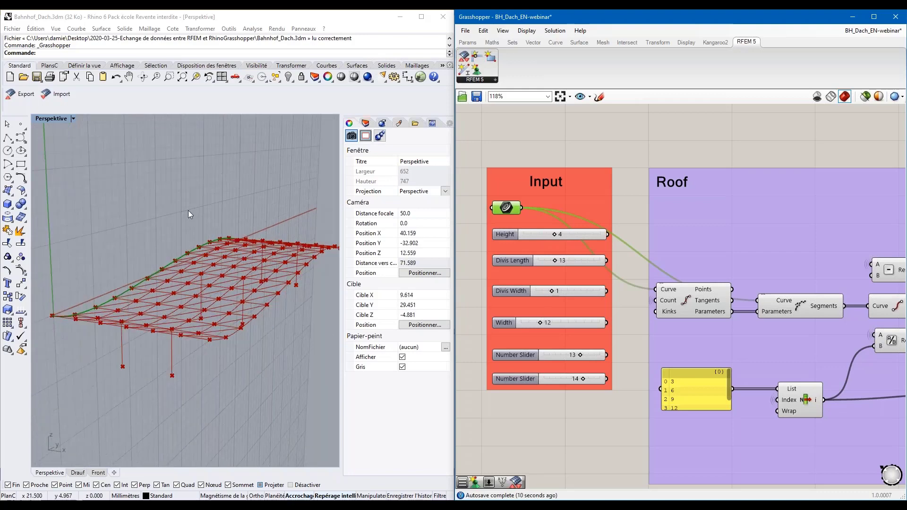
right_click_drag(188, 211, 158, 350)
scroll(182, 233, "down", 3)
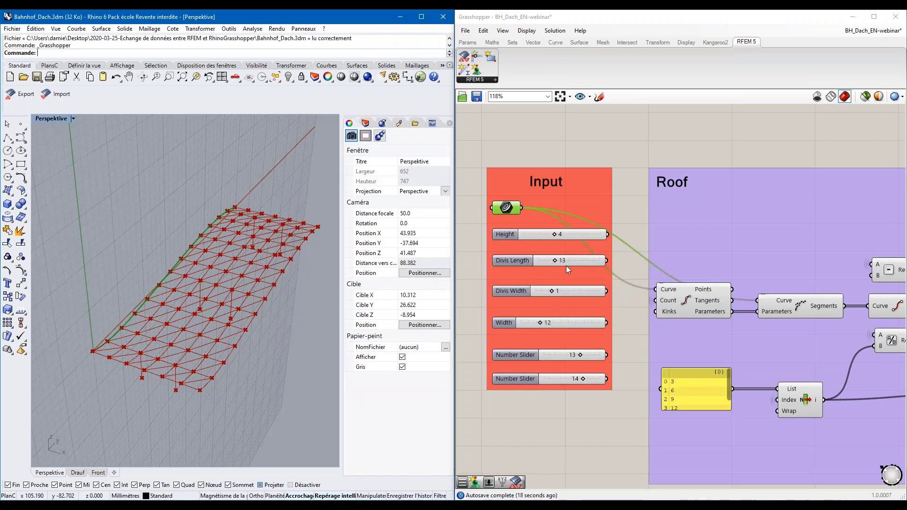
mouse_move(556, 260)
left_mouse_down()
mouse_move(574, 260)
mouse_move(556, 262)
left_mouse_up()
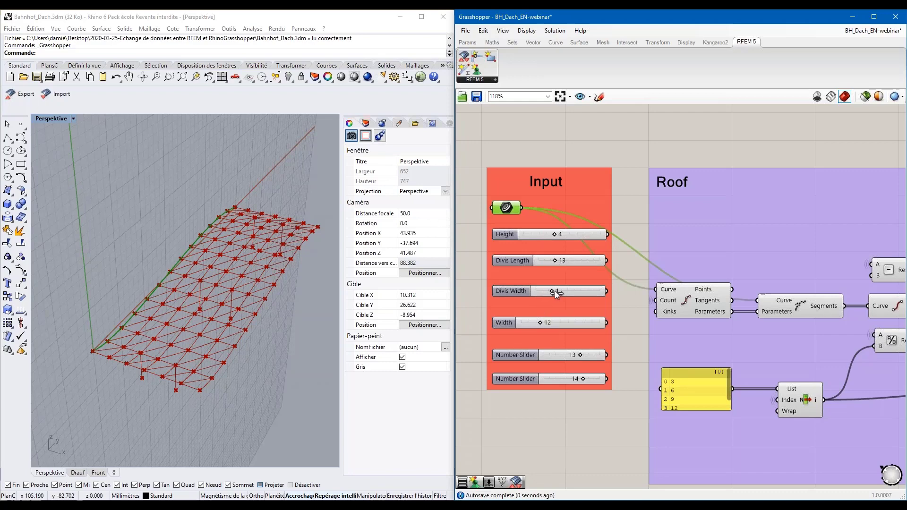
- Test the Divis Width slider at 2 and 0, and set it back to 1
left_click_drag(559, 291, 567, 291)
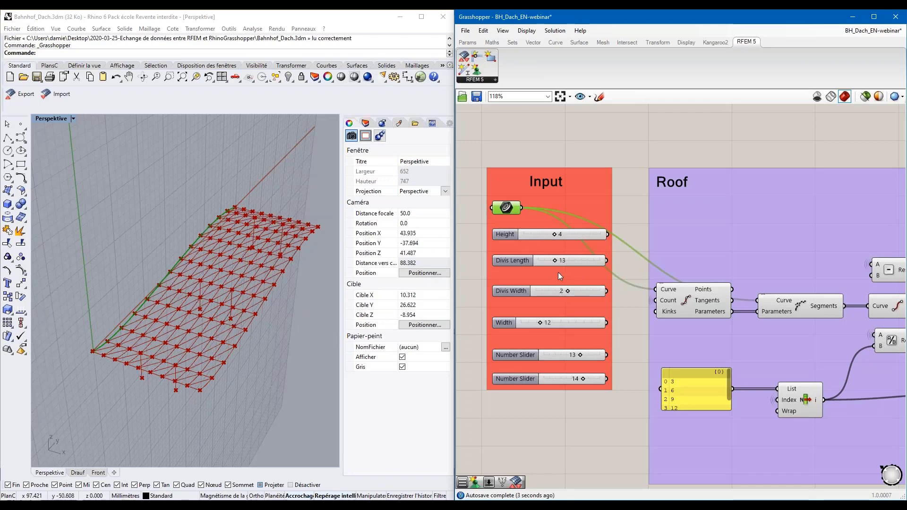
left_click_drag(565, 291, 534, 293)
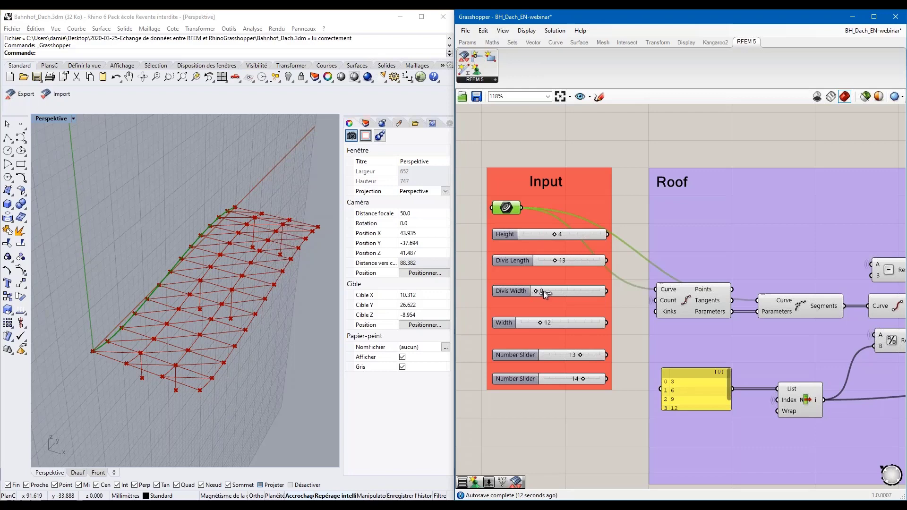
left_click_drag(543, 291, 545, 292)
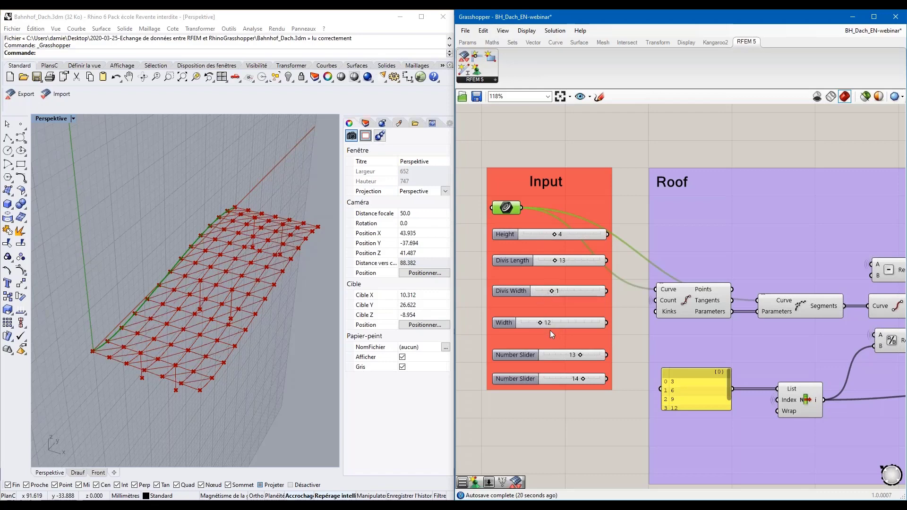
- Test the Width slider and the two unnamed Number Sliders in the Input group, ending at 12, 13 and 14, and inspect the columns in Rhino
mouse_move(539, 322)
left_mouse_down()
mouse_move(556, 321)
mouse_move(540, 324)
left_mouse_up()
left_click(260, 383)
right_click_drag(260, 383, 224, 325)
scroll(201, 292, "down", 6)
scroll(200, 291, "up", 6)
mouse_move(200, 292)
right_mouse_down()
mouse_move(210, 315)
mouse_move(197, 298)
right_mouse_up()
scroll(197, 299, "down", 4)
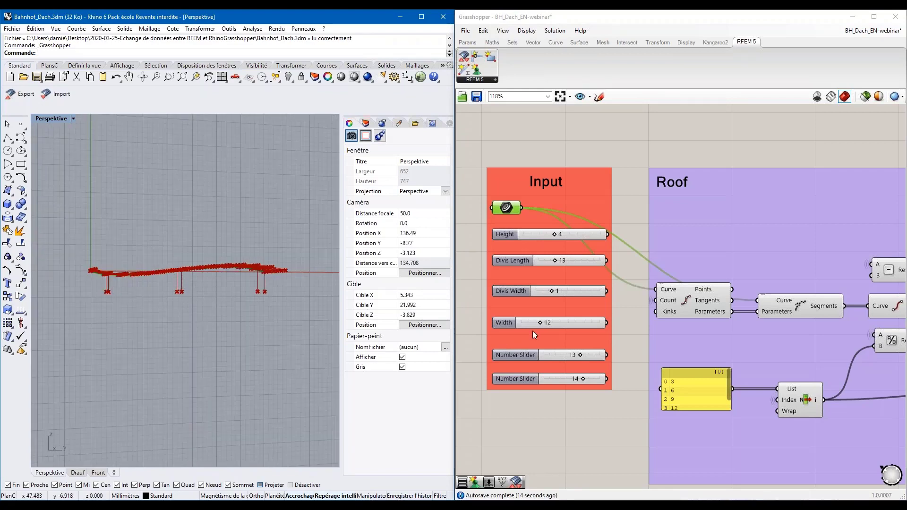
left_click_drag(580, 355, 585, 377)
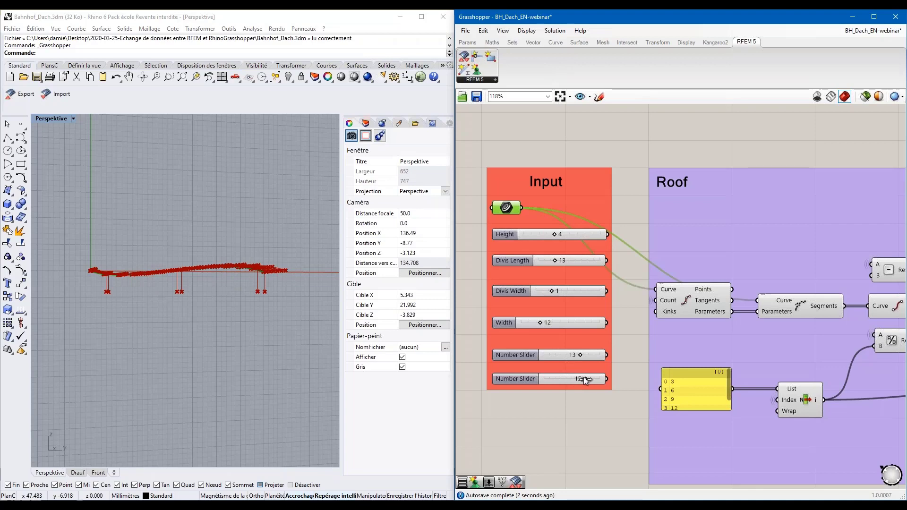
right_click_drag(195, 337, 142, 343)
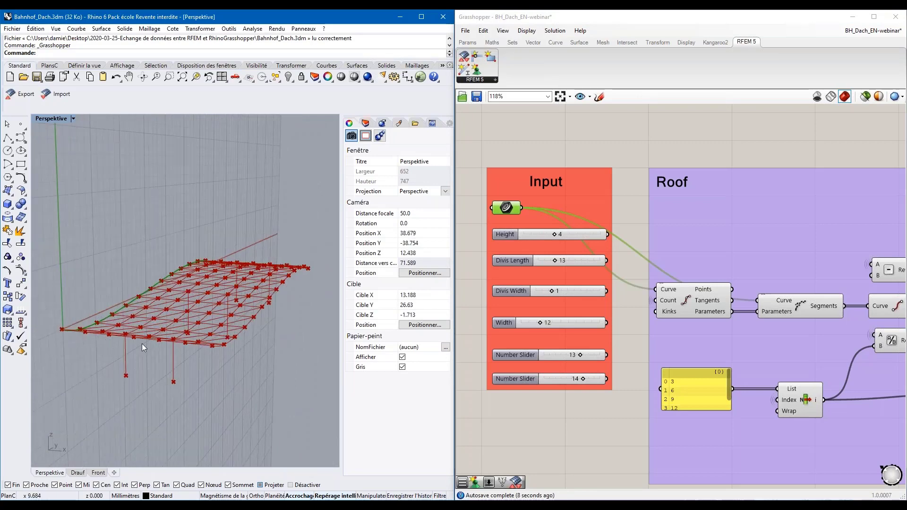
- Select the curve division, curve splitting and end-point components of the Roof group in turn and view their output along the base curve
left_click(580, 141)
scroll(603, 180, "down", 2)
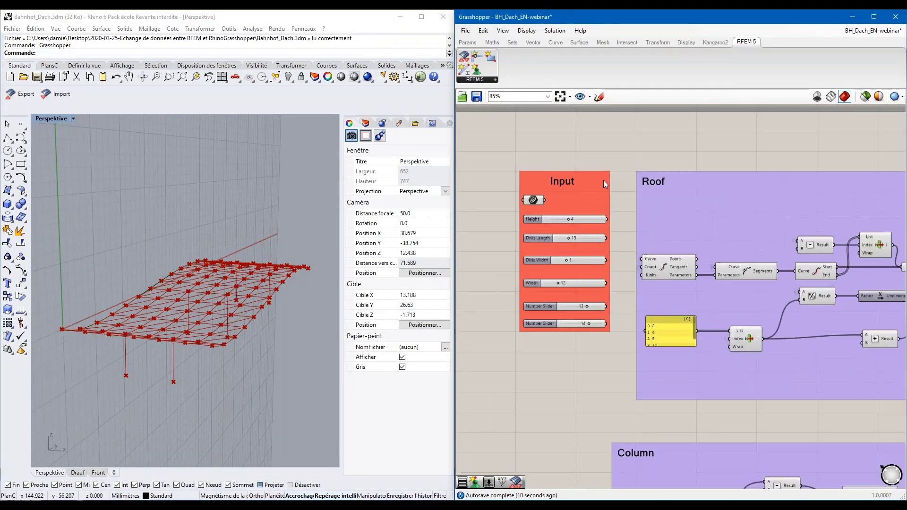
right_click_drag(797, 161, 689, 153)
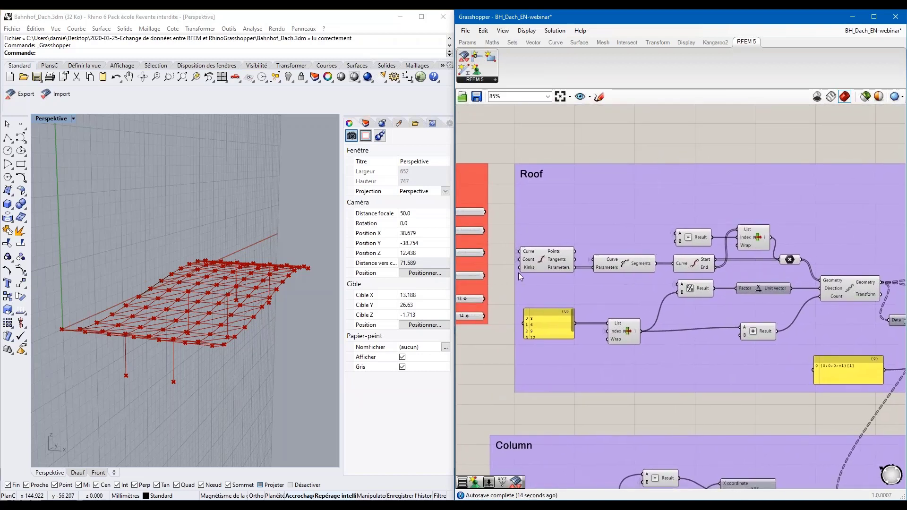
left_click(542, 260)
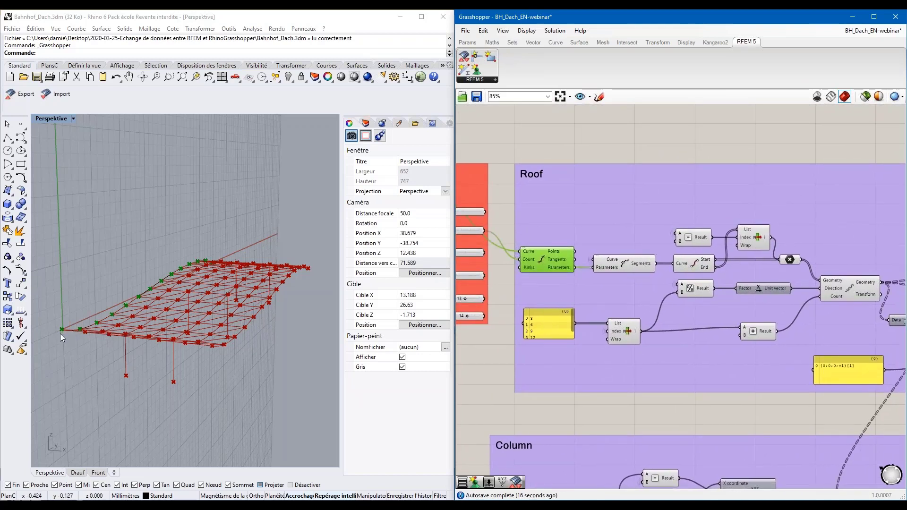
right_click_drag(151, 271, 70, 413)
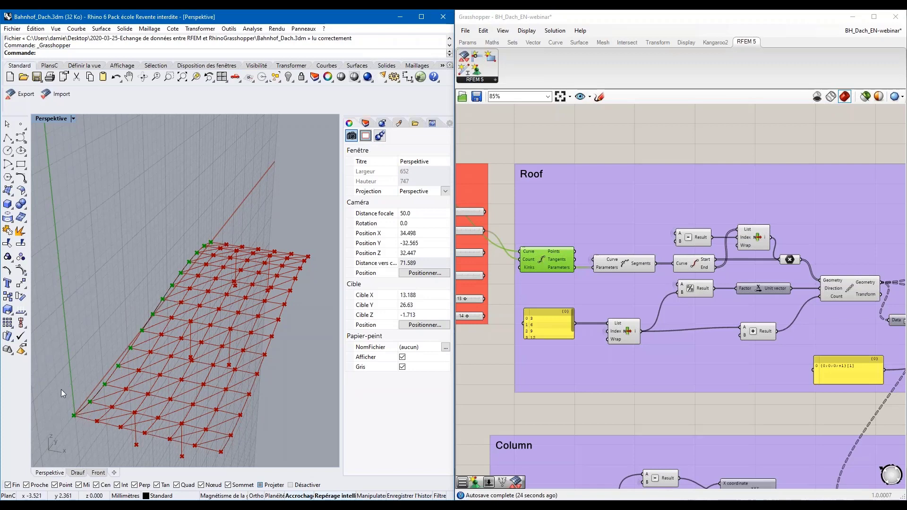
left_click(626, 266)
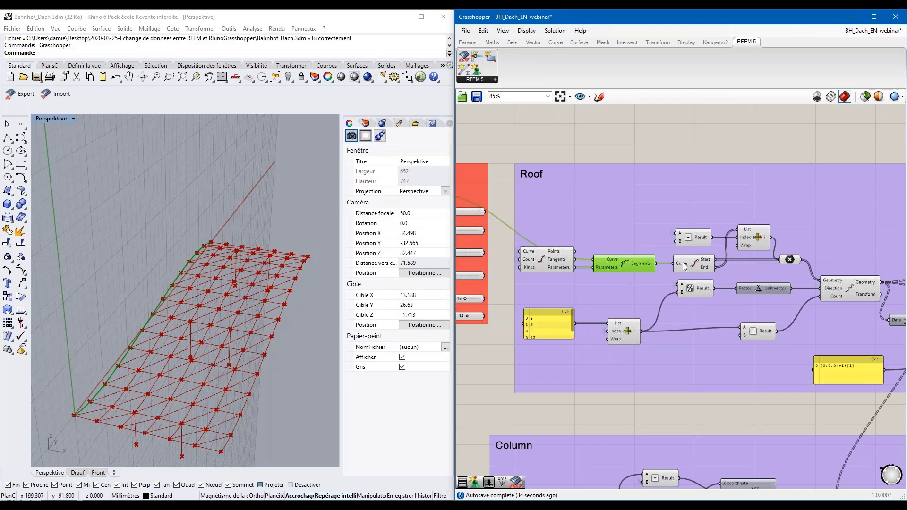
left_click(698, 267)
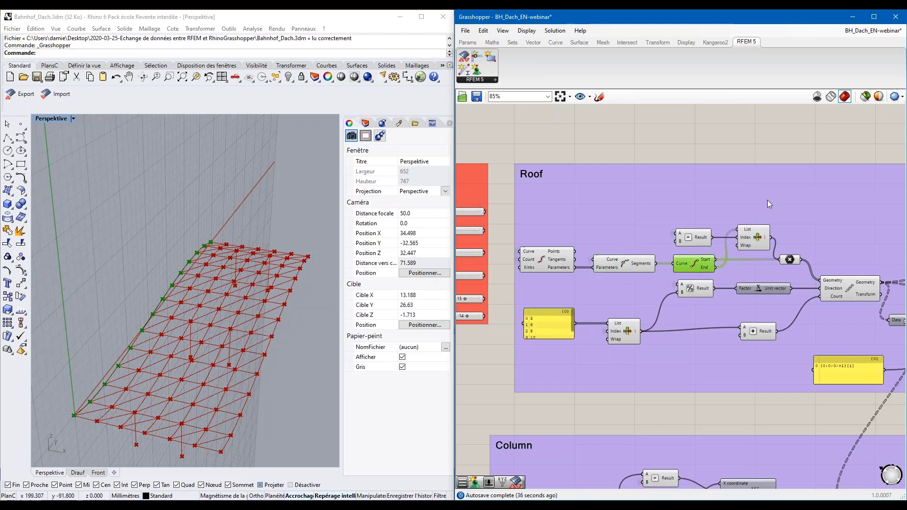
- Select the linear array component in the Roof group and inspect its grid of points in Rhino
right_click_drag(789, 203, 730, 175)
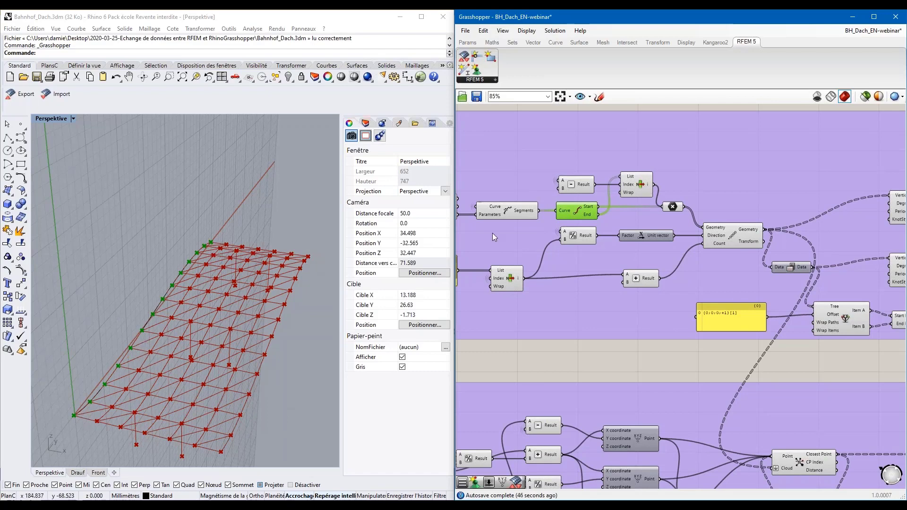
left_click(732, 236)
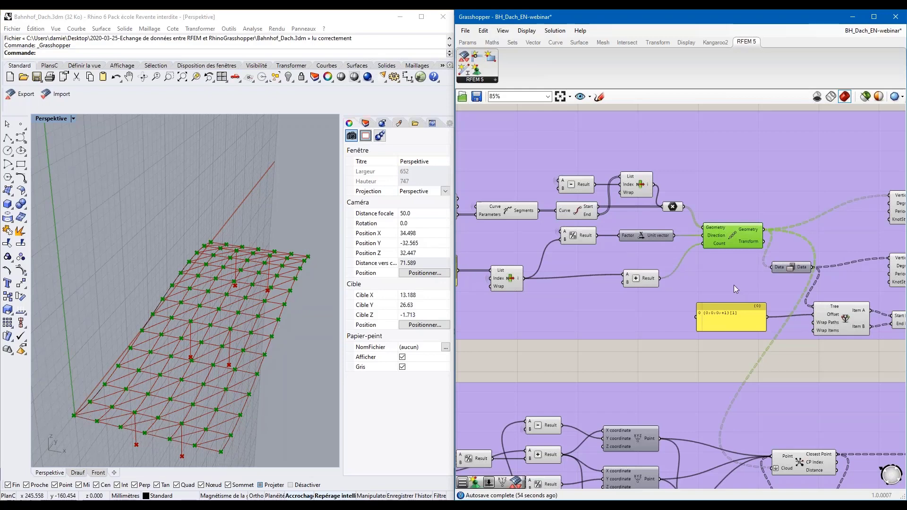
right_click_drag(733, 285, 632, 264)
left_click(255, 424)
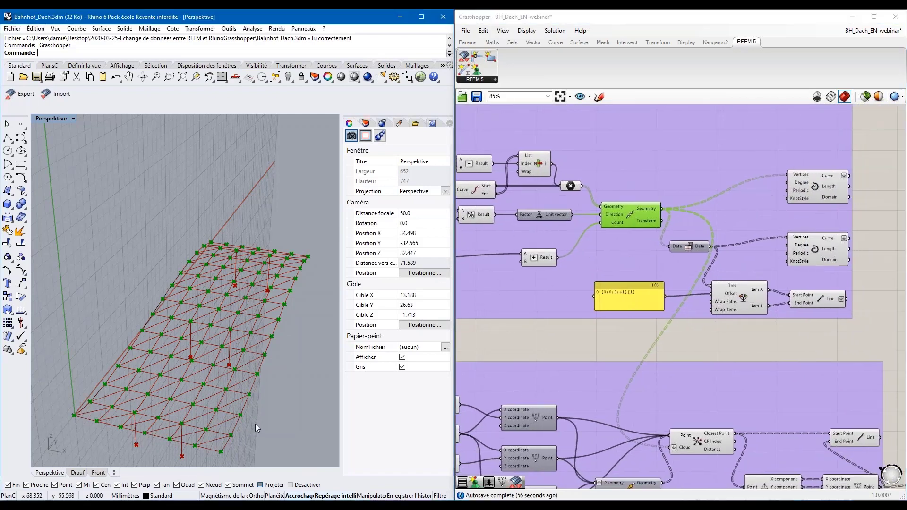
right_click_drag(255, 424, 262, 412)
scroll(256, 404, "down", 4)
scroll(245, 442, "up", 2)
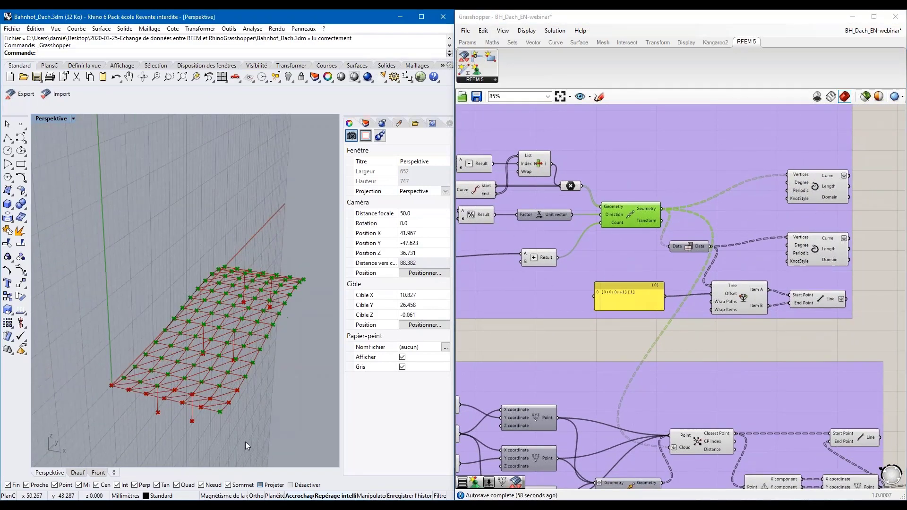
scroll(245, 441, "up", 3)
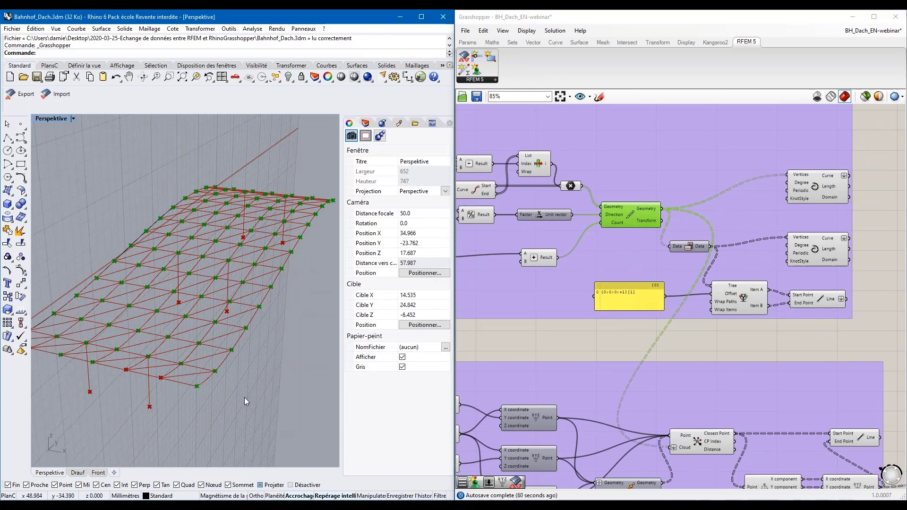
right_click_drag(246, 396, 383, 415)
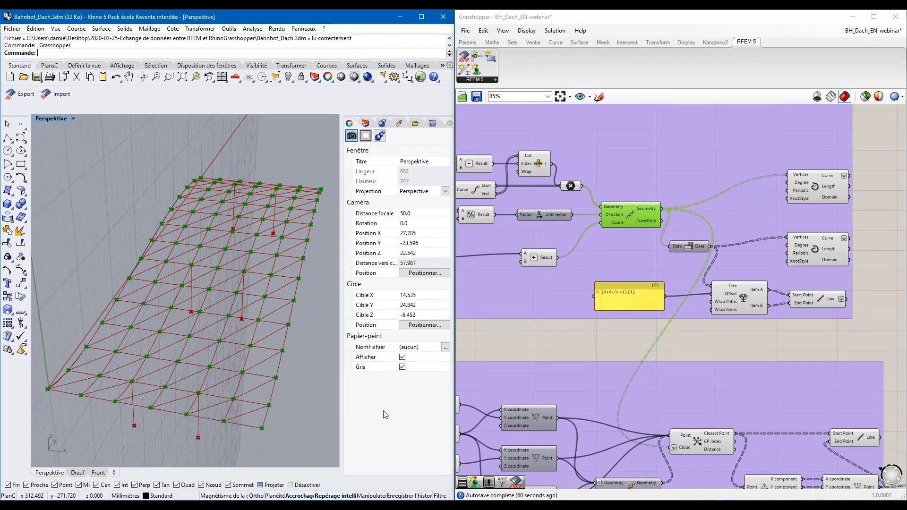
- Select the two curve components and the Line component ending the Roof group in turn to view the crosswise, lengthwise and diagonal members
left_click_drag(752, 209, 780, 210)
right_click_drag(781, 209, 636, 214)
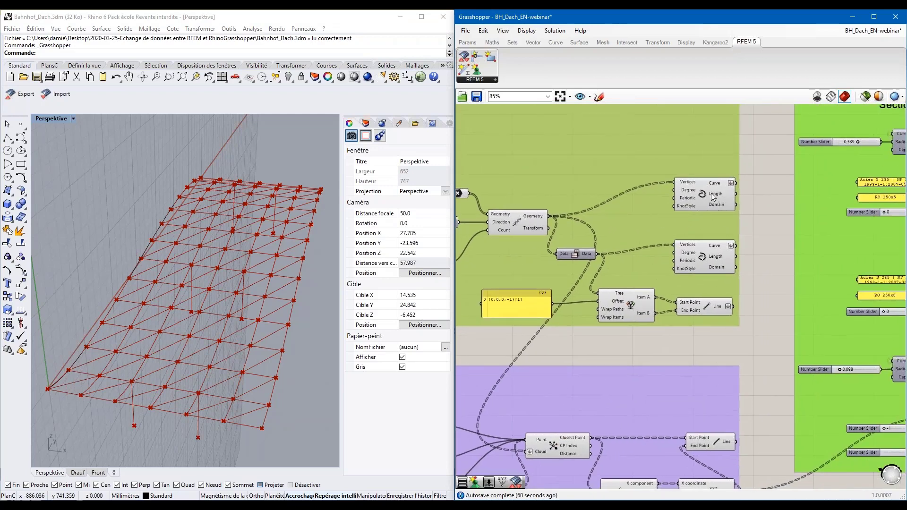
left_click(713, 197)
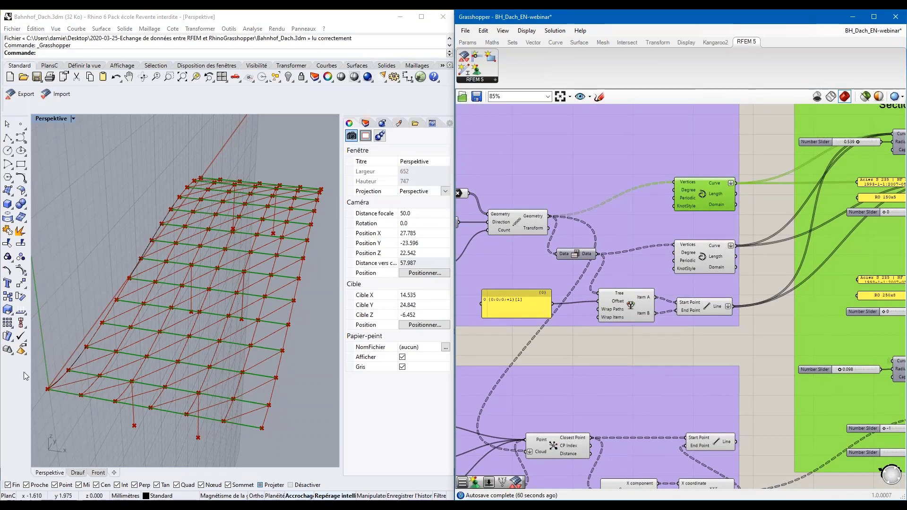
left_click(703, 260)
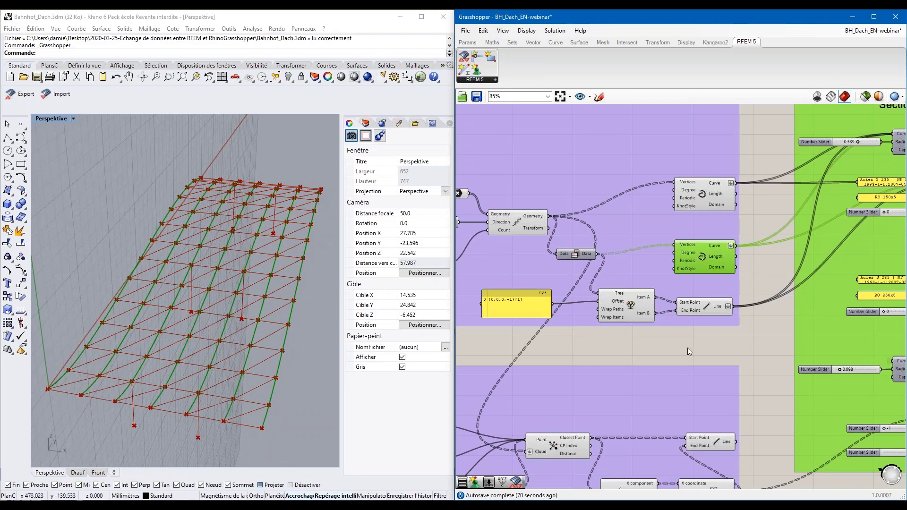
left_click(707, 310)
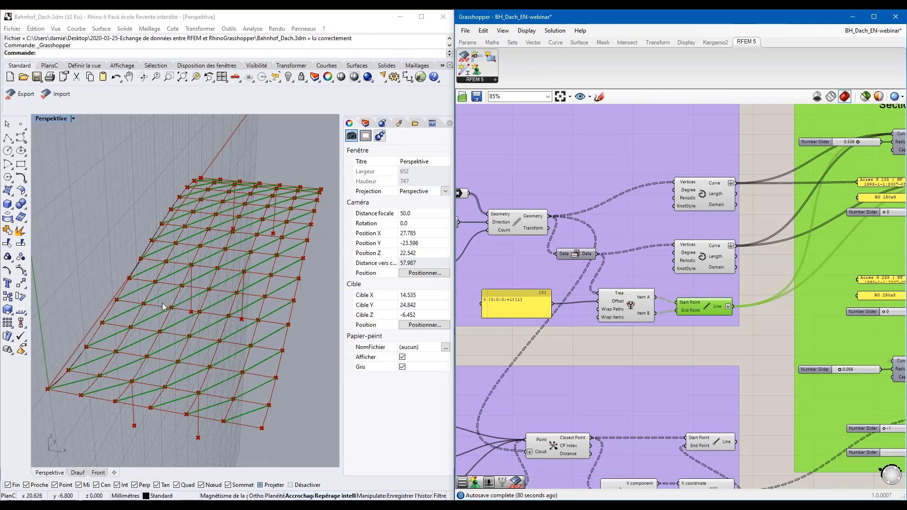
- Turn on the preview of the uppermost Construct Point component in the Column group
right_click_drag(630, 339, 790, 270)
right_click_drag(545, 315, 675, 256)
right_click_drag(569, 251, 626, 190)
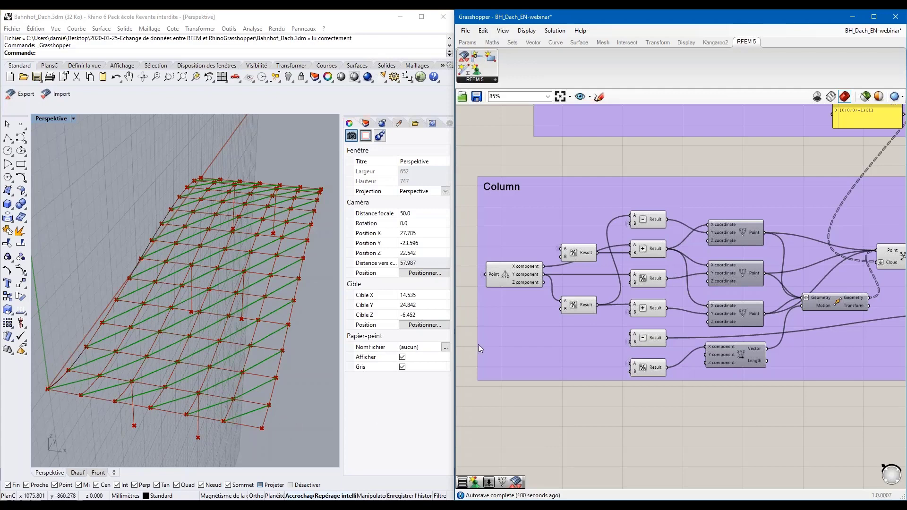
left_click(744, 231)
right_click(743, 231)
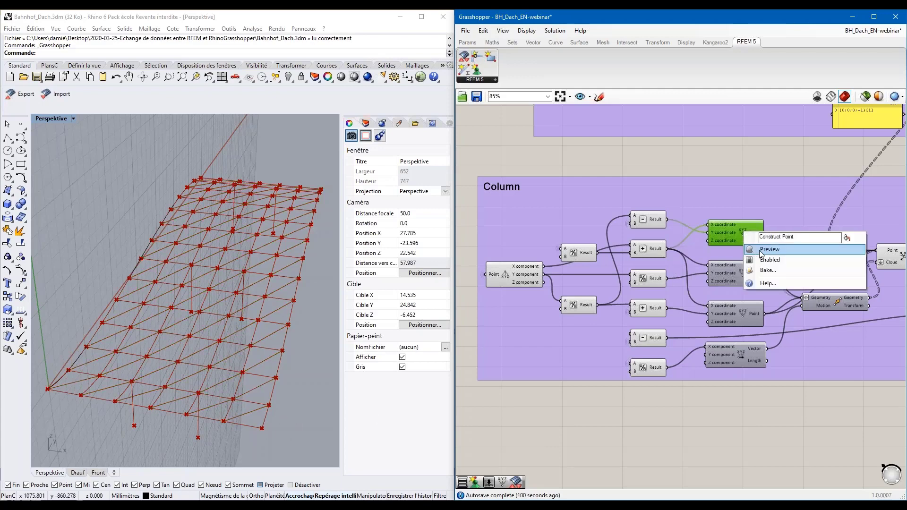
left_click(753, 251)
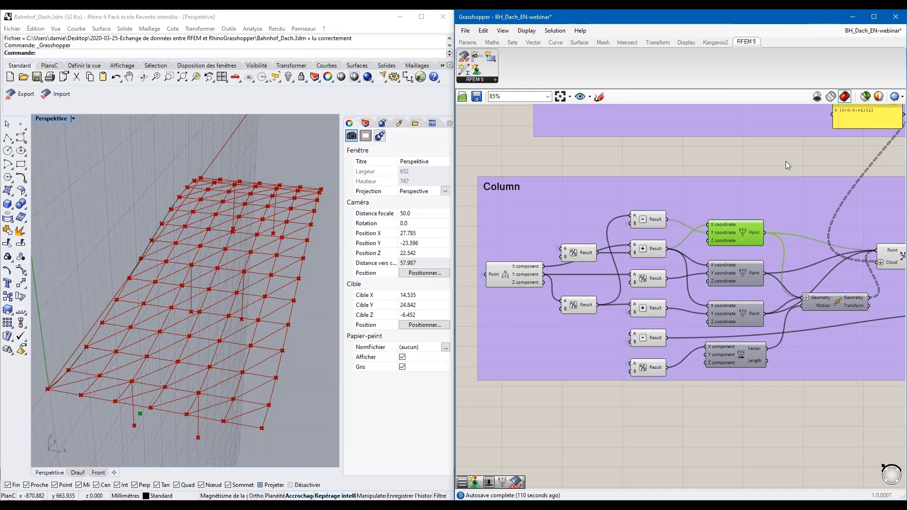
- Select the Closest Point component and the linear array that supplies its cloud to compare the column head points with the roof grid
mouse_move(779, 162)
right_mouse_down()
mouse_move(629, 156)
mouse_move(707, 155)
right_mouse_up()
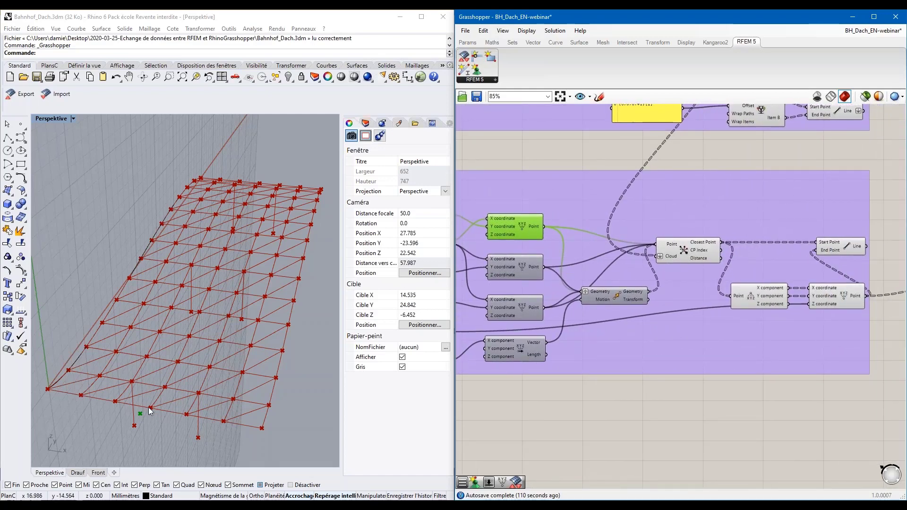
left_click(681, 248)
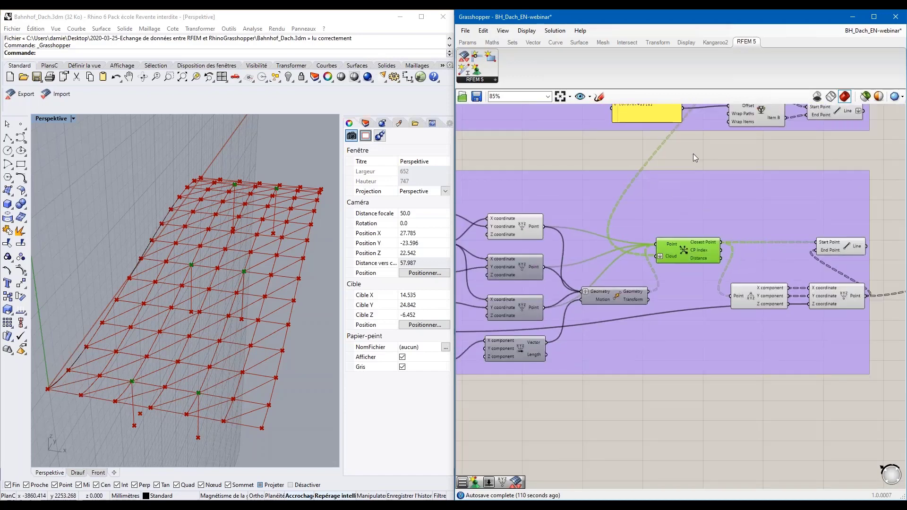
right_click_drag(692, 154, 698, 267)
left_click(647, 127)
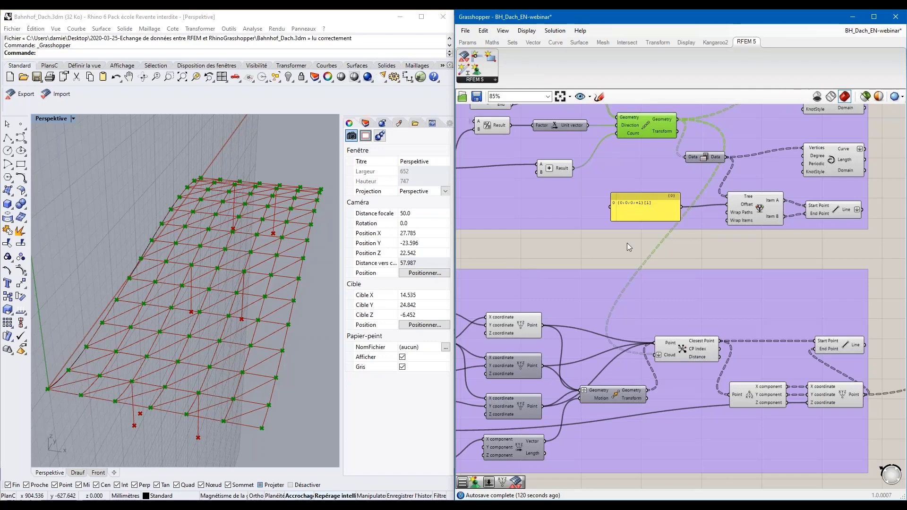
- Turn off the preview of the uppermost Construct Point component in the Column group
scroll(627, 242, "down", 2)
scroll(600, 386, "up", 2)
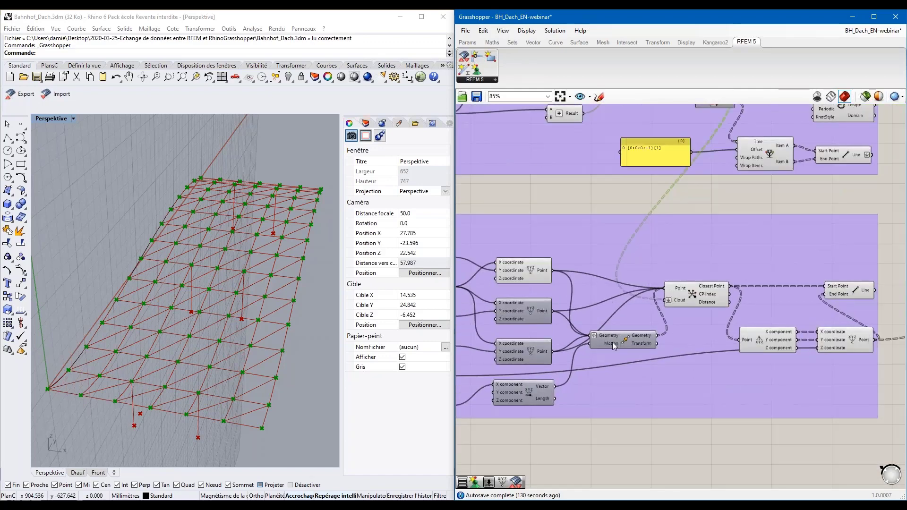
scroll(597, 370, "up", 1)
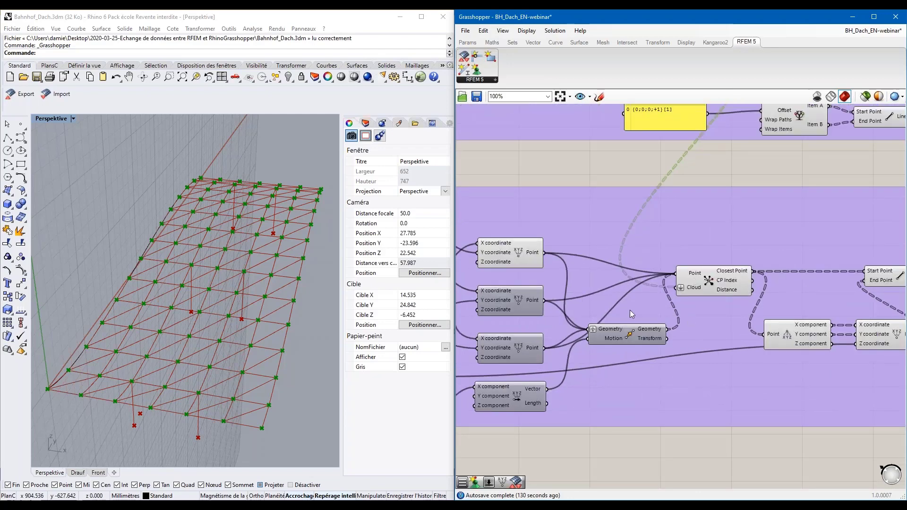
right_click(516, 251)
left_click(531, 268)
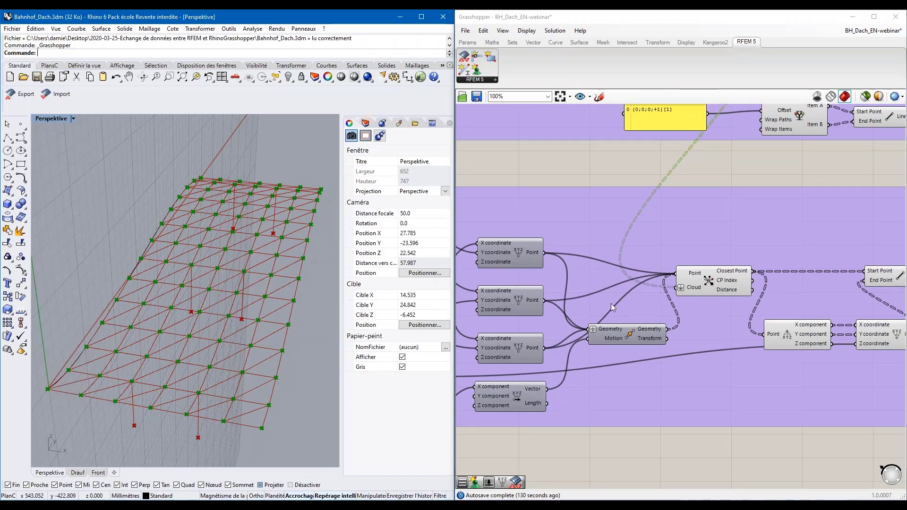
- Select the Closest Point and Line components of the Column group in turn to view the column heads and column lines, and clear the selection
left_click(707, 282)
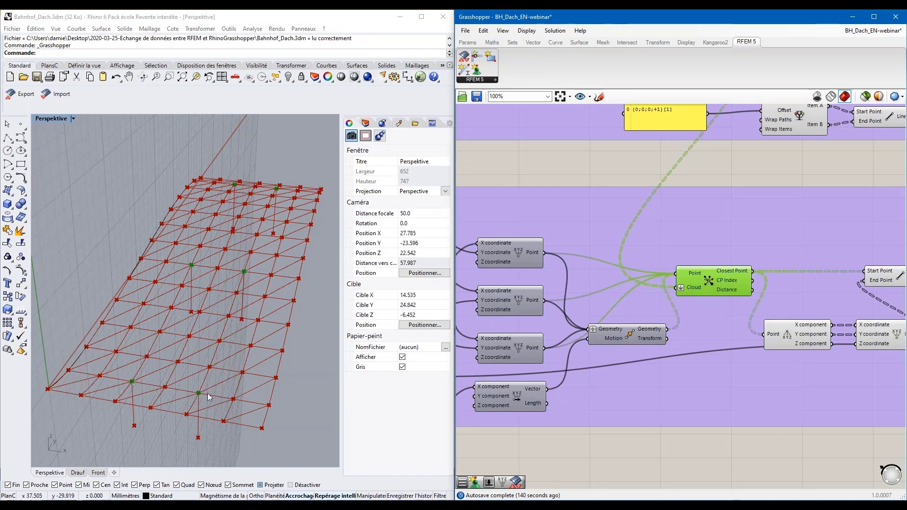
scroll(712, 219, "down", 2)
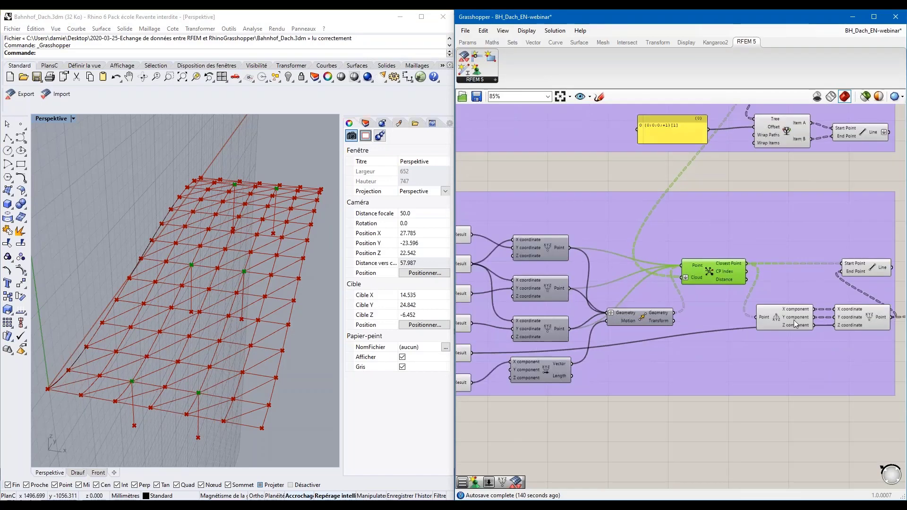
left_click(872, 268)
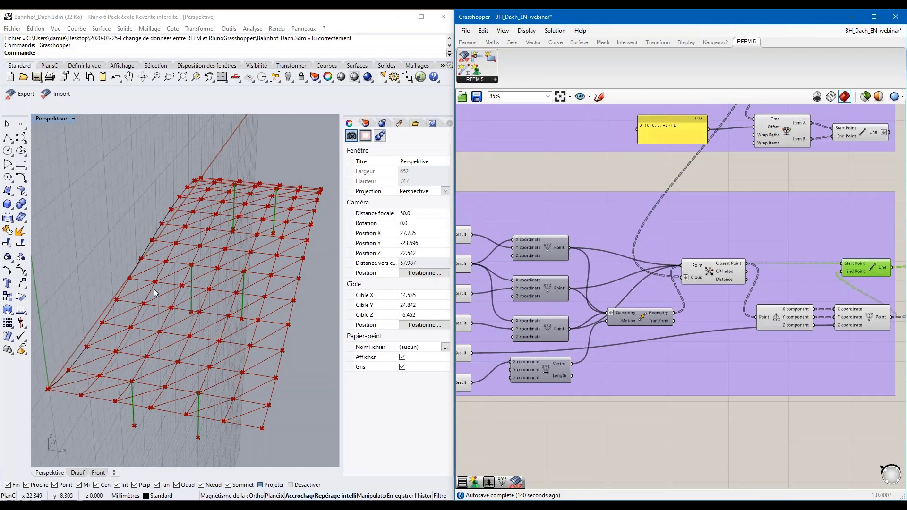
scroll(137, 281, "down", 2)
left_click(642, 177)
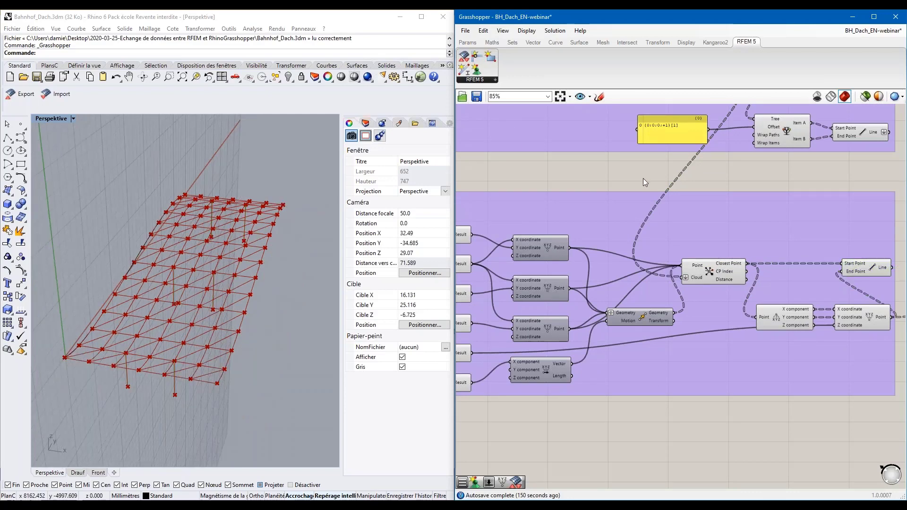
- Examine the Section & Material group by selecting its upper and lower Pipe components
scroll(626, 185, "down", 3)
right_click_drag(785, 181, 524, 328)
scroll(633, 246, "up", 3)
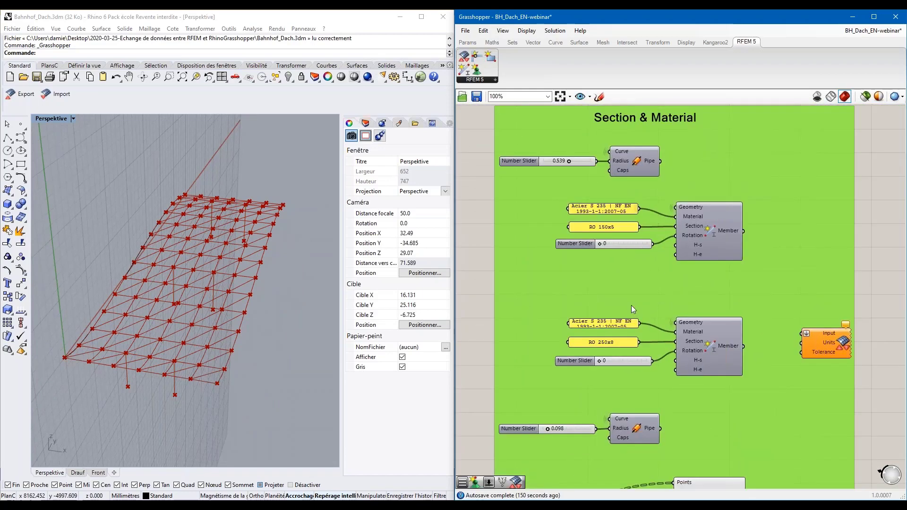
mouse_move(649, 276)
right_mouse_down()
mouse_move(641, 183)
mouse_move(652, 282)
right_mouse_up()
left_click(644, 161)
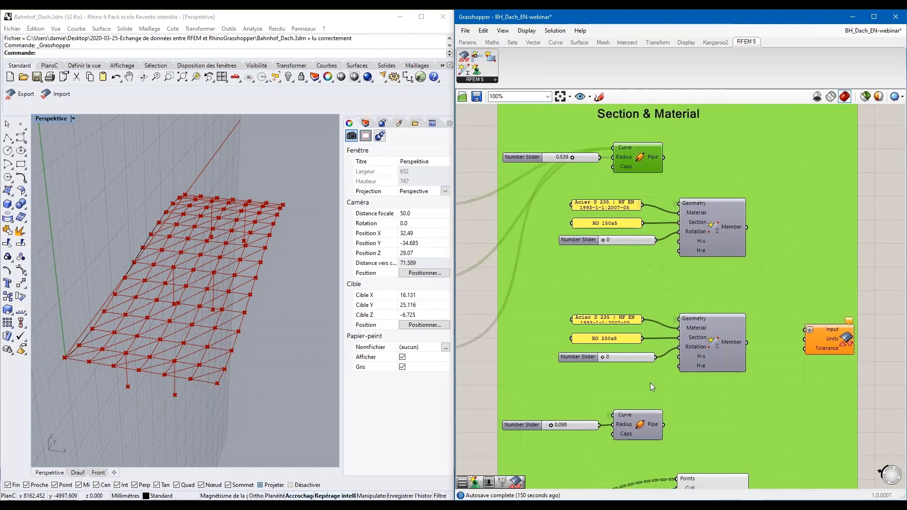
left_click(642, 429)
left_click(650, 159)
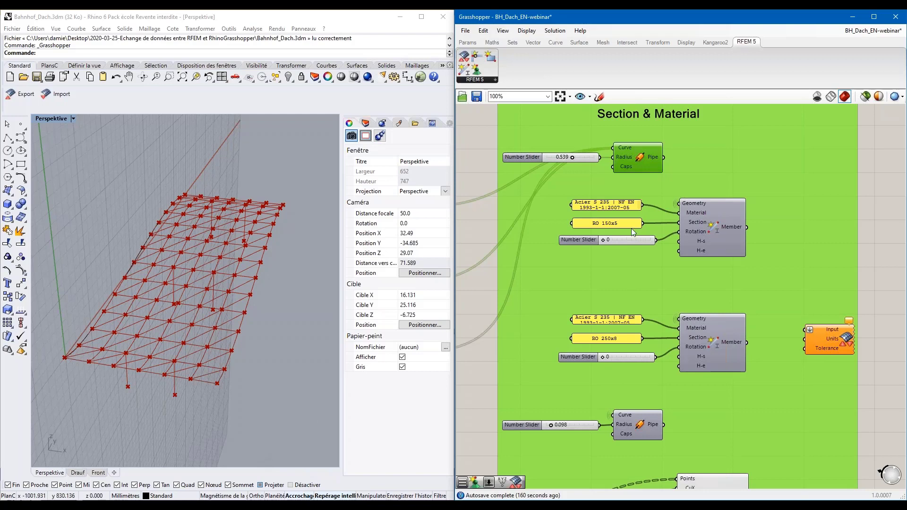
- Examine the two Member components and the Nodal support component in the Section & Material group
left_click(863, 203)
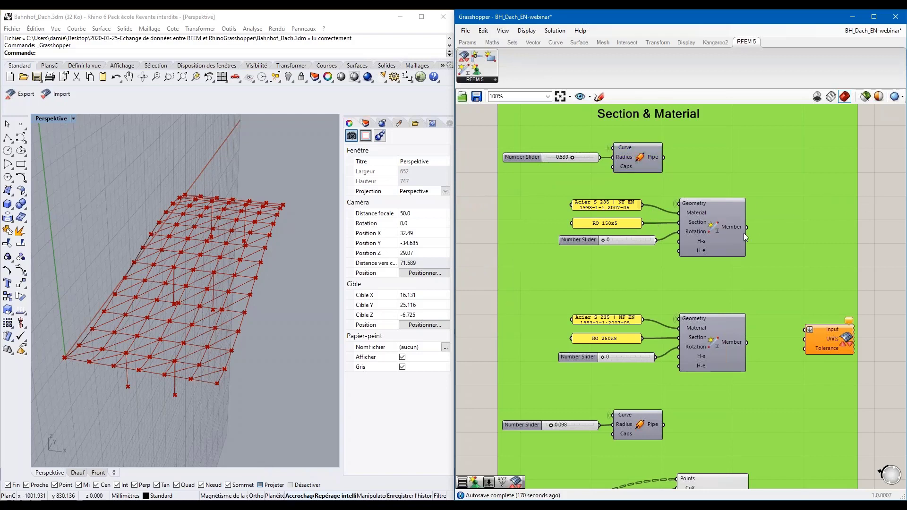
left_click(722, 226)
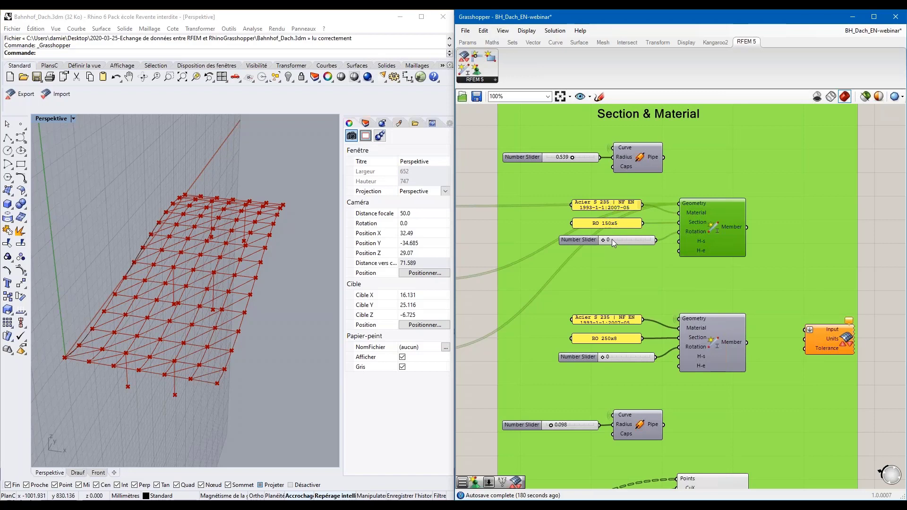
mouse_move(611, 239)
left_click(722, 363)
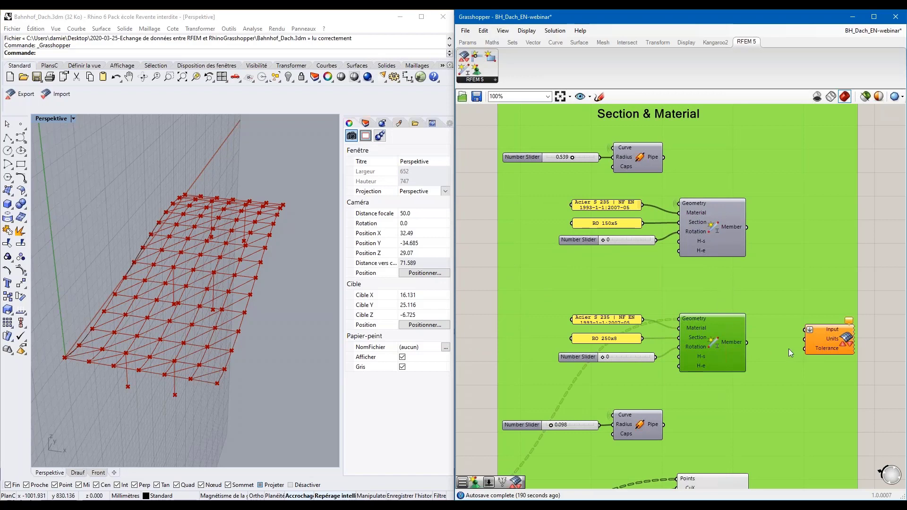
right_click_drag(788, 348, 769, 233)
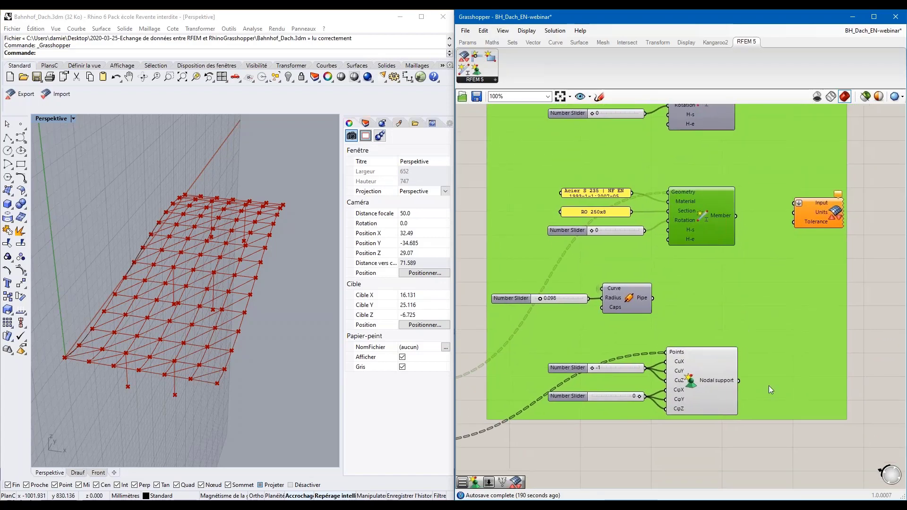
right_click_drag(768, 385, 767, 362)
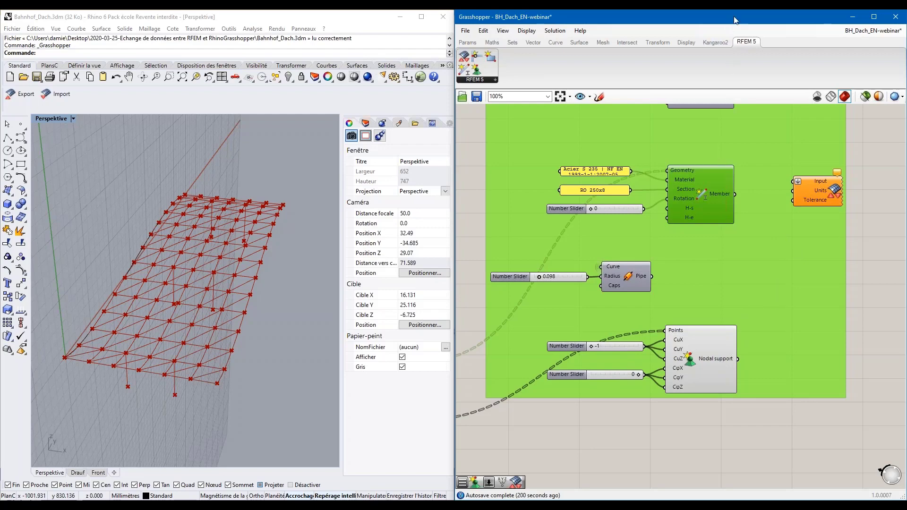
- Place the Grasshopper window side by side with RFEM, keeping the Member components and the RFEM export component in view
left_click_drag(735, 20, 3, 76)
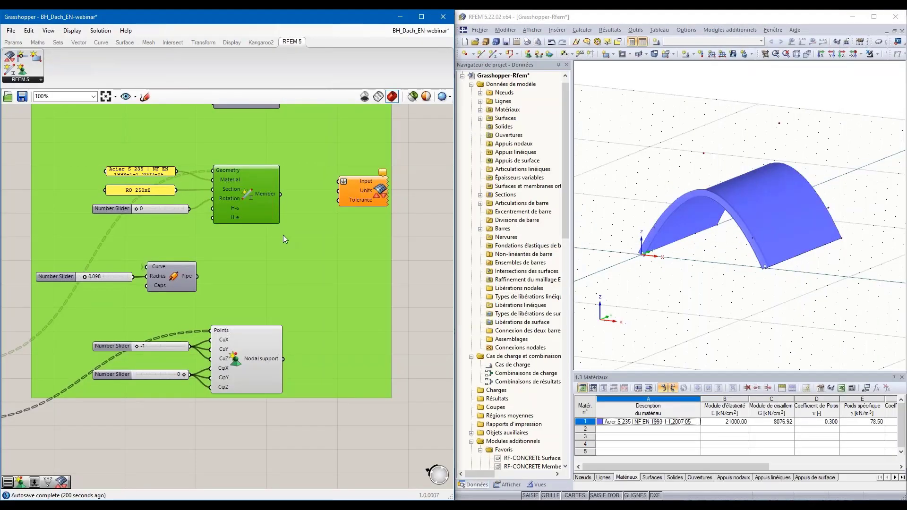
scroll(322, 259, "down", 4)
scroll(313, 163, "up", 4)
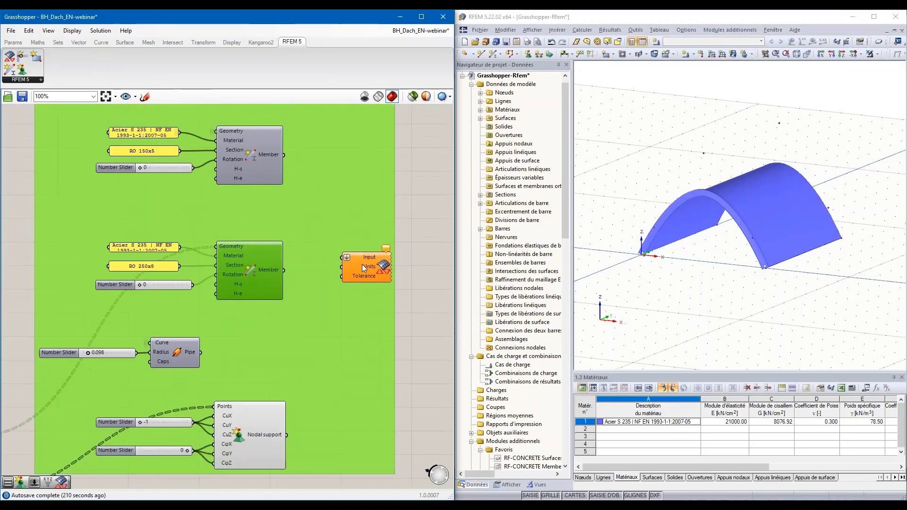
left_click(658, 217)
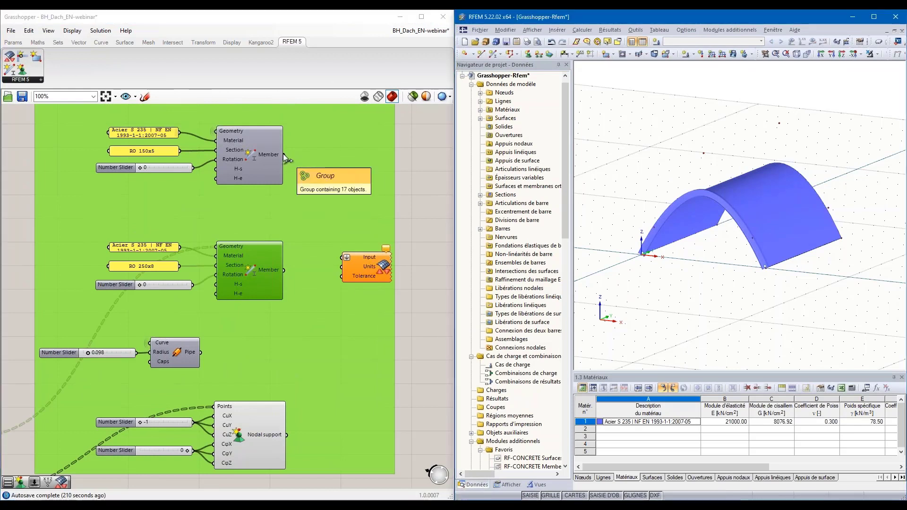
- Connect both Member outputs and the Nodal support output to the Input of the RFEM export component
left_click_drag(283, 154, 341, 257)
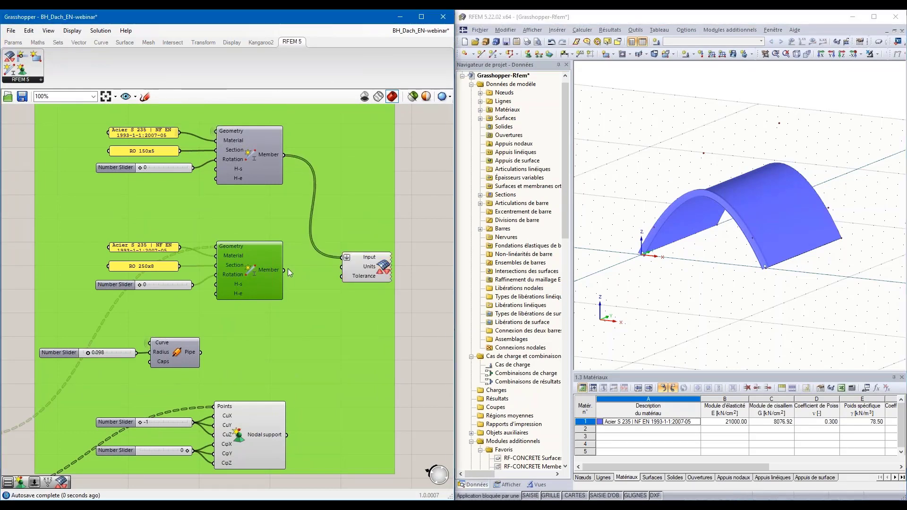
left_click_drag(284, 269, 341, 258, "shift")
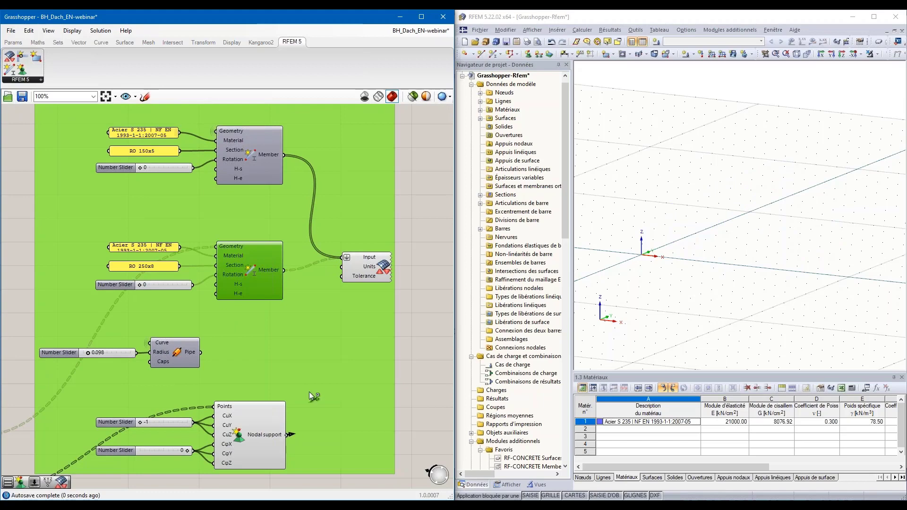
left_click_drag(309, 392, 341, 258, "shift")
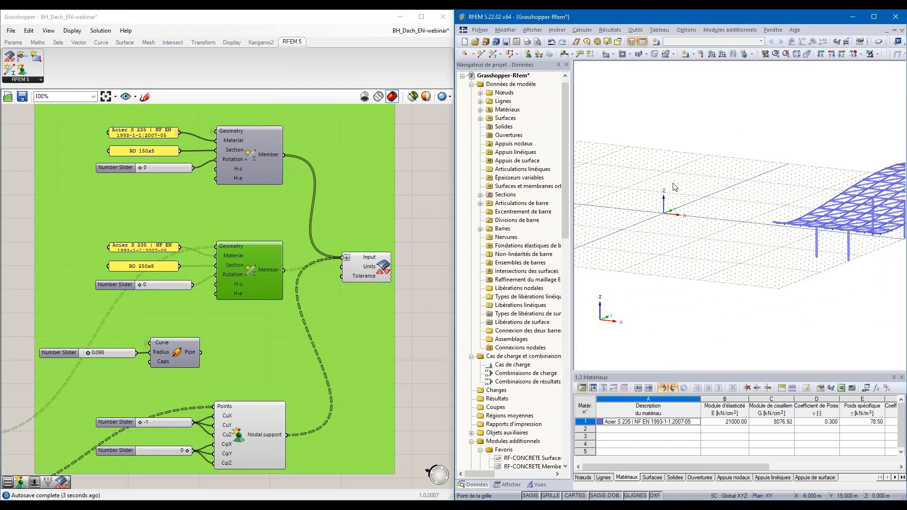
- Inspect the exported roof in RFEM and check the properties of a curved roof member without changing them
scroll(676, 188, "down", 2)
scroll(756, 194, "down", 1)
scroll(652, 211, "down", 1)
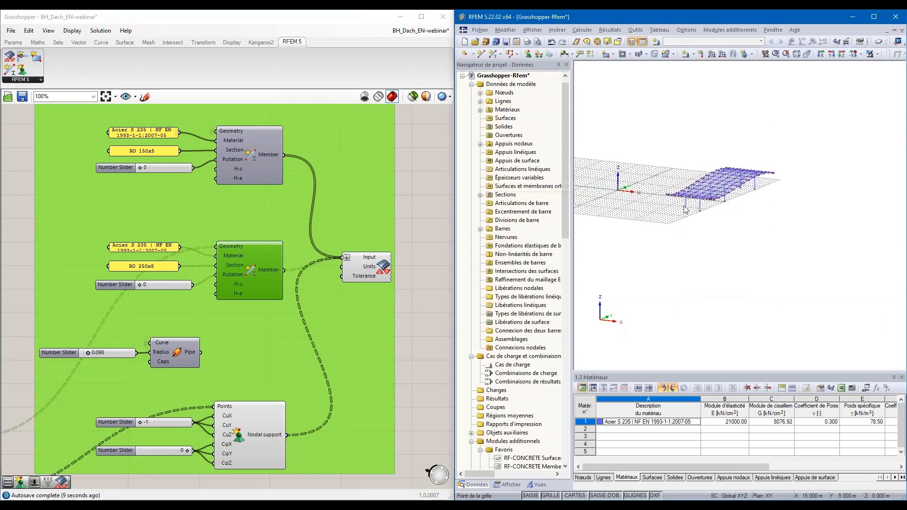
middle_click_drag(716, 208, 777, 209, "ctrl")
scroll(724, 196, "up", 4)
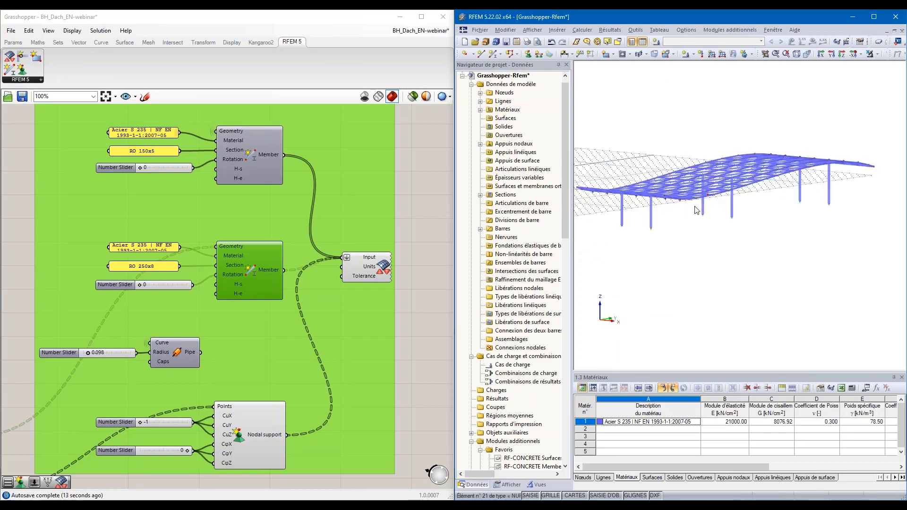
mouse_move(696, 209)
middle_mouse_down("ctrl")
mouse_move(764, 245)
mouse_move(736, 295)
mouse_move(737, 312)
mouse_move(730, 261)
mouse_move(699, 219)
middle_mouse_up("ctrl")
scroll(691, 208, "up", 3)
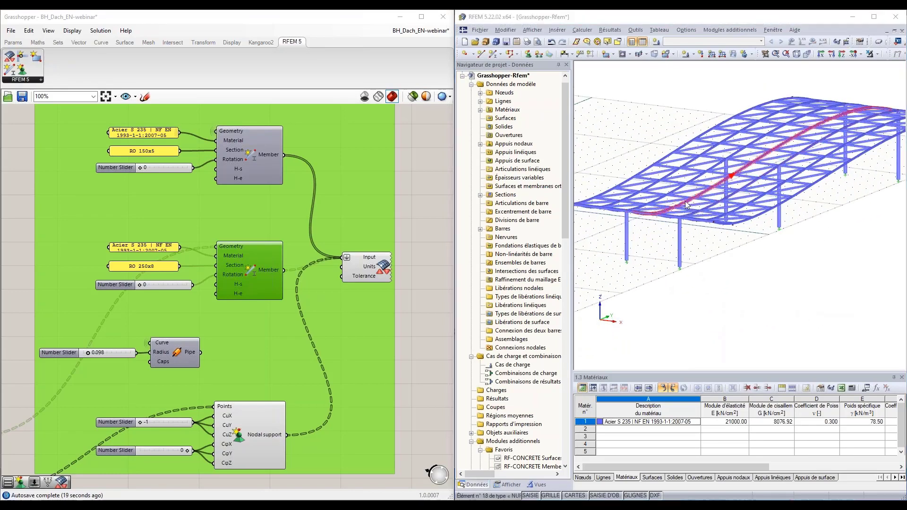
double_click(686, 205)
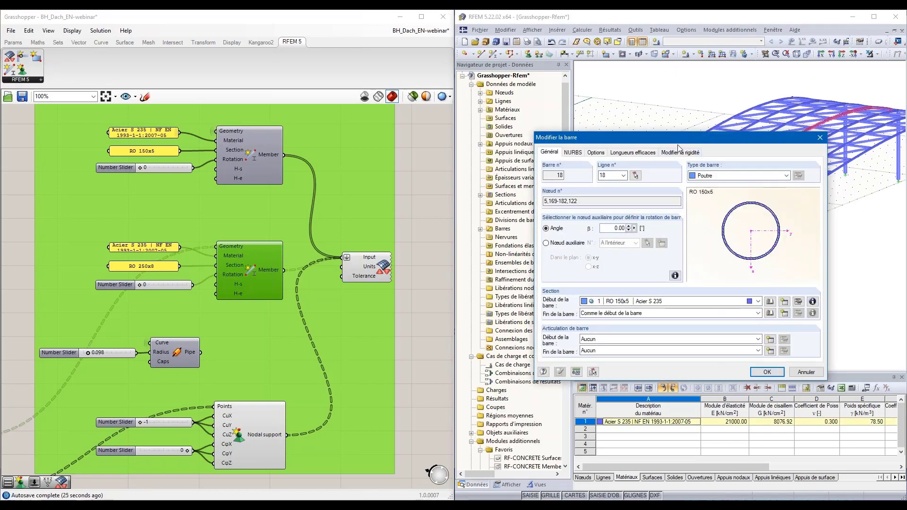
left_click_drag(678, 138, 700, 113)
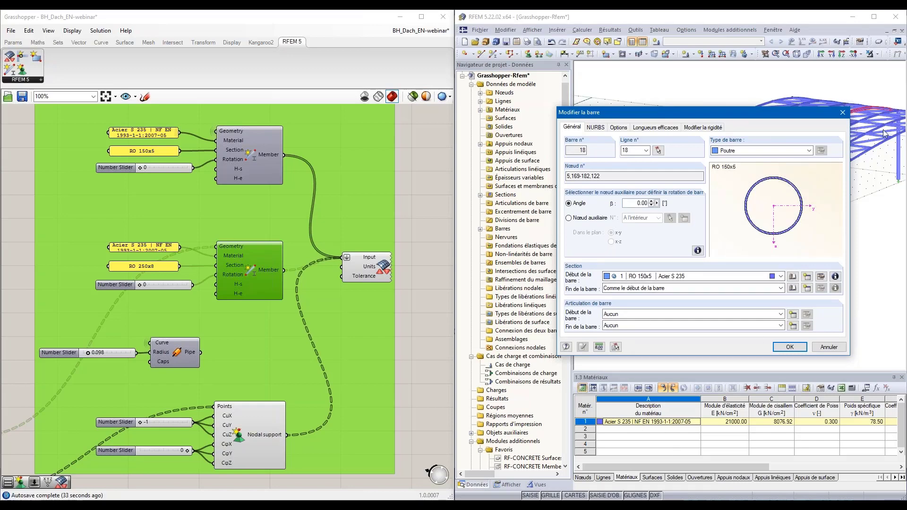
left_click(842, 112)
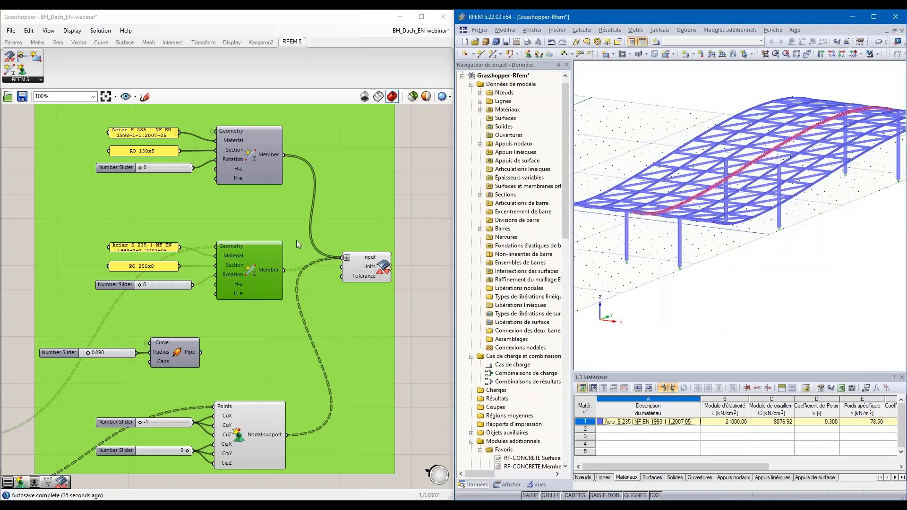
- Check the section of a front column in RFEM and the nodal support settings at its base
left_click(679, 256)
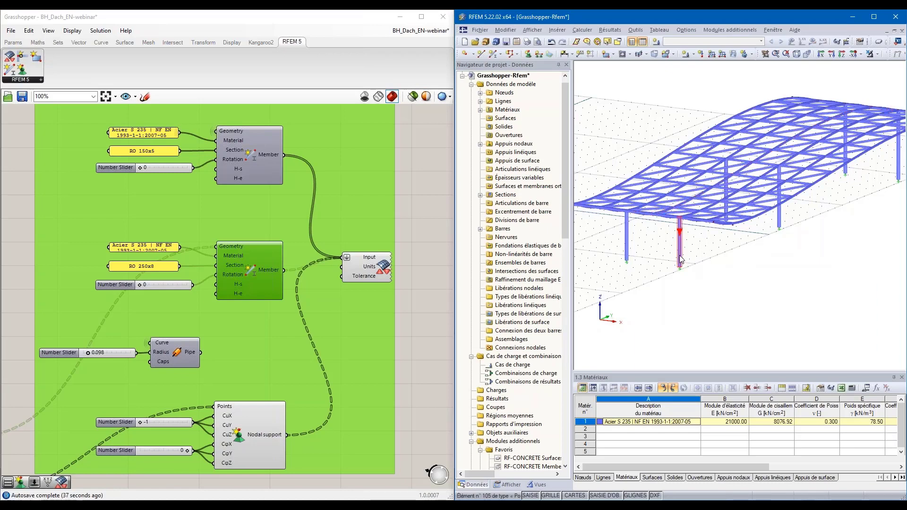
scroll(682, 278, "up", 3)
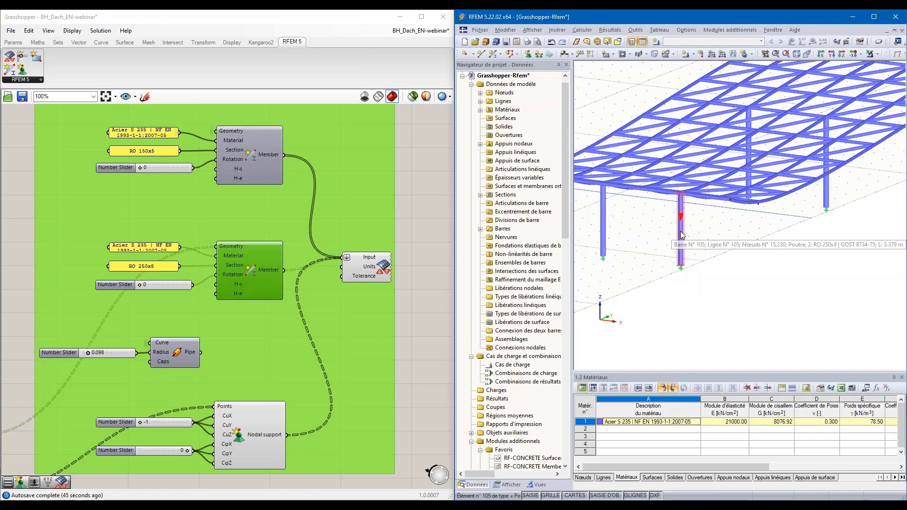
scroll(681, 270, "up", 3)
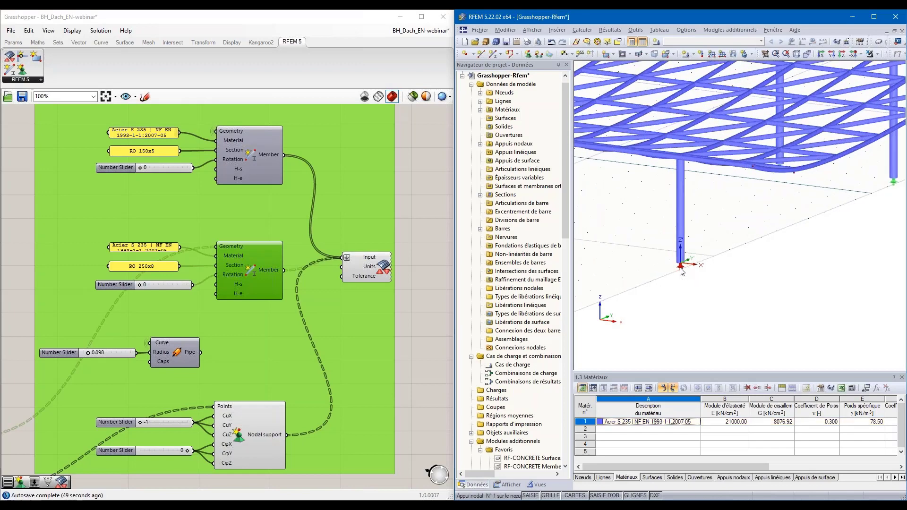
double_click(680, 268)
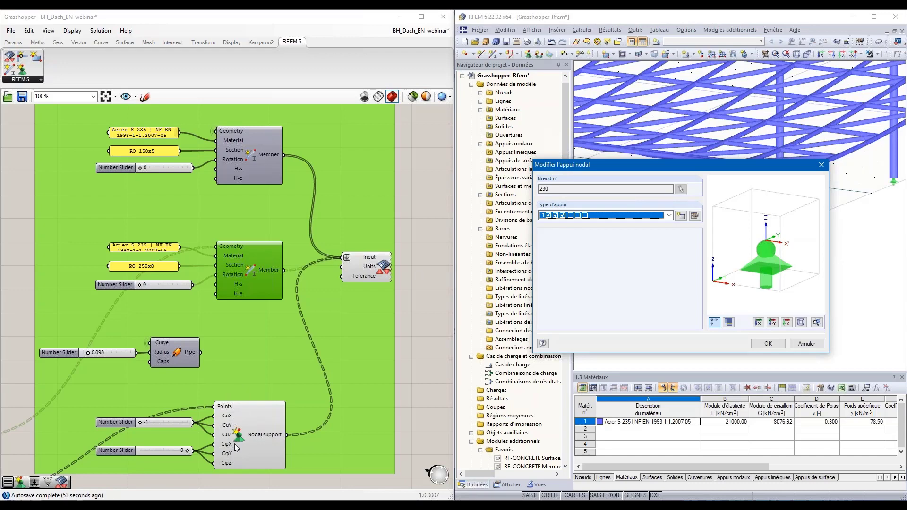
left_click(820, 165)
- Examine the complete exported roof structure in RFEM from another viewing angle
scroll(757, 237, "down", 3)
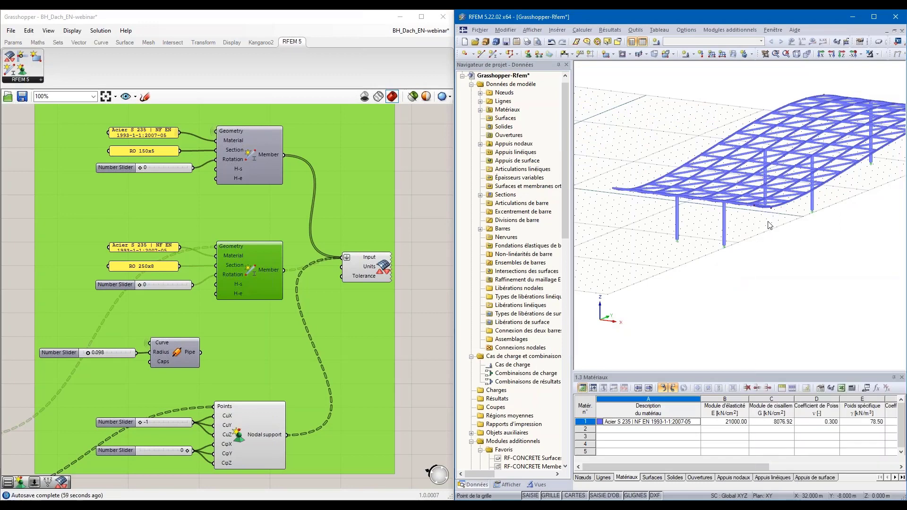
scroll(780, 225, "down", 5)
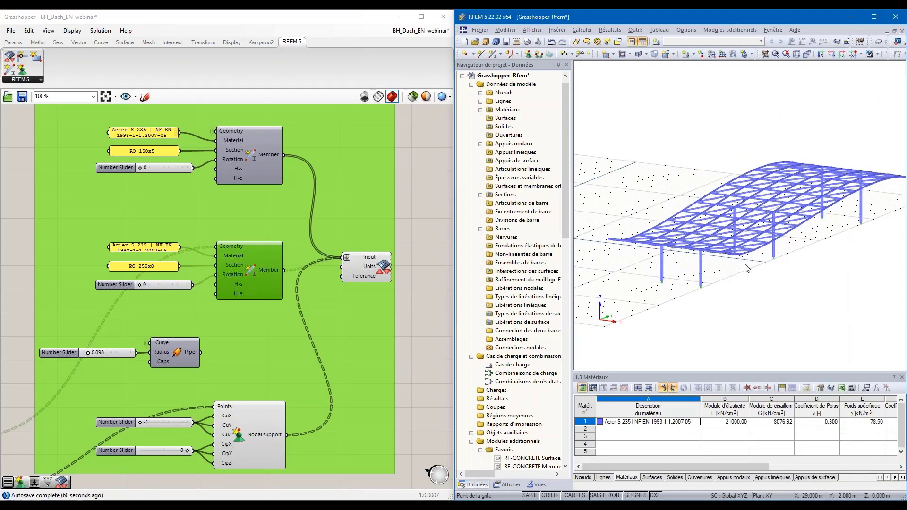
right_click(770, 267)
key("Escape")
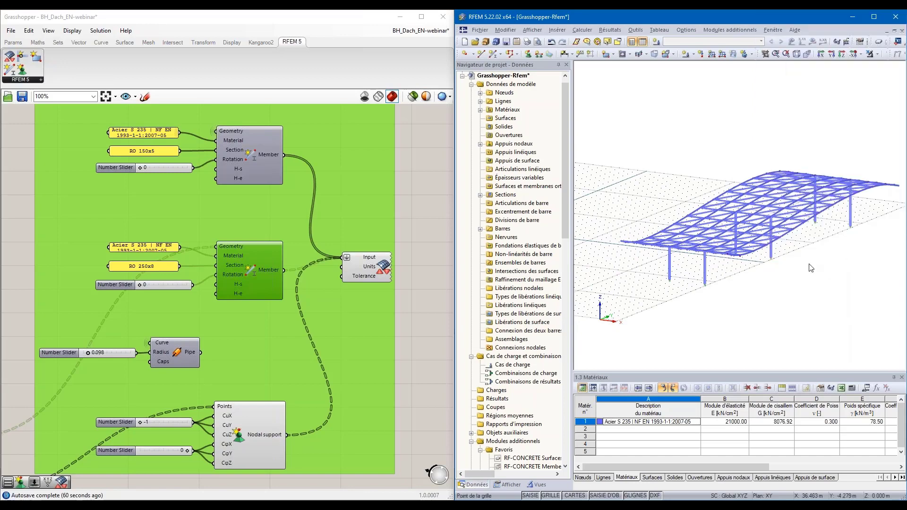
right_click_drag(811, 261, 748, 290)
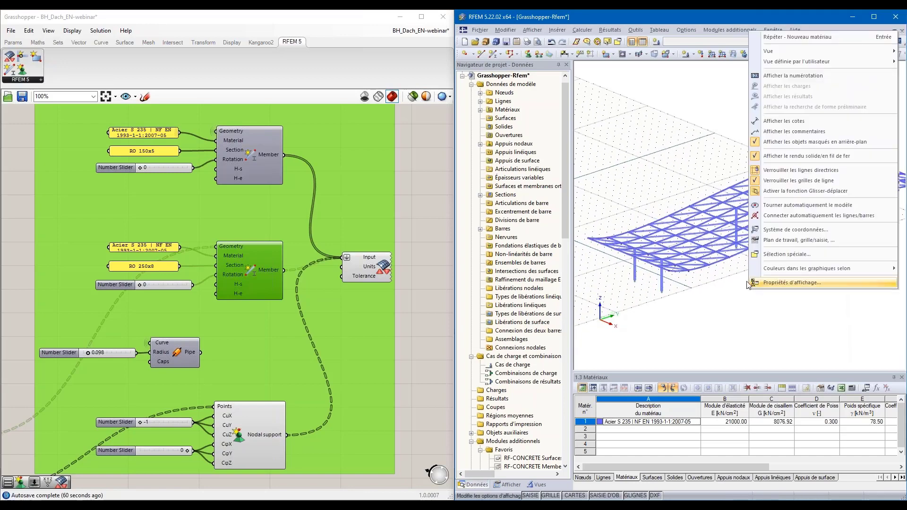
key("Escape")
scroll(763, 285, "down", 3)
scroll(870, 257, "up", 1)
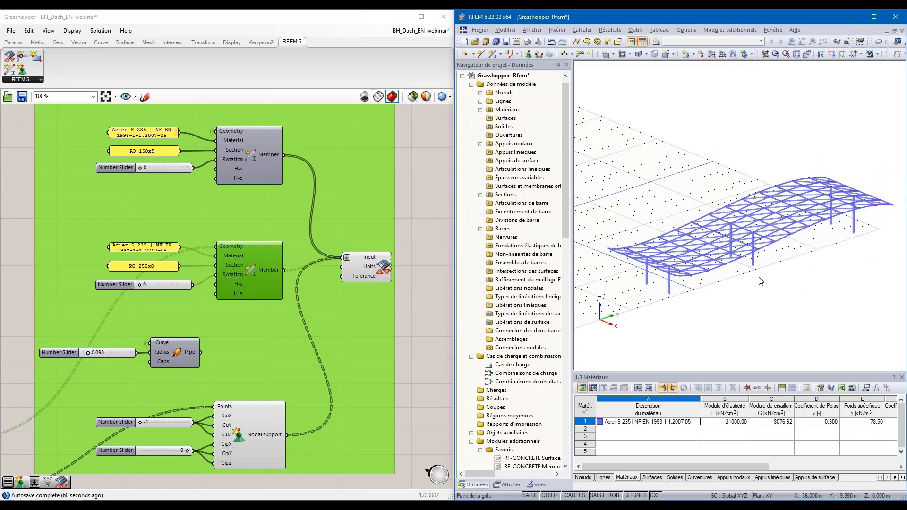
- In Grasshopper's Input group, set the Height slider to 5 and the Divis Length slider to 11
left_click(247, 353)
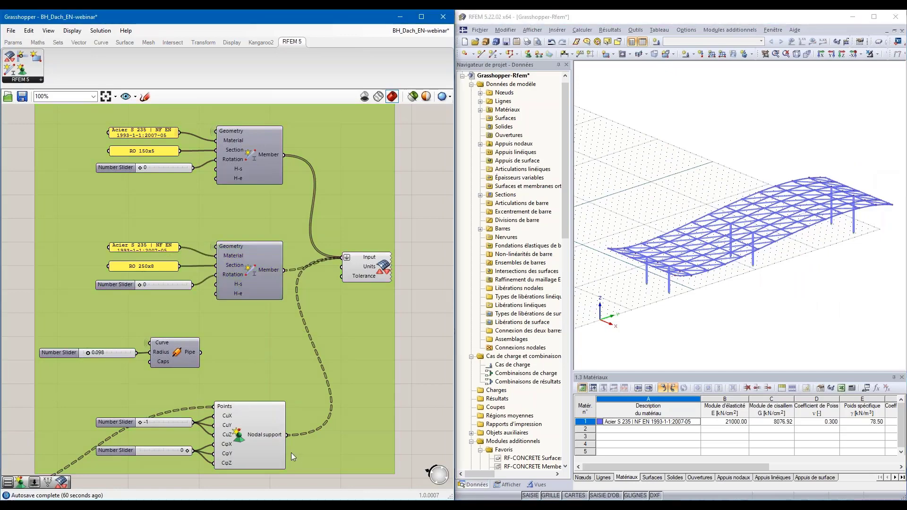
scroll(252, 374, "down", 4)
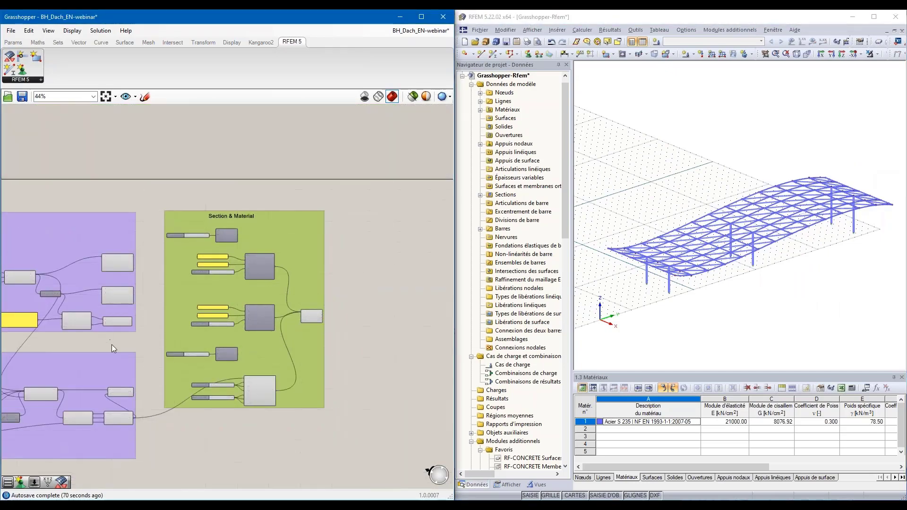
scroll(119, 274, "up", 5)
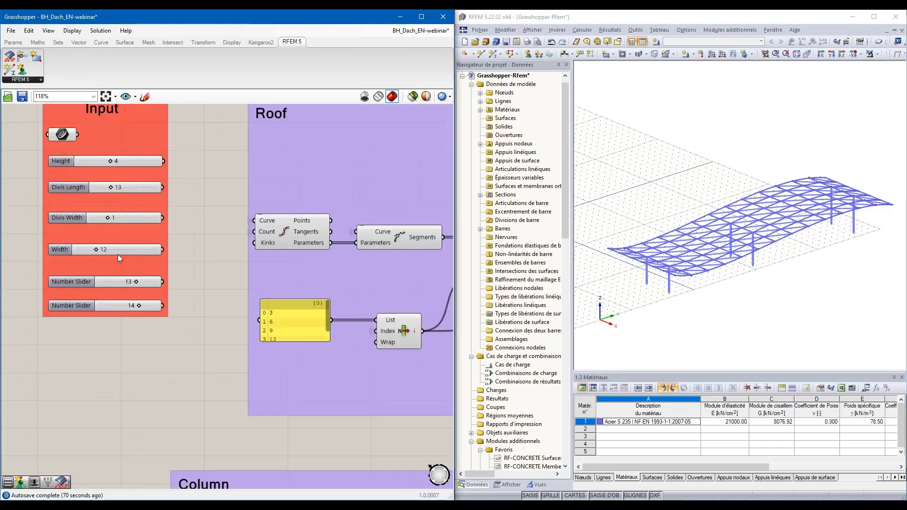
scroll(100, 218, "up", 2)
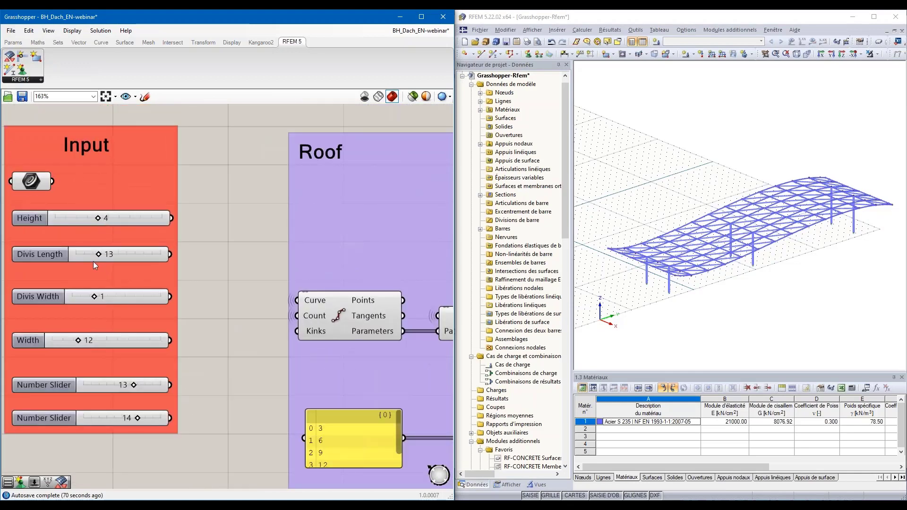
left_click_drag(97, 217, 110, 217)
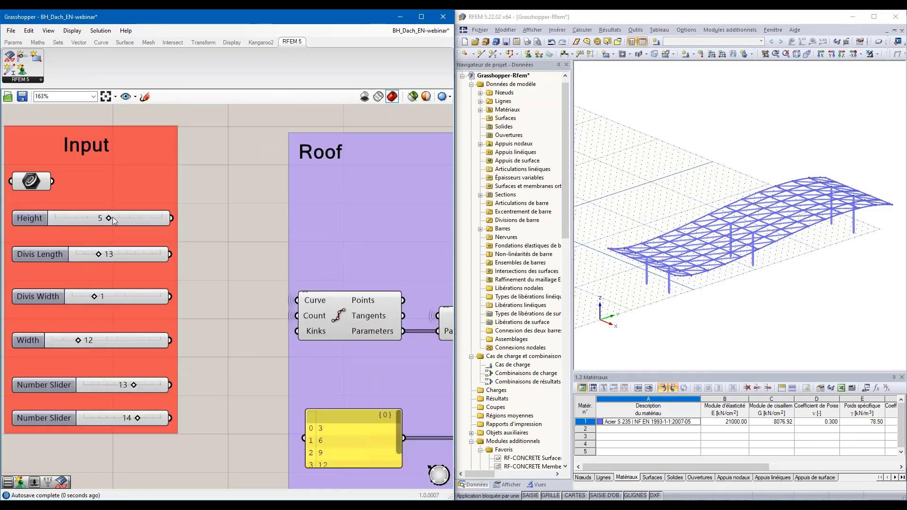
left_click(791, 323)
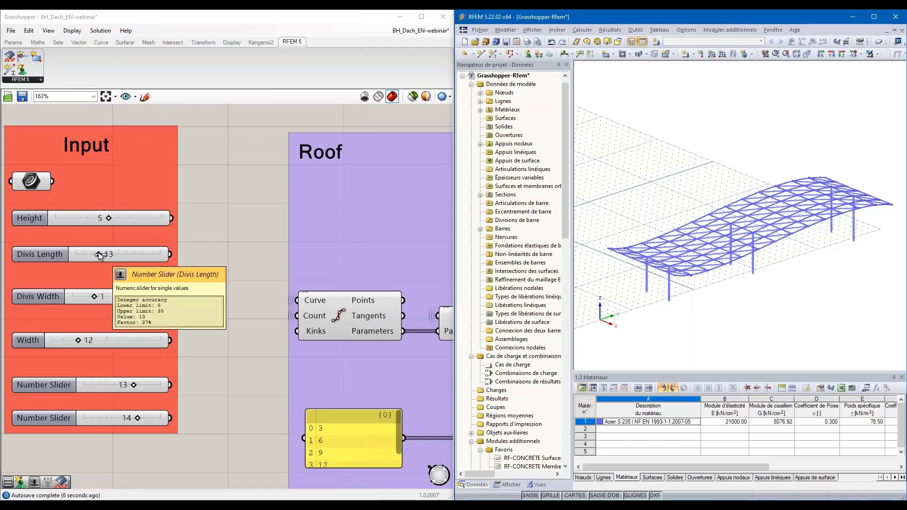
left_click_drag(98, 252, 94, 251)
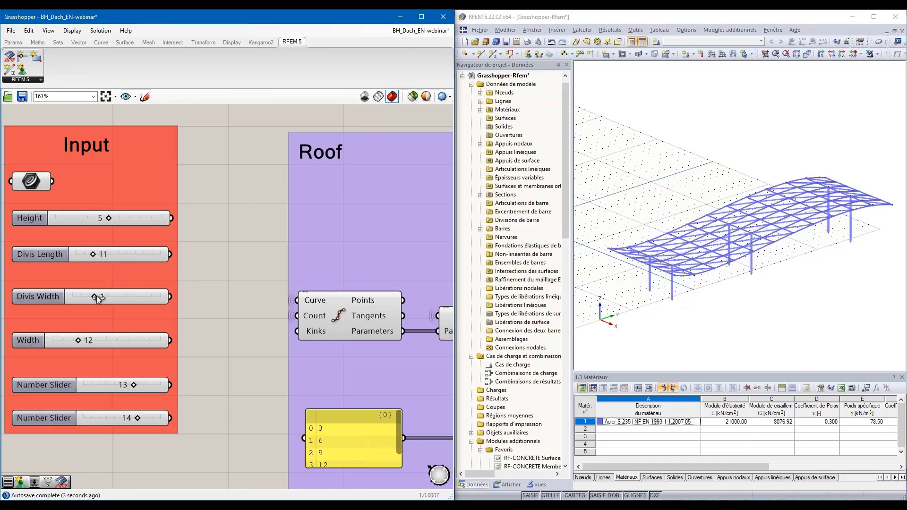
- Set the Divis Width slider to 2 and the Width slider to 18
mouse_move(98, 298)
left_mouse_down()
mouse_move(113, 300)
mouse_move(93, 297)
left_mouse_up()
left_click_drag(105, 297, 108, 299)
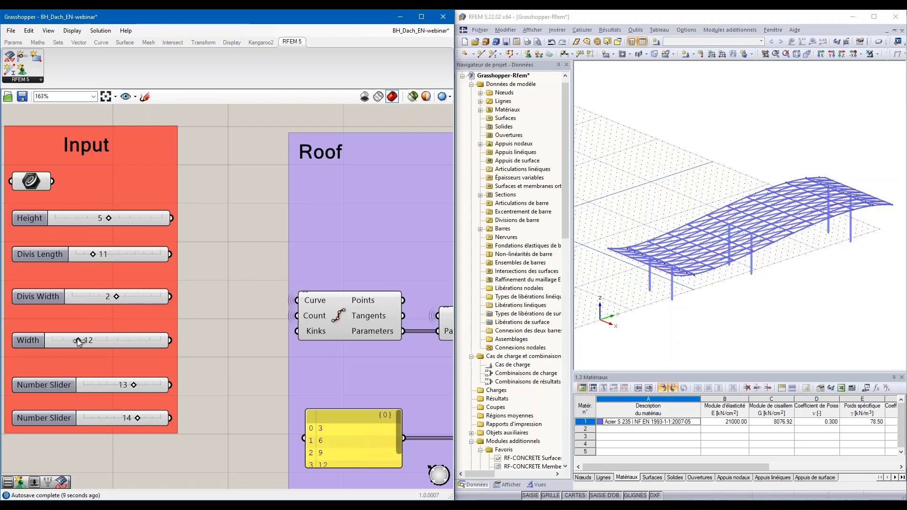
left_click_drag(78, 341, 92, 341)
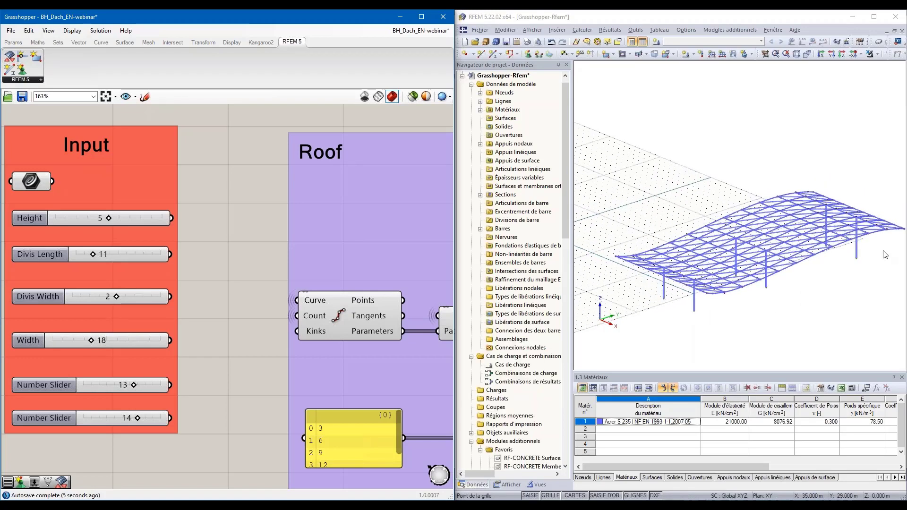
- Set the Width slider in Grasshopper's Input group to 10
left_click_drag(91, 338, 75, 343)
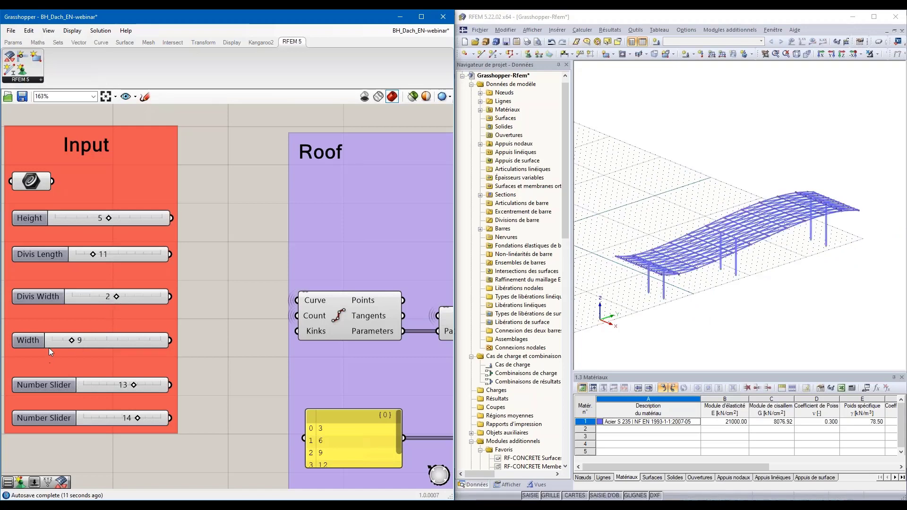
left_click_drag(72, 340, 76, 341)
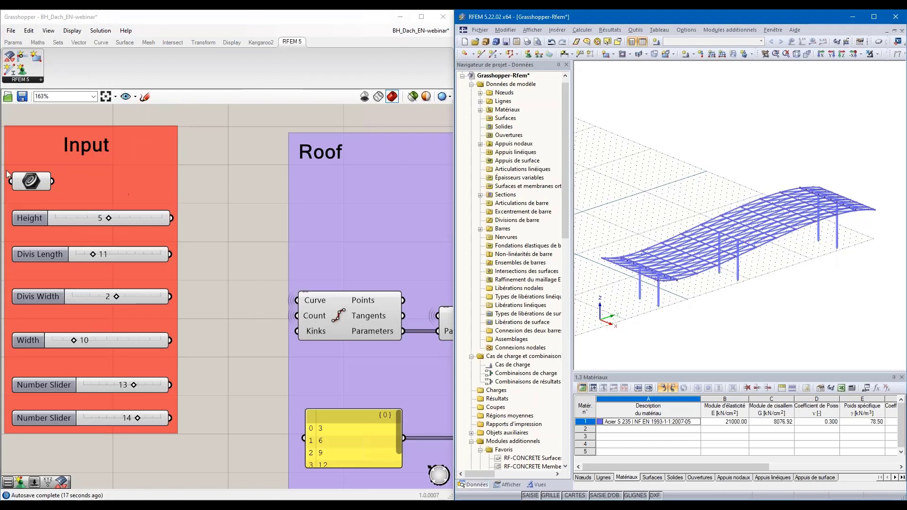
- Switch to Rhino and raise the control point near the front end of the roof's edge curve to arch the roof upward
left_click(401, 19)
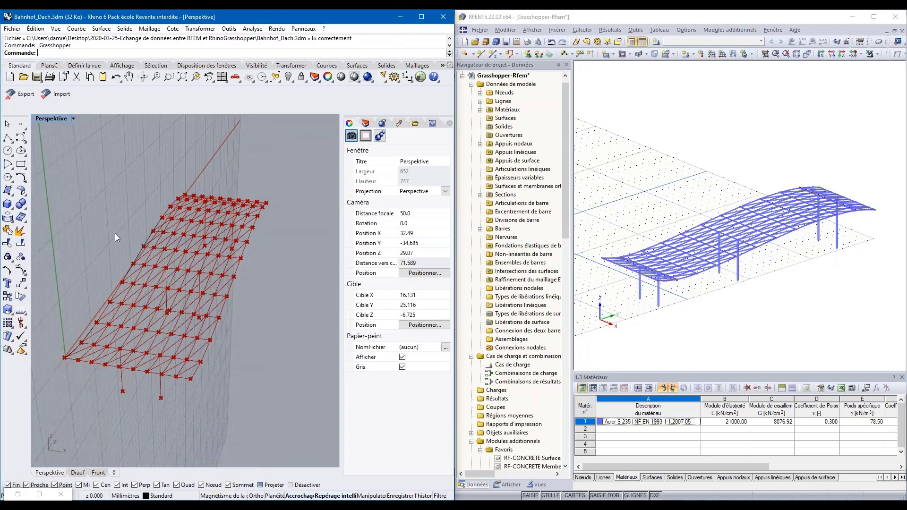
scroll(141, 282, "down", 6)
scroll(127, 293, "up", 6)
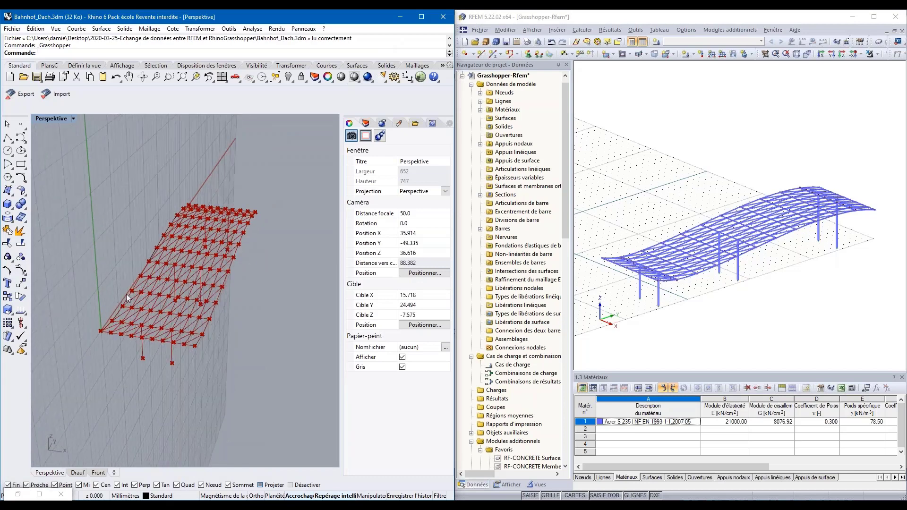
middle_click(269, 319)
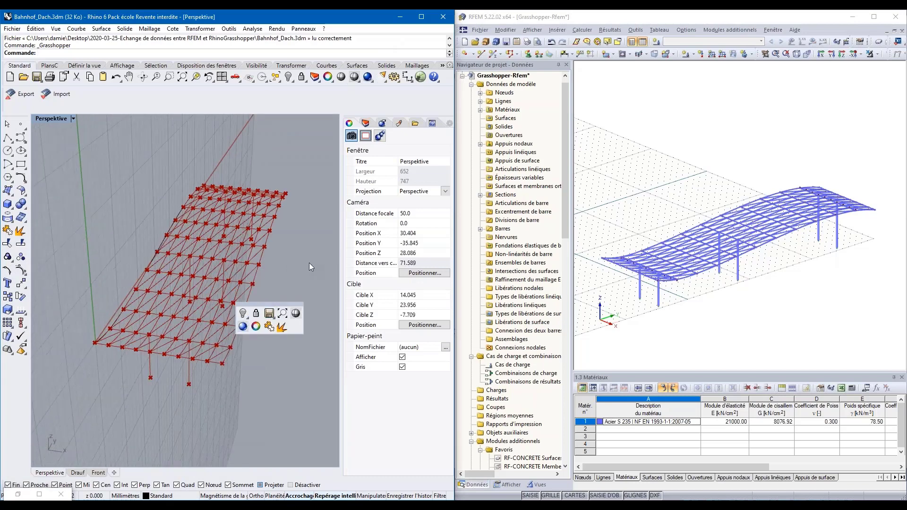
right_click_drag(307, 263, 271, 257)
scroll(271, 262, "down", 7)
scroll(185, 262, "up", 9)
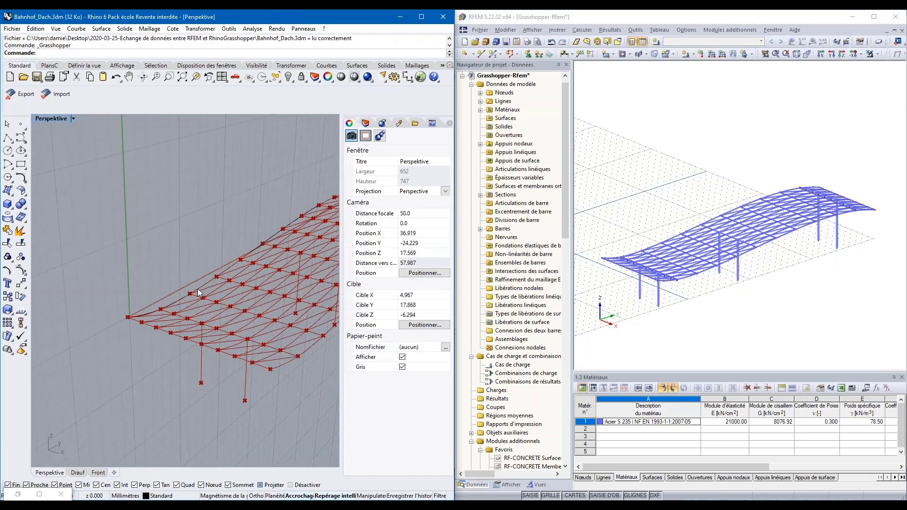
left_click(197, 289)
left_click_drag(194, 318, 191, 272)
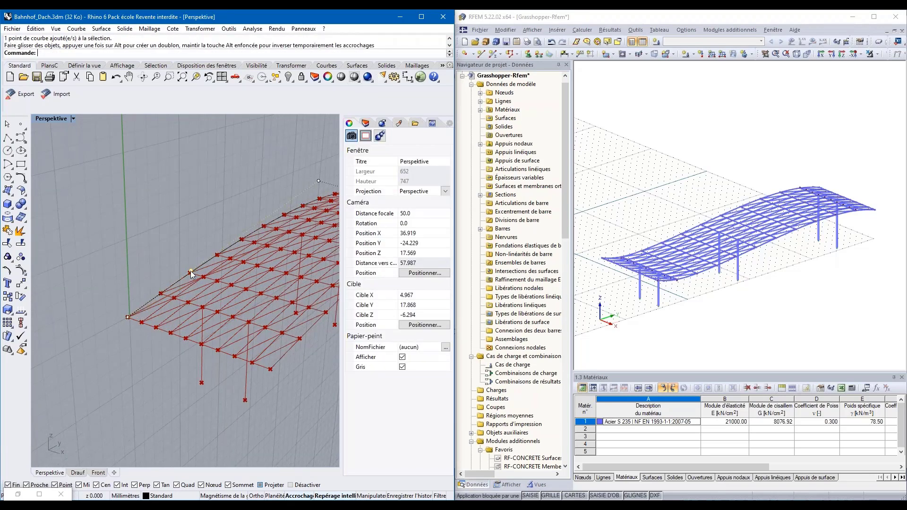
left_click(181, 234)
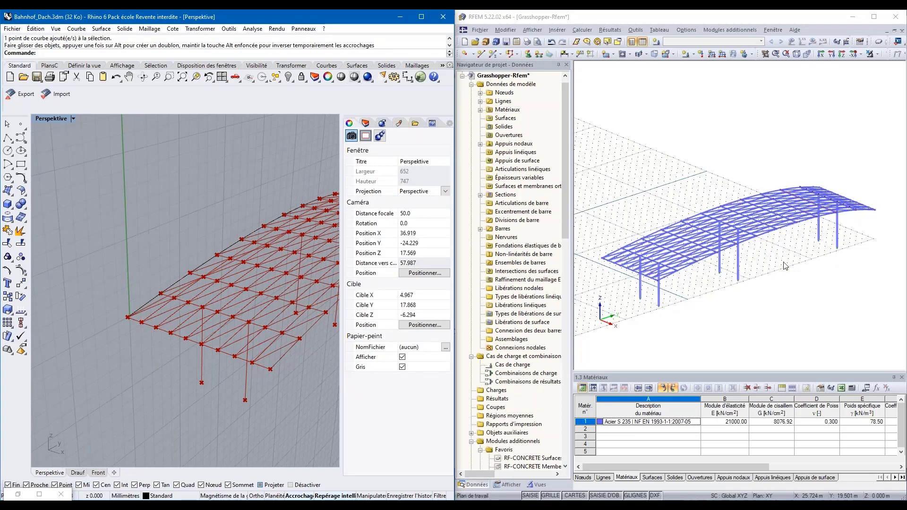
- Examine the reshaped roof structure in RFEM in a maximized window
middle_click_drag(783, 273, 769, 295)
right_click(769, 295)
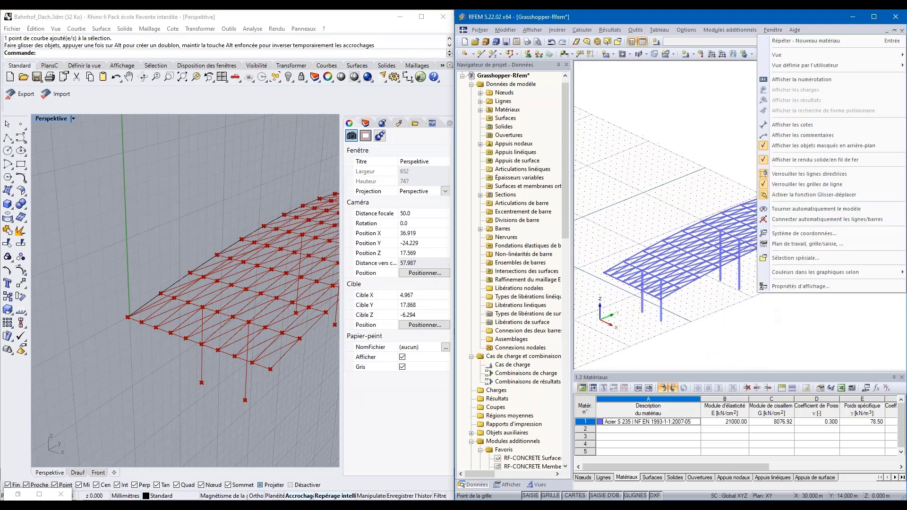
left_click(728, 315)
scroll(807, 242, "down", 1)
scroll(807, 242, "up", 2)
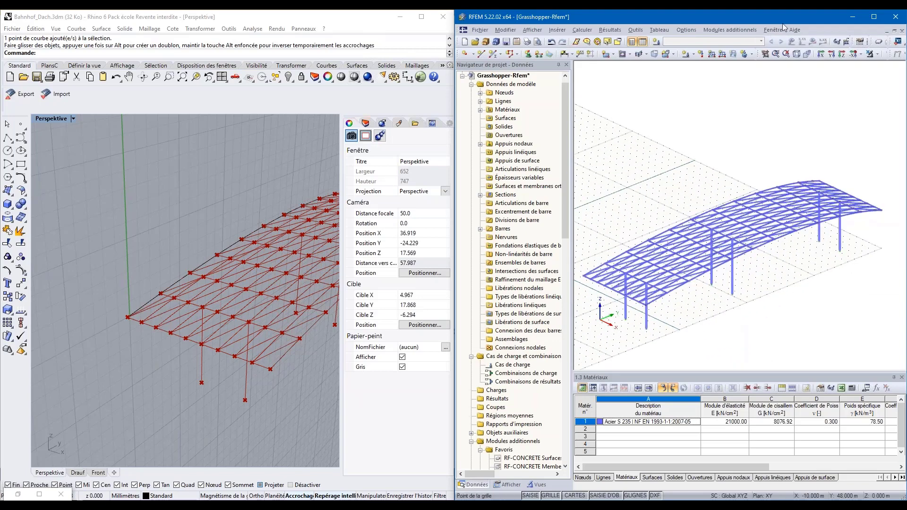
left_click(874, 17)
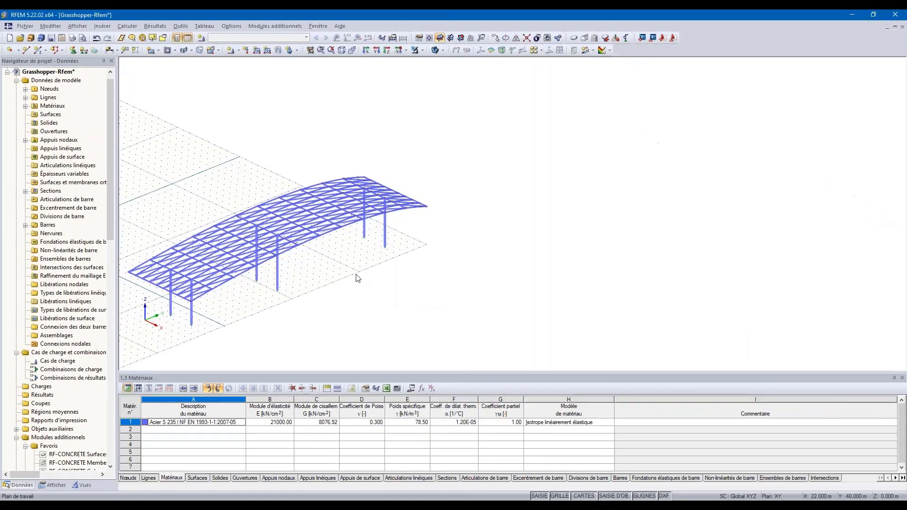
scroll(171, 302, "up", 2)
middle_click_drag(288, 290, 376, 299)
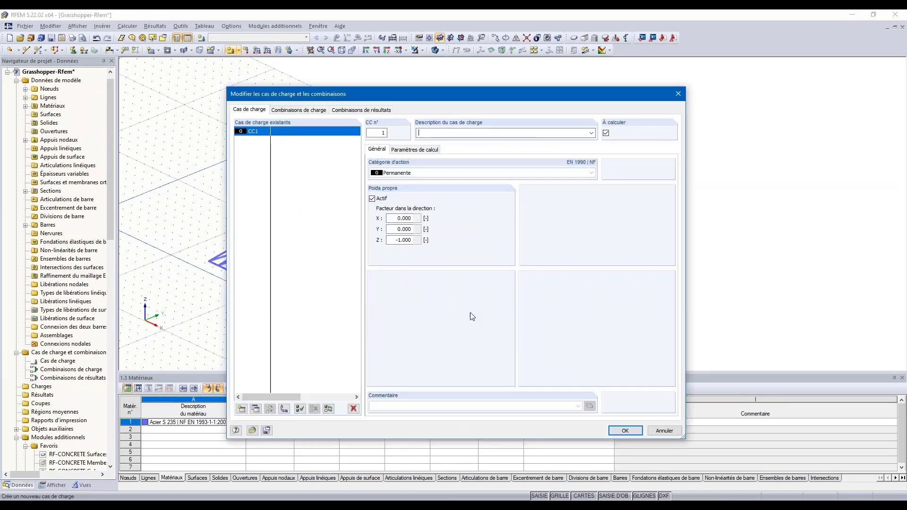
- Create permanent load case CC1 with active self-weight of factor -1.000 in Z and display its global deformations u on the roof
left_click(628, 430)
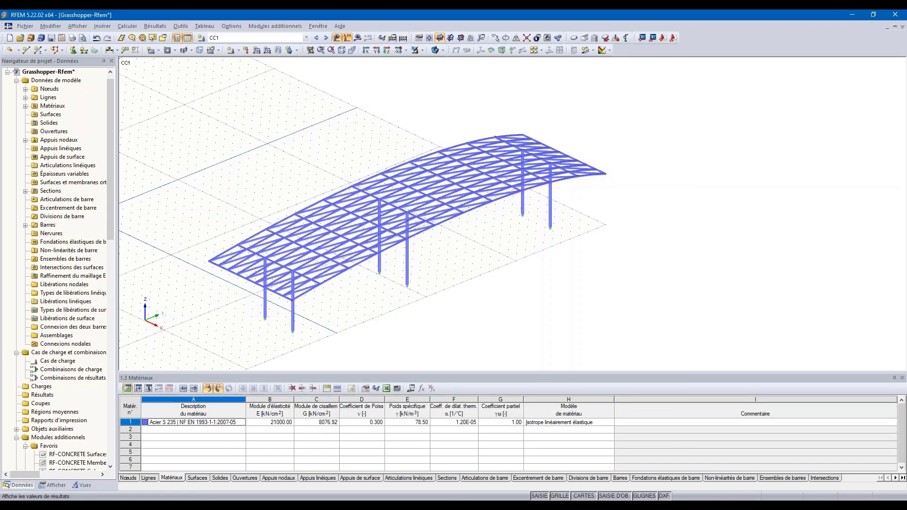
left_click(358, 39)
left_click(440, 278)
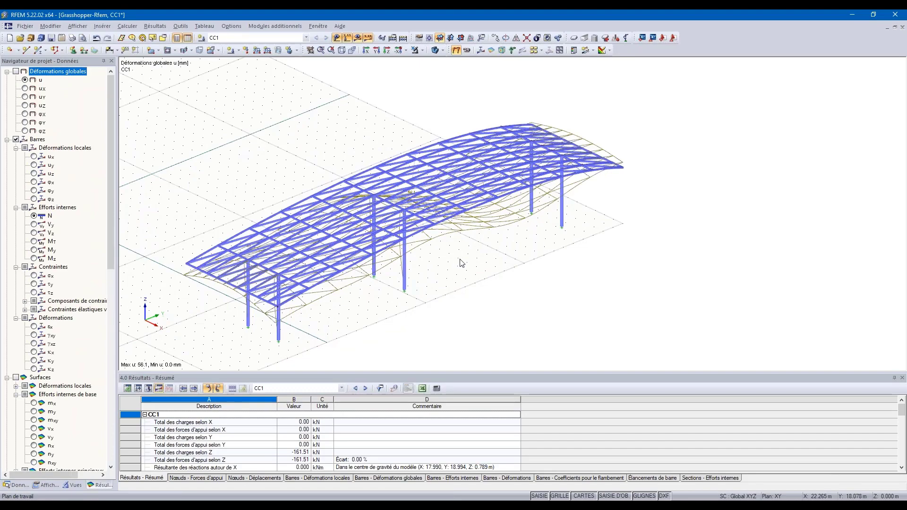
middle_click_drag(461, 263, 464, 202, "ctrl")
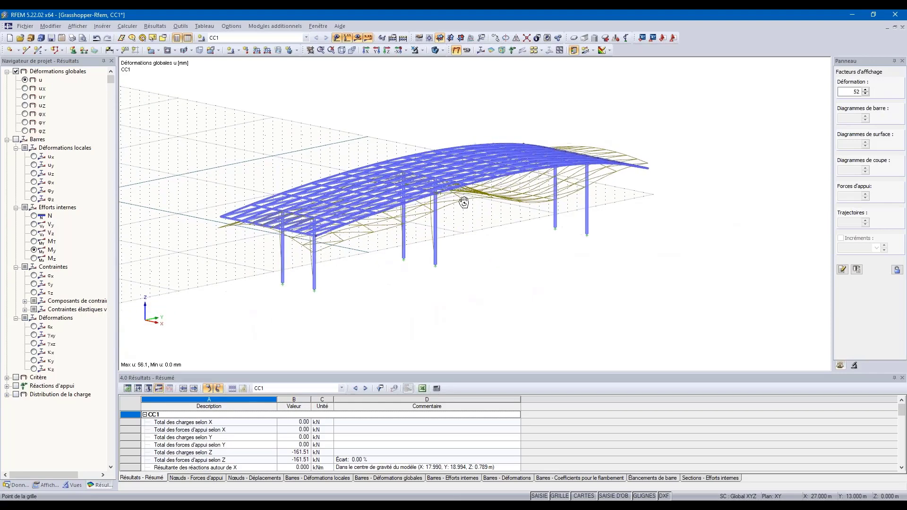
scroll(403, 196, "up", 3)
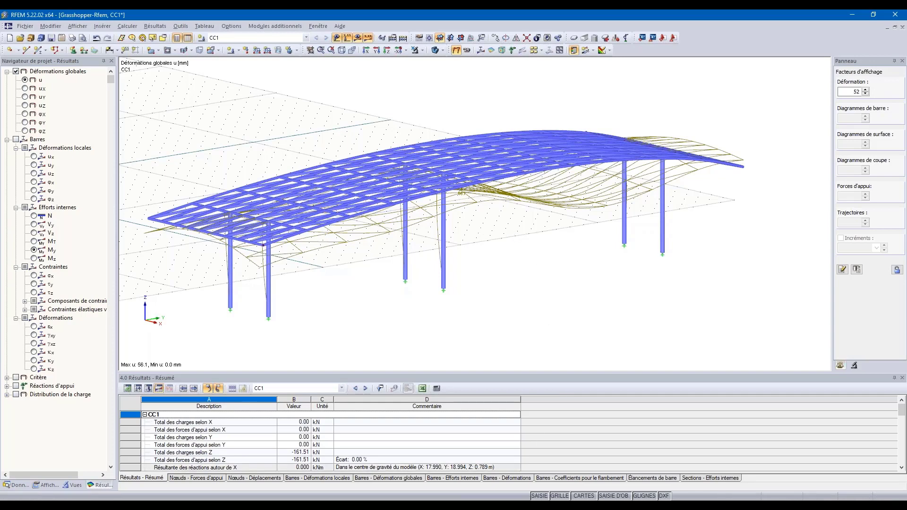
left_click(579, 465)
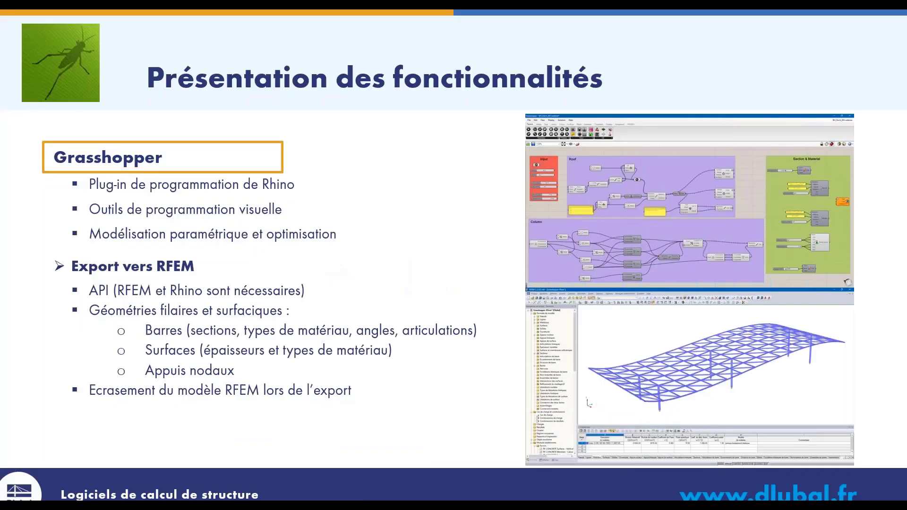
left_click(440, 283)
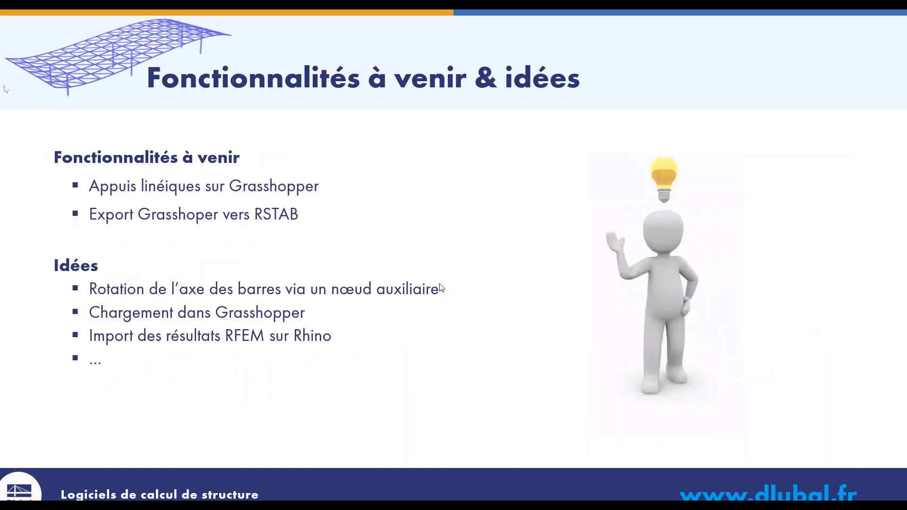